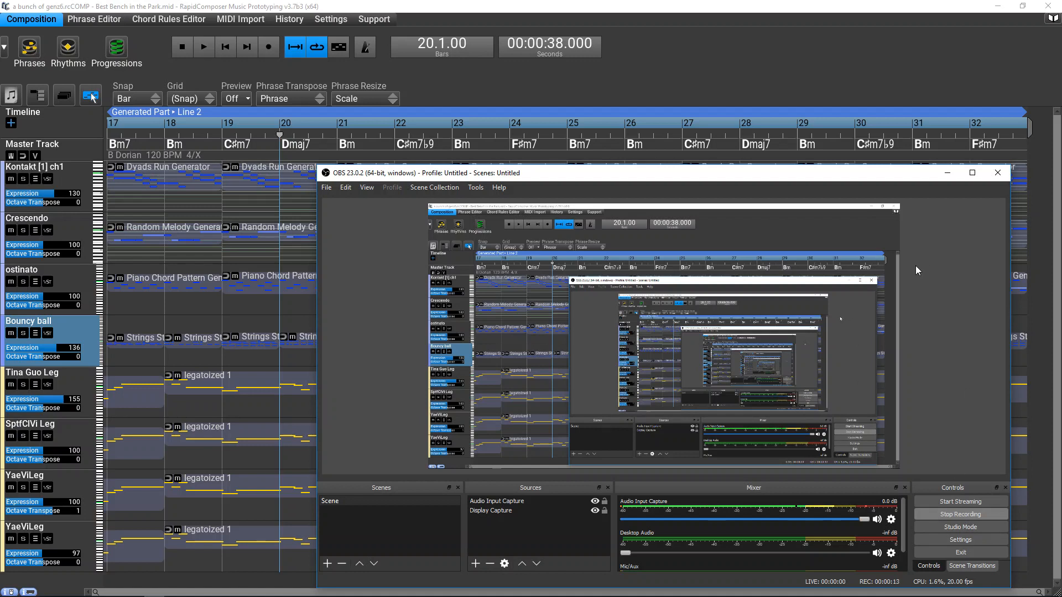
Step: Bring the a bunch of genz6.rcCOMP composition forward, solo the Tina Guo Leg track and listen to it from bar 20
click(846, 77)
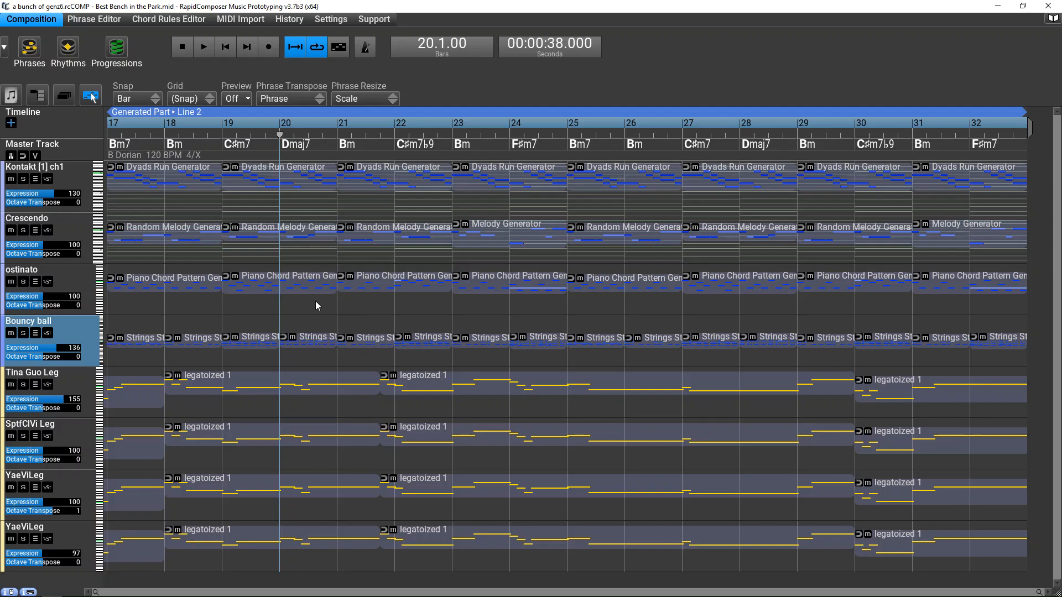
key(alt+Tab)
key(alt+Tab)
click(23, 386)
click(72, 389)
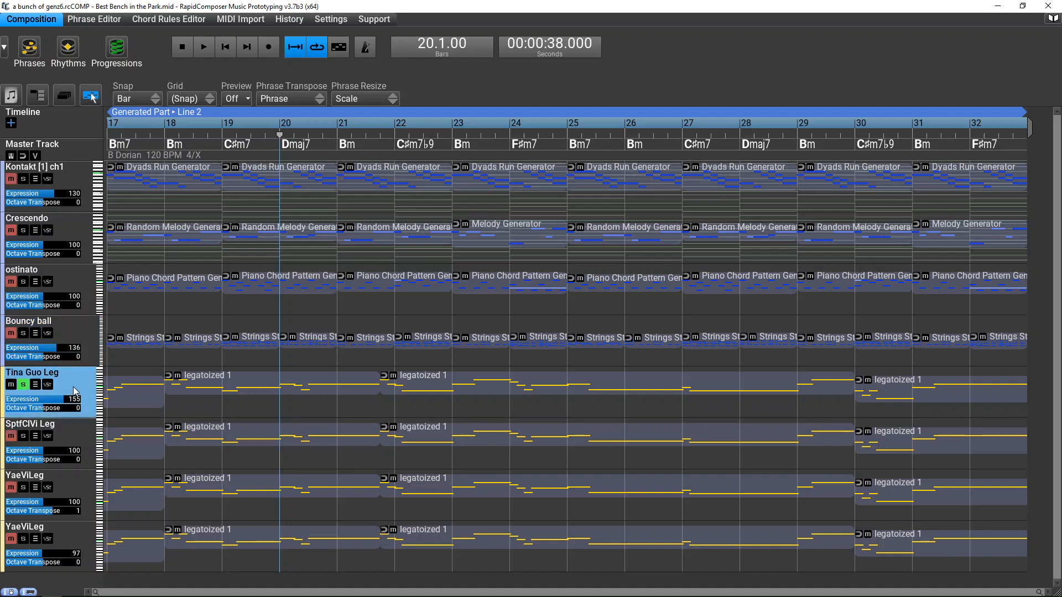
key(space)
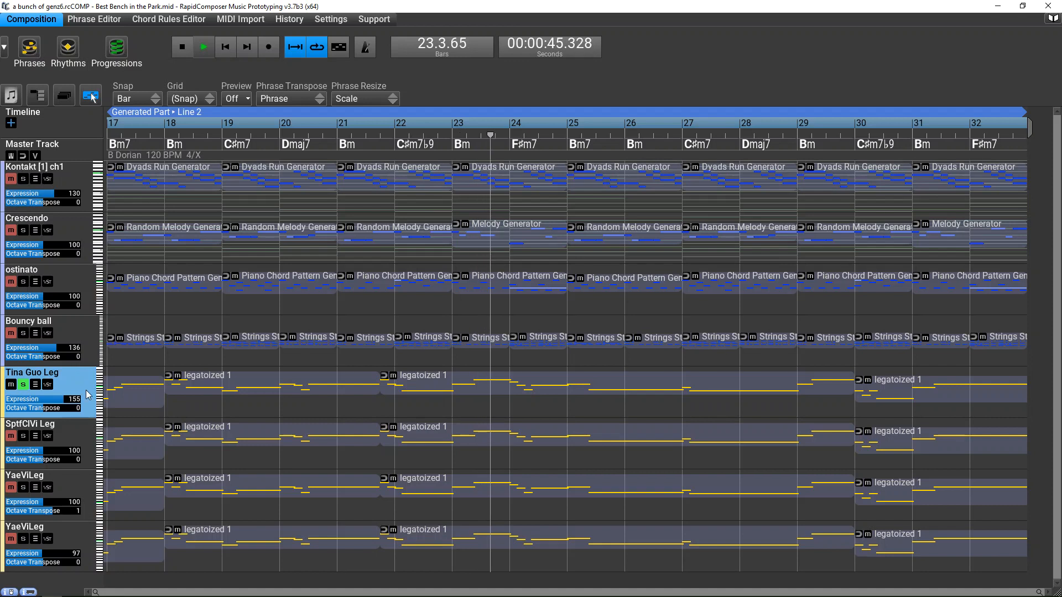
key(space)
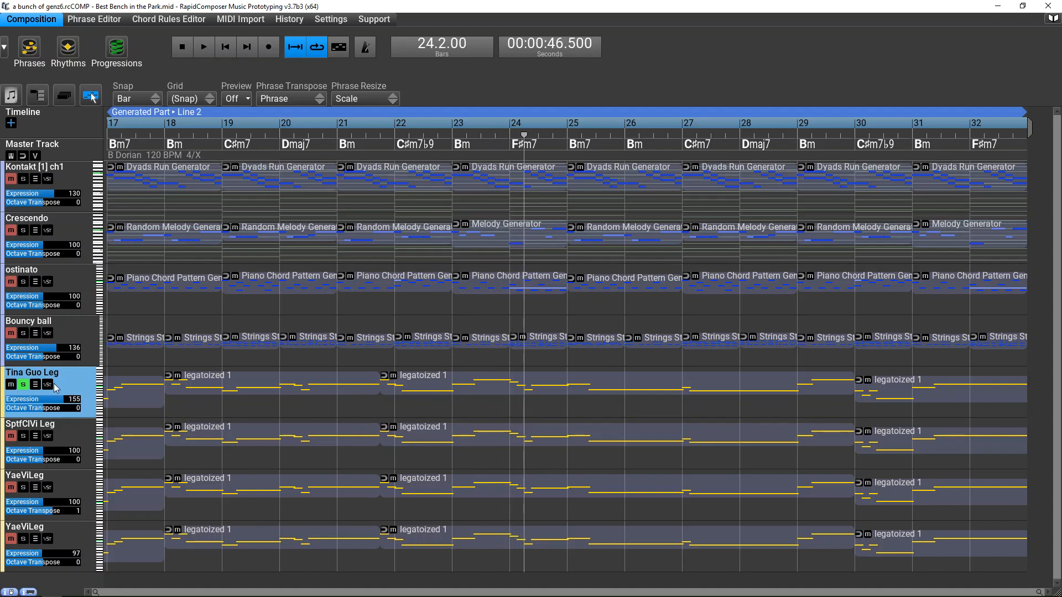
Step: Inspect the Tina Guo Leg track's Kontakt instrument and its track variations, closing both windows after viewing
click(49, 385)
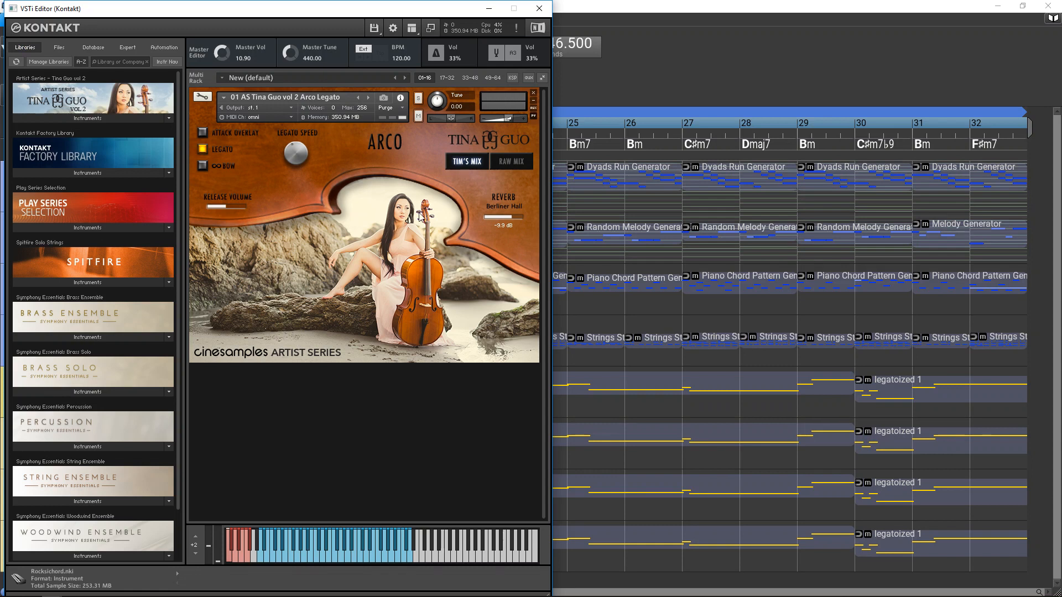
click(546, 15)
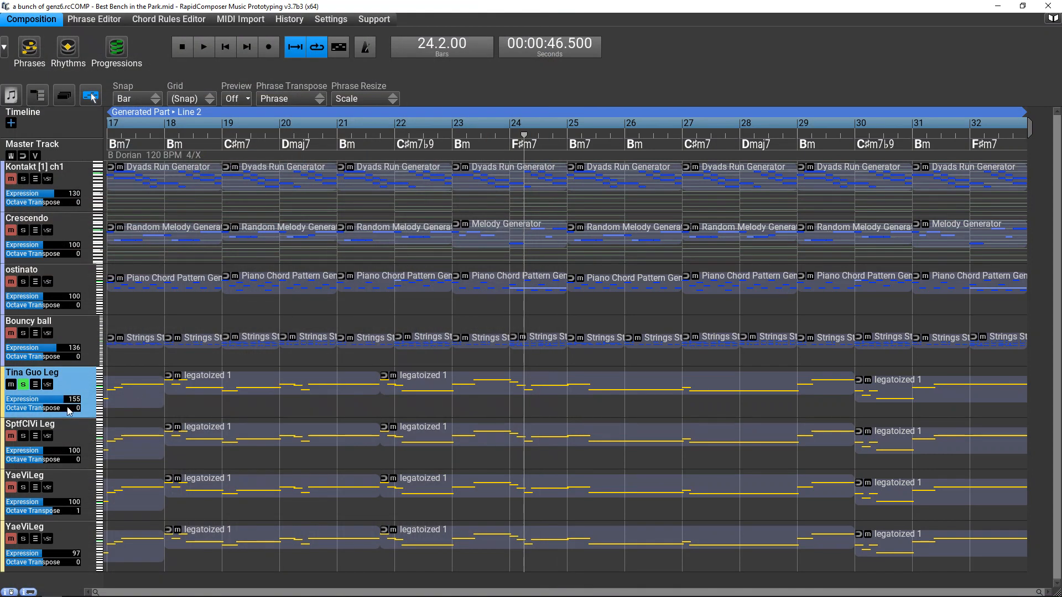
click(92, 394)
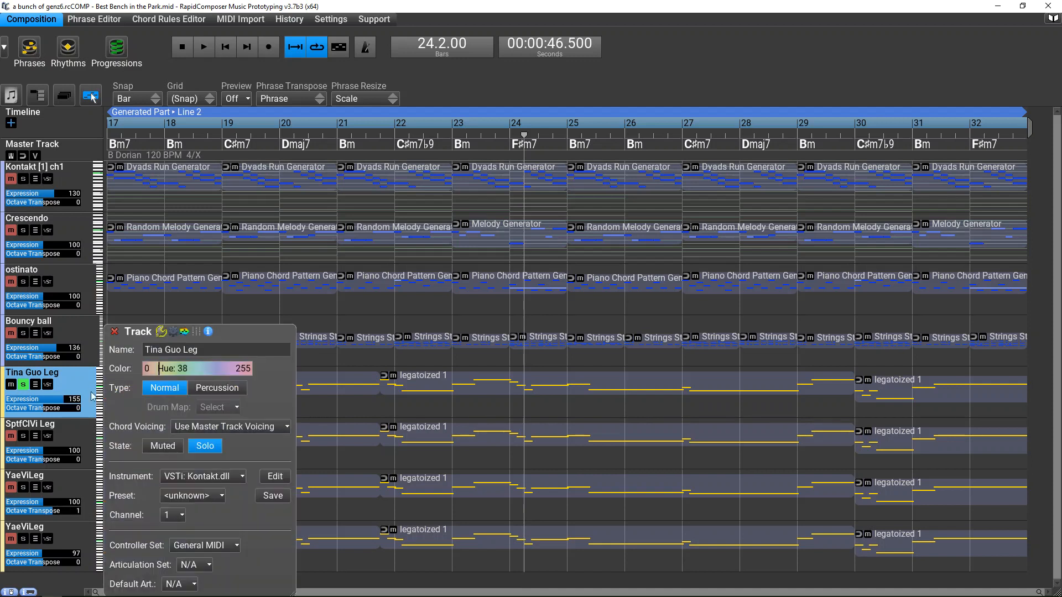
drag(270, 336, 599, 115)
click(434, 163)
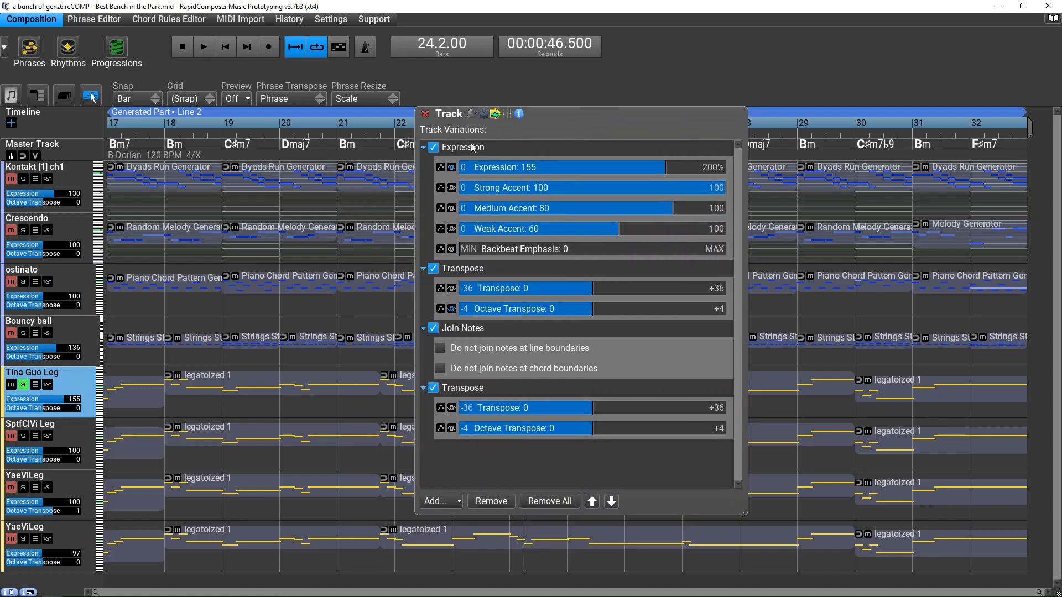
click(425, 114)
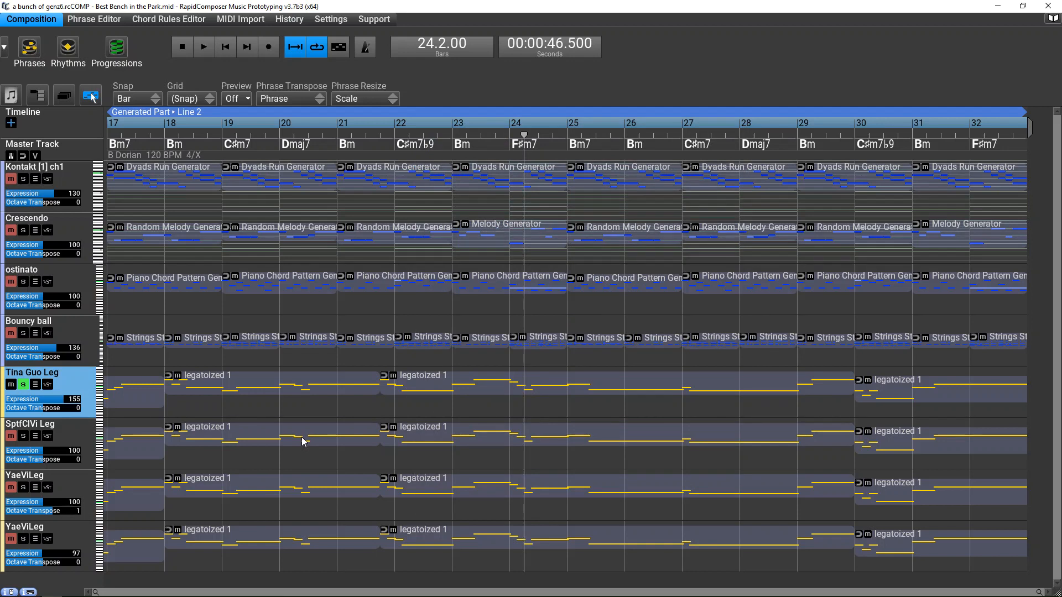
Step: Switch to Multi Commander, open a bunch of genz3.rcCOMP from The Uncomfortable Melody folder and bring its composition window forward
key(alt+Tab)
key(alt+Tab)
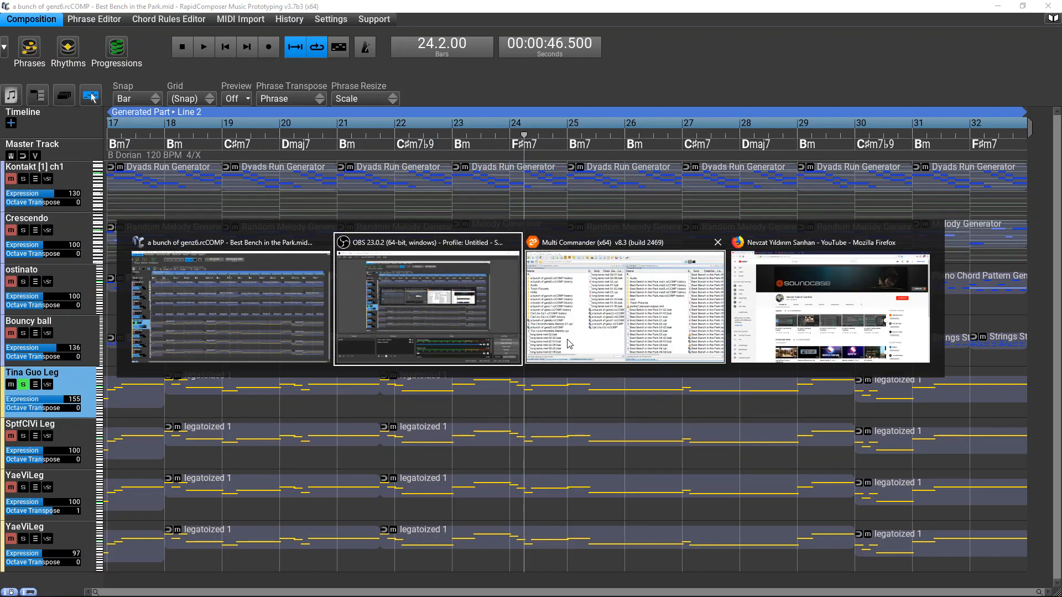
click(325, 485)
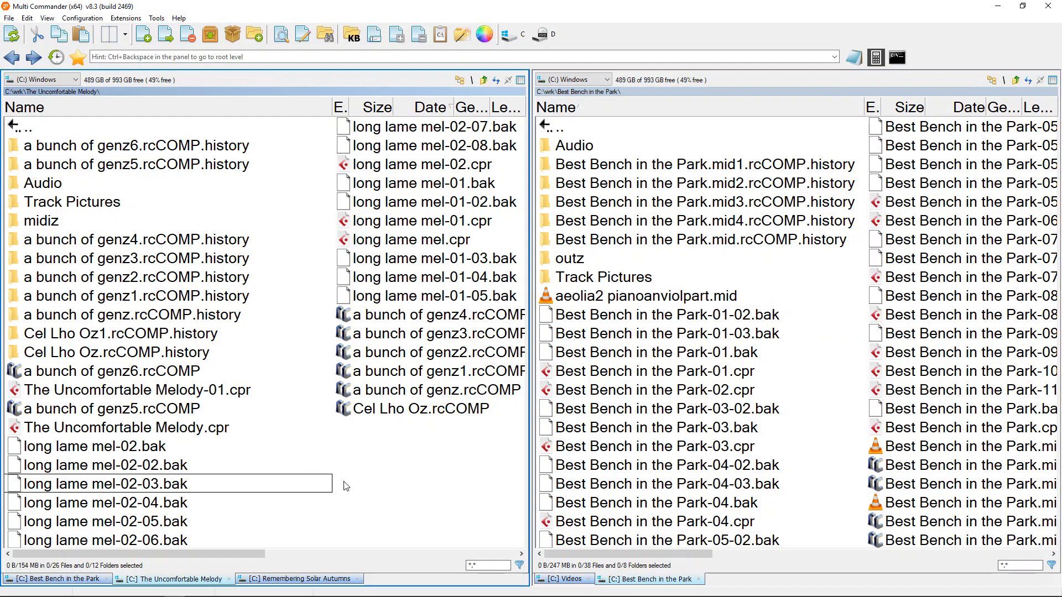
key(Up)
key(Up)
key(Up)
key(Up)
key(Up)
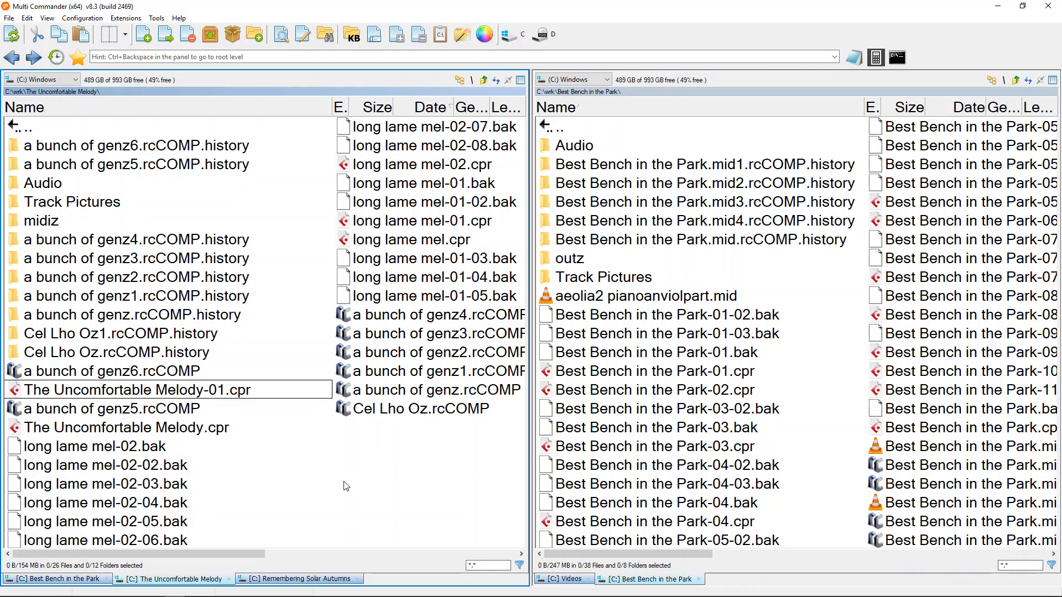
key(Right)
key(Up)
key(Up)
key(Up)
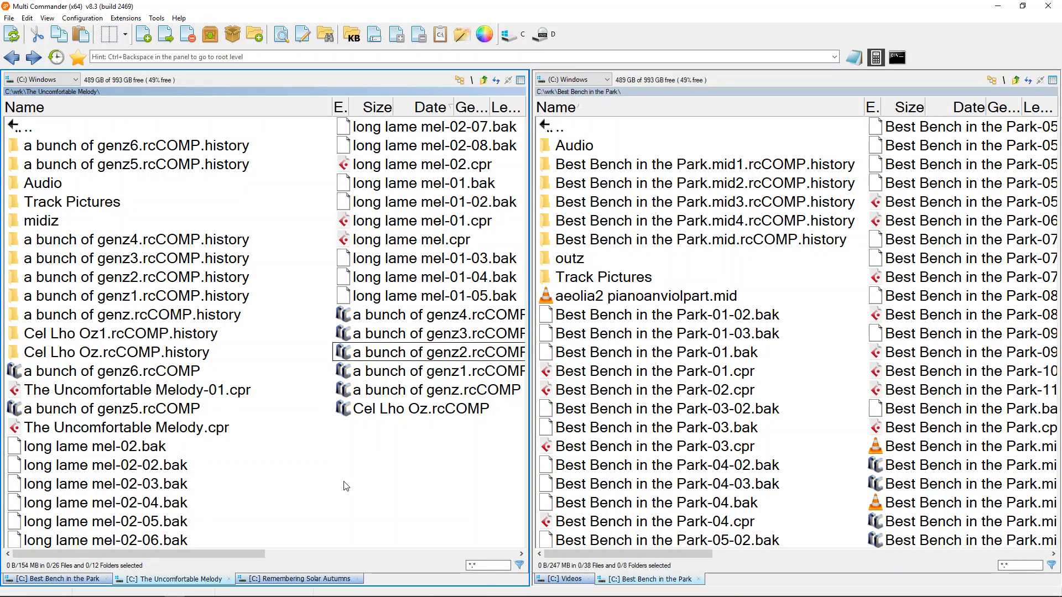
key(Return)
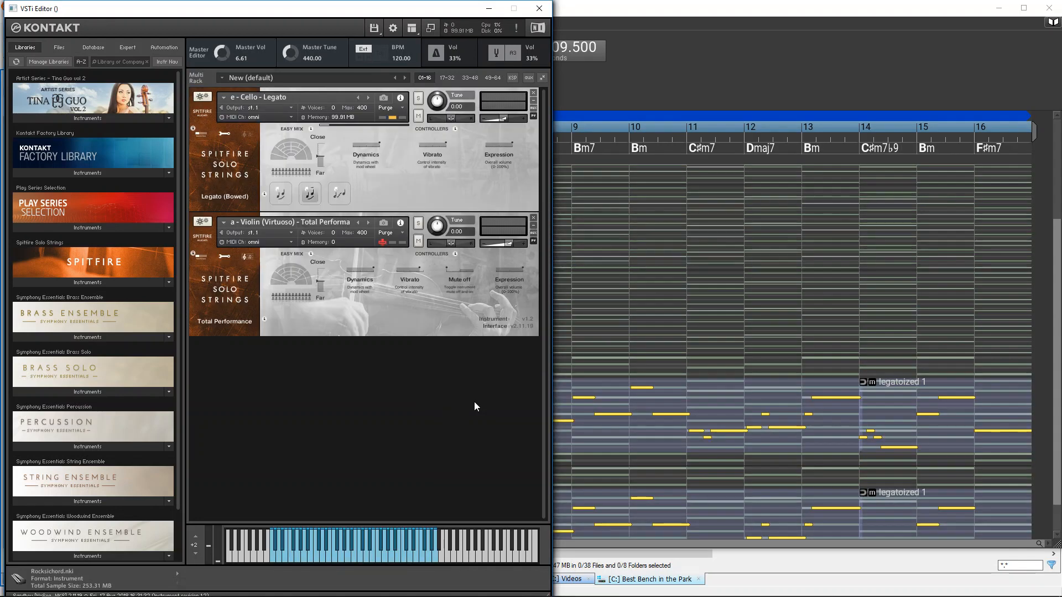
click(665, 336)
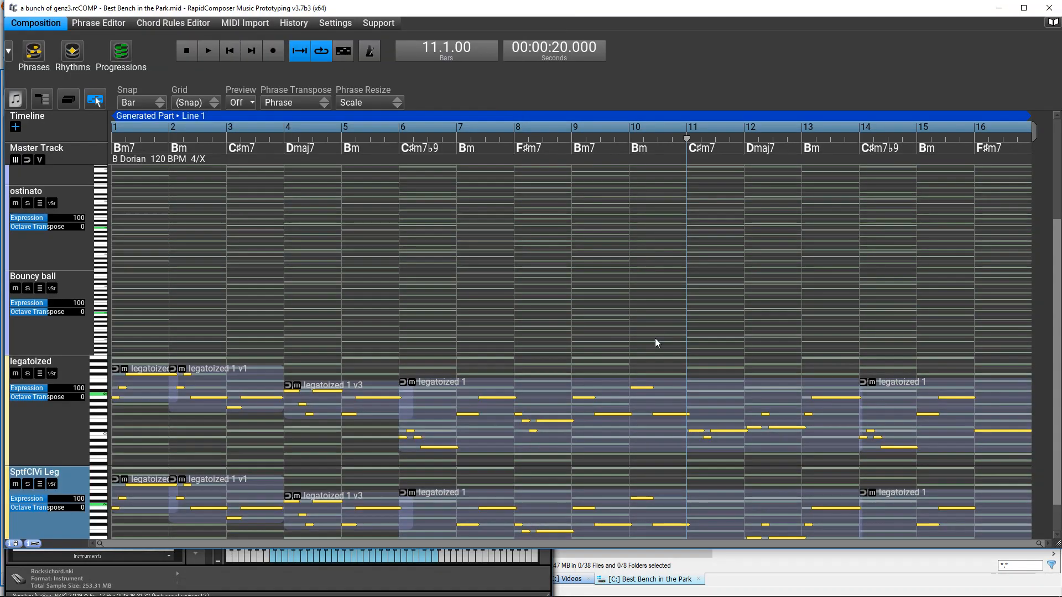
Step: Try deleting the legatoized 1 phrase starting at bar 6 on the legatoized track, and undo the deletion
click(393, 409)
click(456, 409)
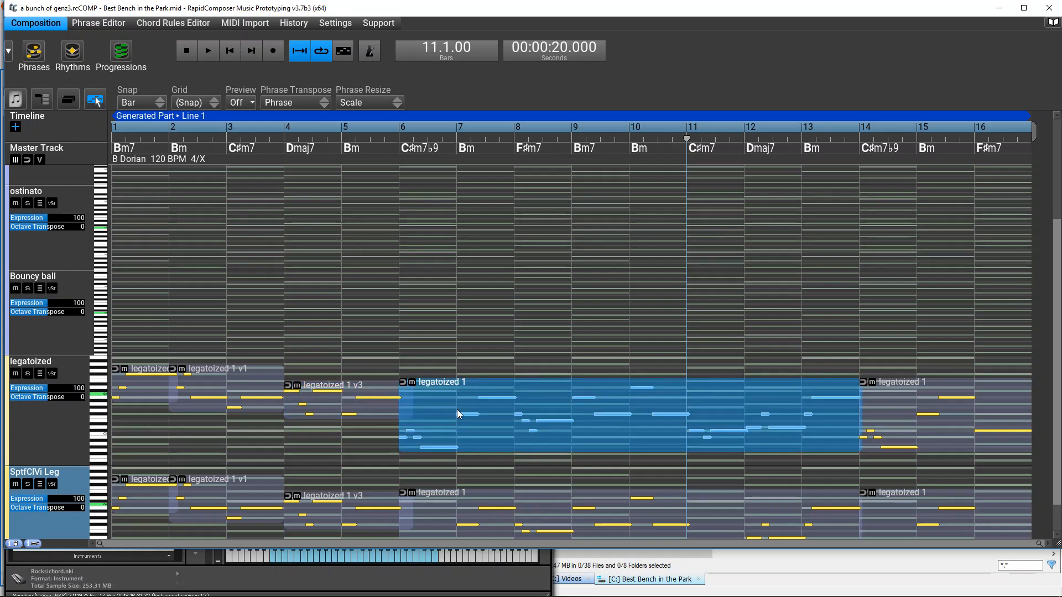
key(Delete)
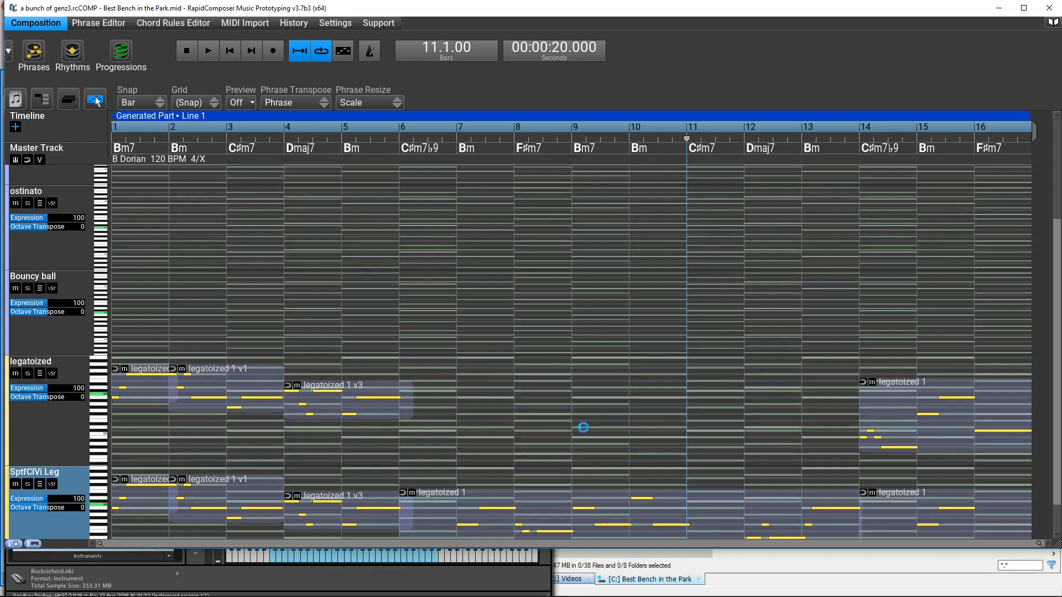
key(ctrl+z)
Step: Try deleting the legatoized 1 phrase starting at bar 6 on the SptfClVi Leg track, and undo the deletion
click(45, 452)
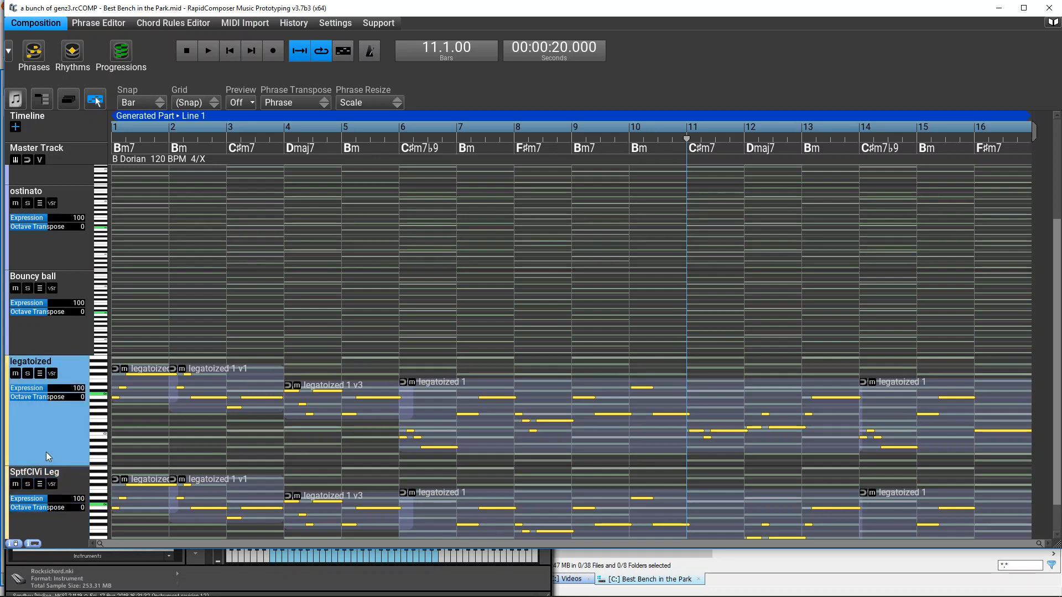
scroll(71, 486, down, 1)
click(460, 480)
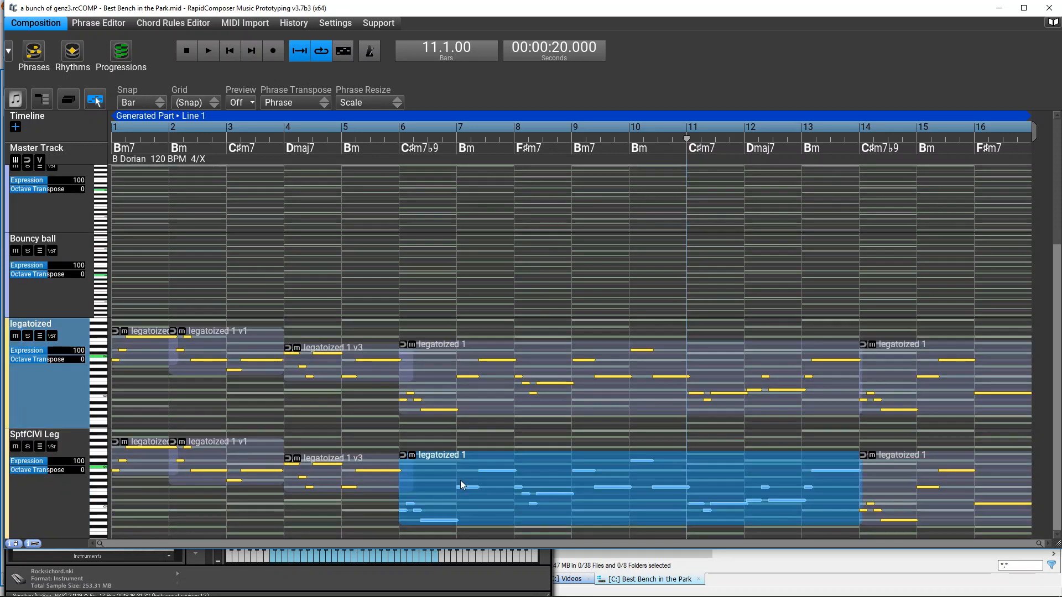
key(Delete)
key(ctrl+z)
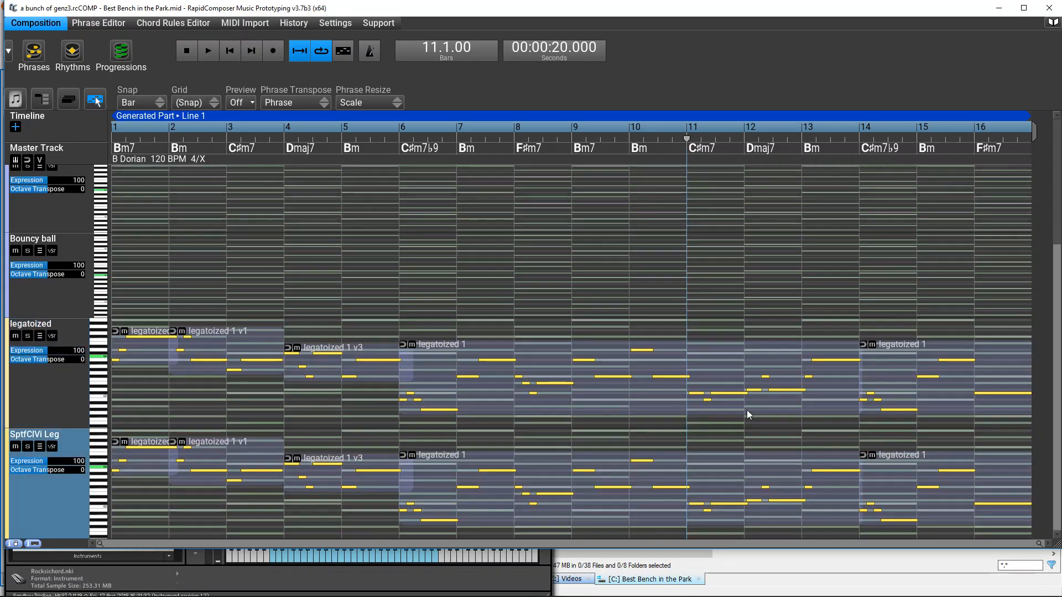
Step: Move the legatoized track's phrase at bar 14 to bar 12, try deleting it and undo the deletion
scroll(748, 410, up, 3)
scroll(748, 410, down, 2)
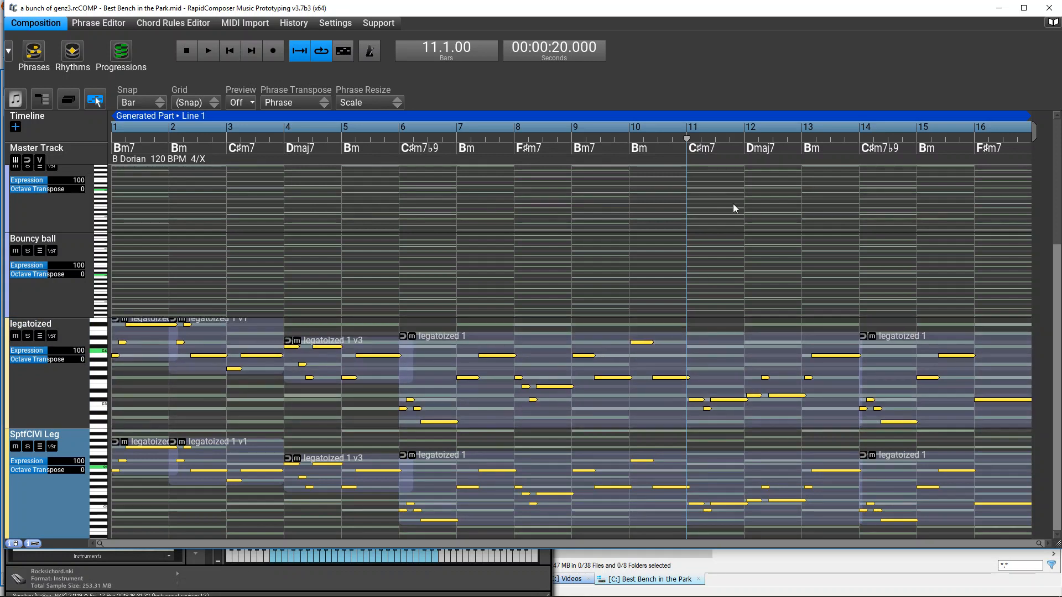
scroll(768, 137, down, 2)
drag(637, 355, 566, 368)
key(Delete)
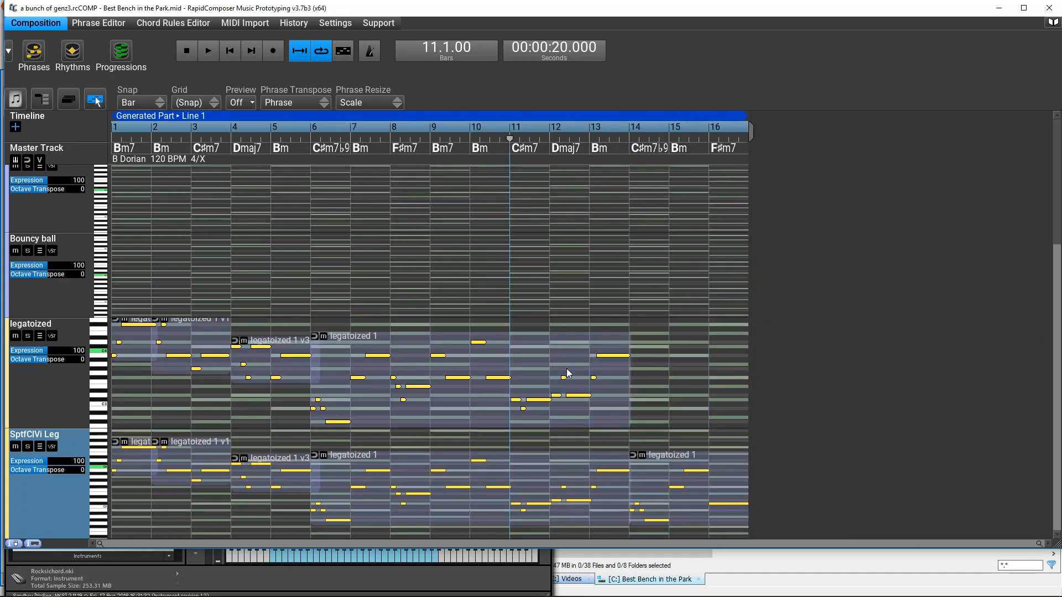
key(ctrl+z)
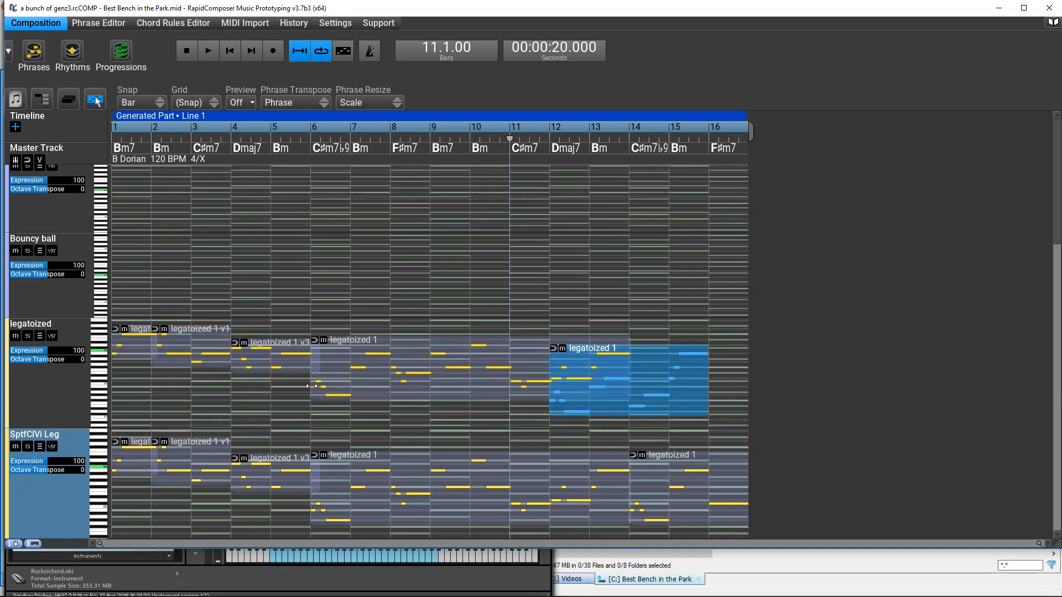
click(61, 404)
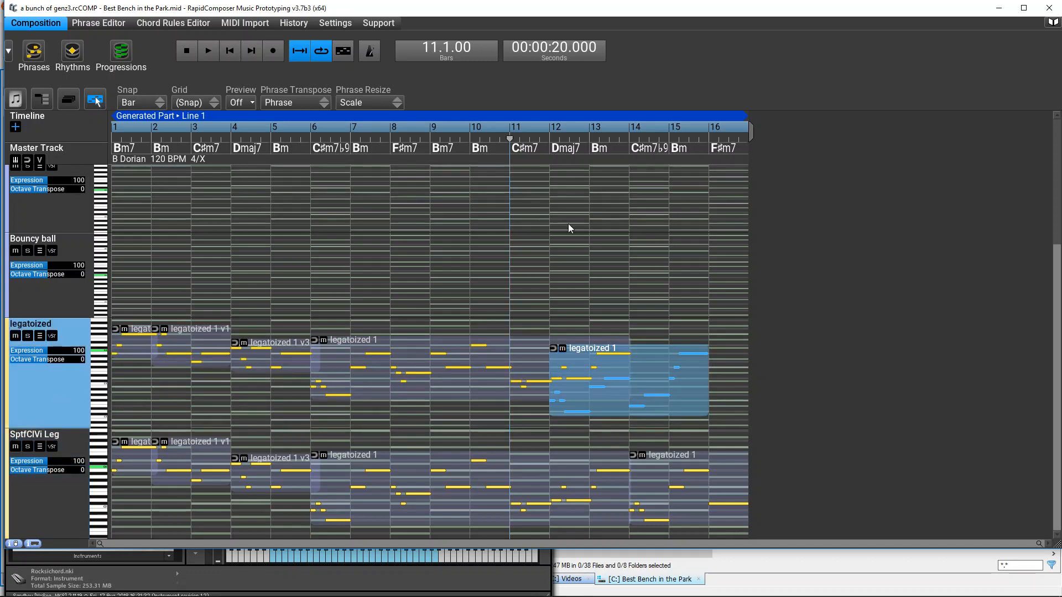
Step: Close the a bunch of genz3.rcCOMP composition and switch back to the a bunch of genz6.rcCOMP composition
click(1050, 8)
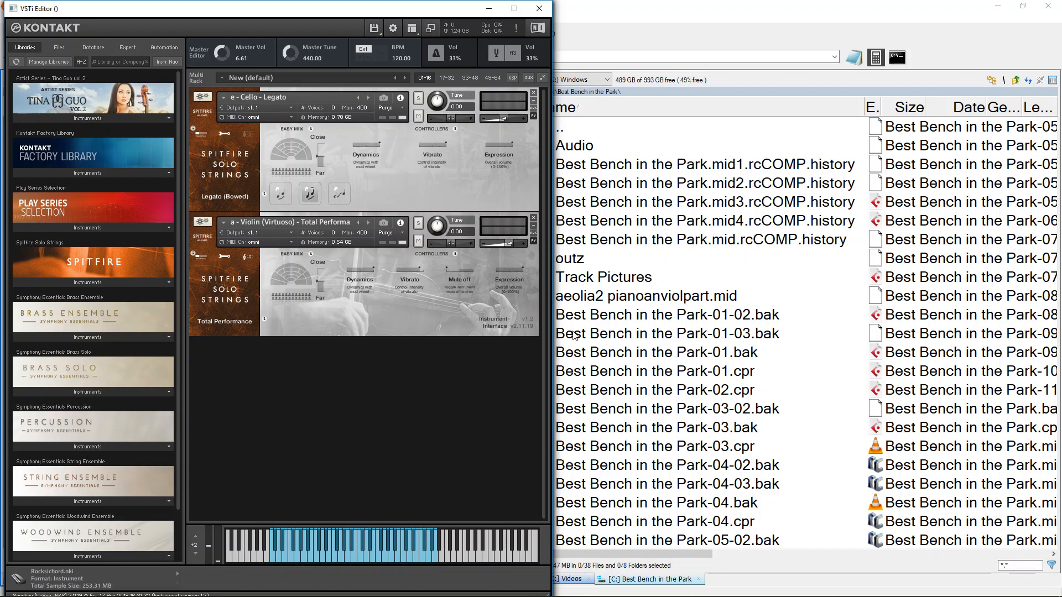
click(662, 260)
click(384, 410)
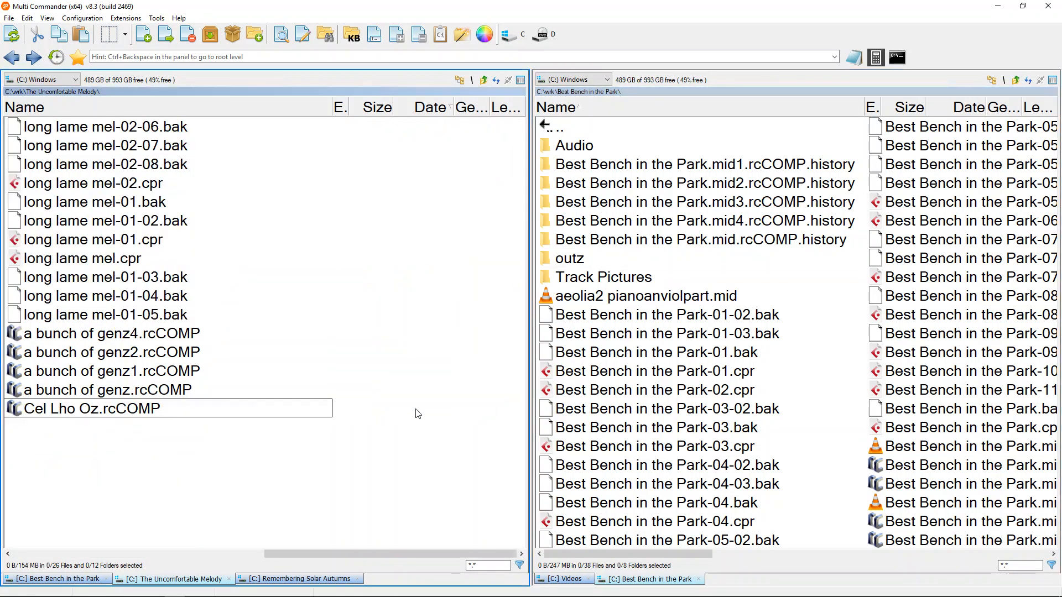
key(alt+Tab)
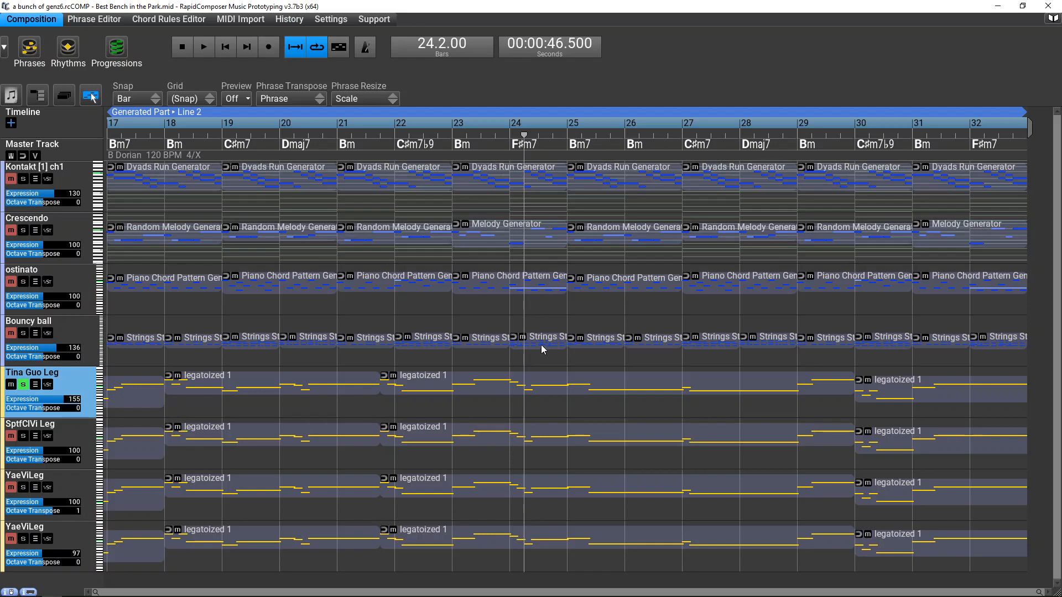
Step: Review the Tina Guo Leg track's variations, close the Track window and turn off the track's solo
double_click(88, 383)
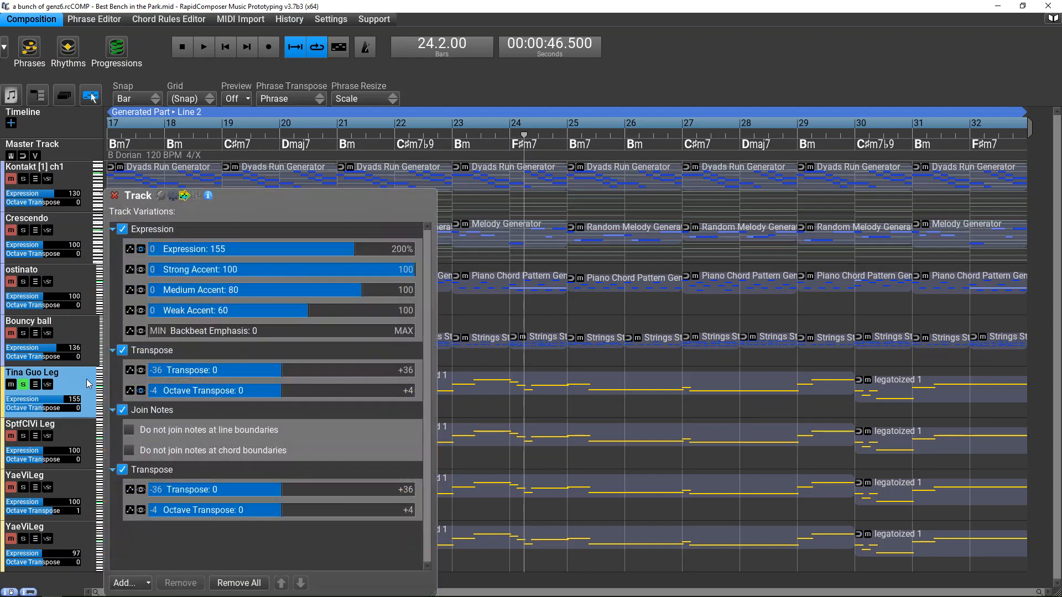
drag(360, 205, 643, 75)
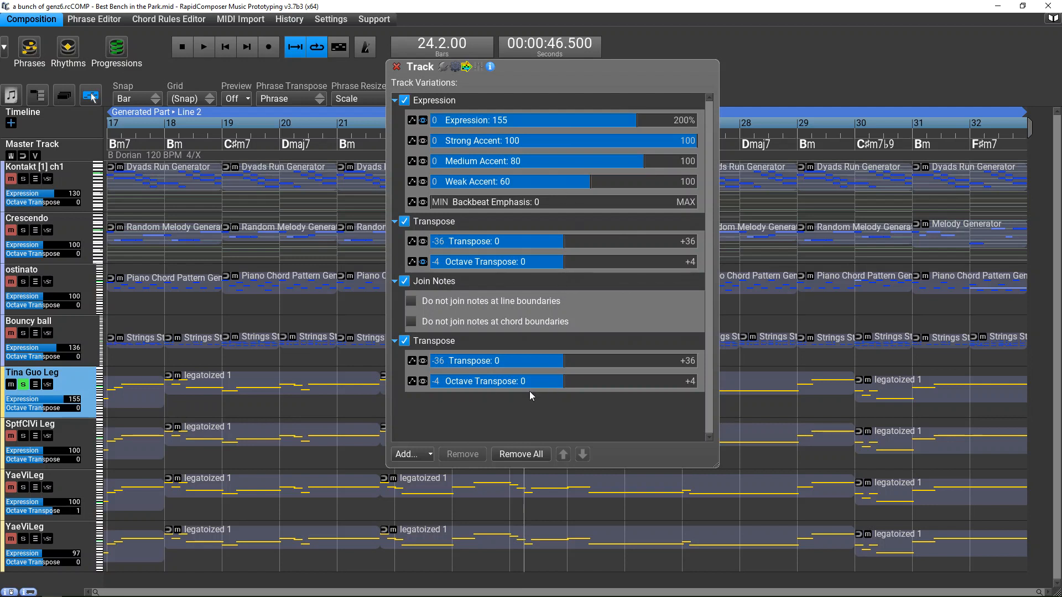
click(396, 66)
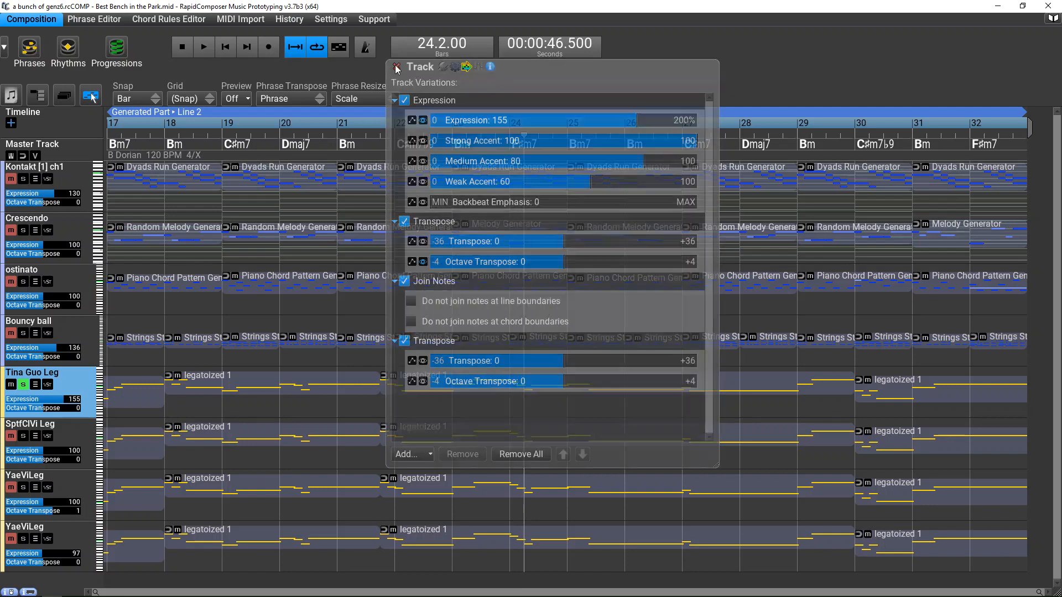
click(22, 384)
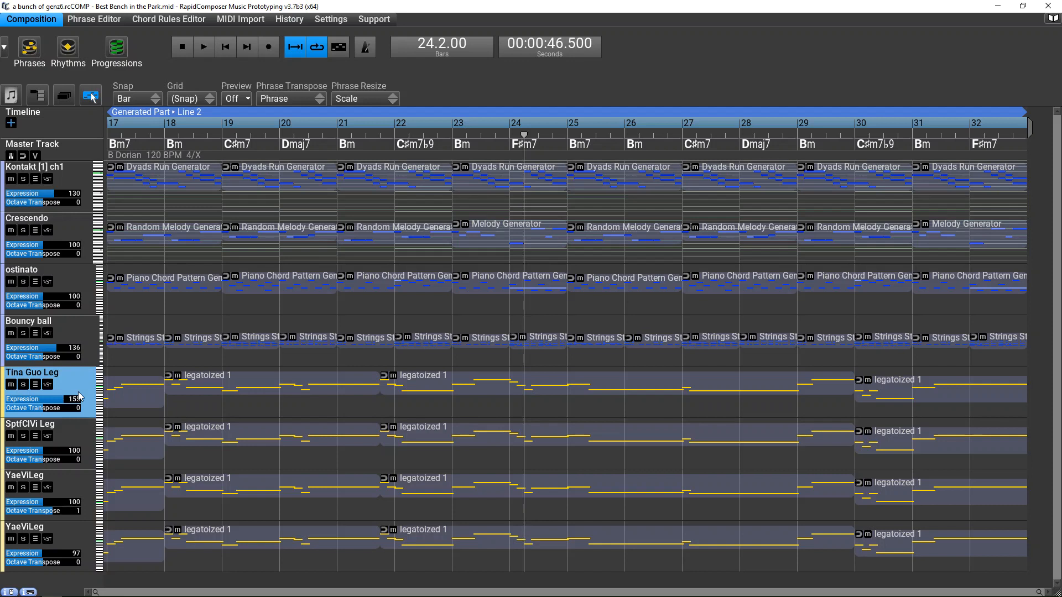
Step: Go through the Bouncy ball, ostinato, Crescendo and Kontakt [1] ch1 tracks in turn and place the playhead at bar 18
click(85, 363)
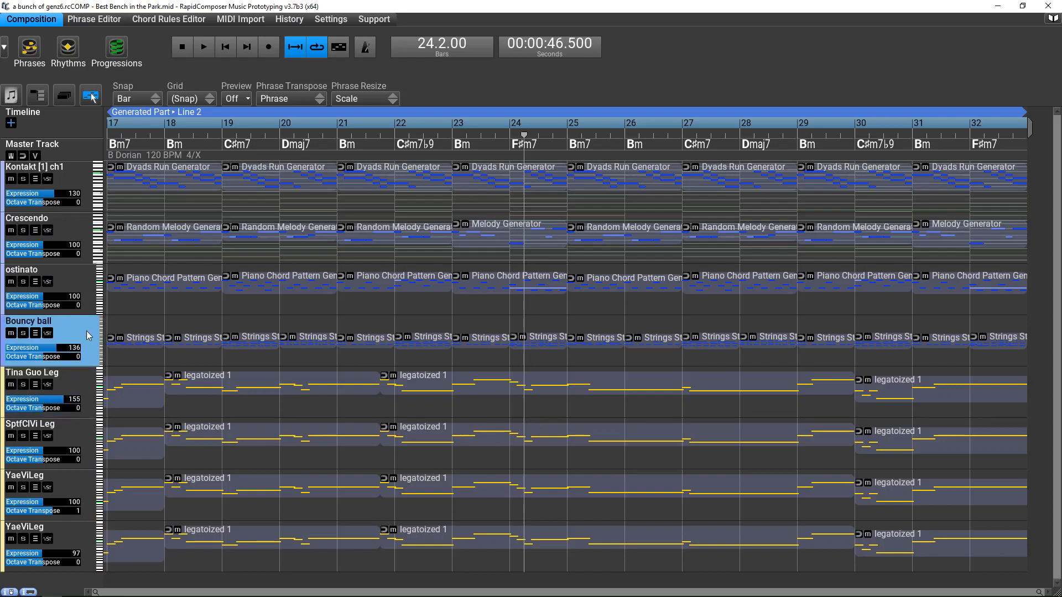
click(95, 294)
click(90, 252)
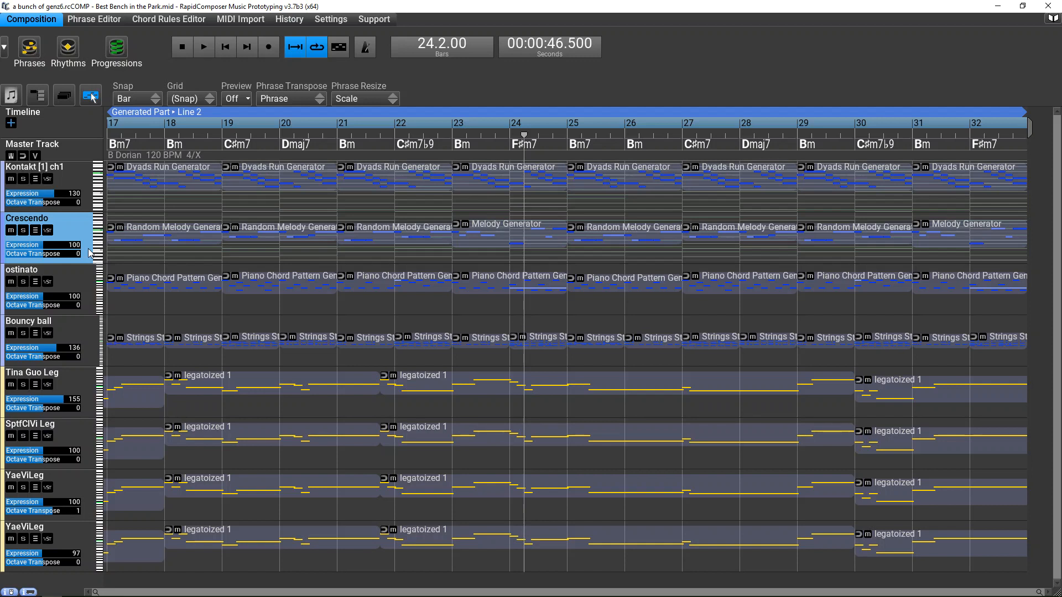
click(80, 178)
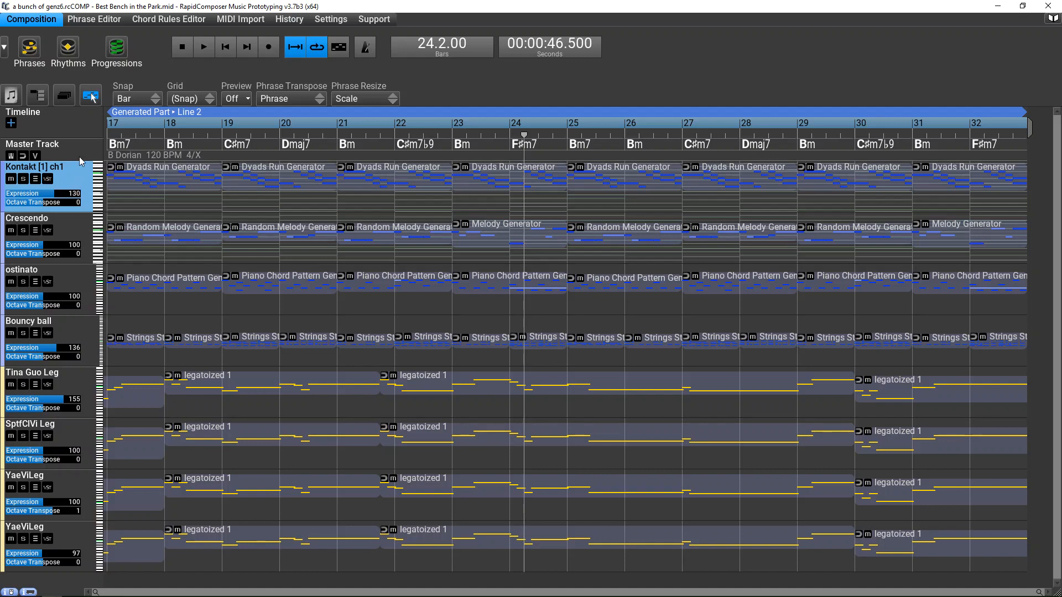
click(160, 195)
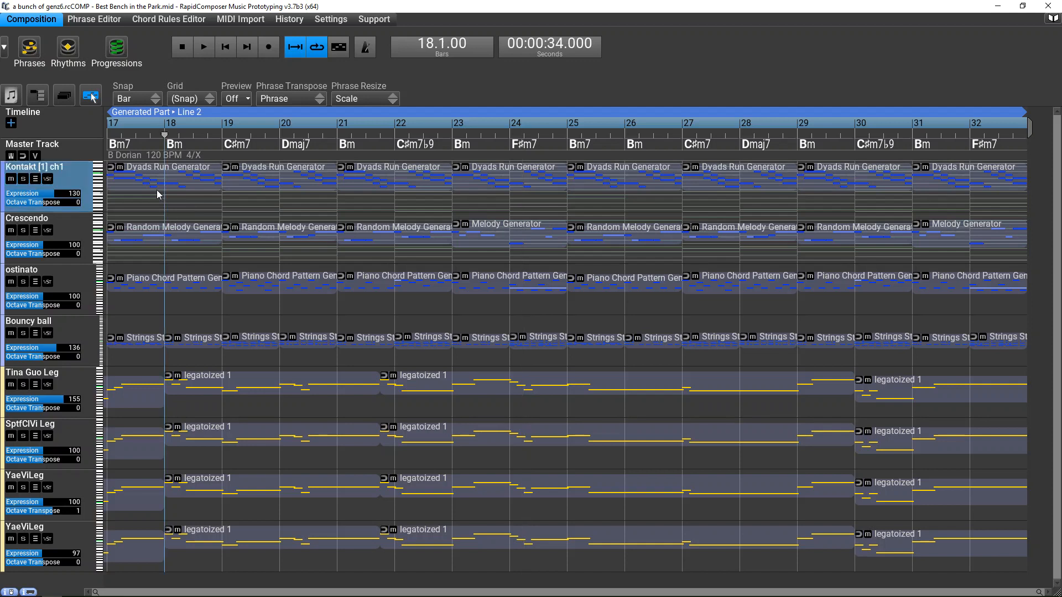
Step: Solo the Kontakt [1] ch1 track, play a short passage of it and turn its solo off
click(23, 178)
key(space)
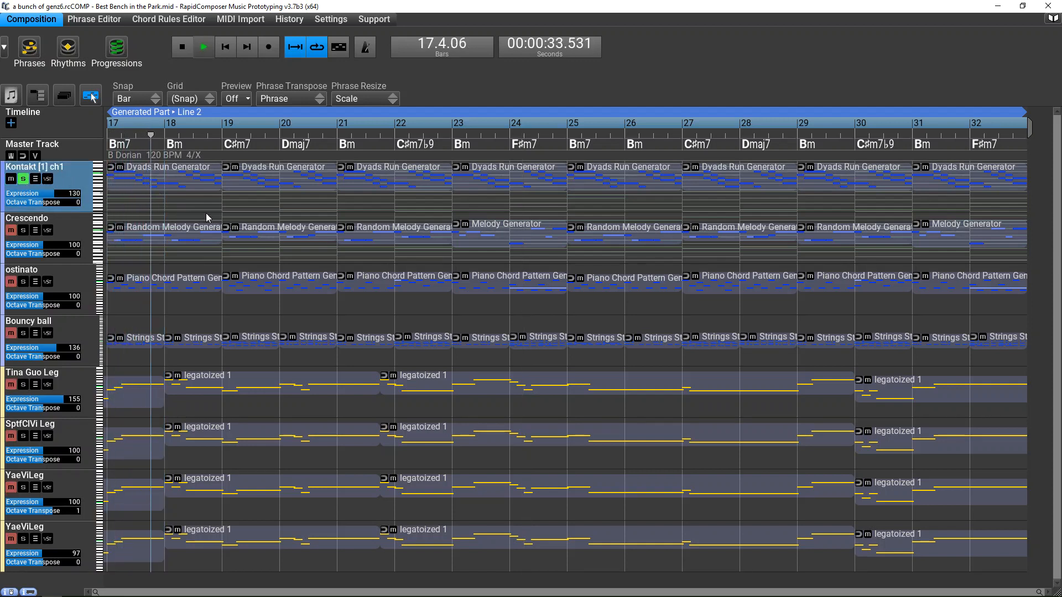
key(space)
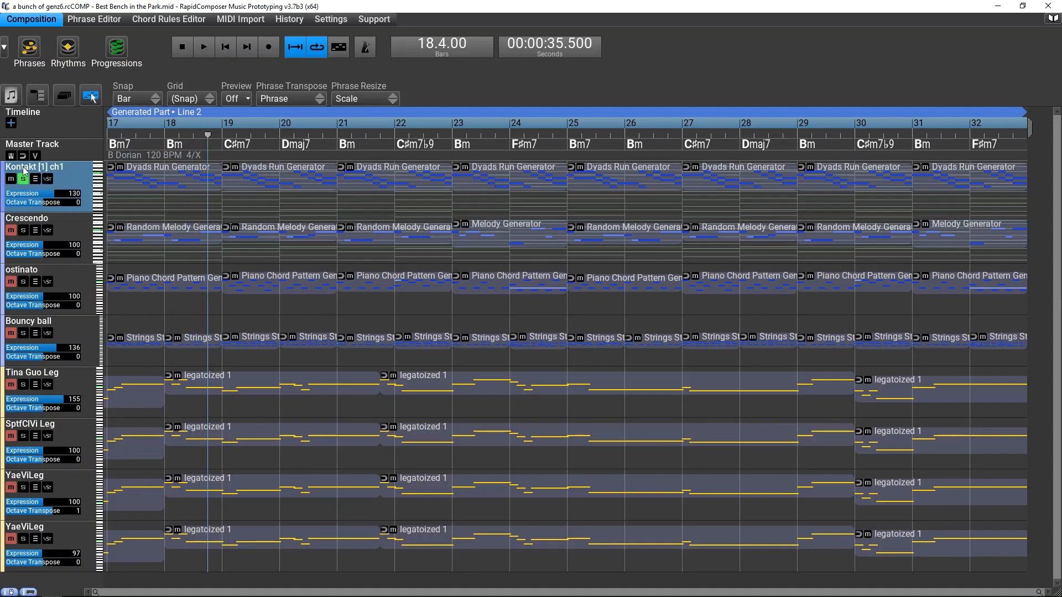
click(23, 179)
Step: Solo the Tina Guo Leg track, play it from around bar 18 and look over its legatoized phrases
click(66, 390)
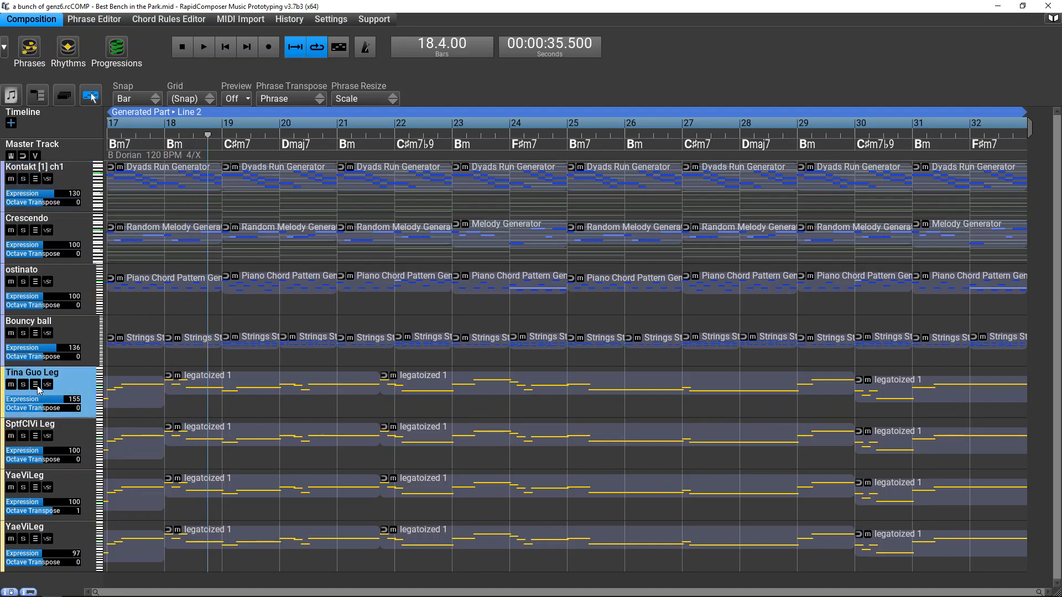
click(23, 384)
key(space)
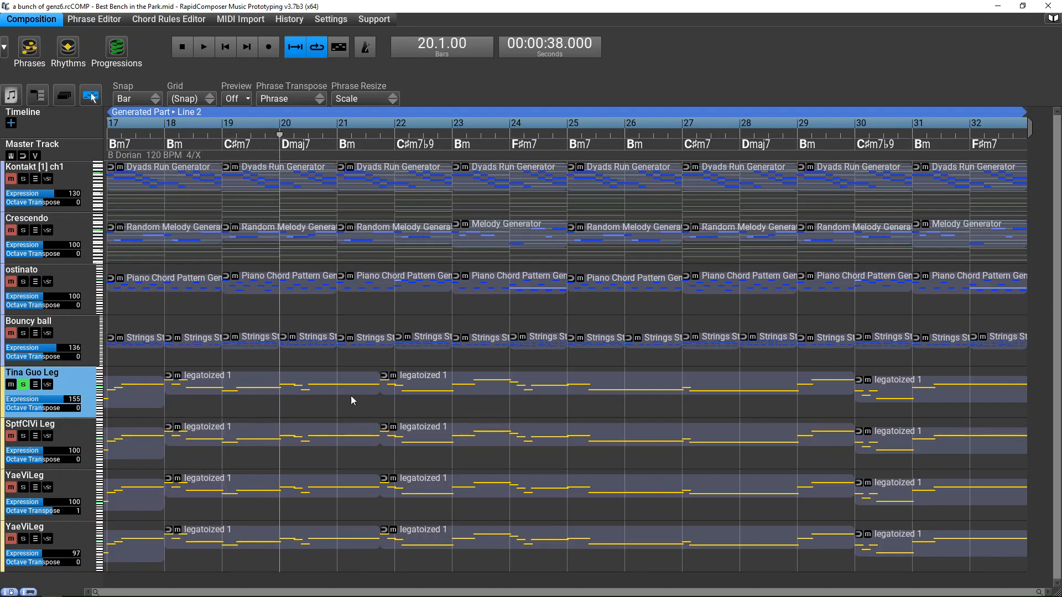
scroll(450, 384, up, 2)
scroll(451, 384, down, 1)
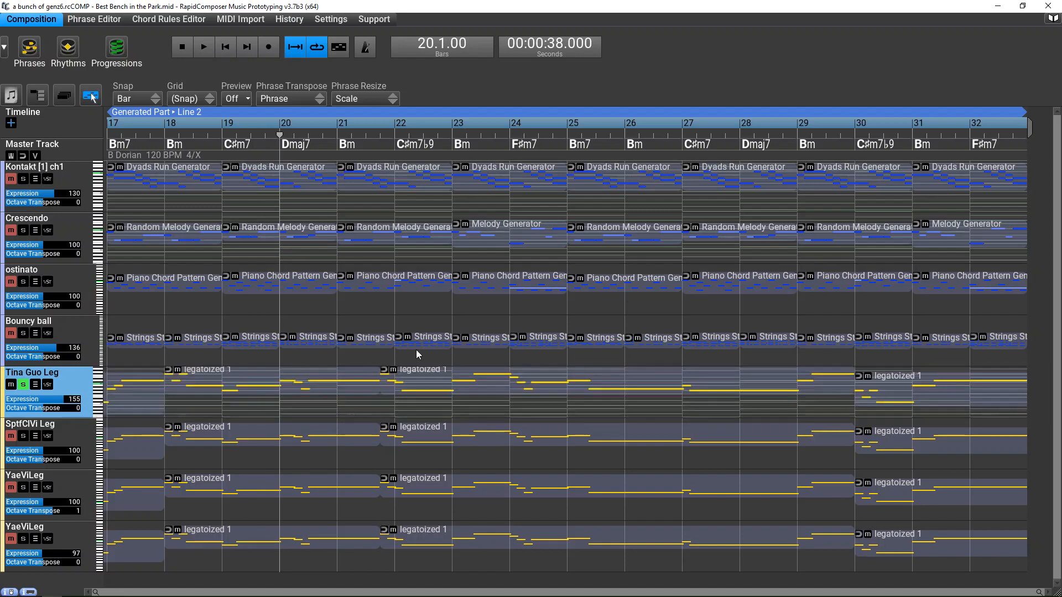
scroll(482, 137, down, 1)
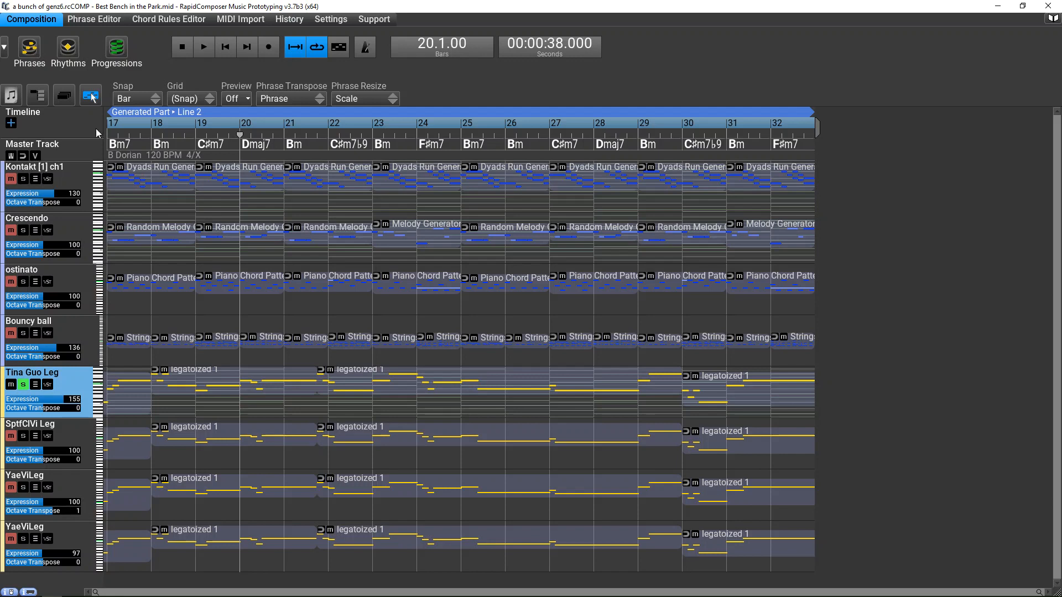
Step: Browse both lines of Part 2 and of the Generated Part in the Structure window, ending on Generated Part Line 1
click(45, 96)
click(164, 254)
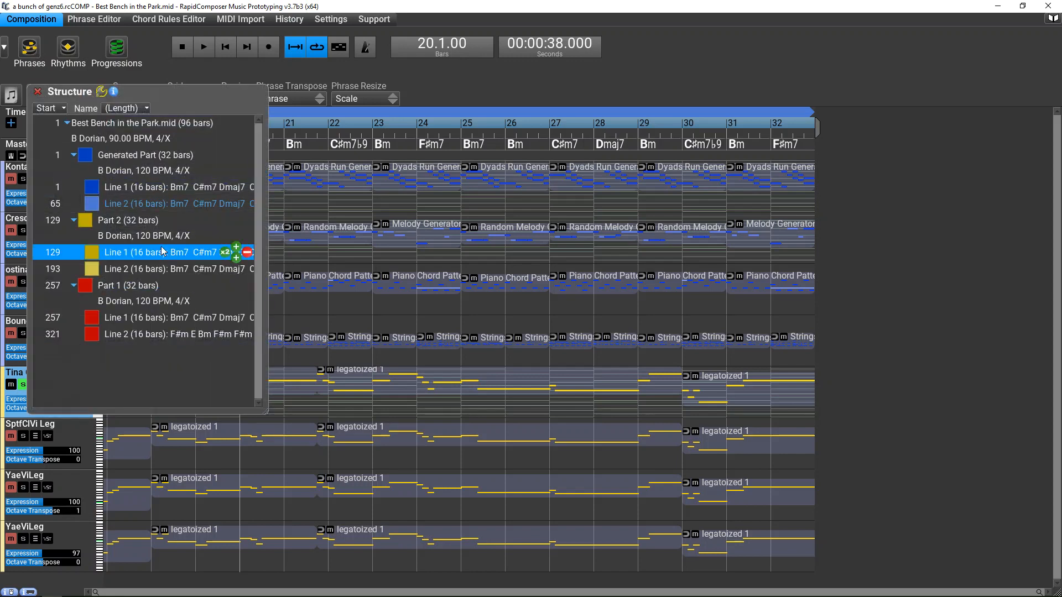
click(154, 270)
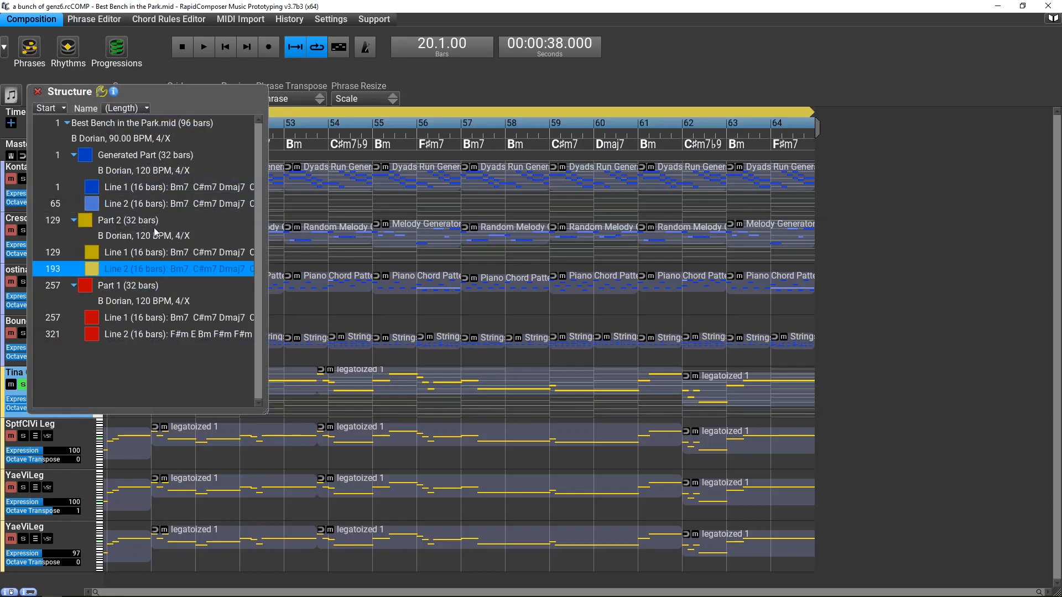
click(154, 205)
click(154, 189)
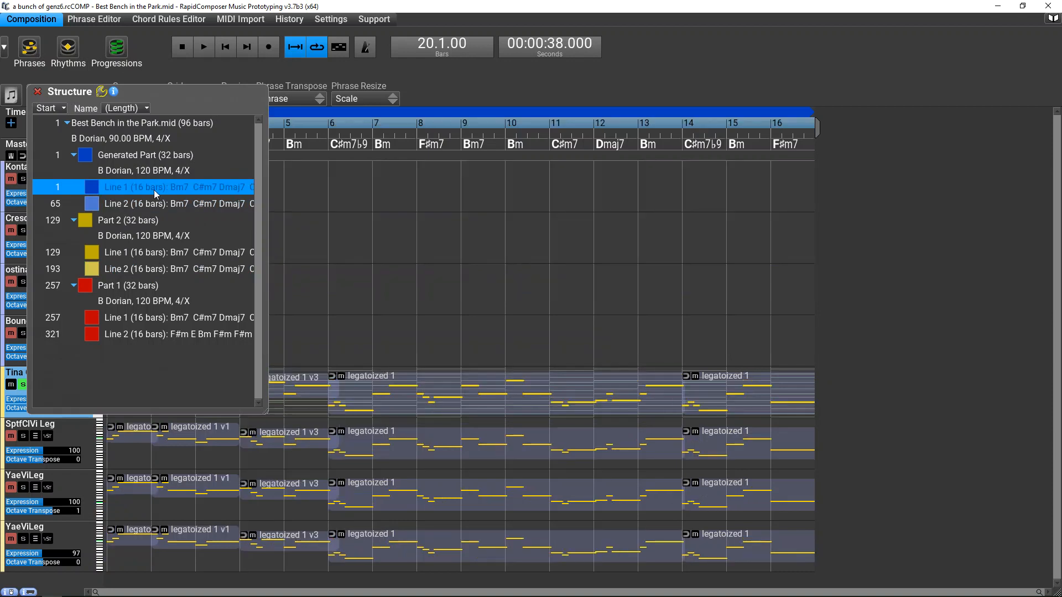
click(39, 91)
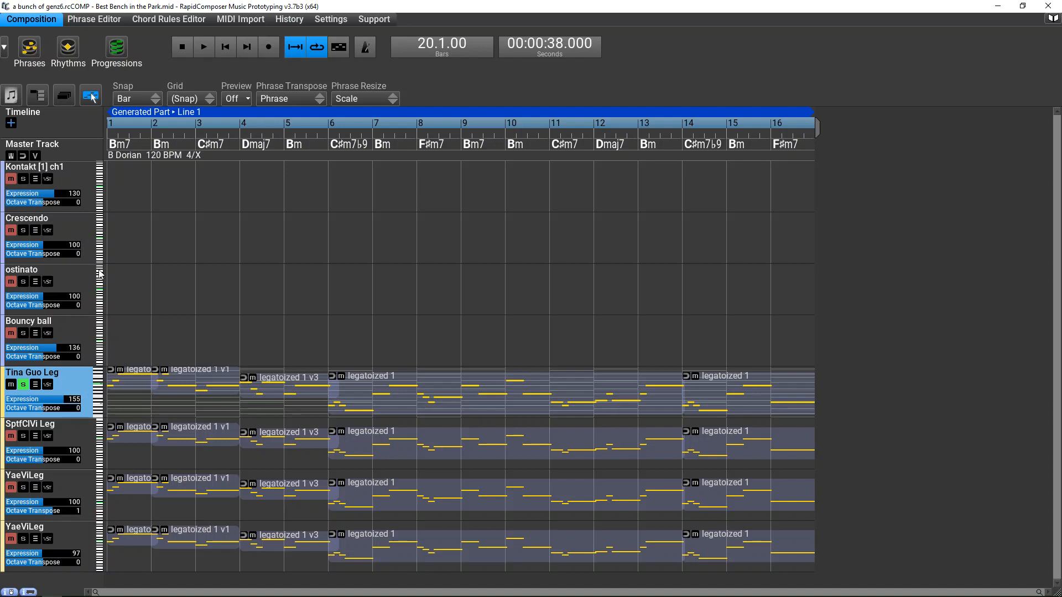
Step: Show Line 1 of Part 2 using the Structure window and close the window
click(37, 95)
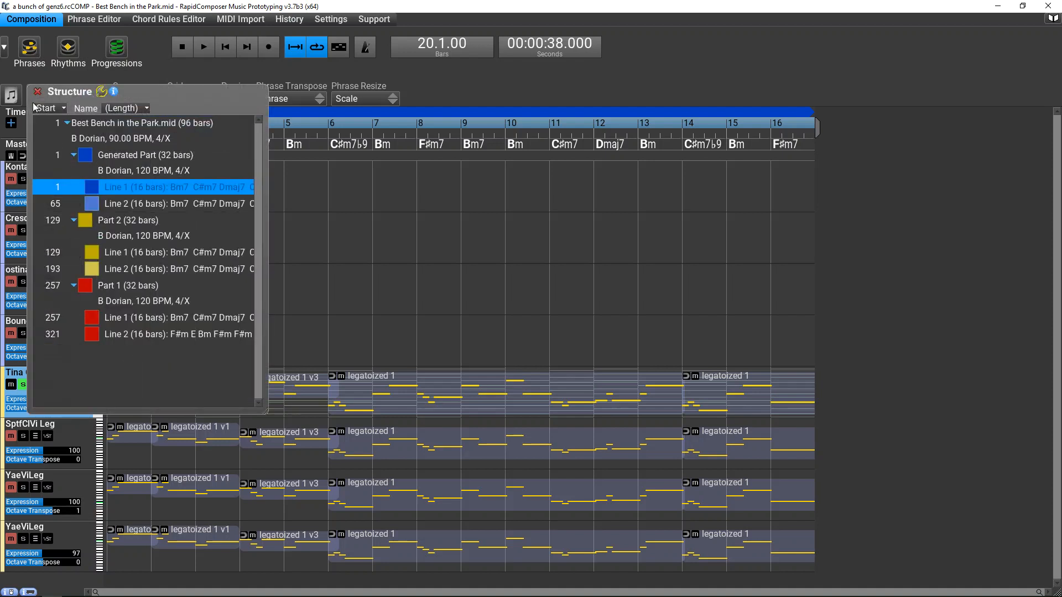
click(118, 251)
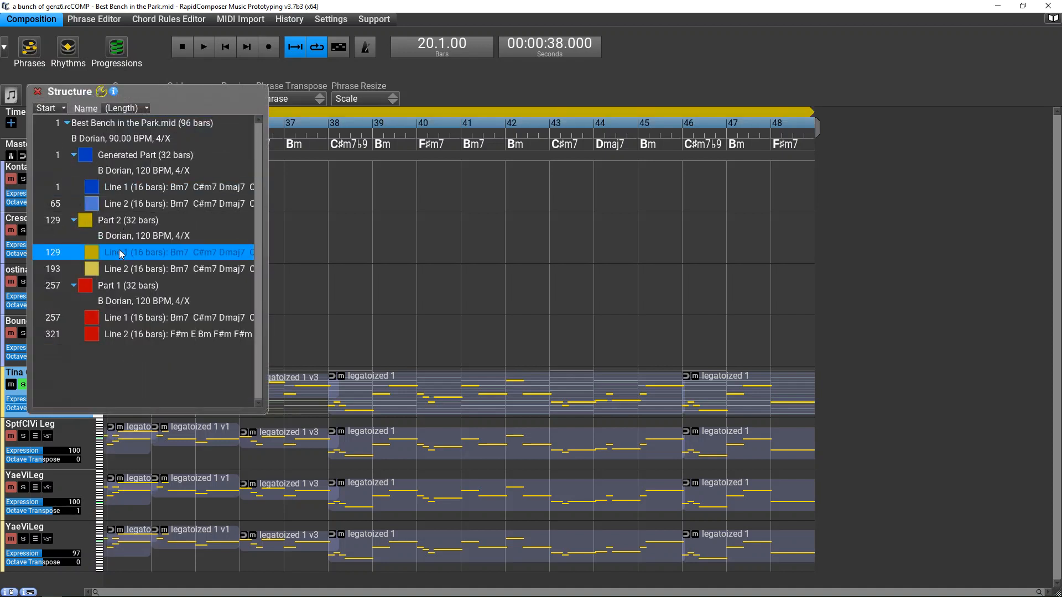
click(38, 91)
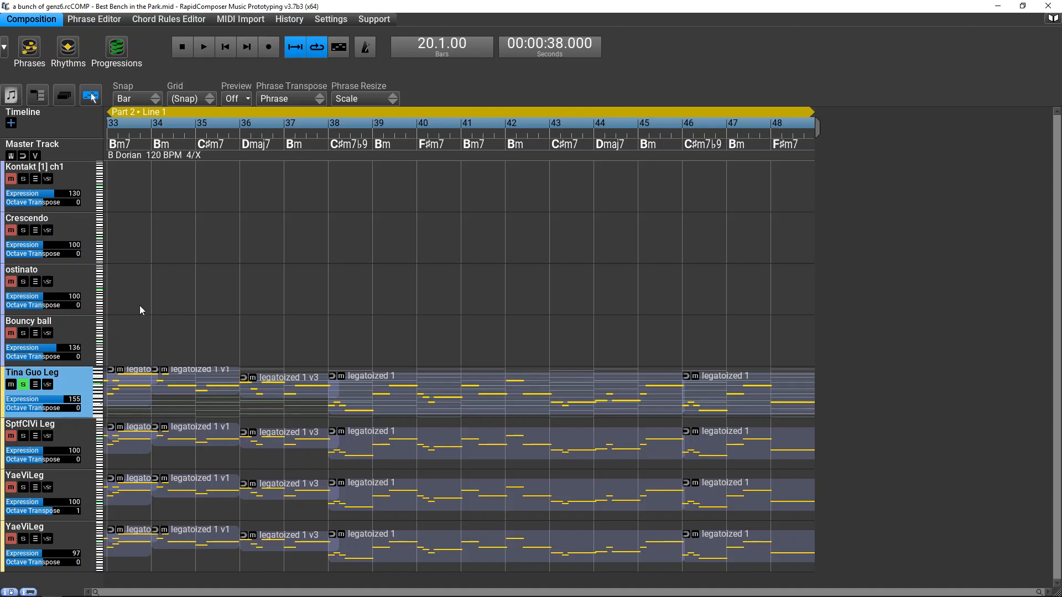
Step: Show the whole Generated Part, go on to its Line 2 and close the Structure window
click(62, 99)
click(138, 169)
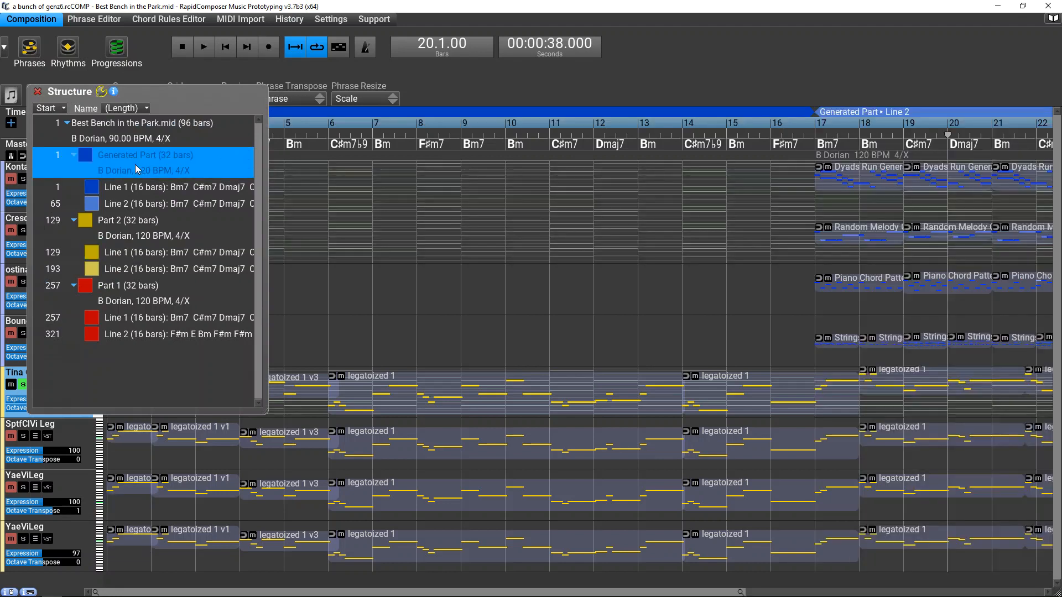
click(144, 204)
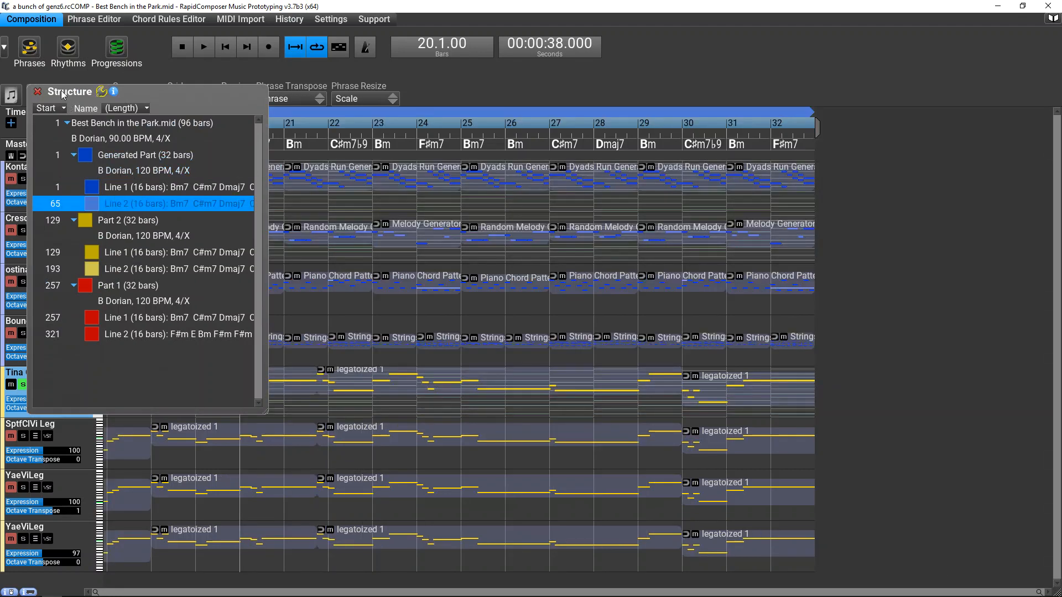
click(37, 92)
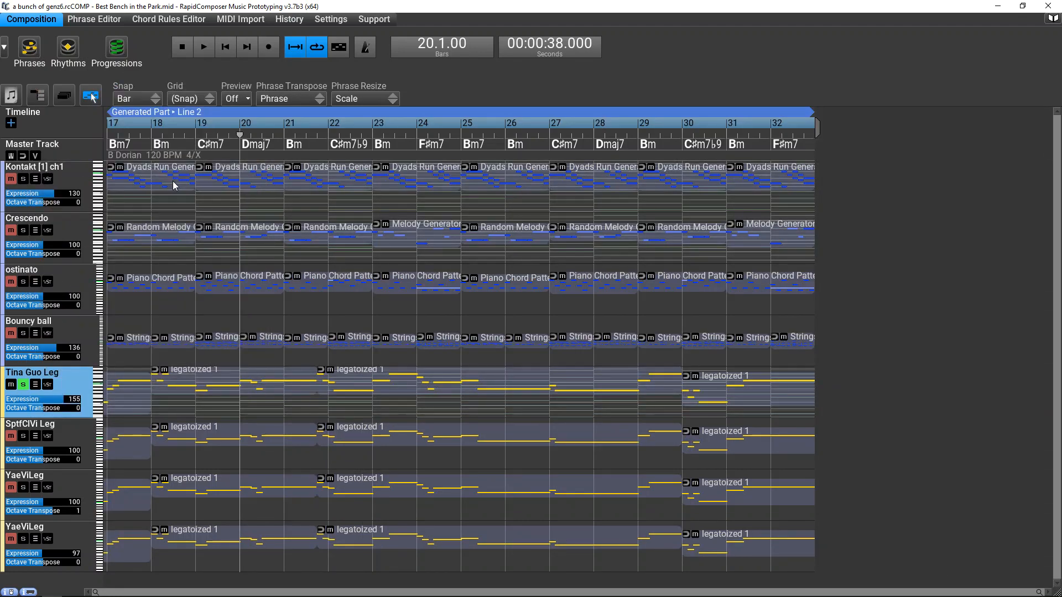
key(alt+Tab)
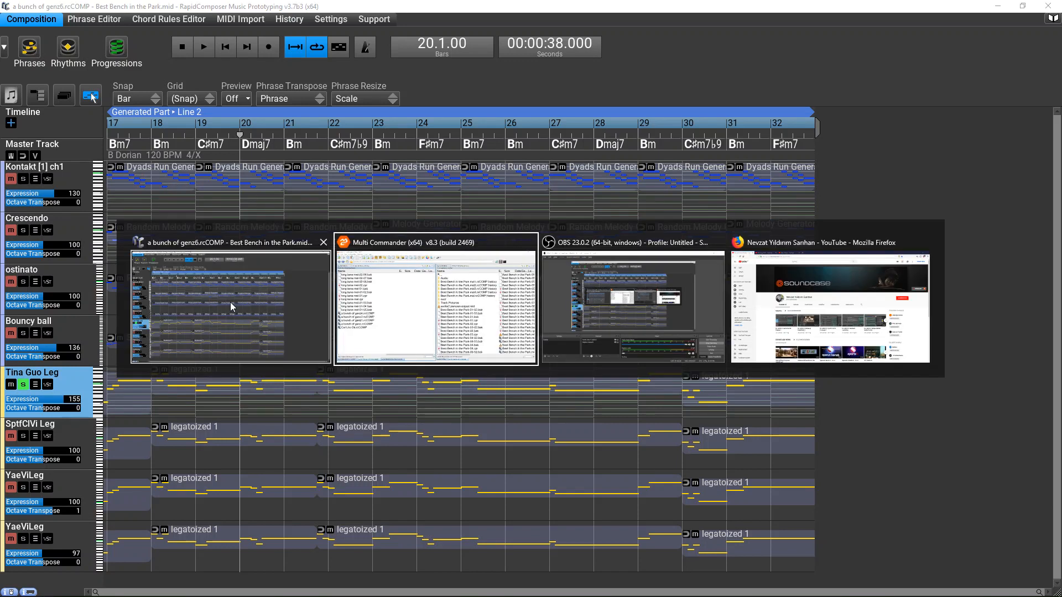
key(alt+Tab)
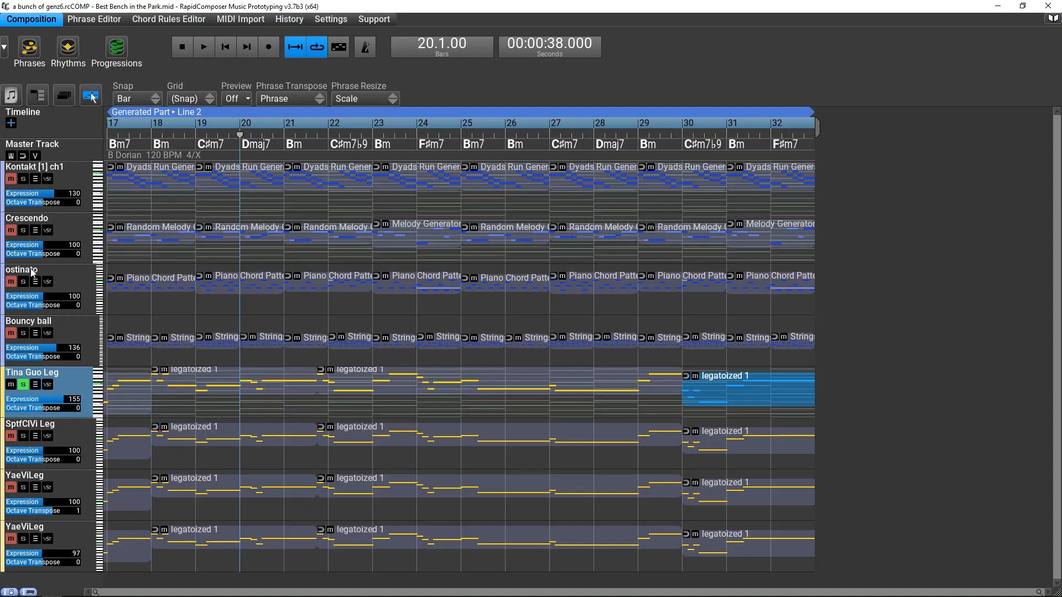
Step: Move the solo from the Tina Guo Leg track to Kontakt [1] ch1 and start playback
click(23, 384)
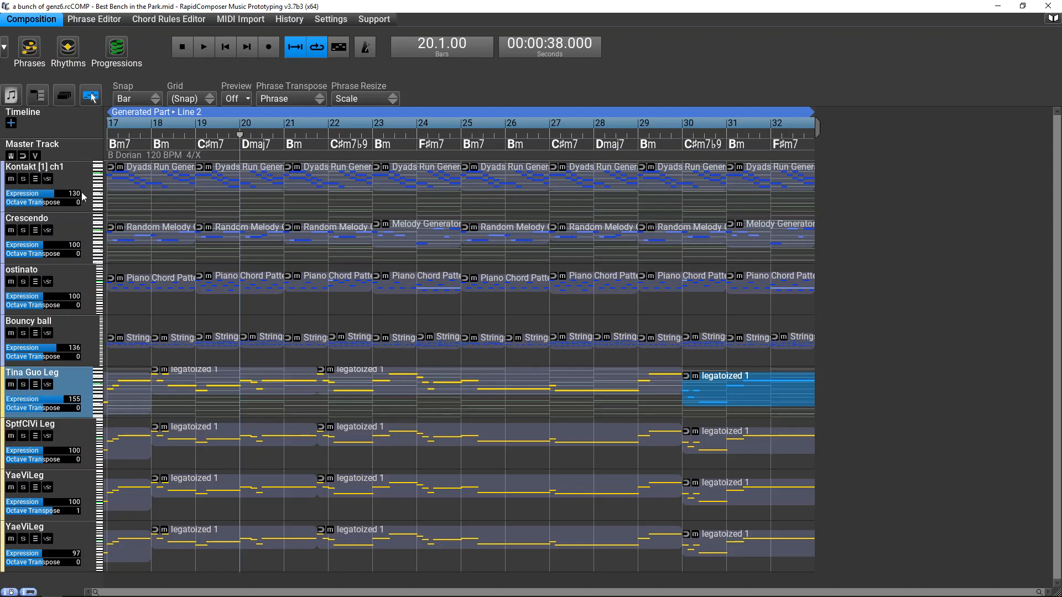
click(75, 167)
click(23, 179)
key(space)
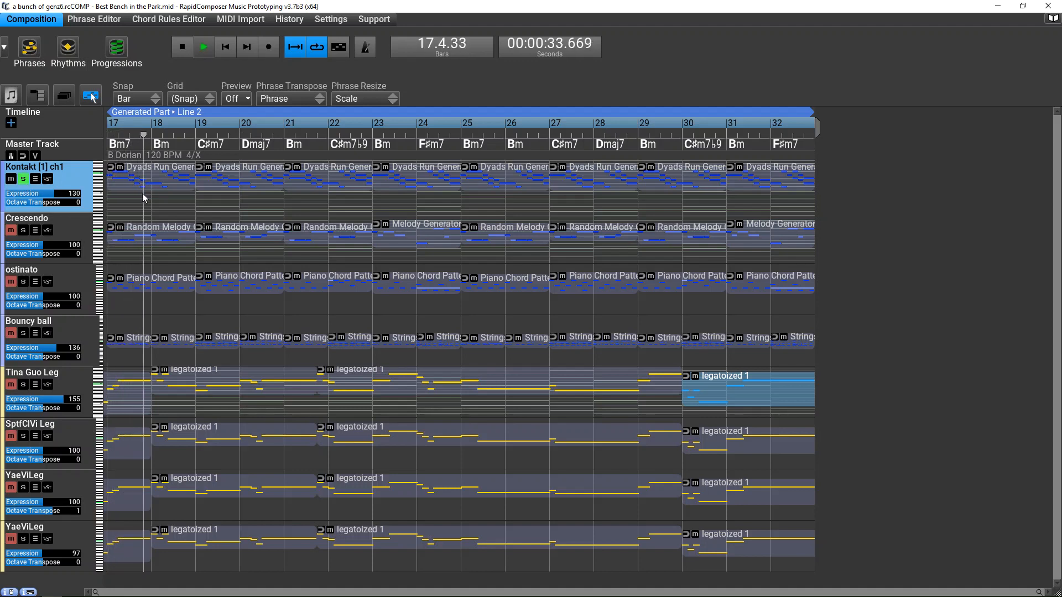
Step: Solo the Crescendo track as well, inspect the Kontakt [1] ch1 track's instrument and turn off that track's solo
click(24, 230)
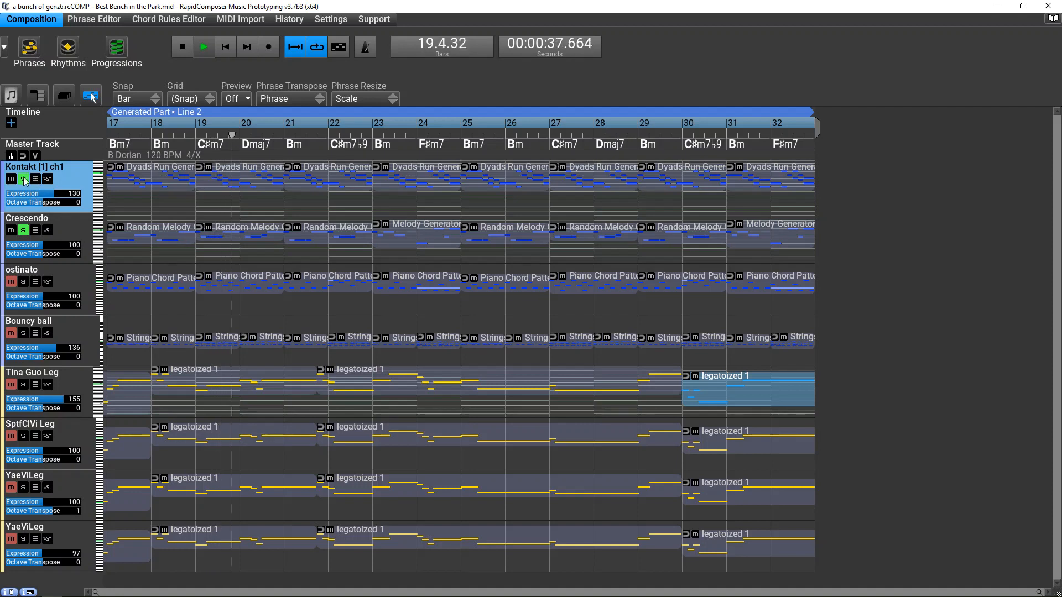
click(44, 179)
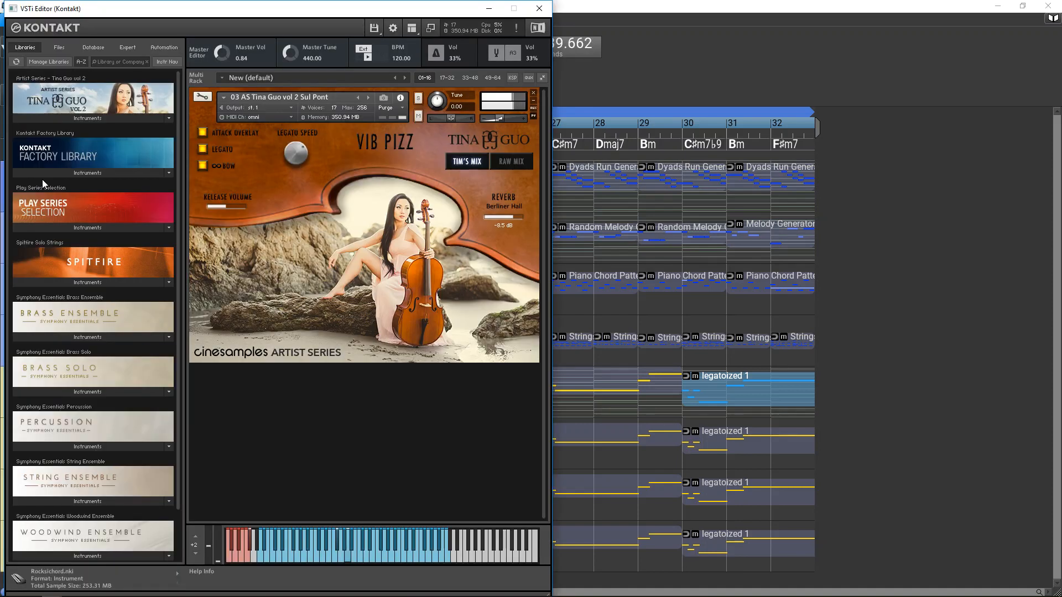
click(539, 9)
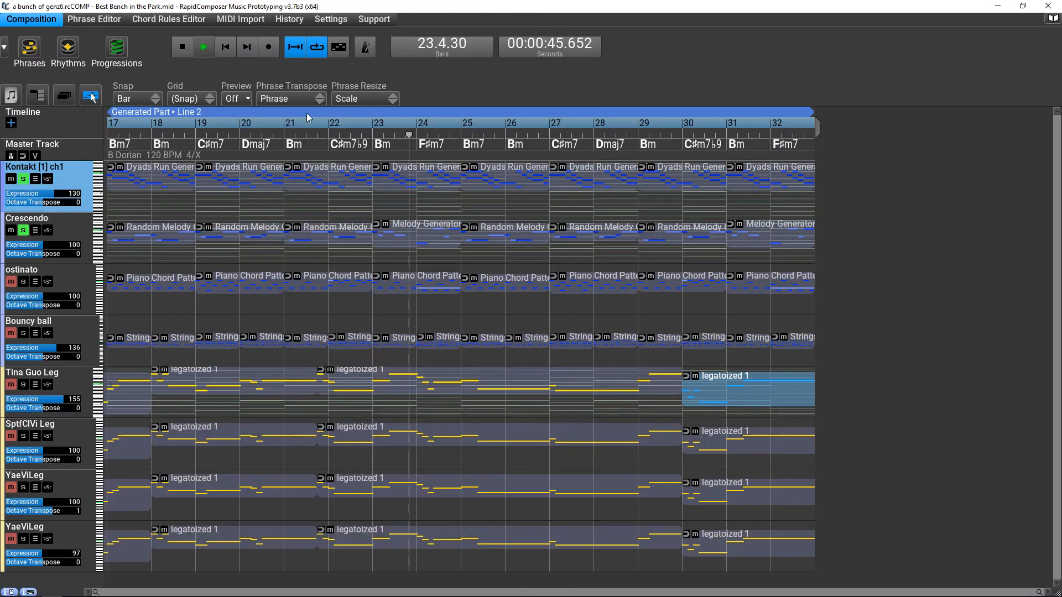
click(23, 179)
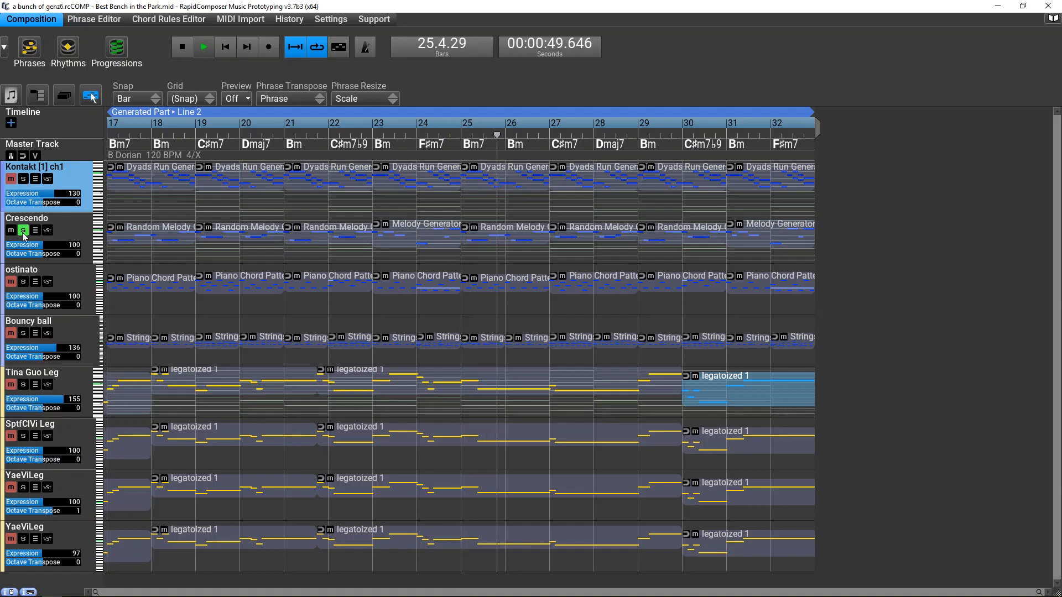
Step: Turn off the Crescendo track's solo and inspect its instrument in the VSTi editor
click(23, 231)
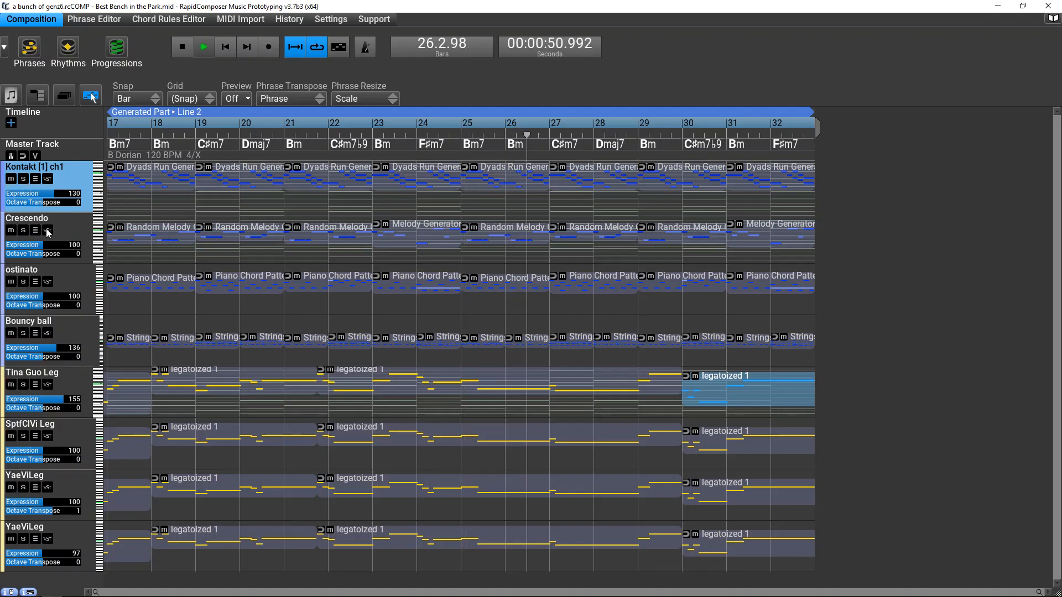
click(47, 230)
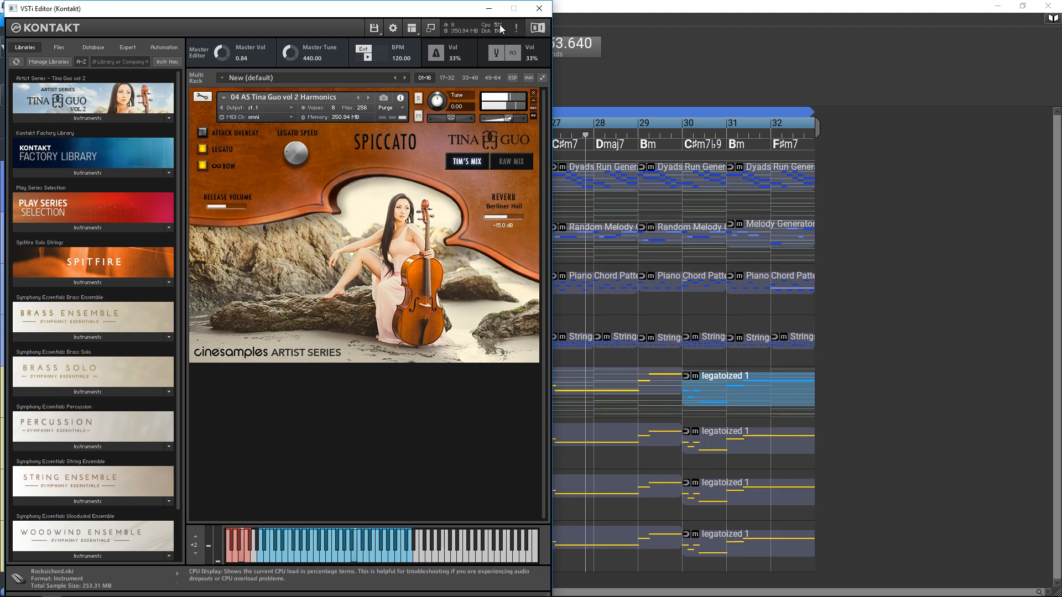
click(540, 8)
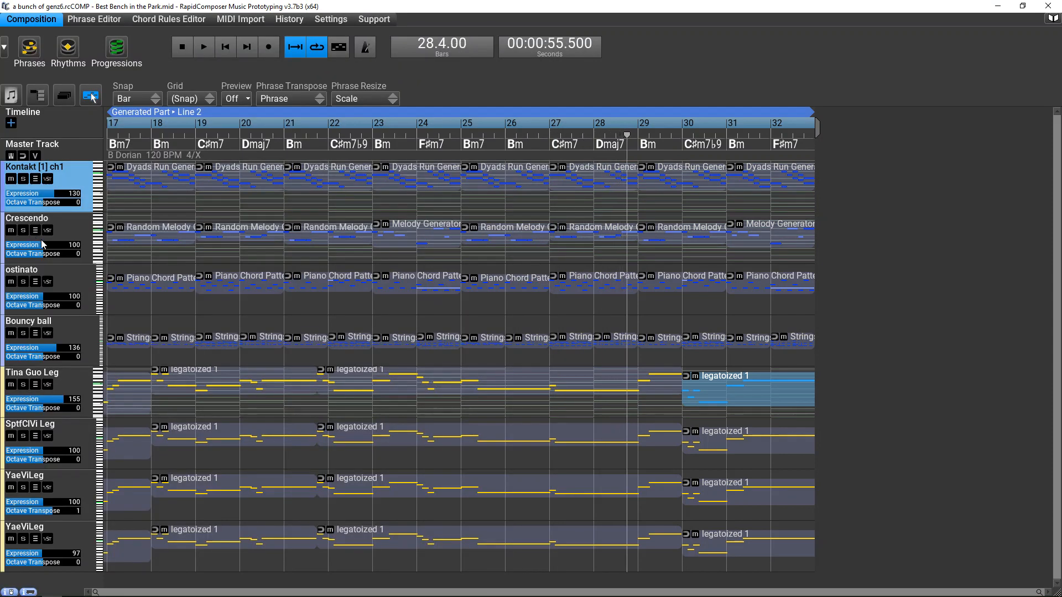
Step: Solo the ostinato track, play a short passage of it and turn its solo off
click(23, 282)
key(space)
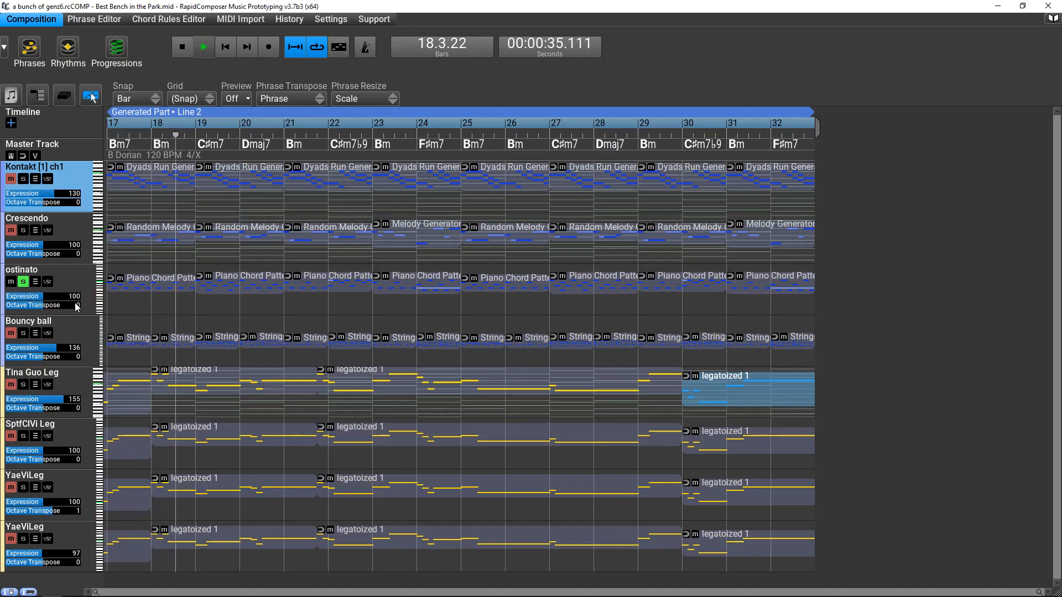
key(space)
click(23, 282)
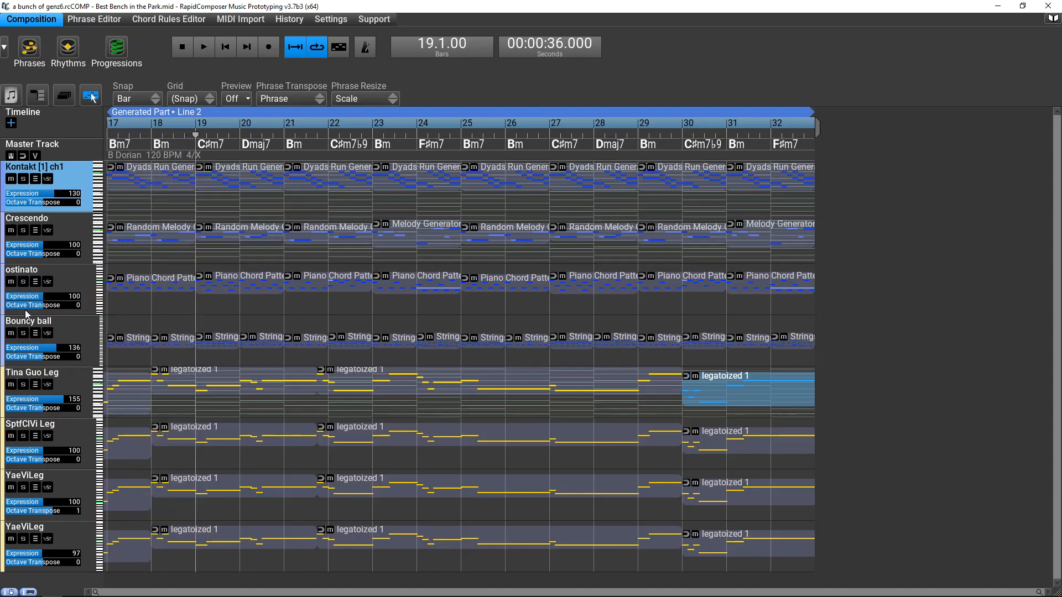
Step: Solo the Bouncy ball track, inspect its Kontakt instrument and turn the solo off
click(23, 333)
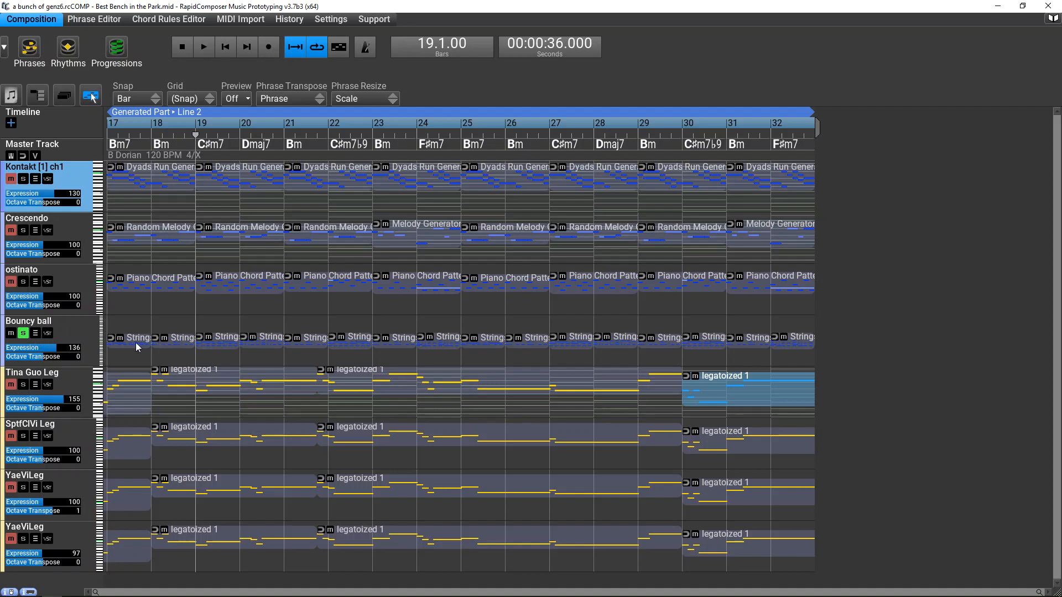
click(48, 333)
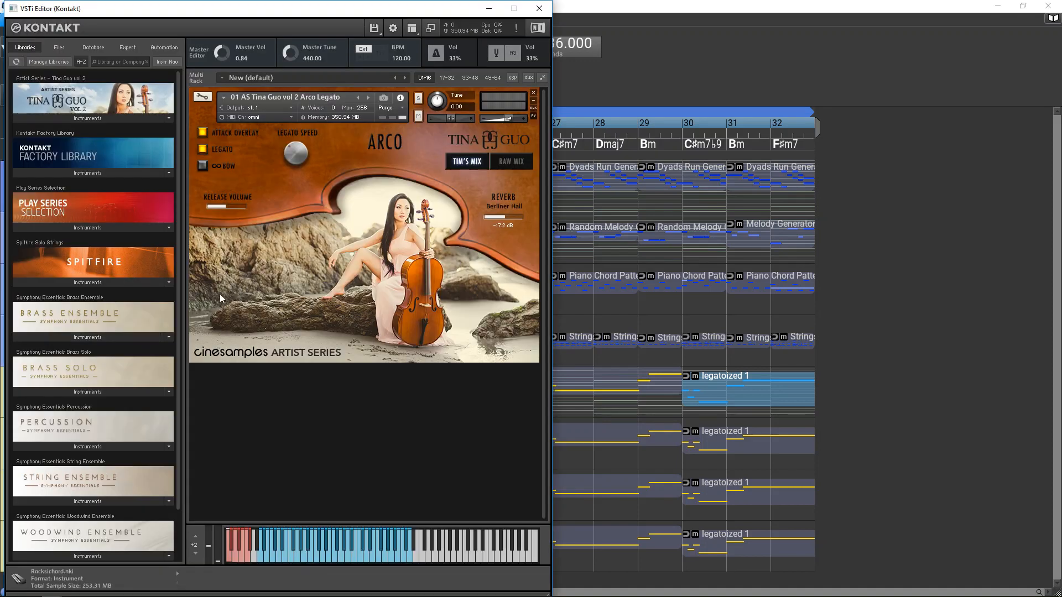
click(539, 9)
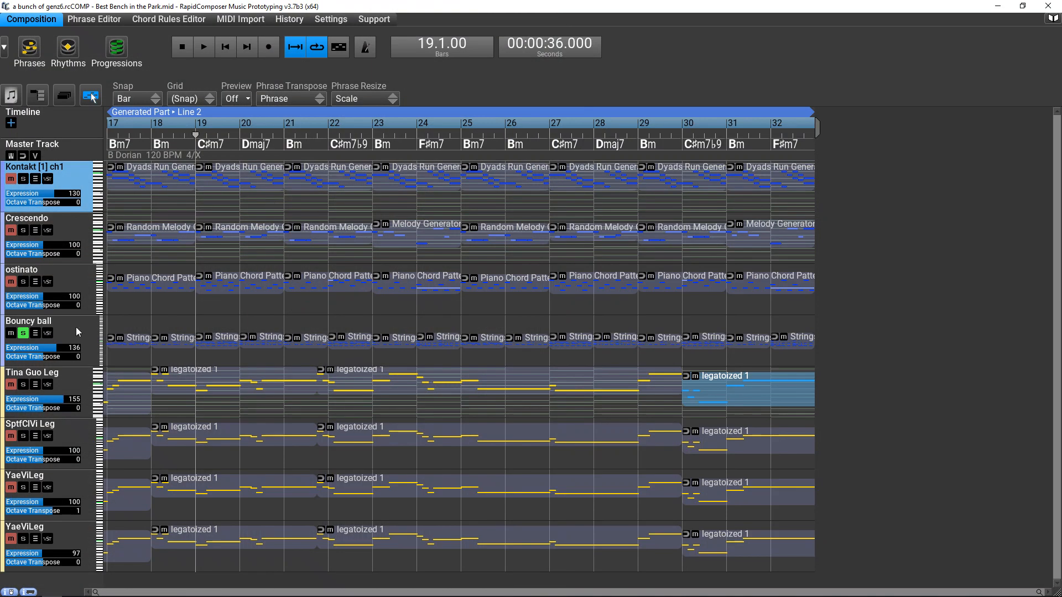
click(23, 333)
Step: Select the Tina Guo Leg track, toggle SptfClVi Leg's solo on and off, and open the SptfClVi Leg instrument in the VSTi editor
click(78, 395)
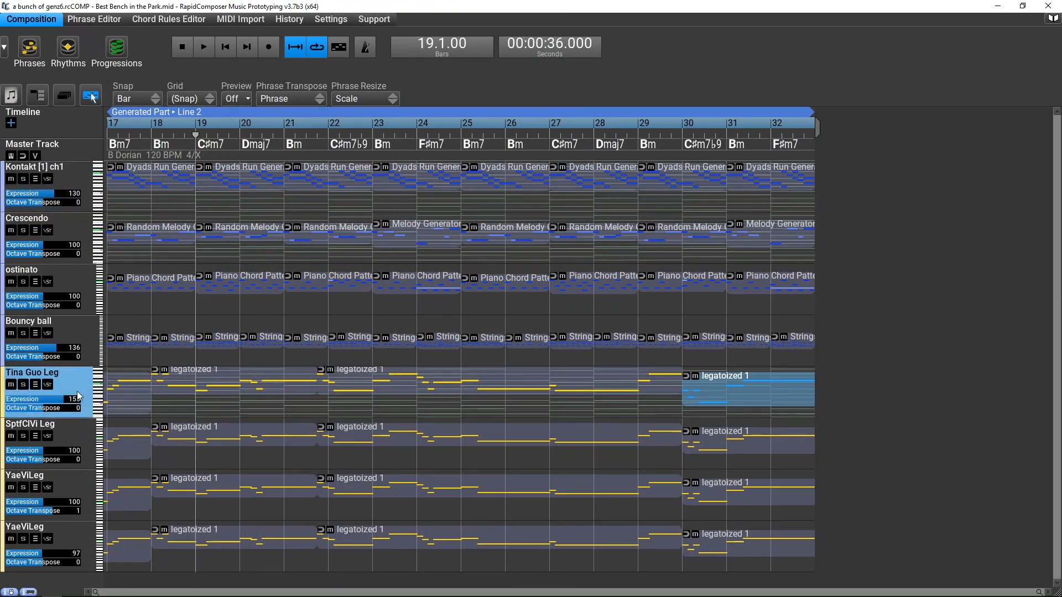
click(24, 436)
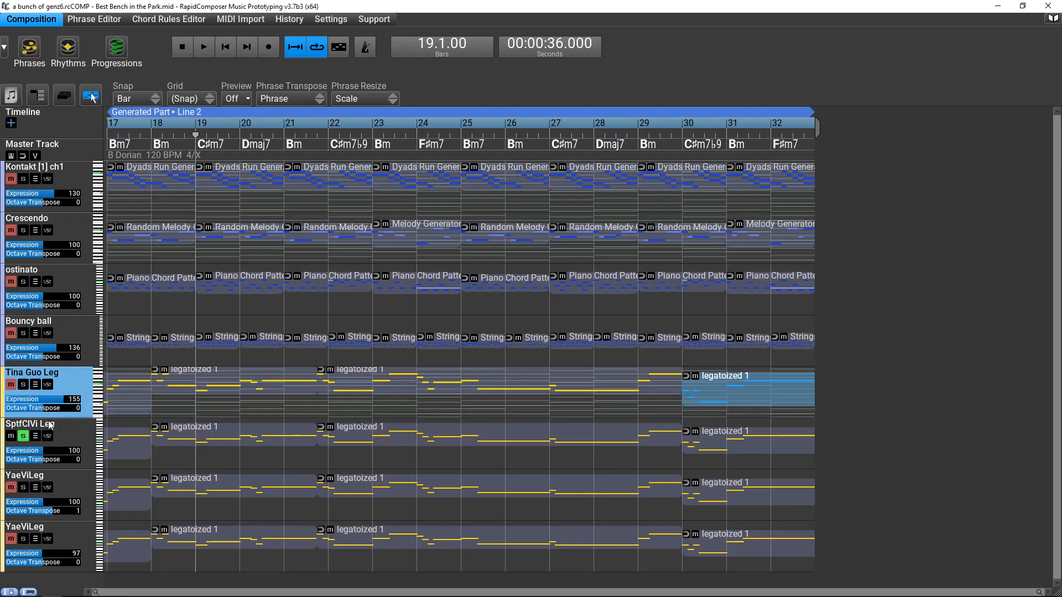
click(23, 437)
click(49, 436)
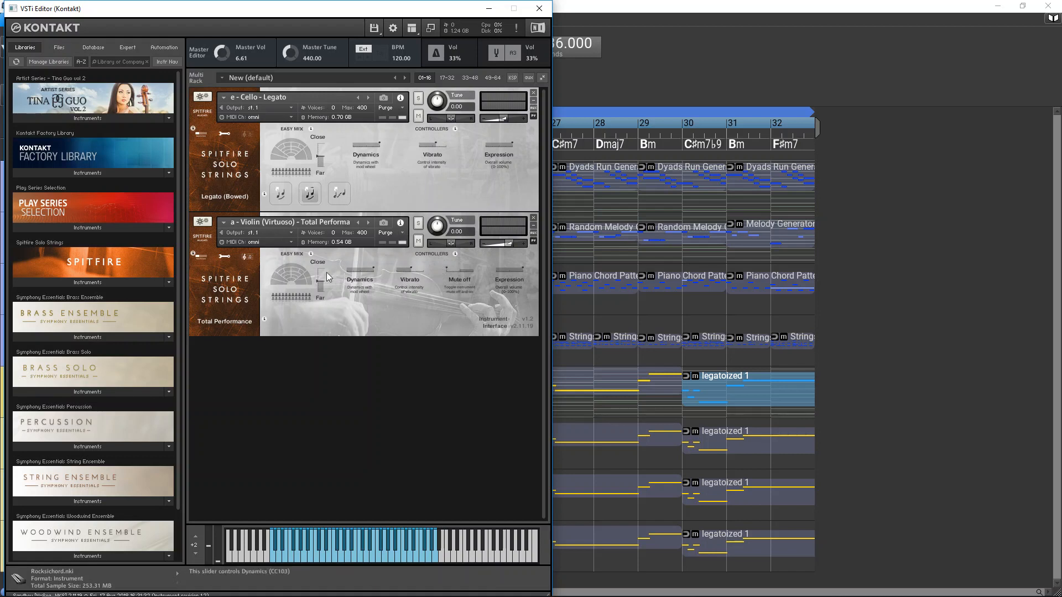
Step: Show the detailed options of the Spitfire Virtuoso violin, close the VSTi editor and select the SptfClVi Leg track
click(247, 258)
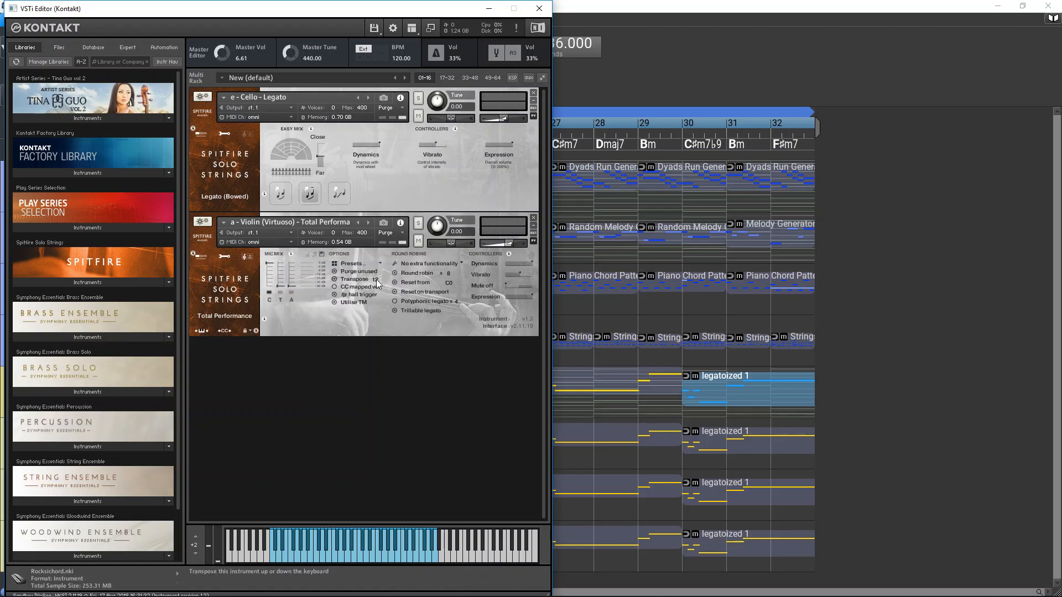
click(539, 9)
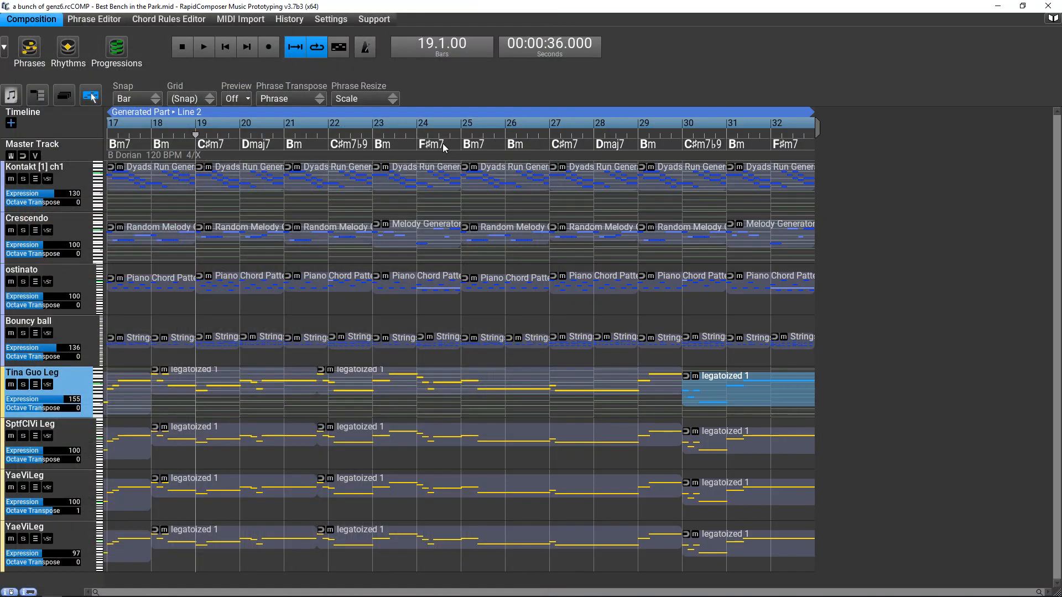
click(83, 449)
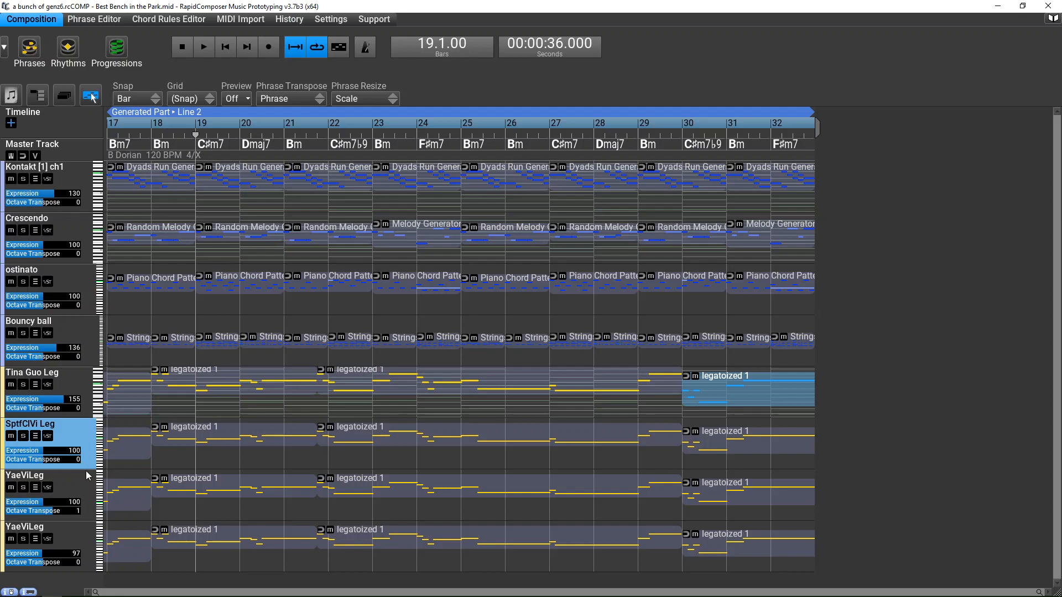
Step: Select the first YaeViLeg track and inspect the Kontakt instruments of both YaeViLeg tracks in the VSTi editor
click(84, 489)
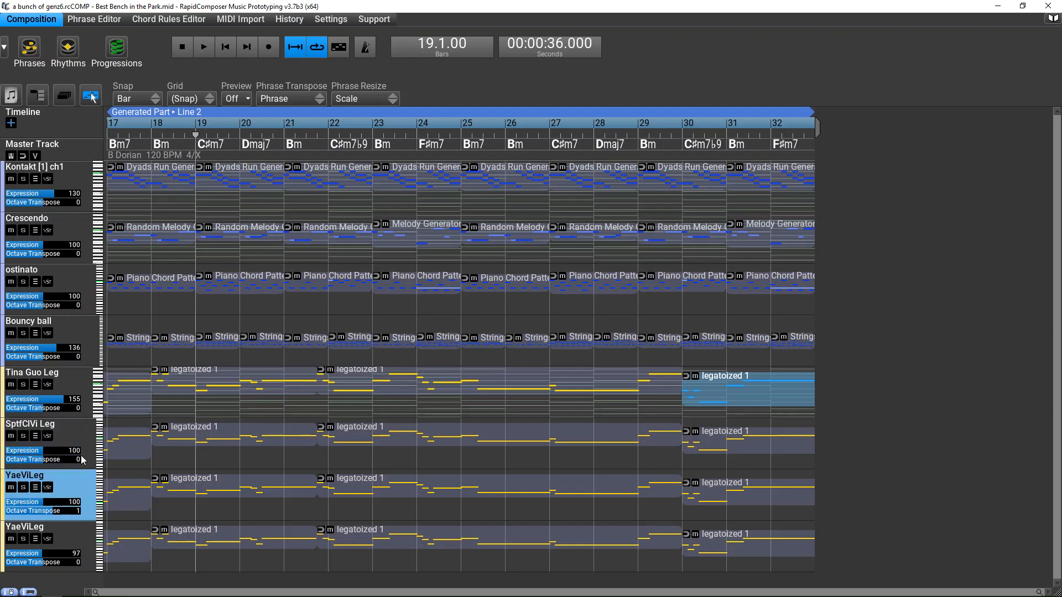
click(47, 488)
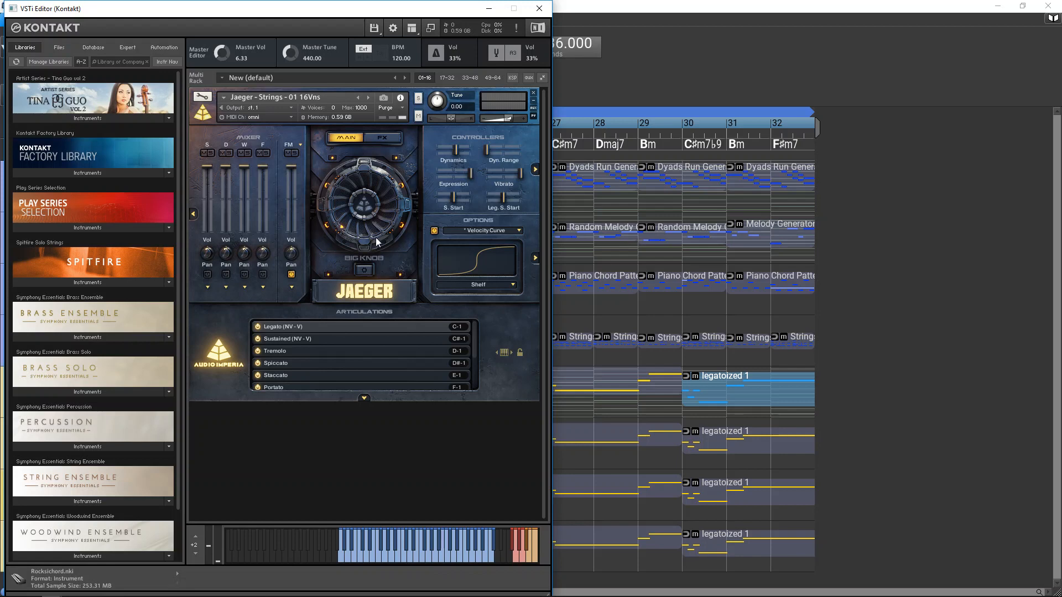
click(546, 9)
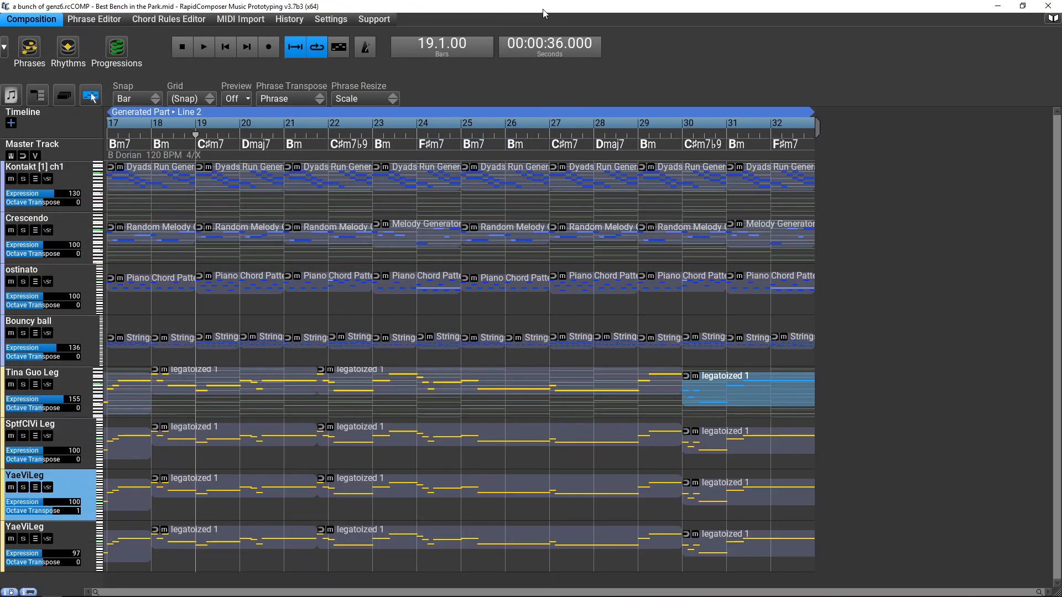
click(47, 539)
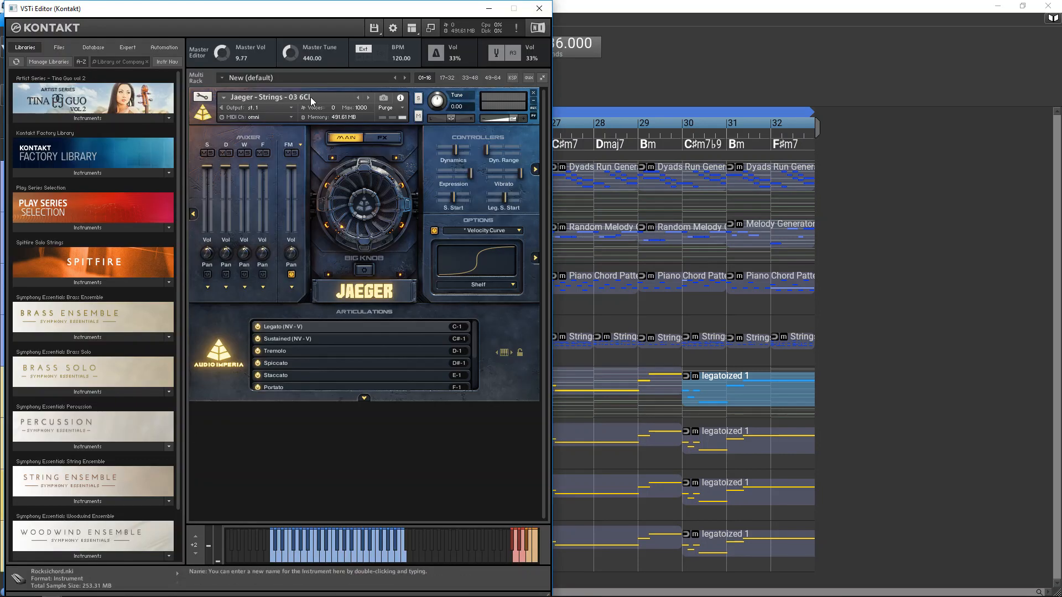
click(539, 8)
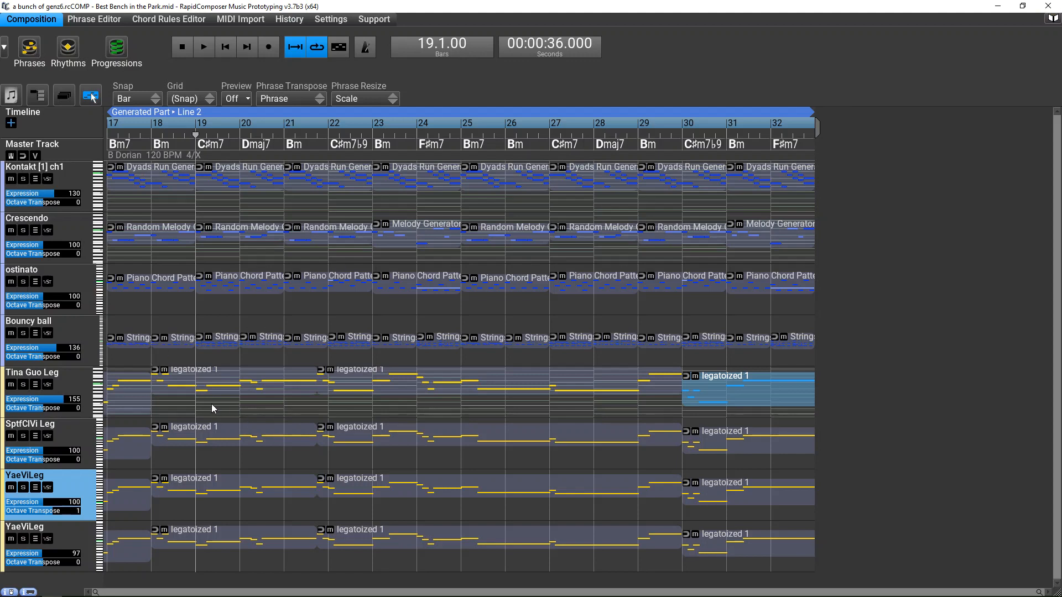
Step: Close the genz6 composition, open Cel Lho Oz.rcCOMP from Multi Commander and close its VSTi editor
click(1040, 14)
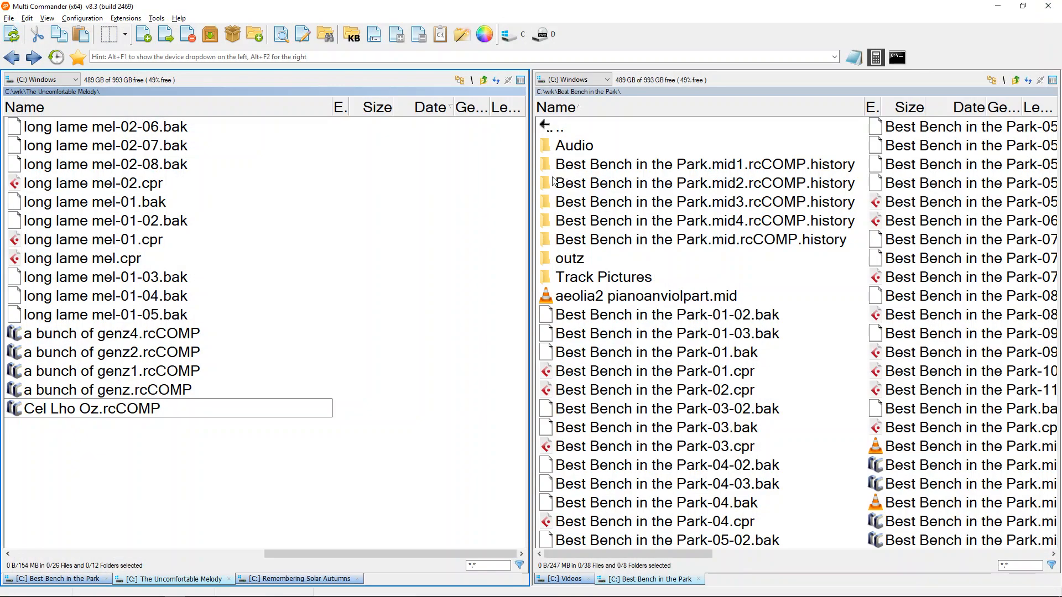
double_click(273, 414)
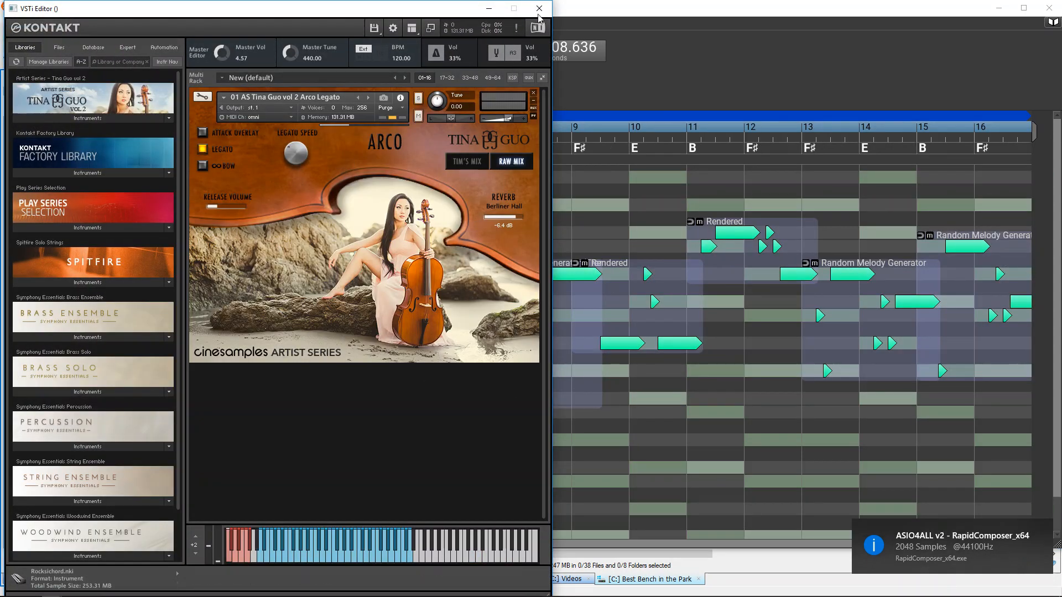
click(540, 8)
Step: Look over the mellegatized melody, select its Random Melody Generator phrase at bar 13 and close the composition
scroll(615, 298, up, 1)
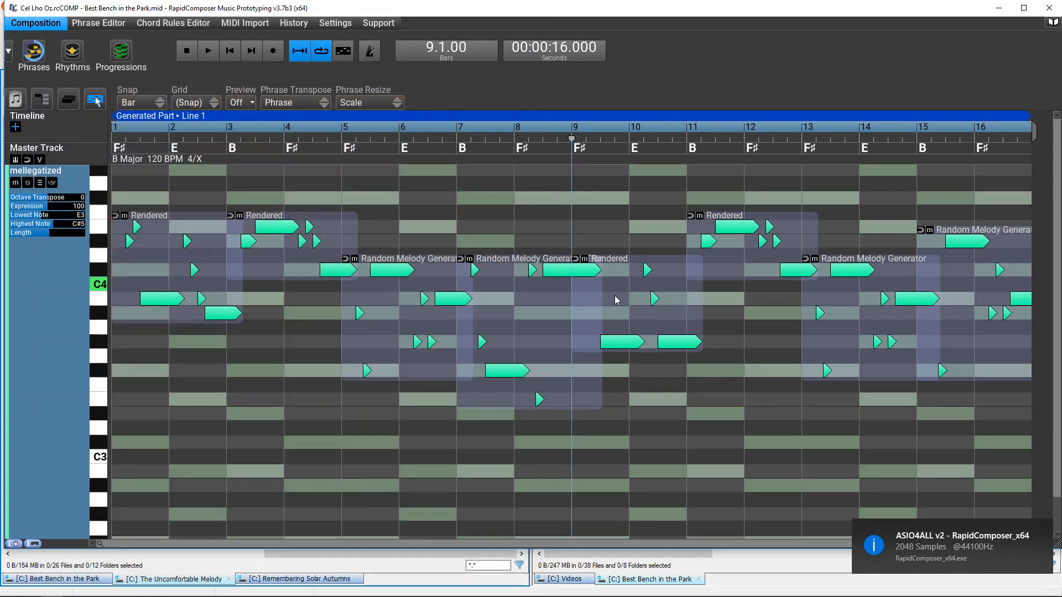
scroll(632, 195, down, 1)
scroll(652, 146, down, 3)
scroll(642, 155, down, 1)
click(527, 279)
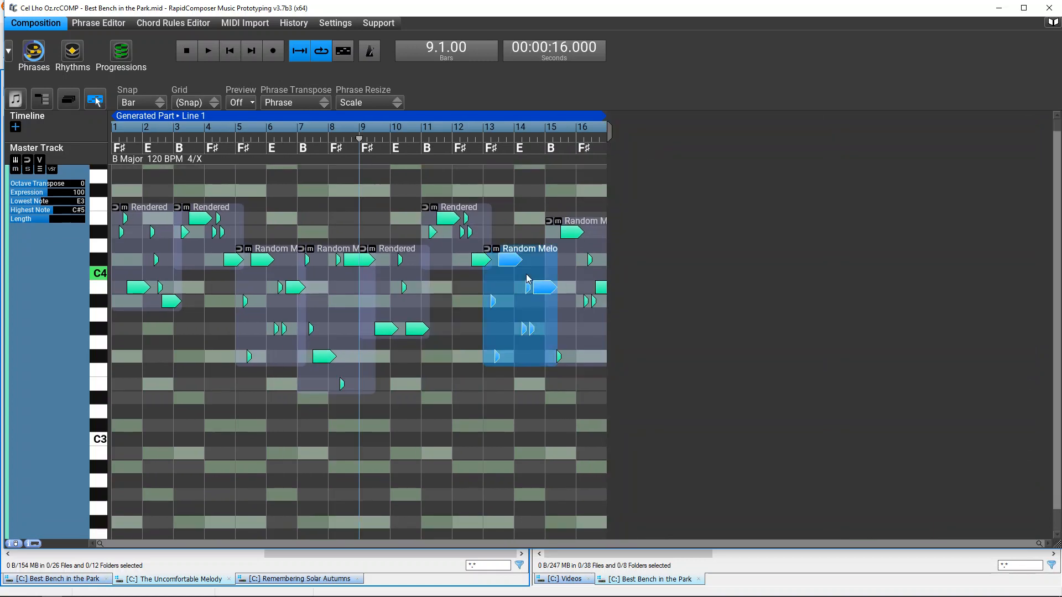
click(1057, 4)
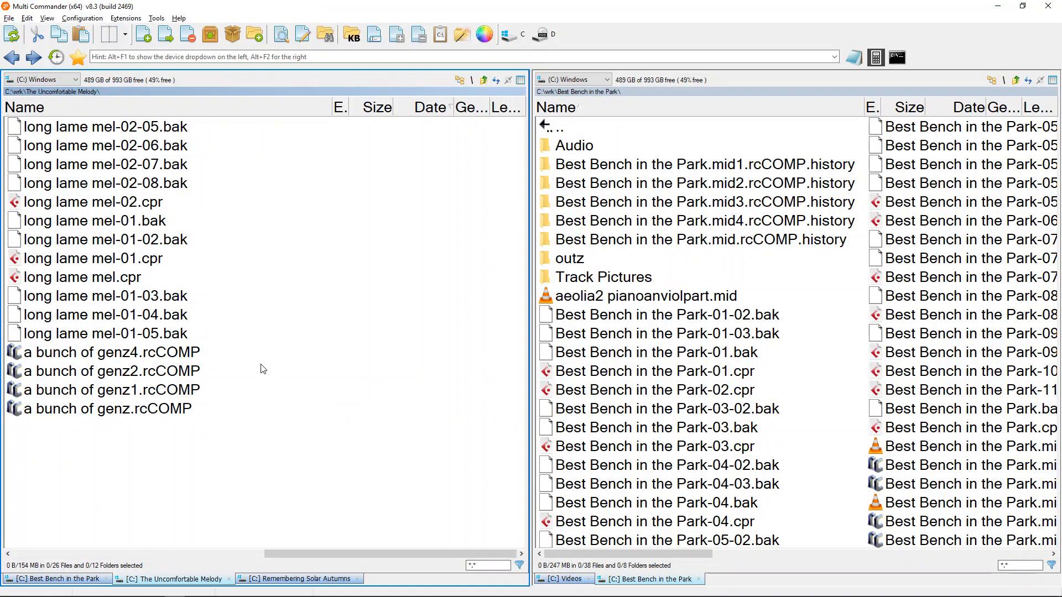
Step: Open a bunch of genz2.rcCOMP from The Uncomfortable Melody folder and bring its composition window to the front
click(241, 371)
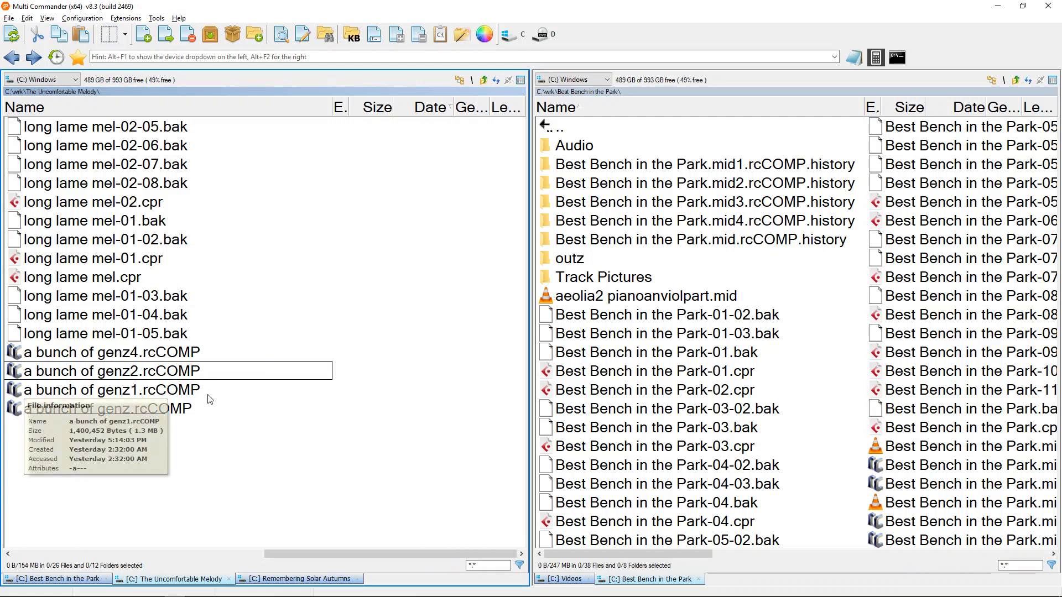
key(Return)
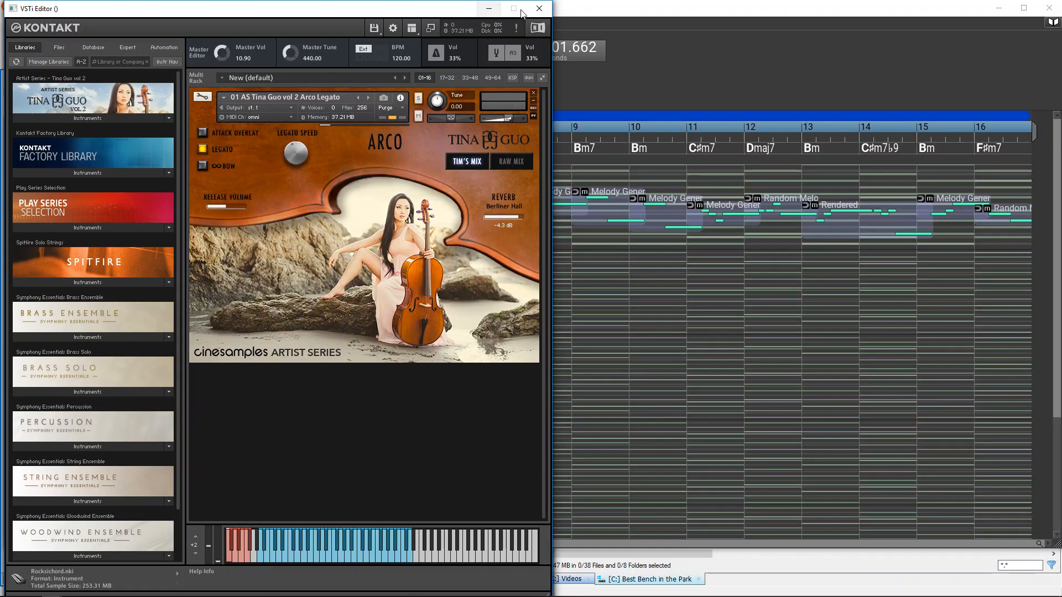
click(690, 37)
Step: Examine the melody phrases around bars 6 to 8 on the legatoized track
click(539, 219)
drag(510, 215, 478, 208)
click(404, 232)
click(487, 220)
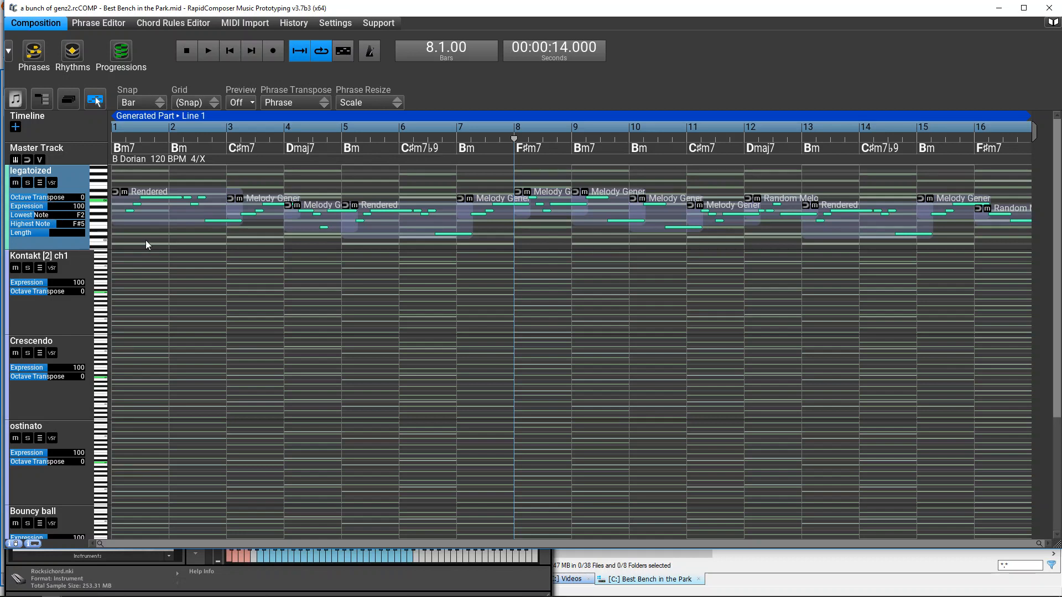
Step: Select the legatoized track, look through the open VSTi Editor windows and return to the composition
click(64, 180)
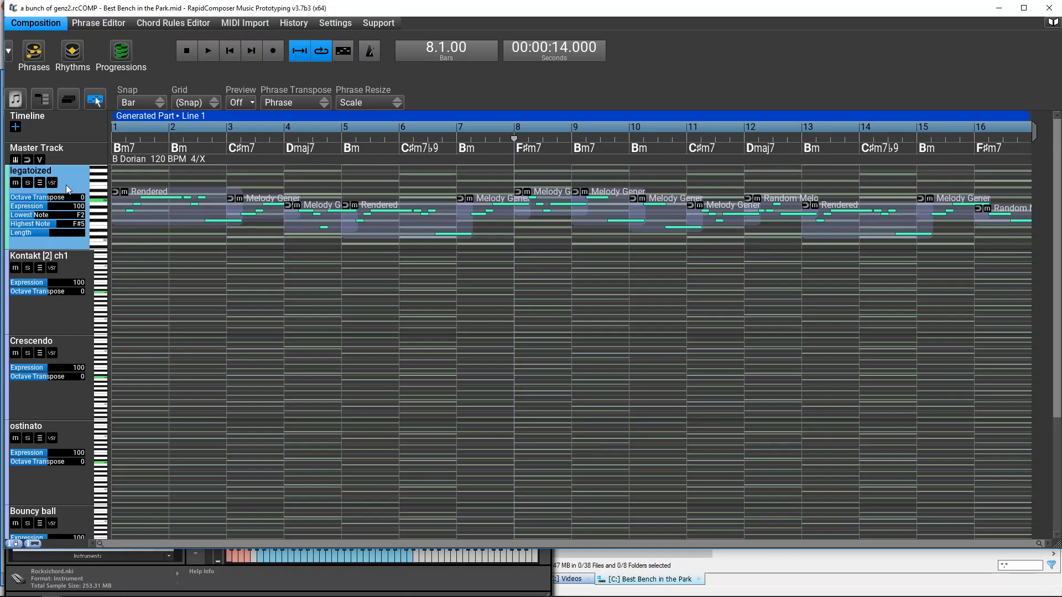
key(alt+Tab)
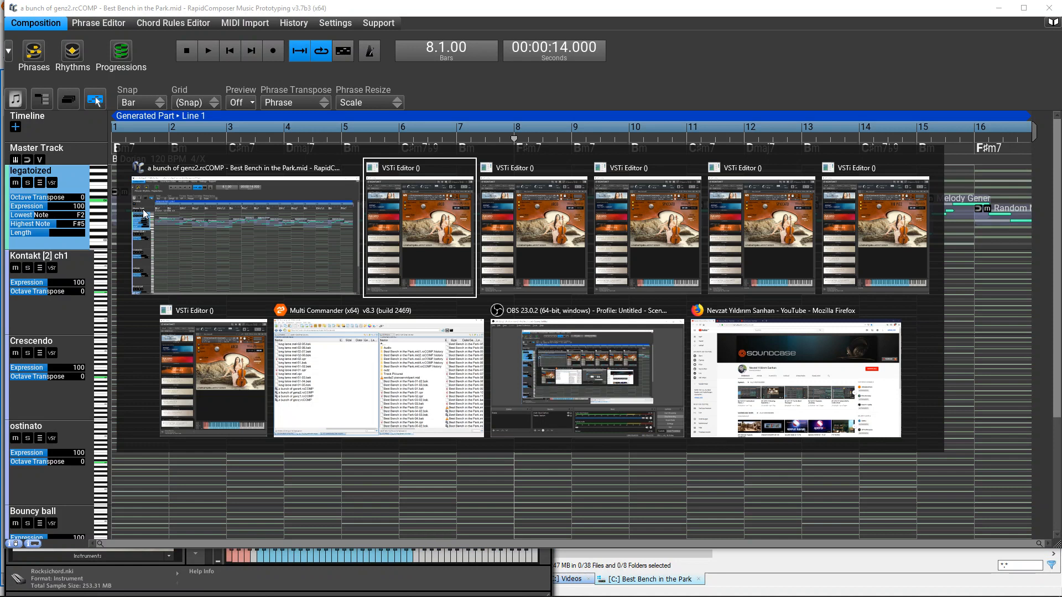
key(alt+Tab)
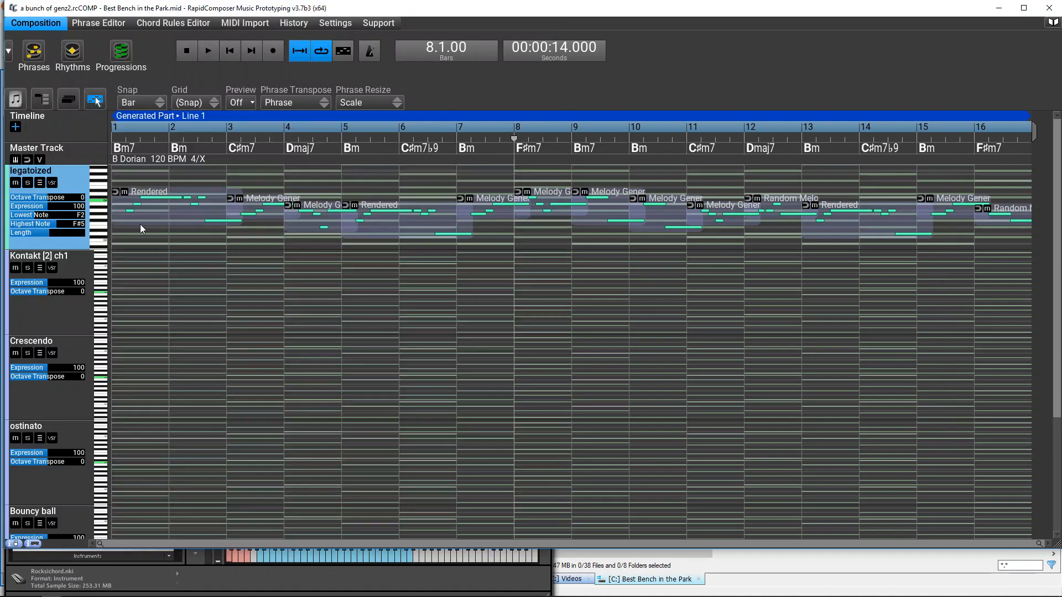
key(alt+Tab)
key(alt+Tab)
key(alt+Tab)
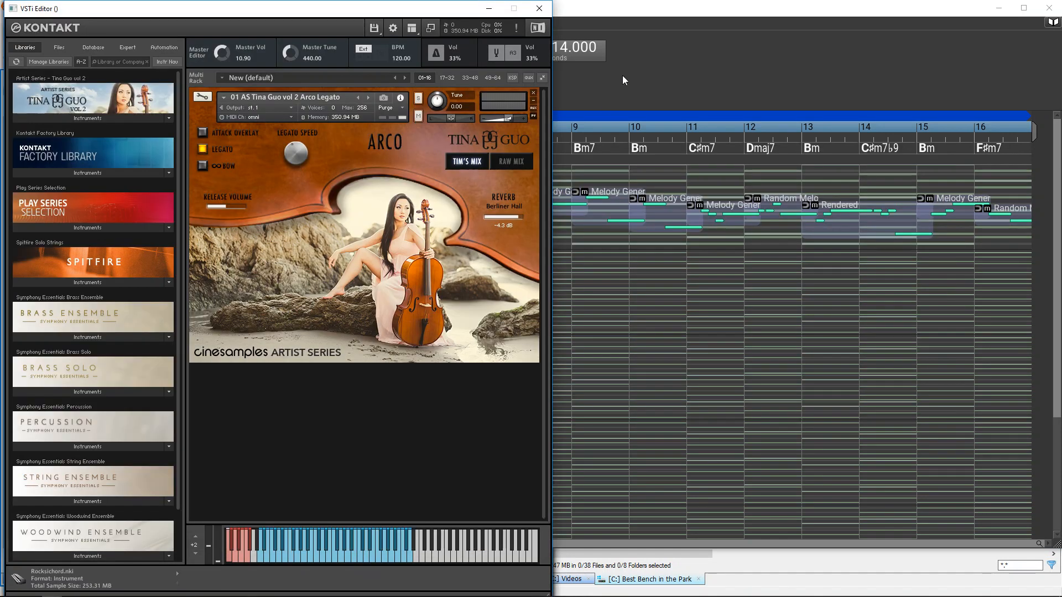
click(622, 75)
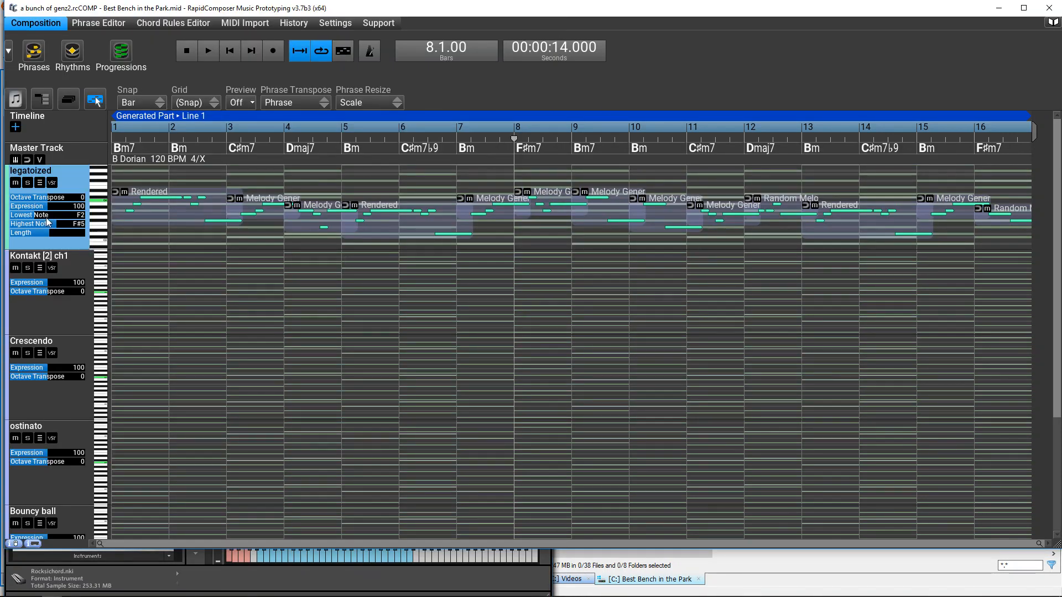
Step: Set the legatoized track's lowest note to C3 and play a short passage with its Kontakt instrument shown
mouse_move(47, 220)
mouse_down()
mouse_move(66, 221)
mouse_move(40, 220)
mouse_up()
click(52, 183)
key(space)
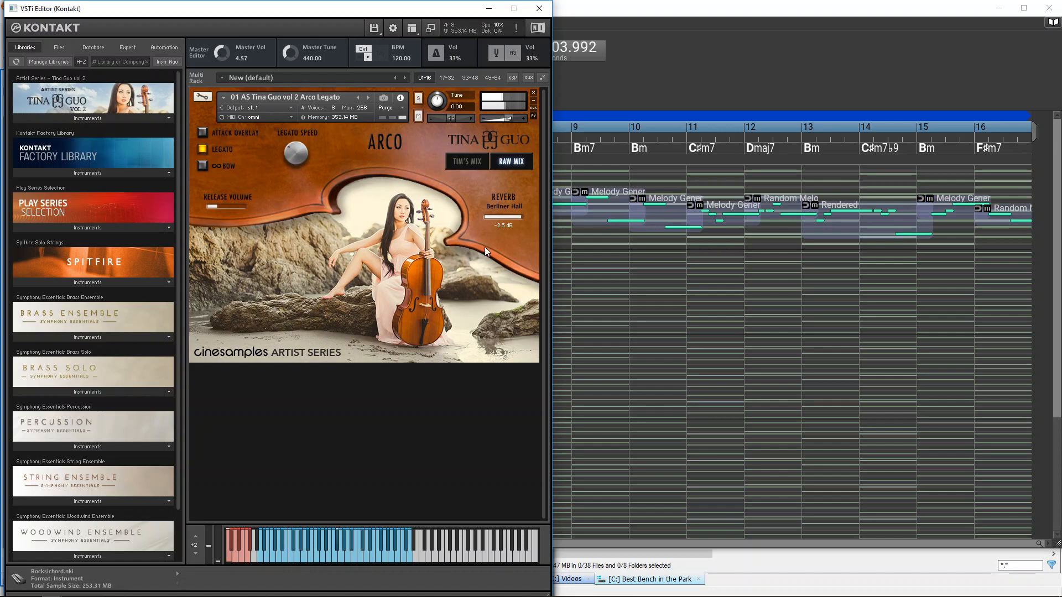
click(539, 8)
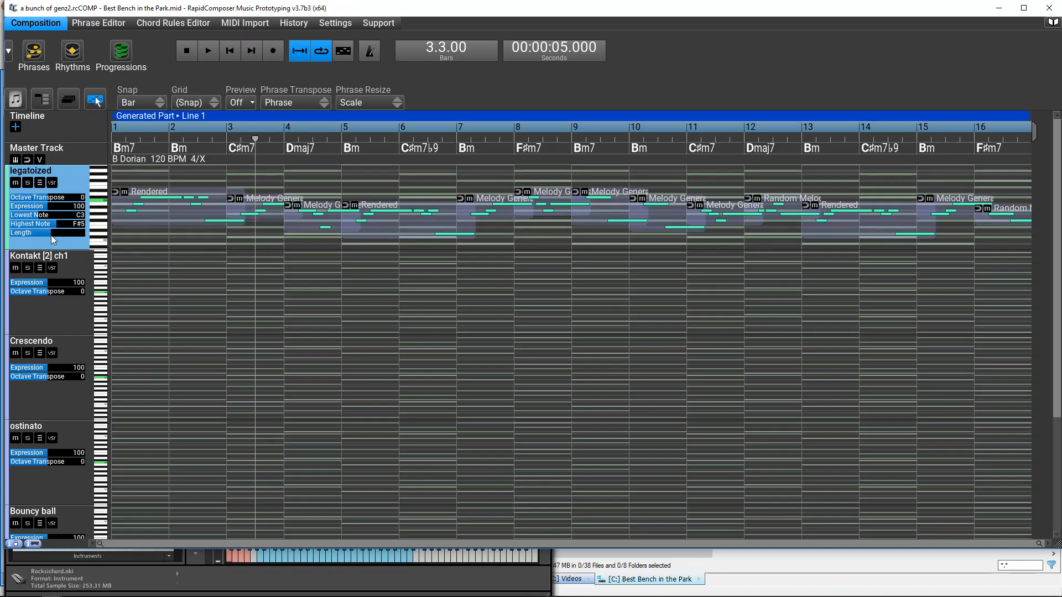
Step: Open the legatoized track's variations, review the list and select Staccato-Legato
double_click(77, 185)
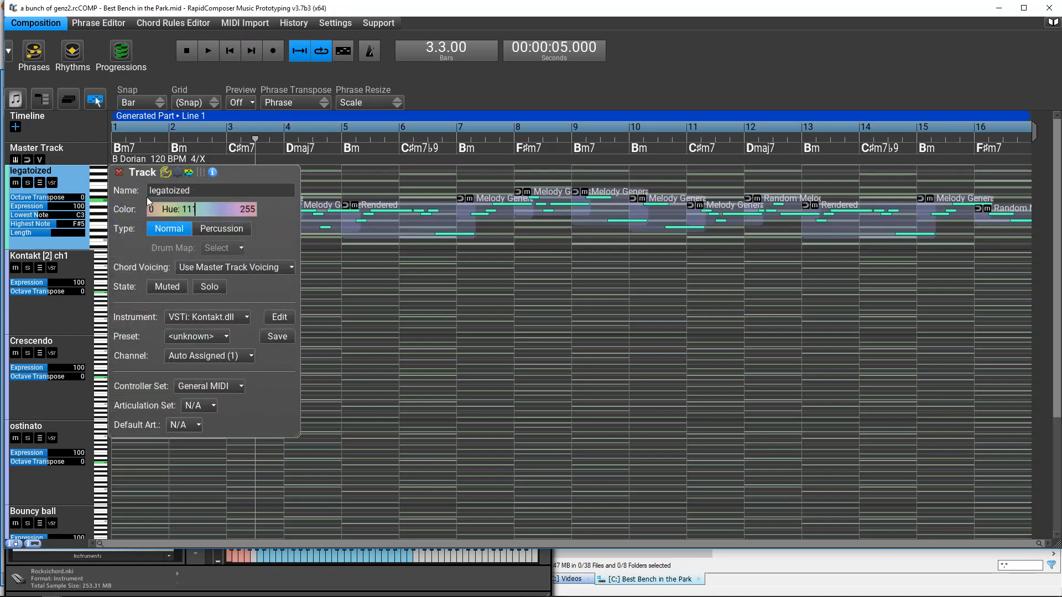
click(189, 172)
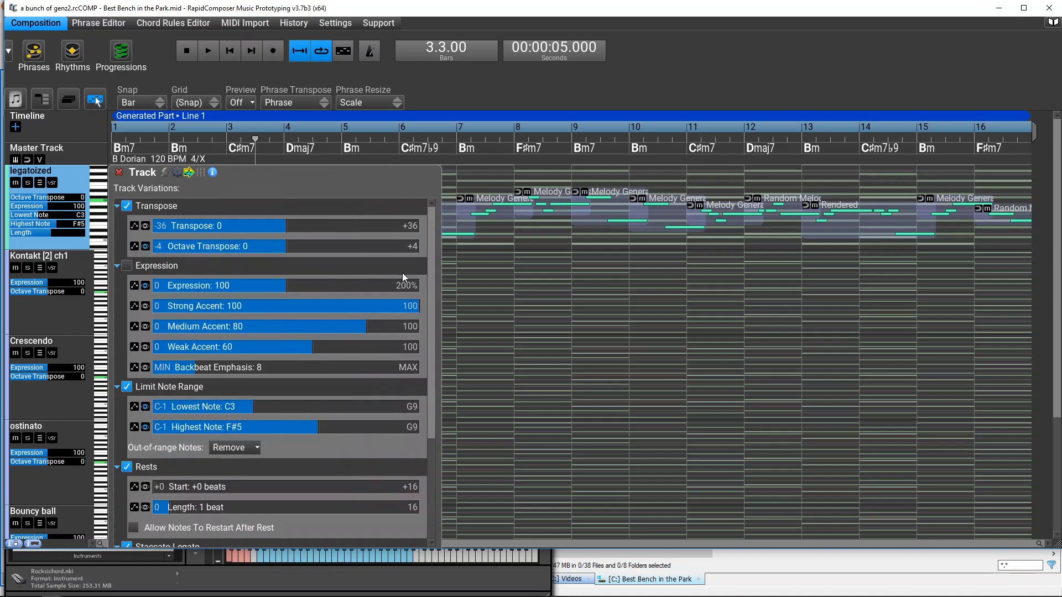
drag(433, 283, 423, 404)
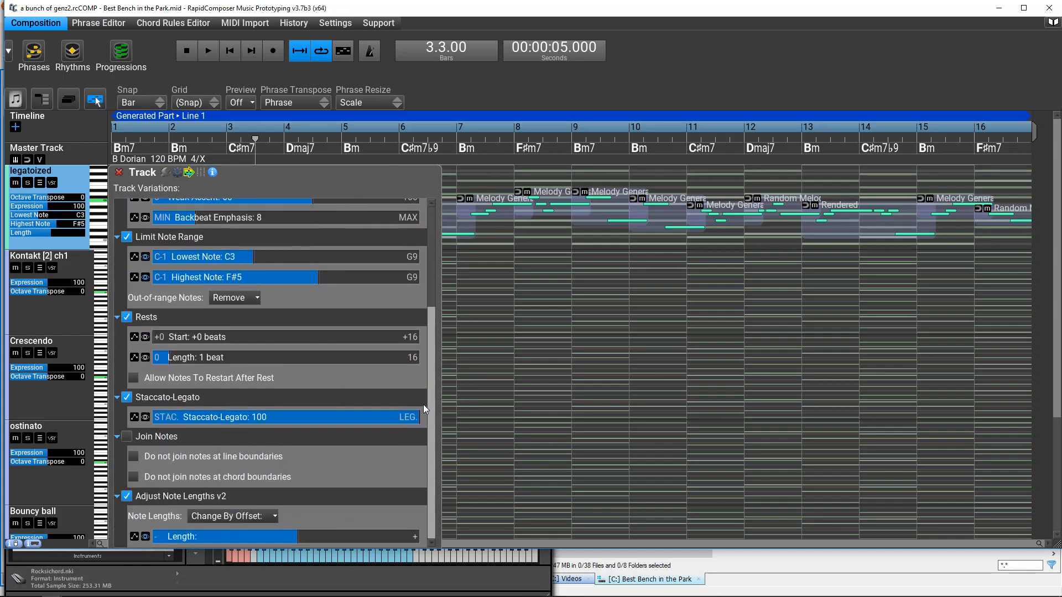
click(221, 402)
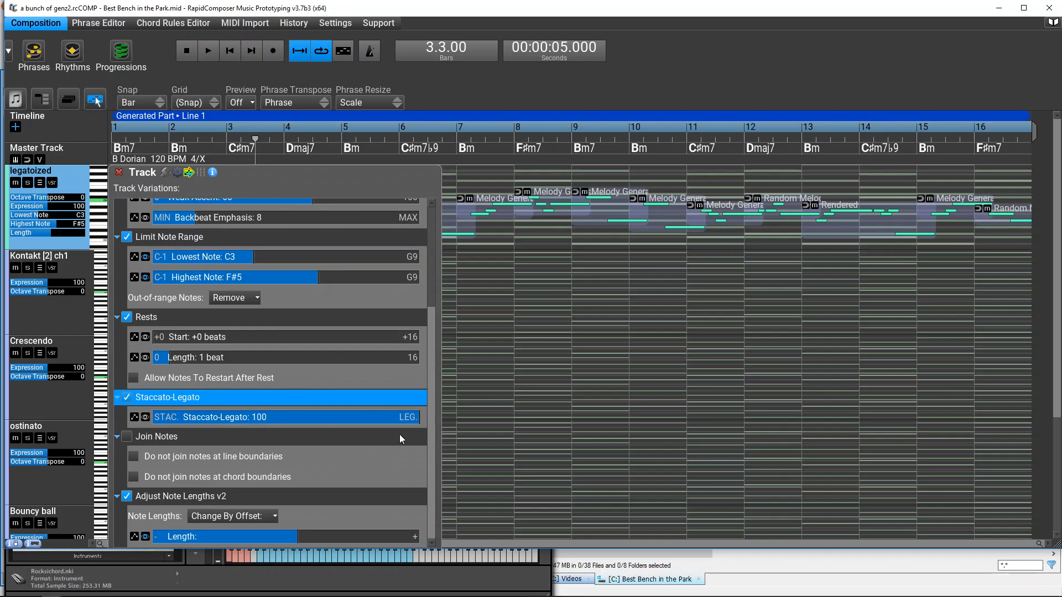
Step: Turn off the legatoized track's Adjust Note Lengths v2 variation and play a short passage with the notes in view
drag(432, 449, 435, 489)
click(131, 498)
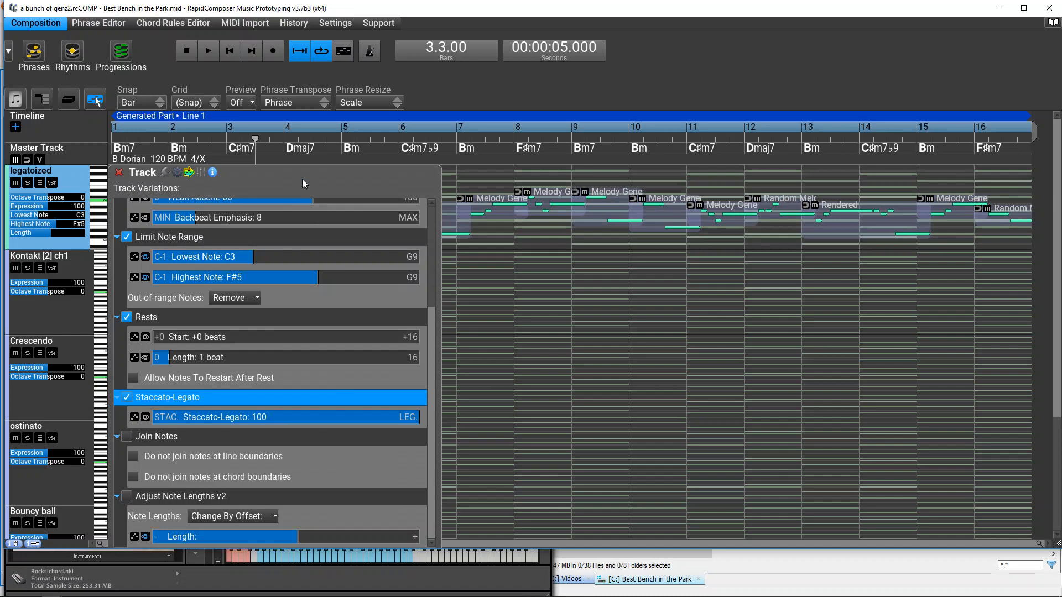
drag(302, 176, 414, 314)
key(space)
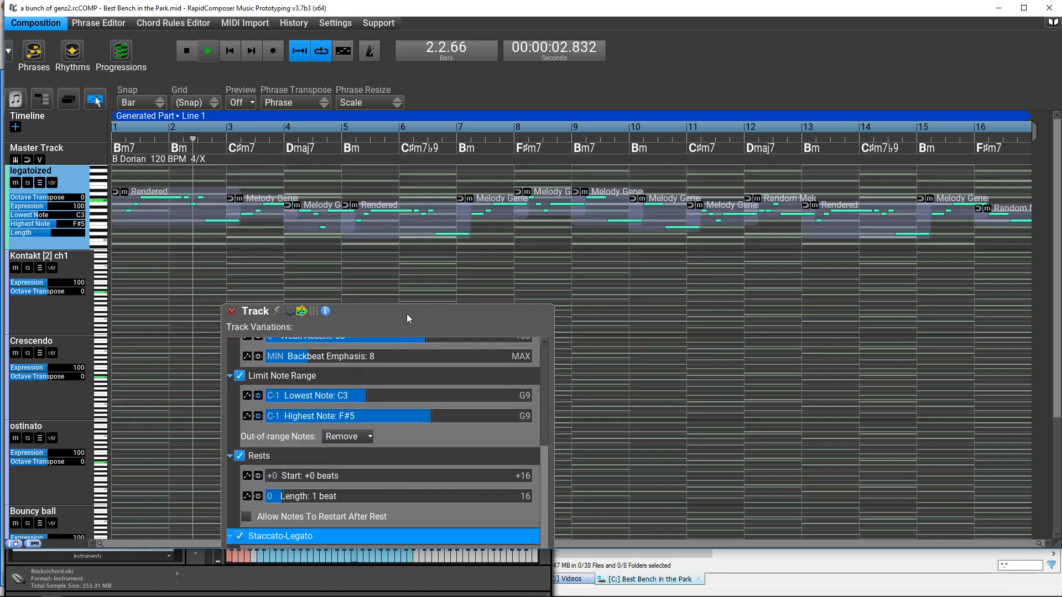
key(space)
Step: Keep Staccato-Legato at 100, turn on Adjust Note Lengths v2 with a slightly longer length offset, and close the track settings
drag(489, 319, 432, 96)
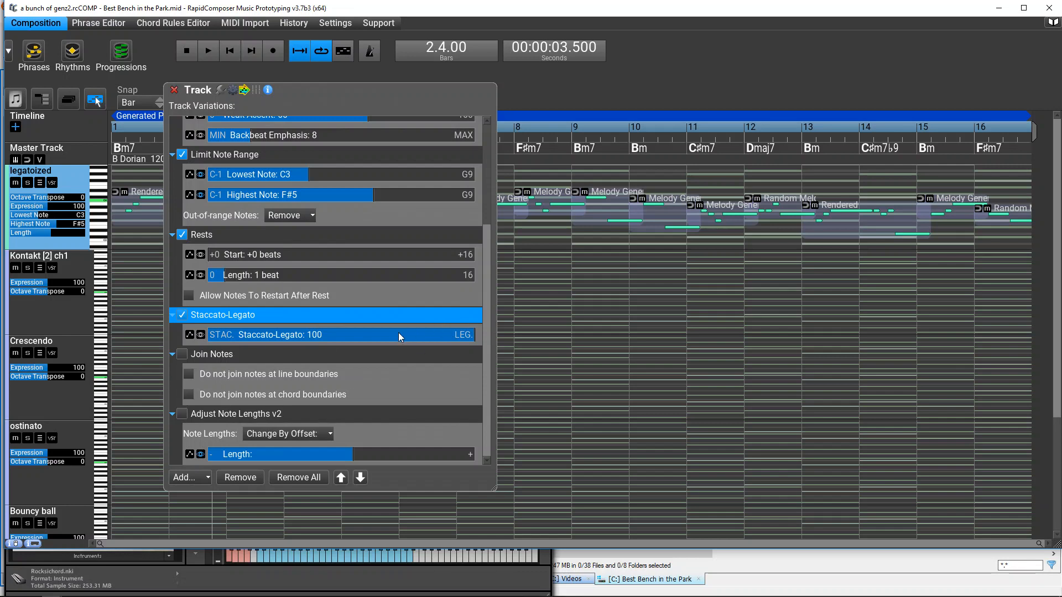
drag(399, 336, 550, 321)
mouse_move(354, 458)
mouse_down()
mouse_move(303, 456)
mouse_move(470, 455)
mouse_move(350, 457)
mouse_up()
click(199, 417)
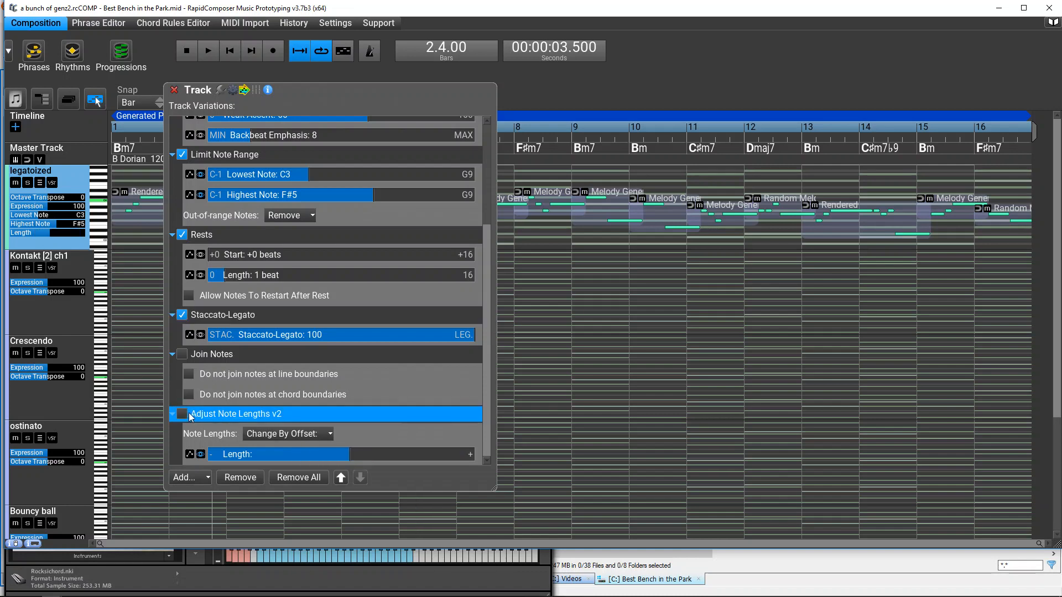
click(182, 414)
mouse_move(380, 455)
mouse_down()
mouse_move(412, 455)
mouse_move(360, 455)
mouse_up()
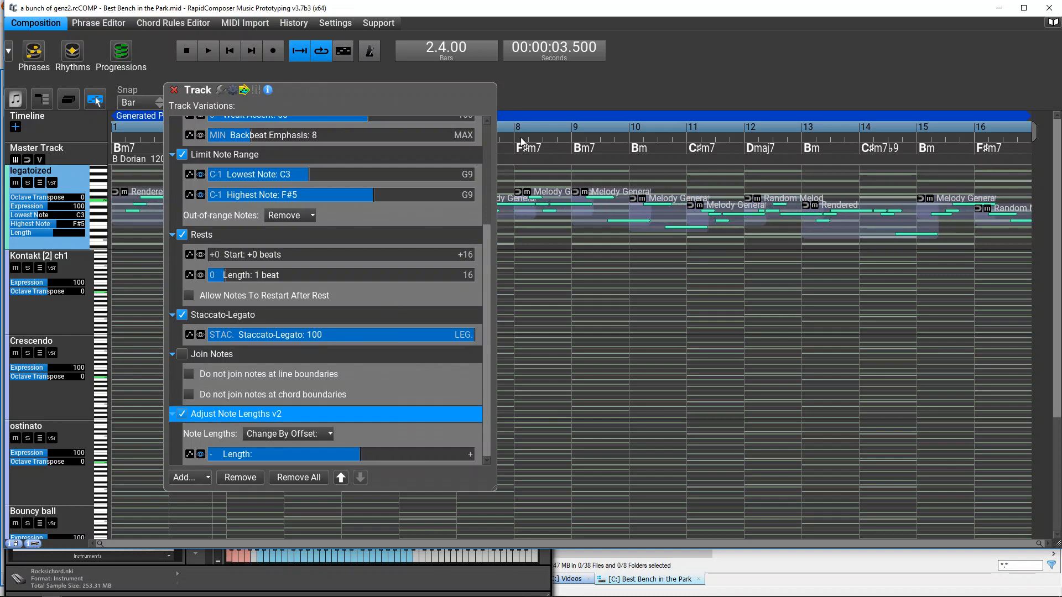
click(174, 90)
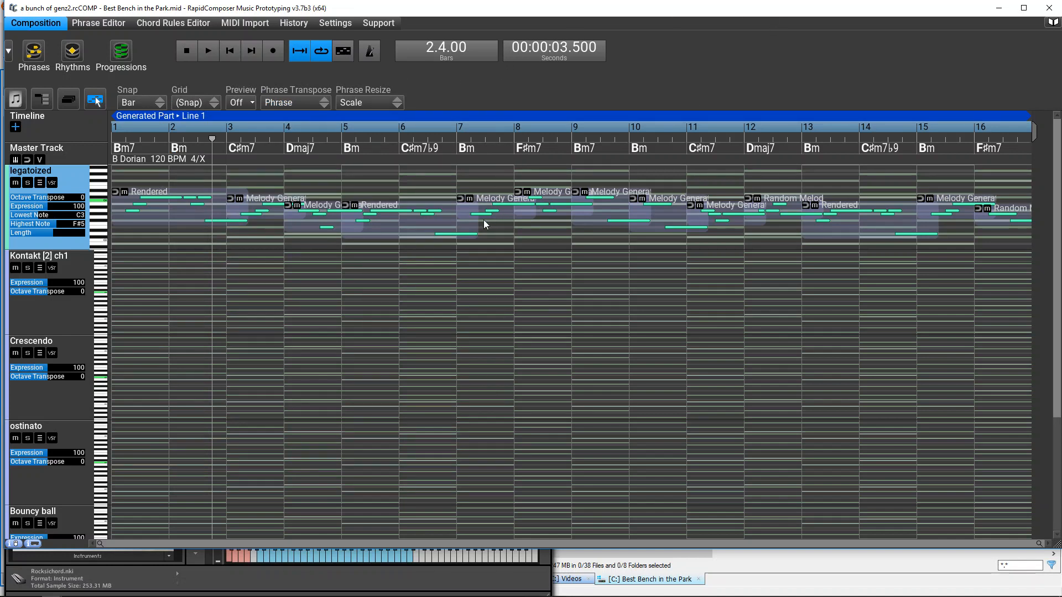
Step: Check the phrase variations of the bar 8 Melody Generator phrase and the first Rendered phrase, and close the phrase settings
click(543, 212)
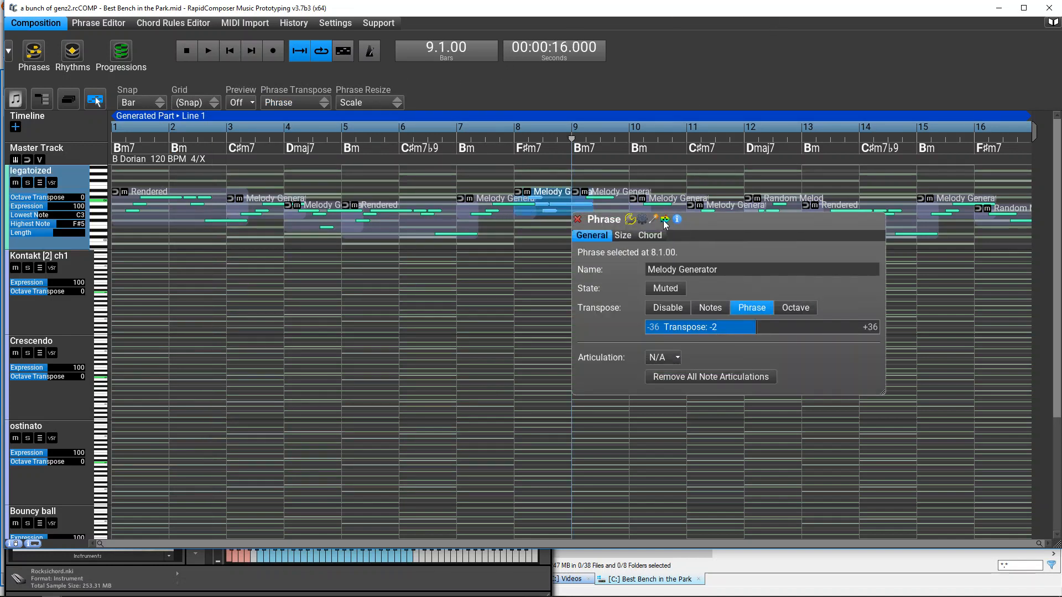
click(664, 220)
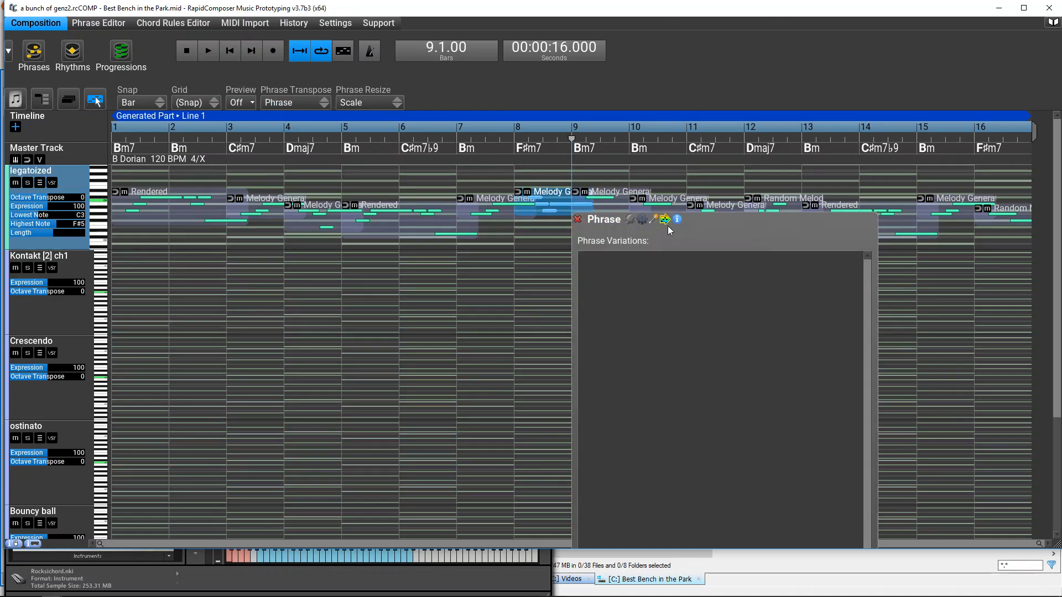
click(150, 214)
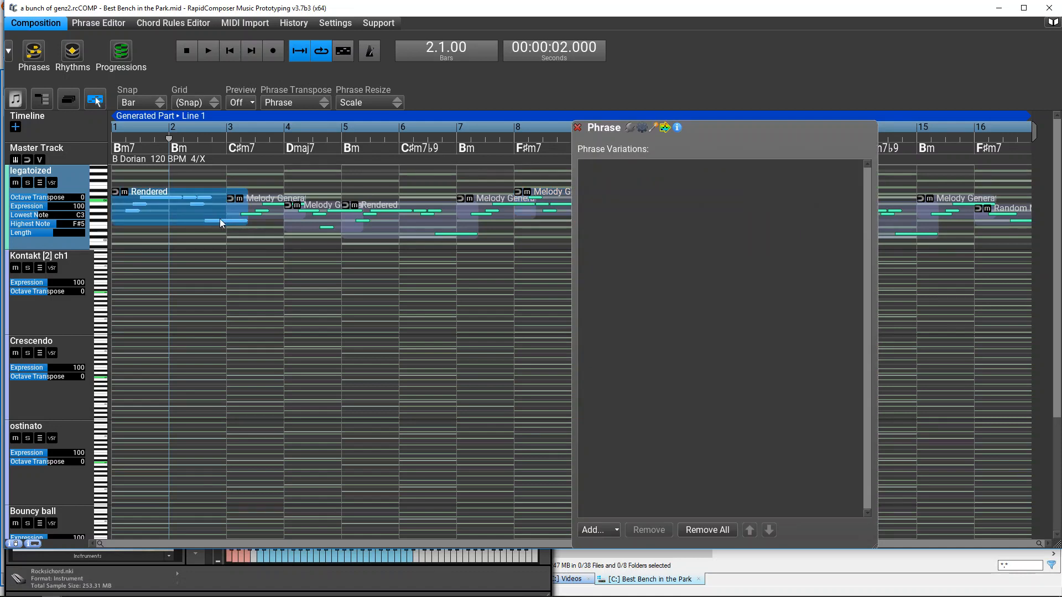
click(535, 215)
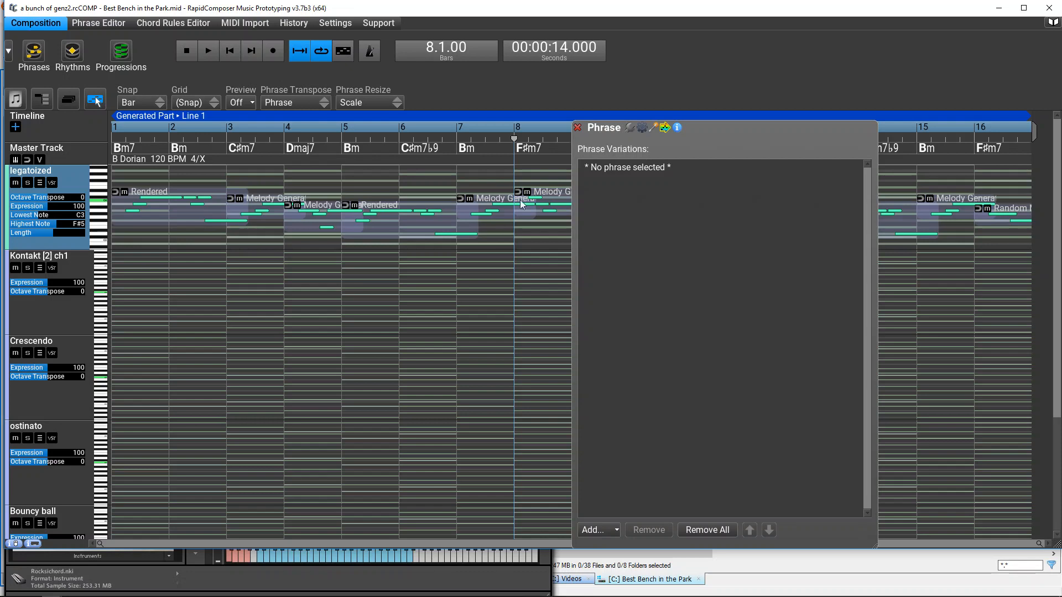
click(564, 207)
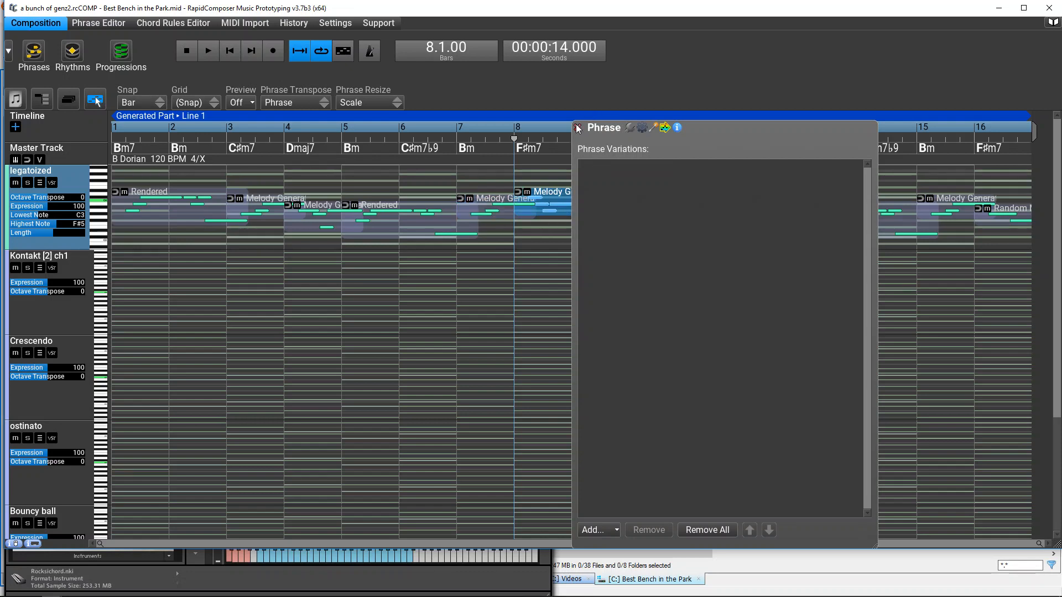
click(577, 129)
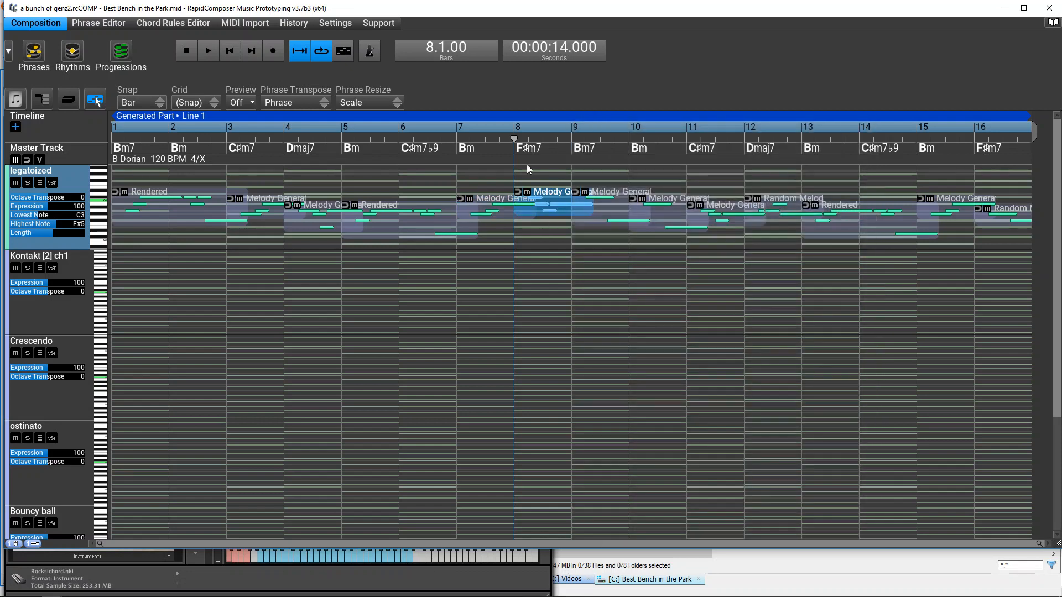
Step: Check the phrase variations of several legatoized phrases again, close them, and bring up the legatoized track's own variations
double_click(677, 207)
click(533, 209)
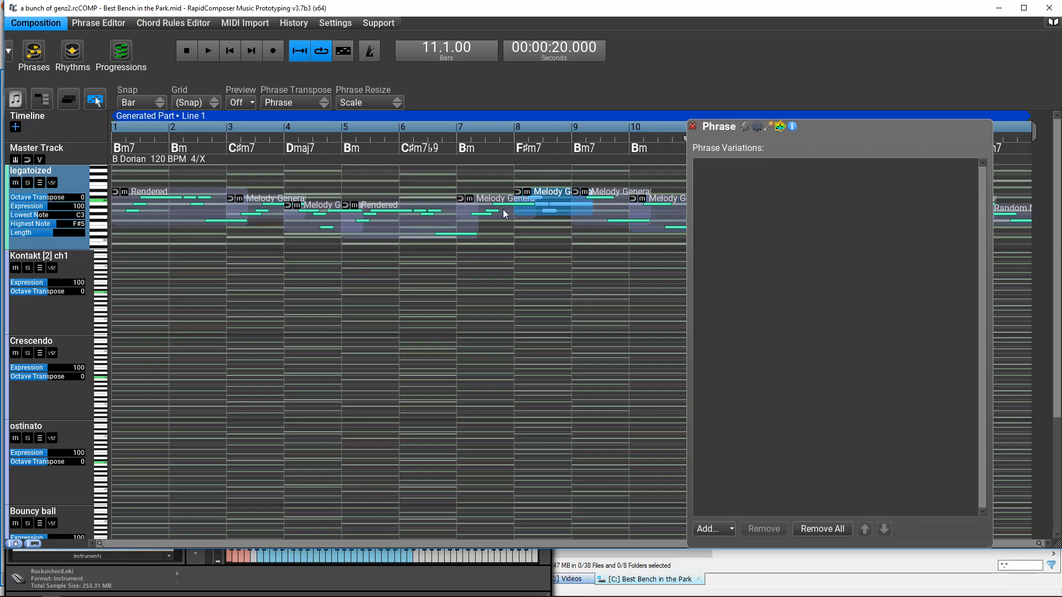
click(163, 204)
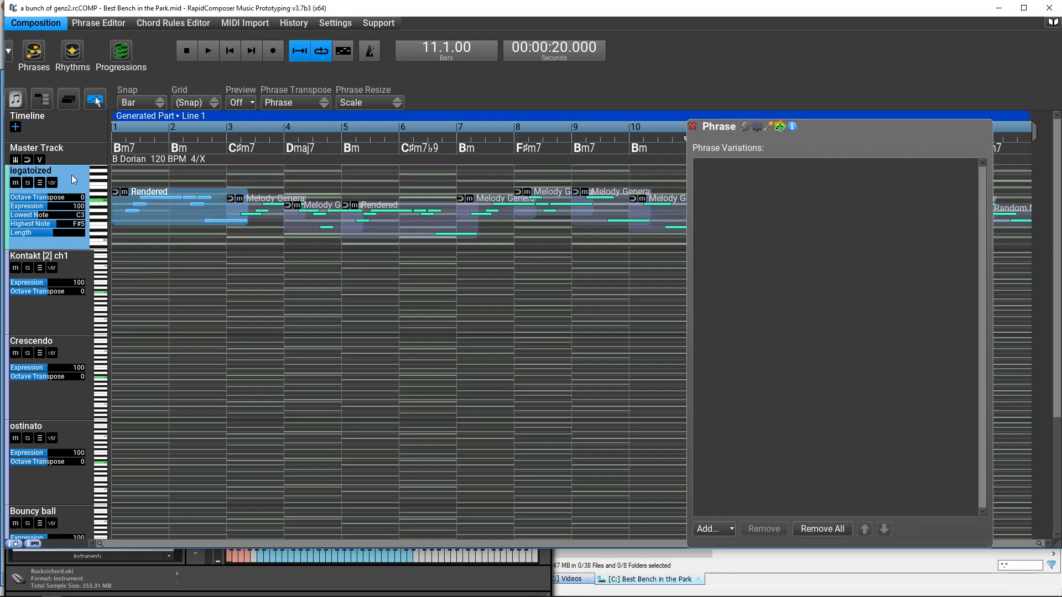
click(105, 198)
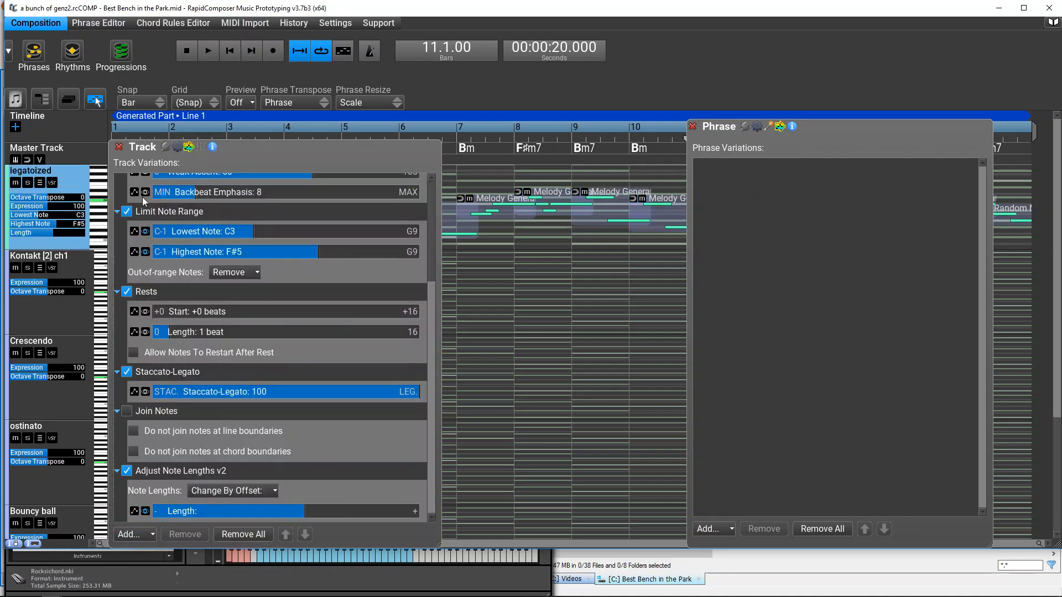
click(692, 126)
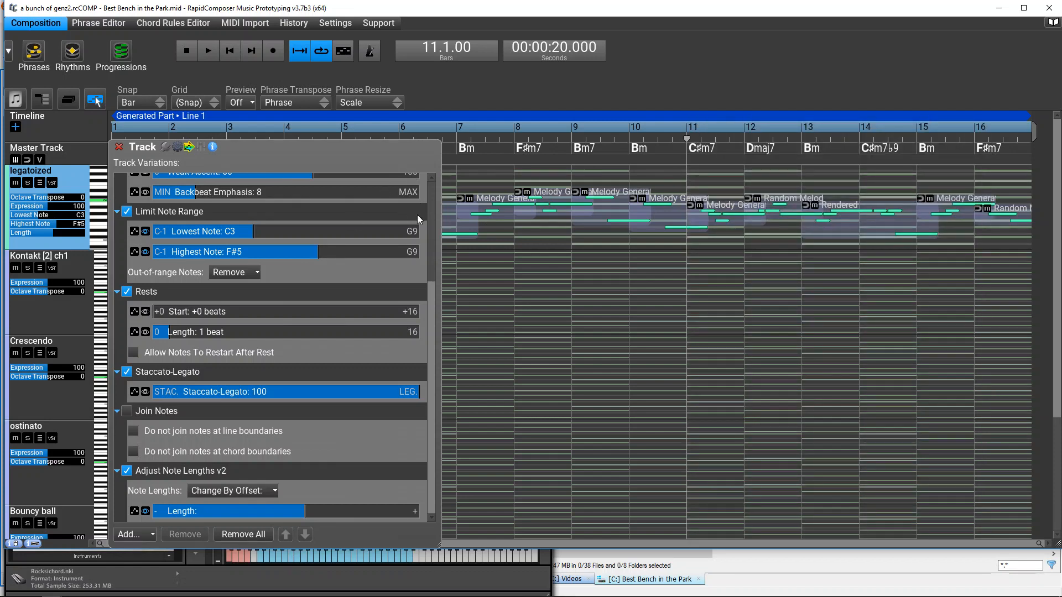
Step: Review the legatoized track's variations from Transpose to Adjust Note Lengths v2, highlighting Rests and Join Notes, and close the track settings
drag(432, 229, 433, 182)
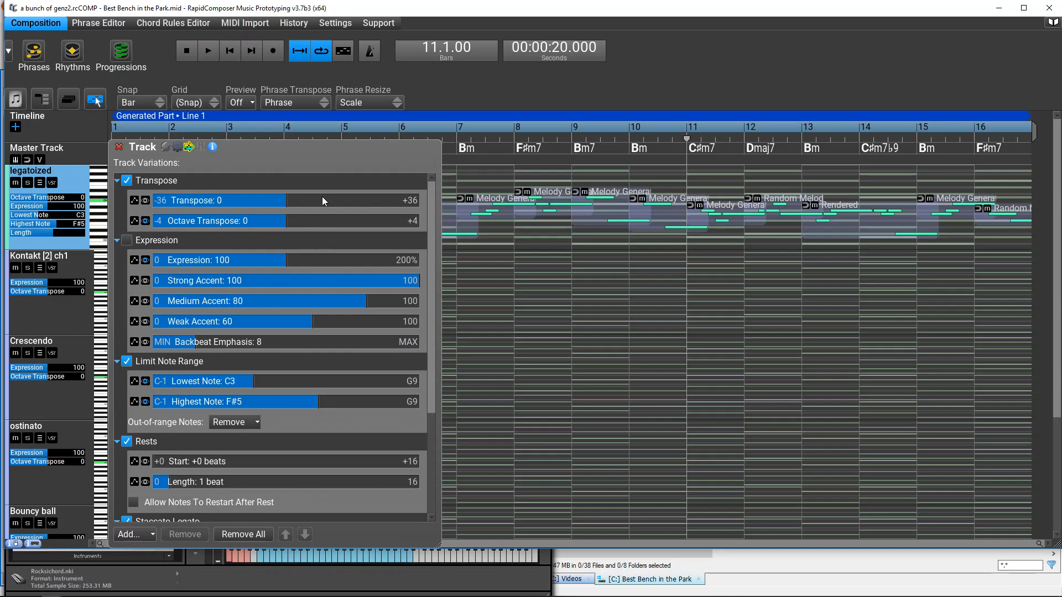
drag(306, 152, 582, 188)
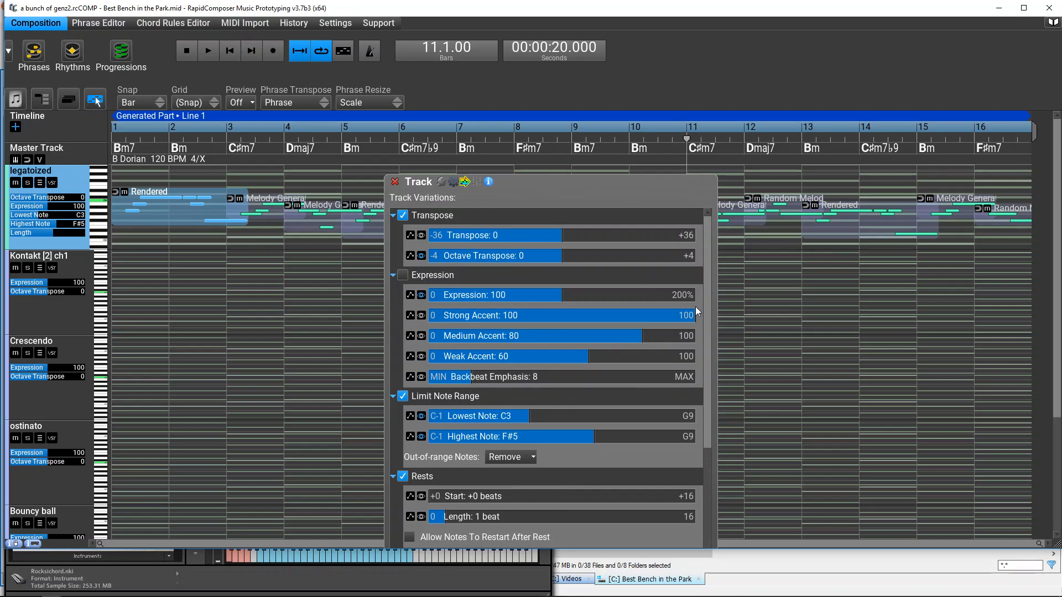
drag(704, 318, 706, 443)
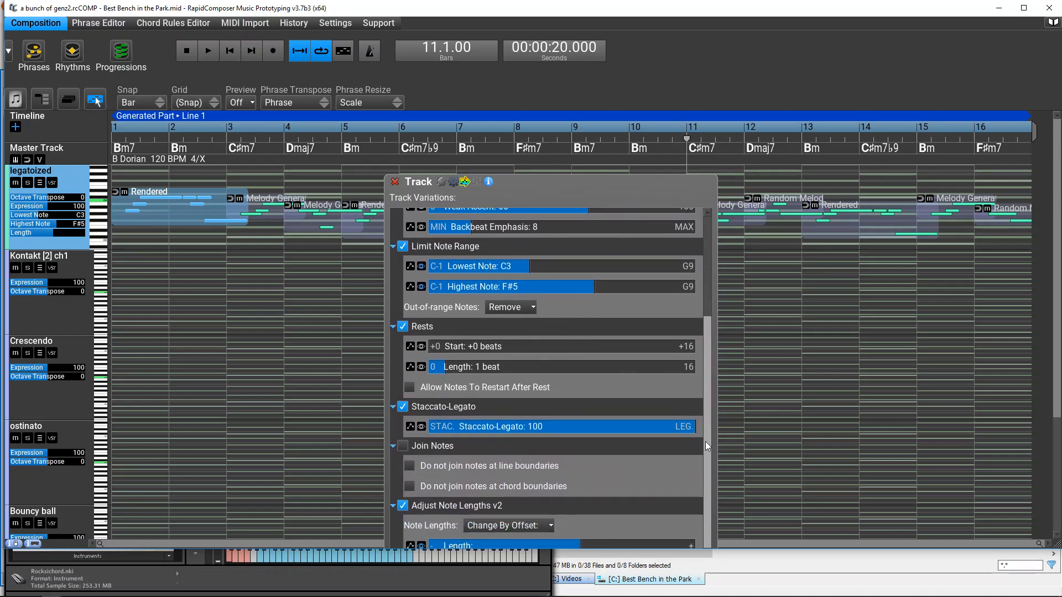
click(512, 327)
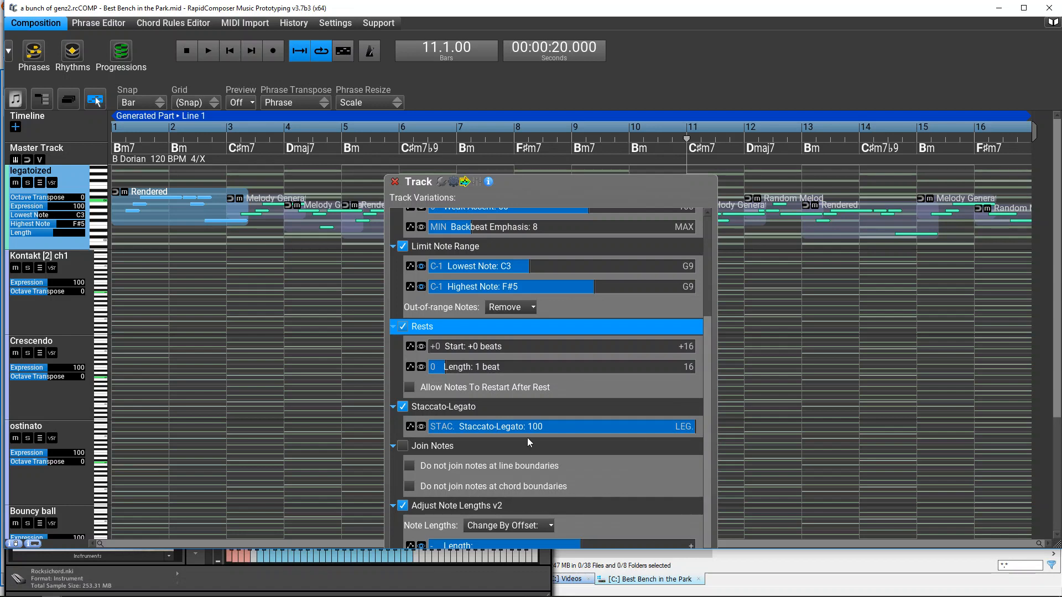
click(467, 449)
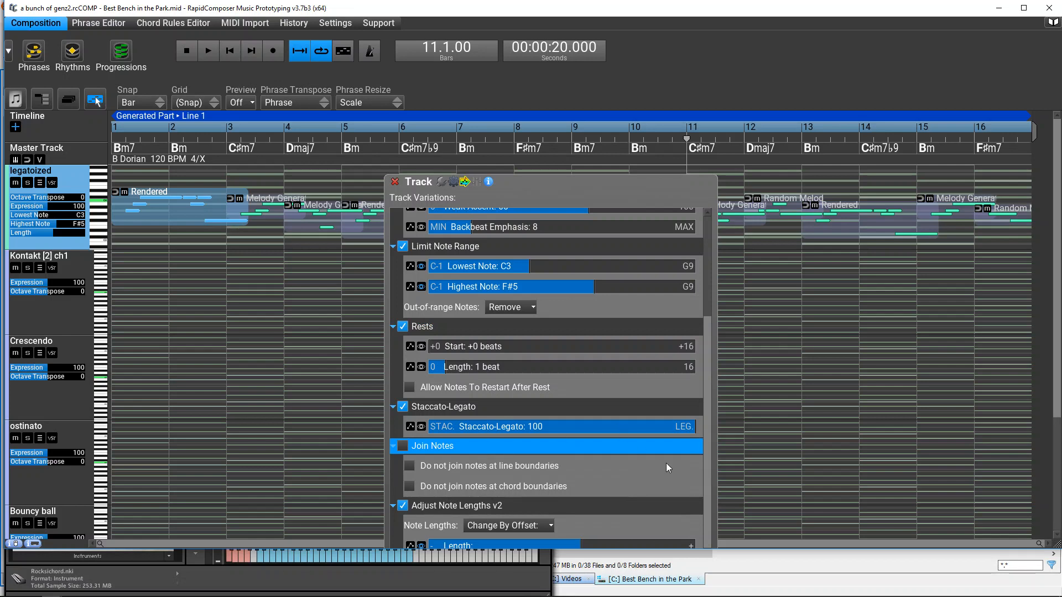
drag(705, 440, 709, 296)
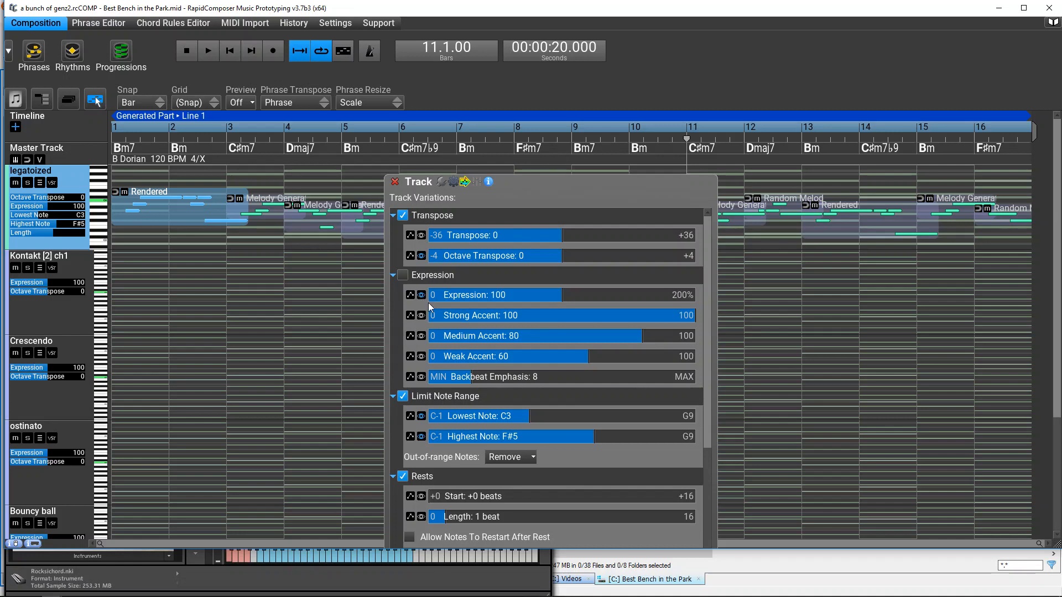
click(394, 182)
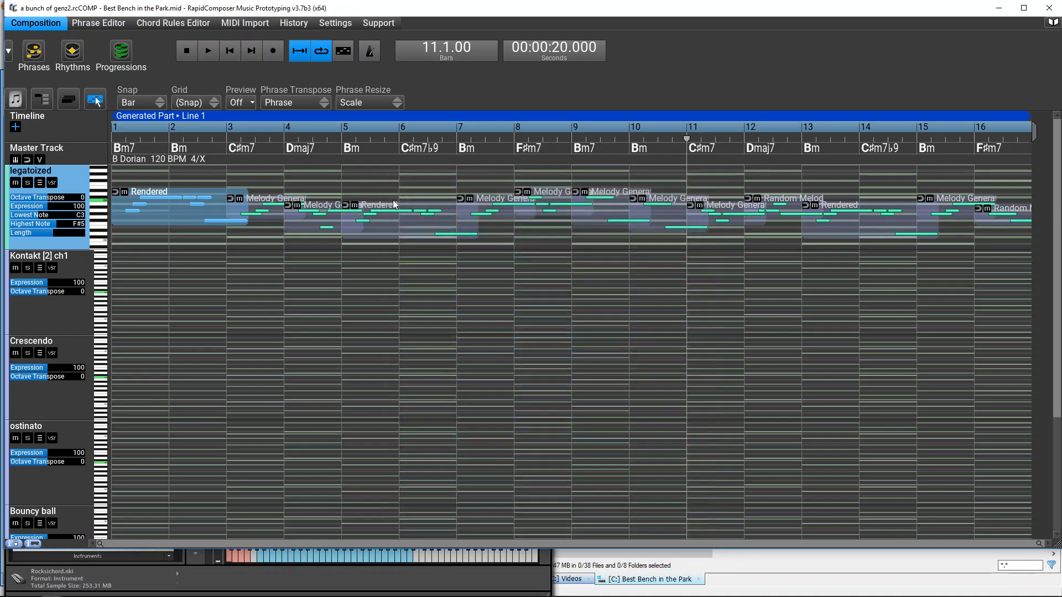
Step: Close RapidComposer and open the recent project The Uncomfortable Melody-01 in Cubase
click(1048, 12)
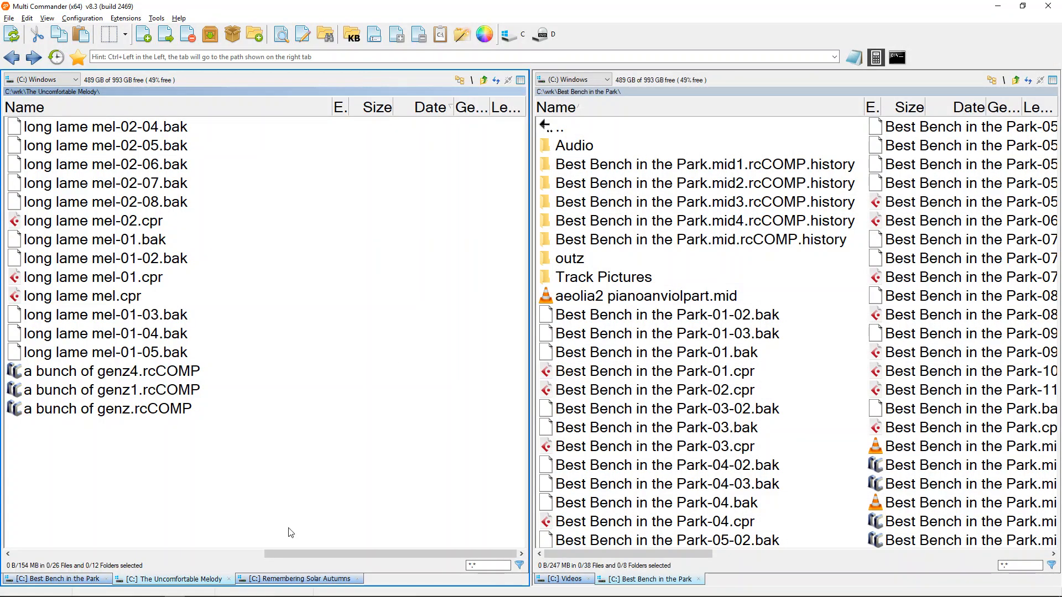
mouse_move(160, 596)
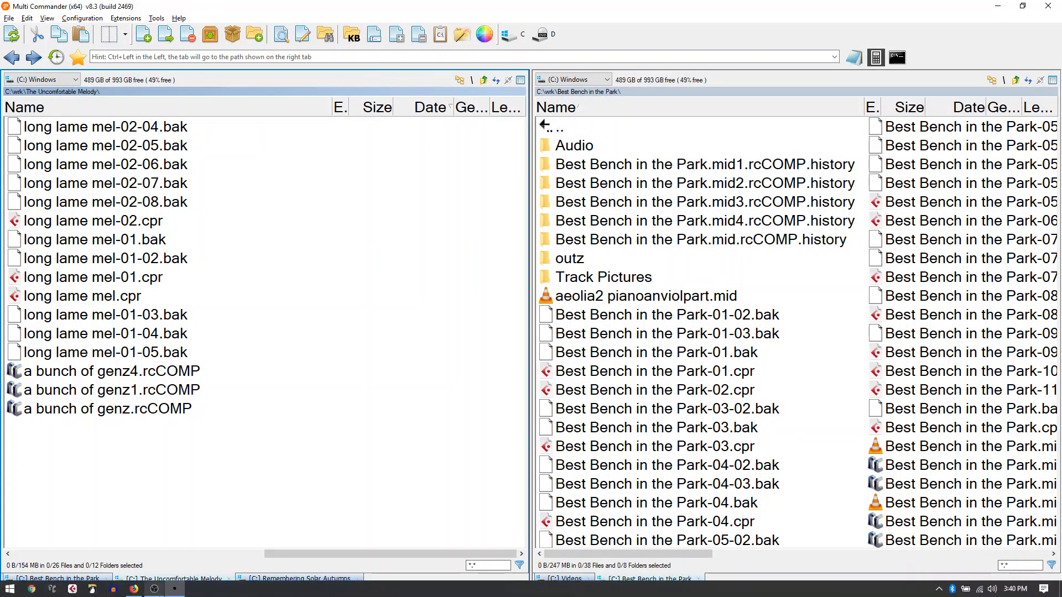
click(72, 590)
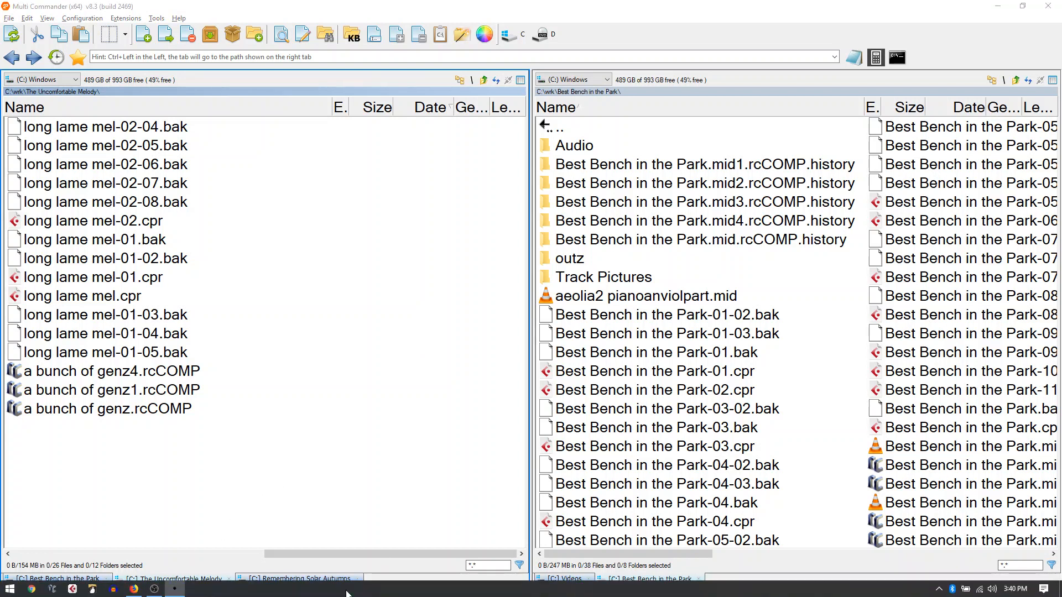
key(alt+Tab)
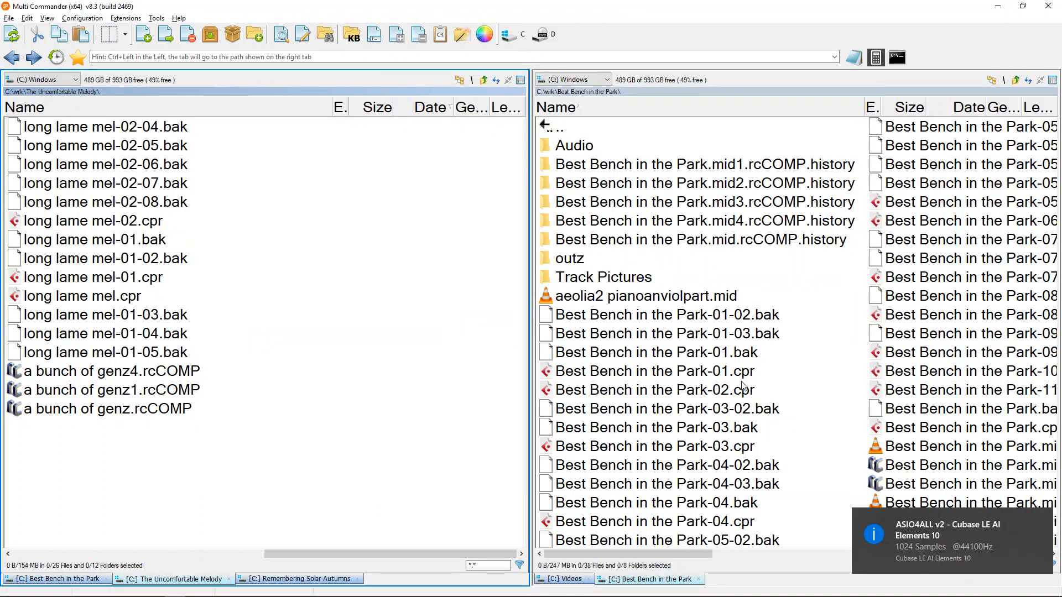
key(alt+Tab)
key(alt+Tab)
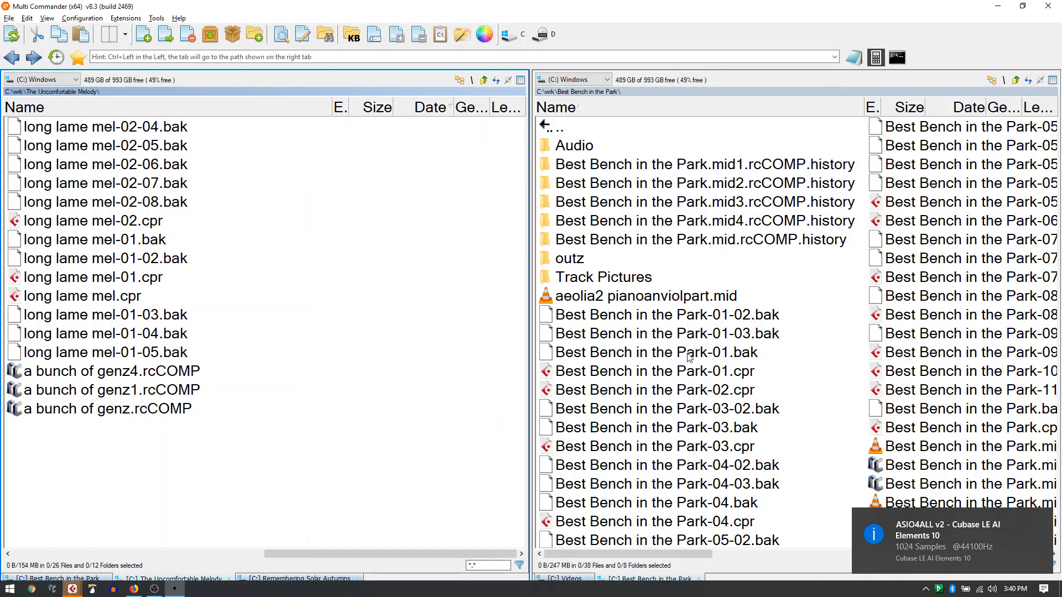
key(alt+Tab)
key(Tab)
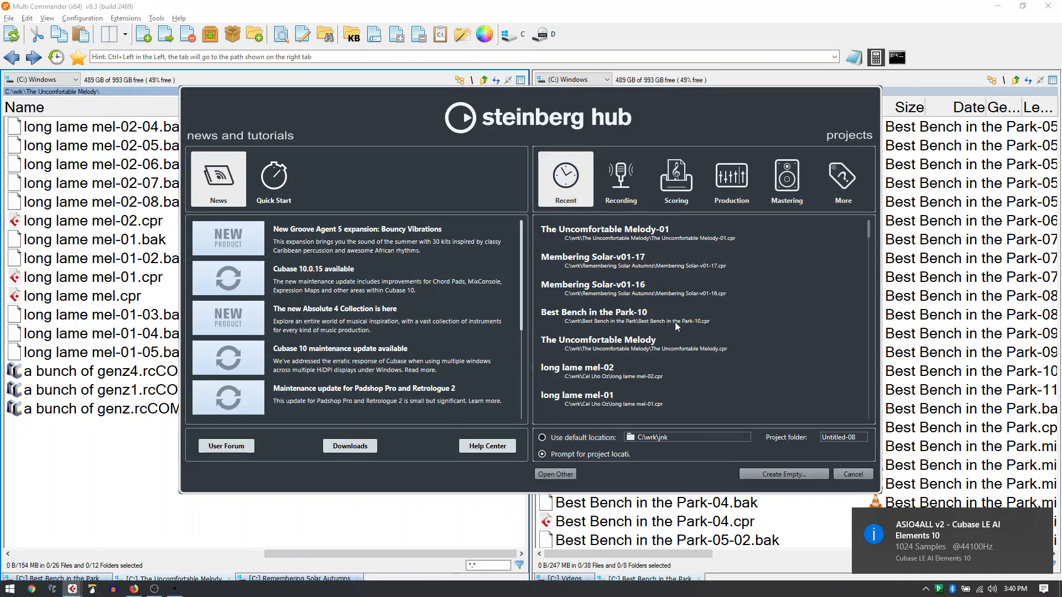
double_click(647, 229)
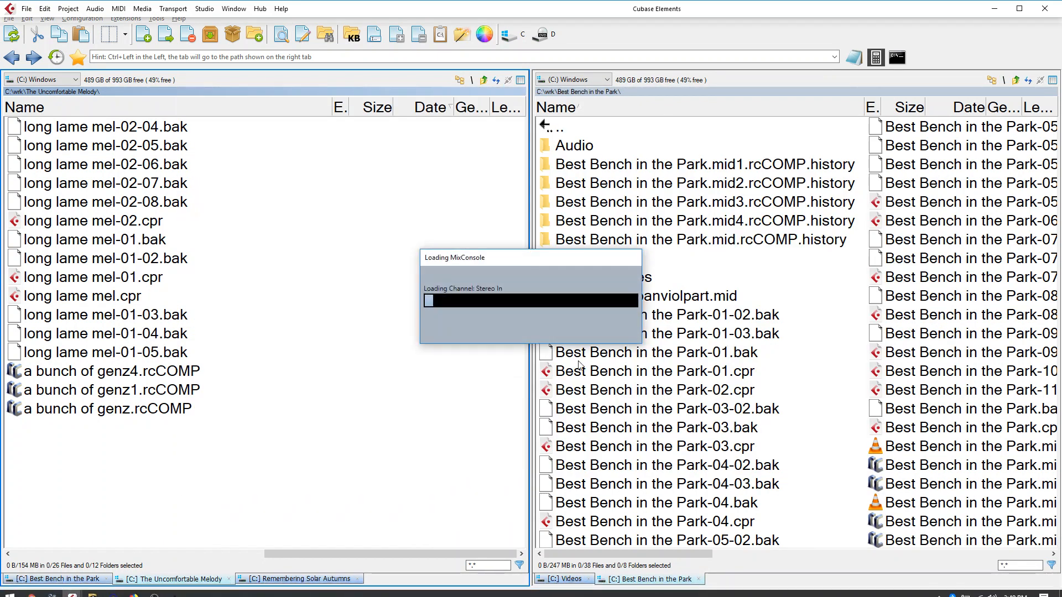
Step: Switch to the browser while the project loads, look over the Soundcase channel, close it, and list the HiEnergy Music channel's videos
key(alt+Tab)
click(700, 373)
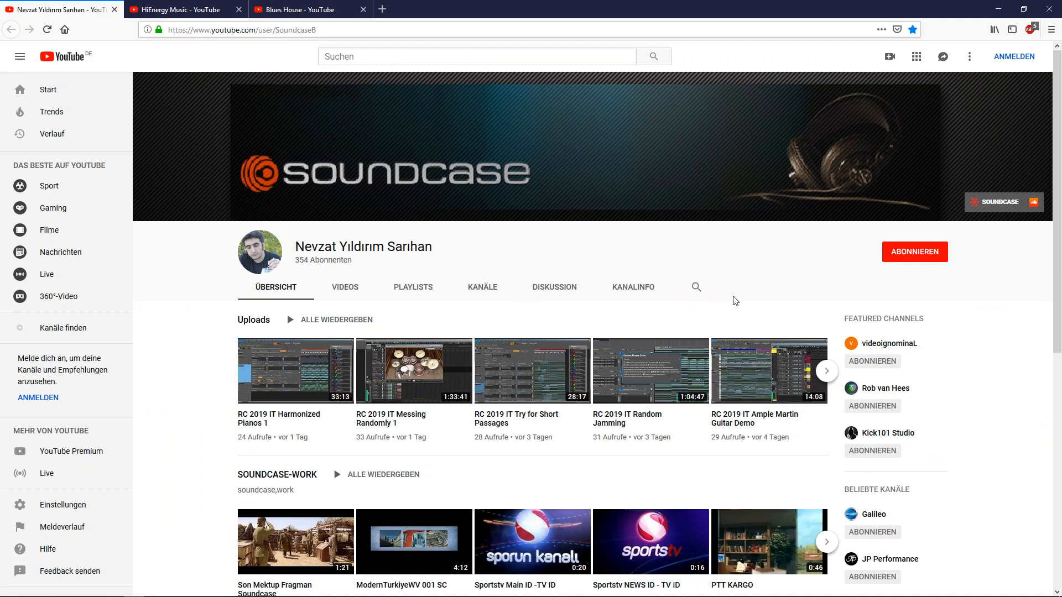
scroll(437, 330, down, 1)
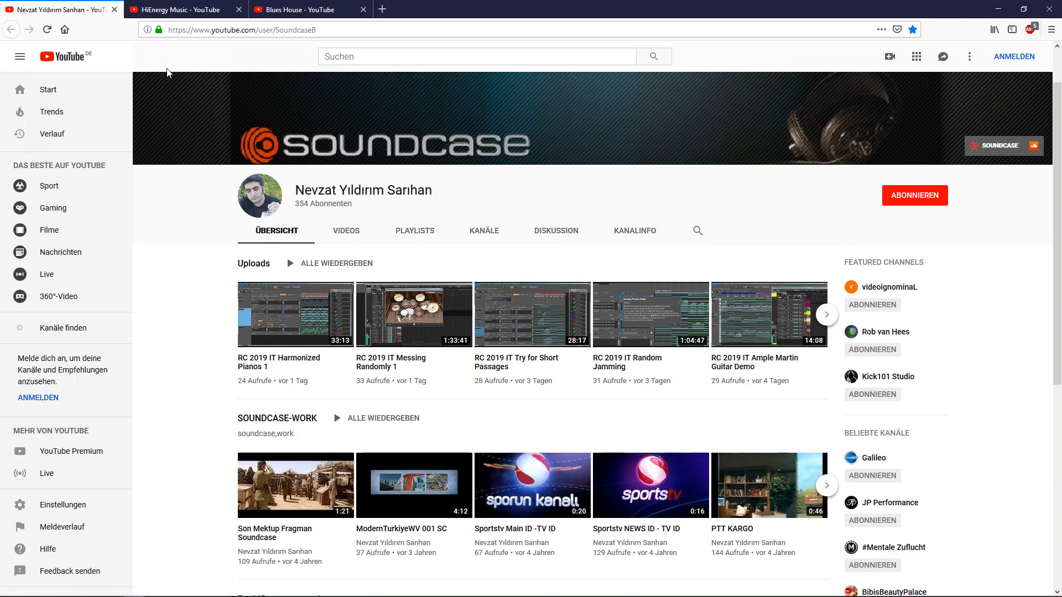
middle_click(89, 9)
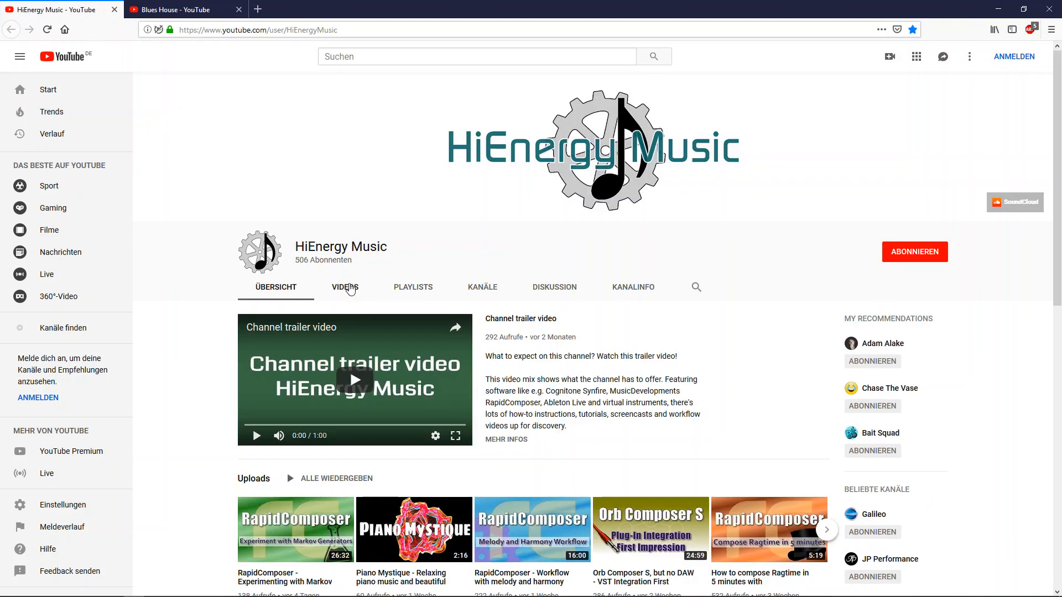
click(345, 287)
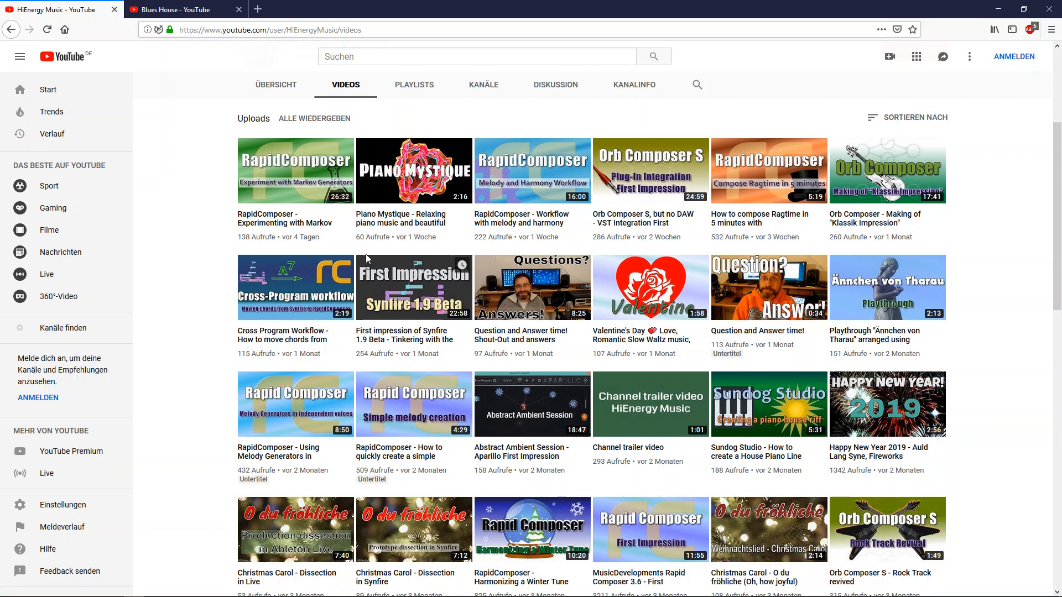
Step: Close the HiEnergy Music page, review the Blues House channel's video list, and close the browser
middle_click(72, 6)
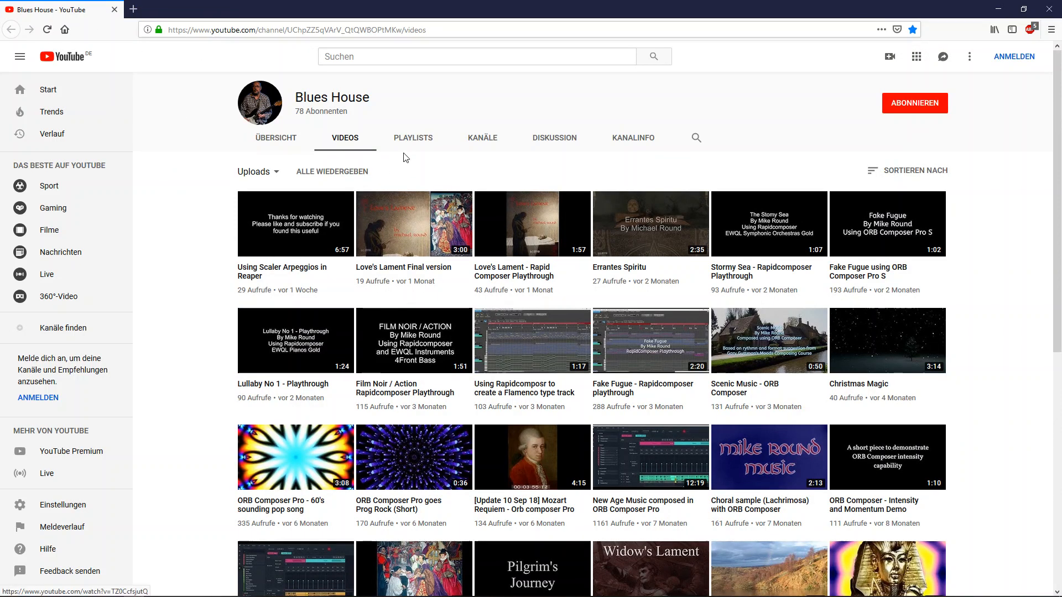
scroll(662, 335, down, 3)
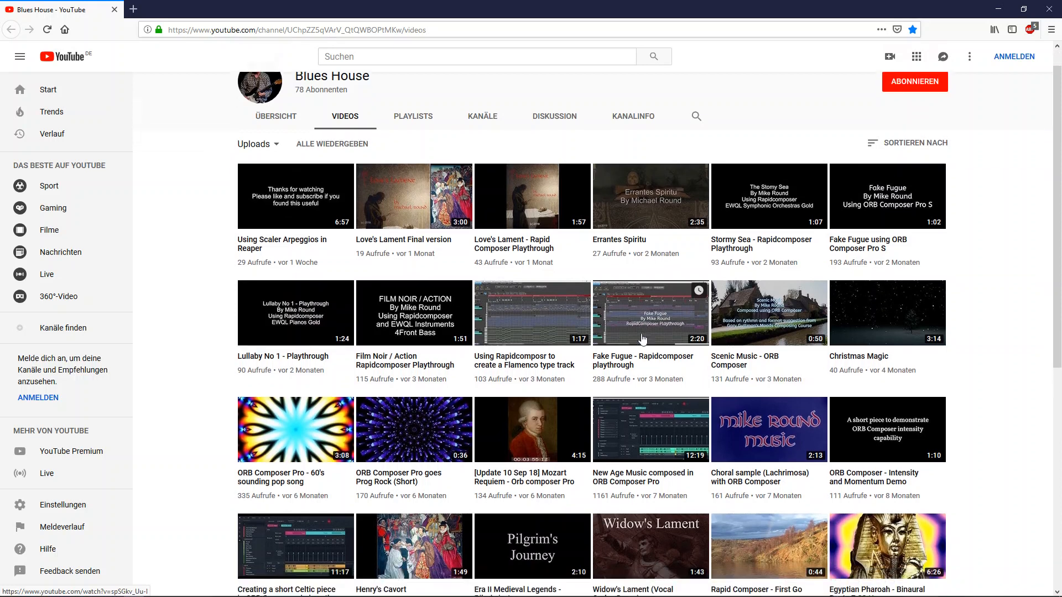
scroll(624, 286, down, 6)
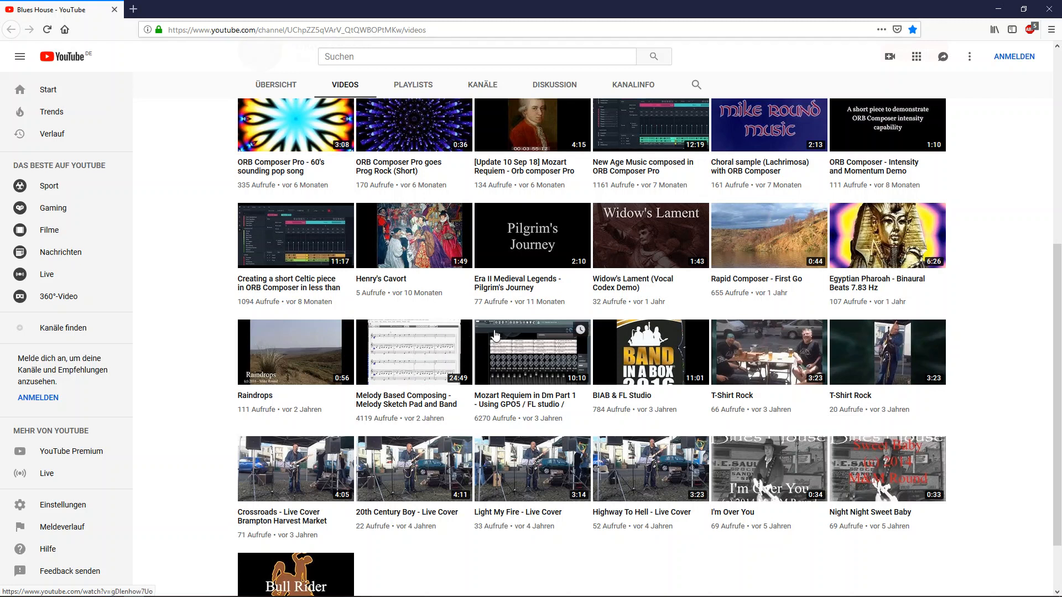
click(1057, 8)
Step: Review the Cubase project's melody tracks and volume automation from HybridAnalog up to Tina Guo Leg, with the whole arrangement in view
click(606, 213)
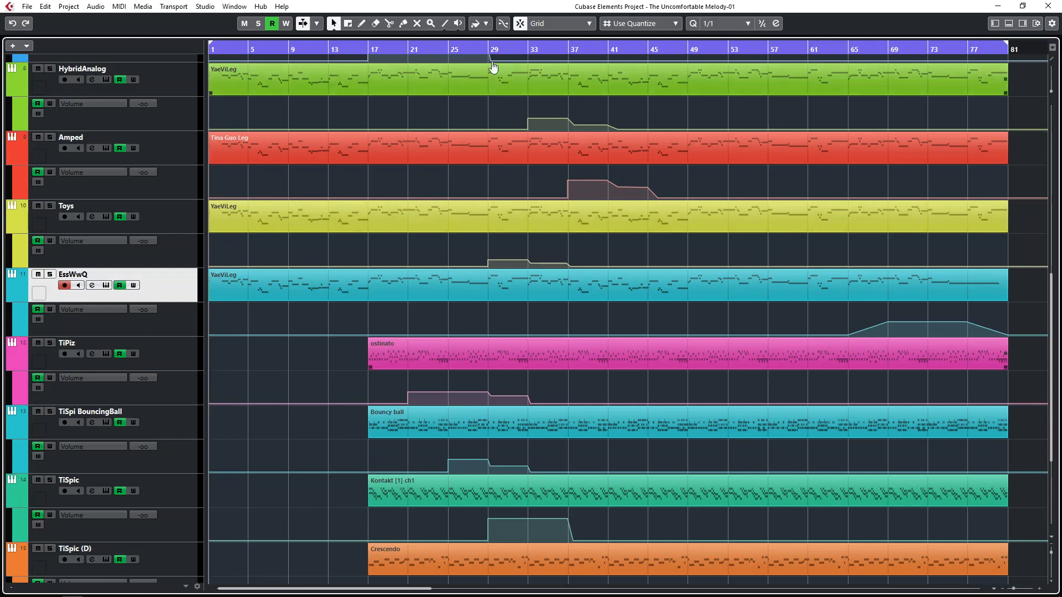
drag(494, 51, 495, 49)
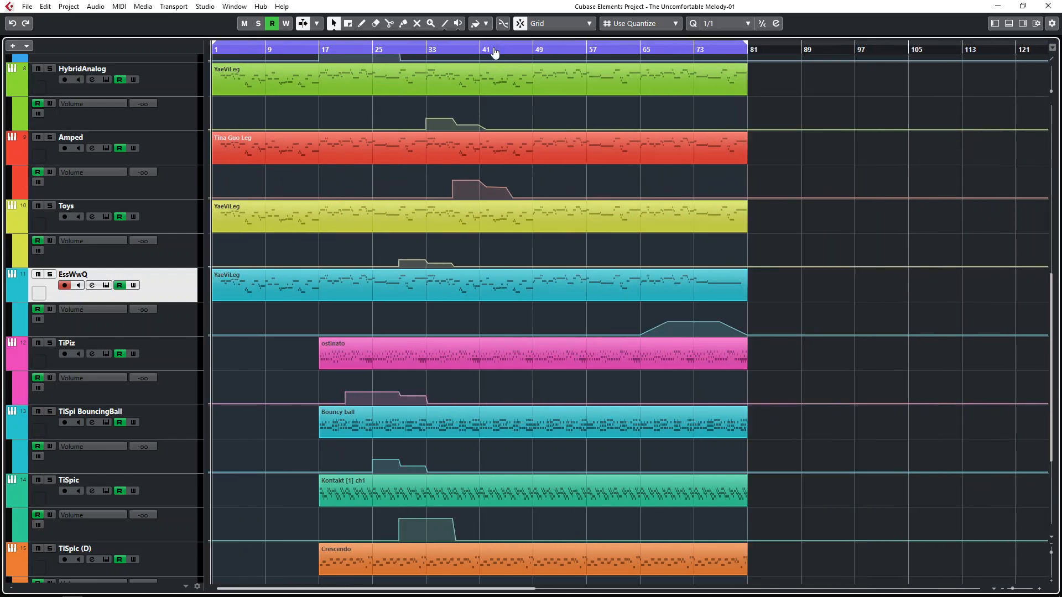
scroll(271, 188, up, 5)
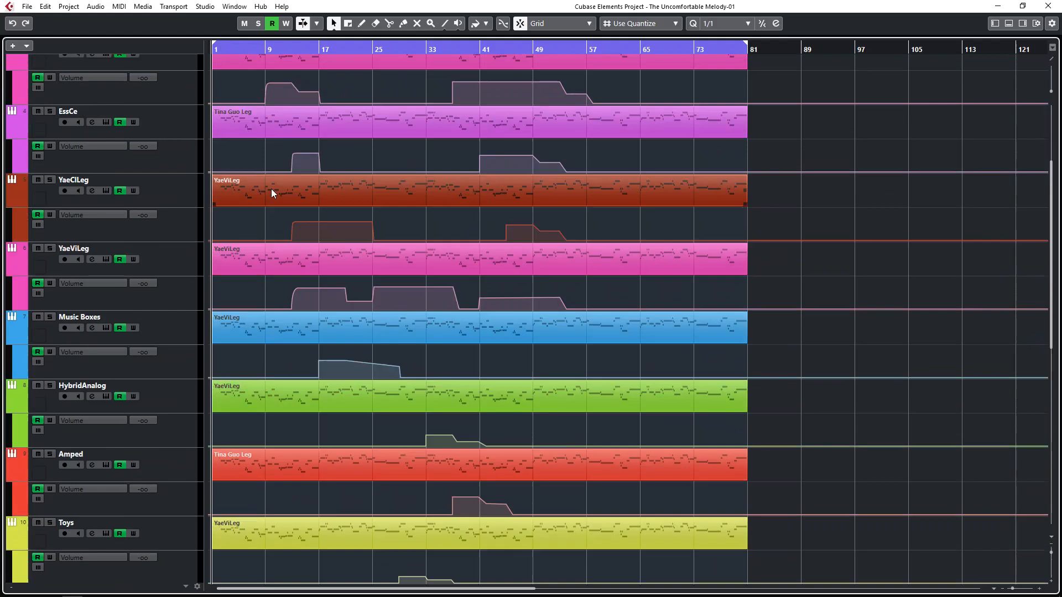
scroll(294, 166, up, 3)
click(317, 152)
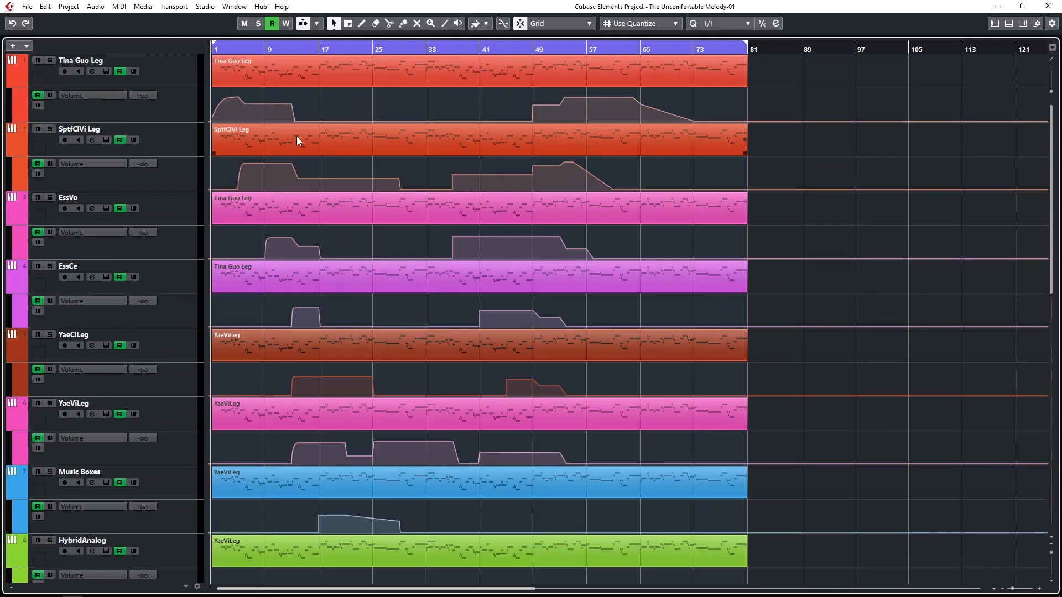
click(176, 122)
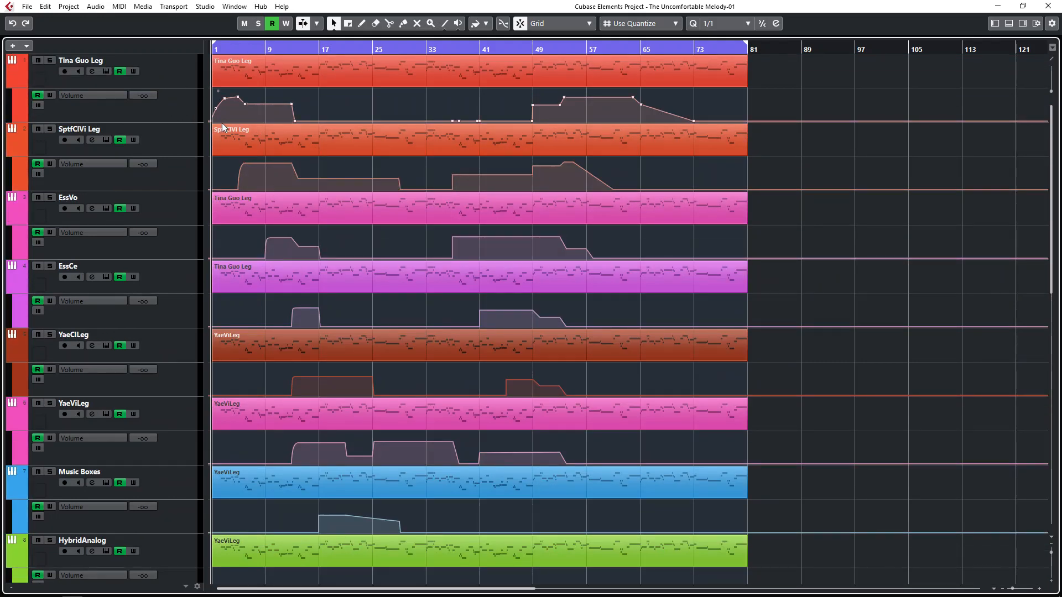
scroll(321, 215, down, 3)
scroll(320, 214, up, 3)
scroll(299, 246, down, 3)
scroll(304, 229, up, 3)
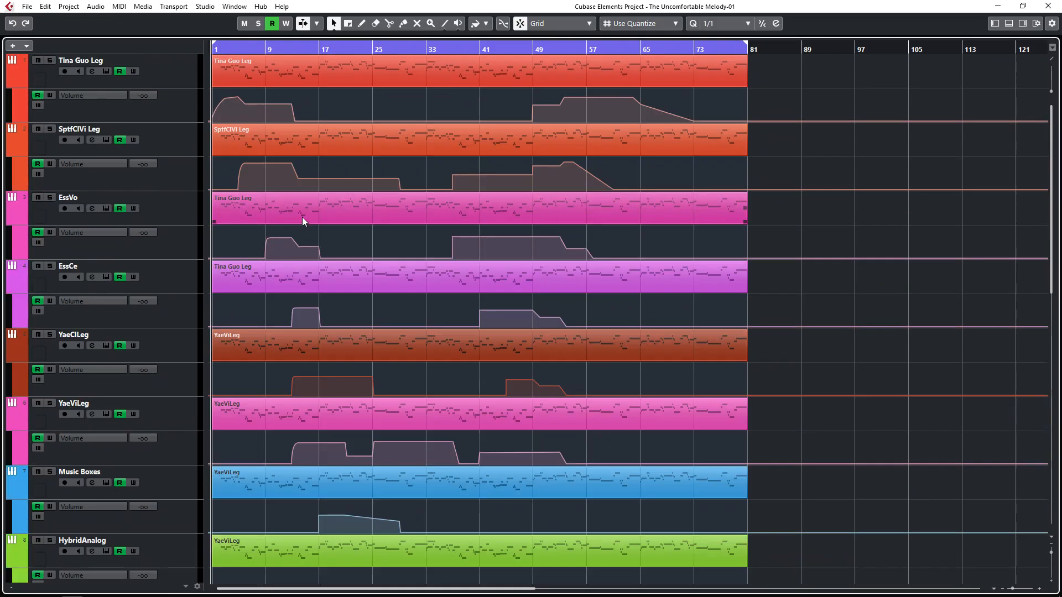
Step: Play the arrangement and view the Tina Guo Leg track's Kontakt instrument, closing its window when done
click(189, 83)
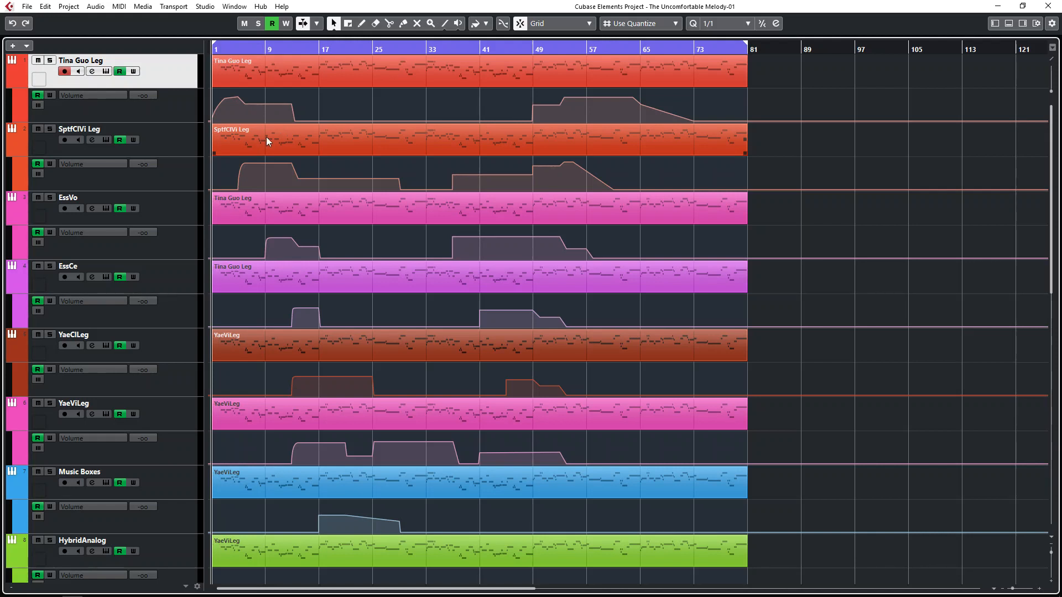
key(space)
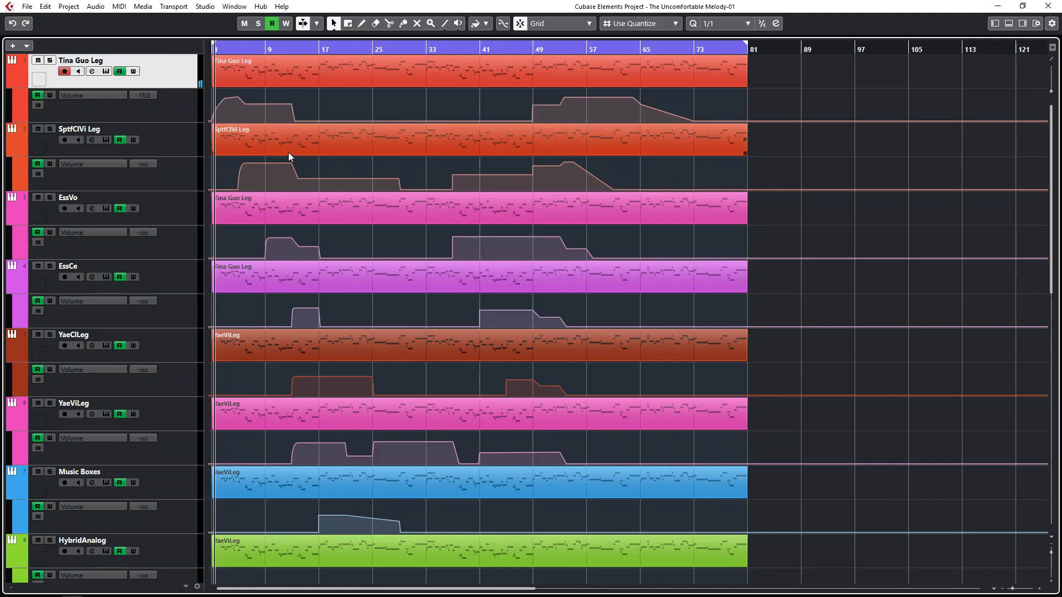
key(e)
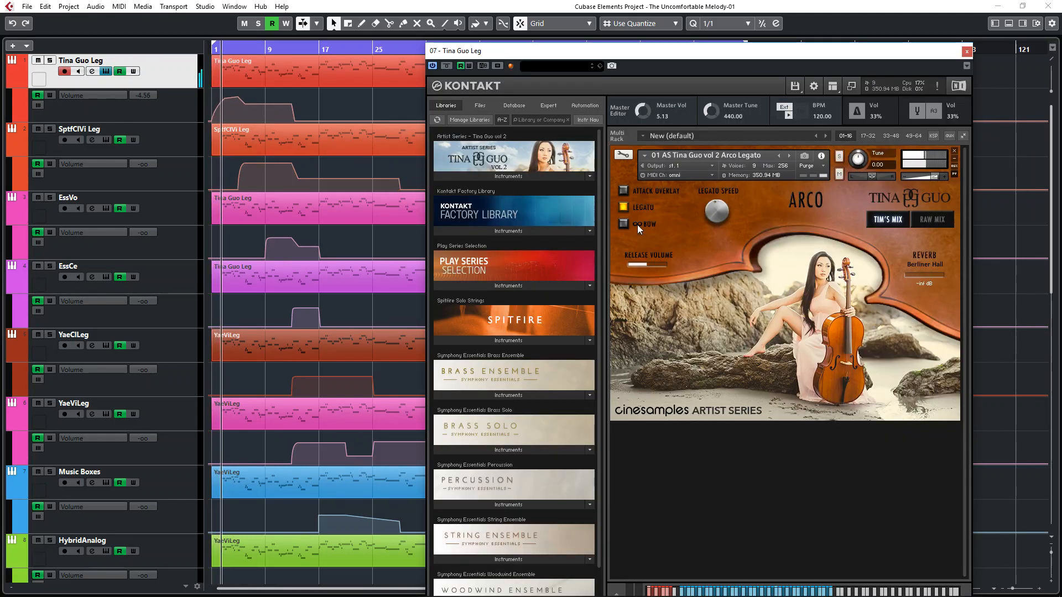
key(e)
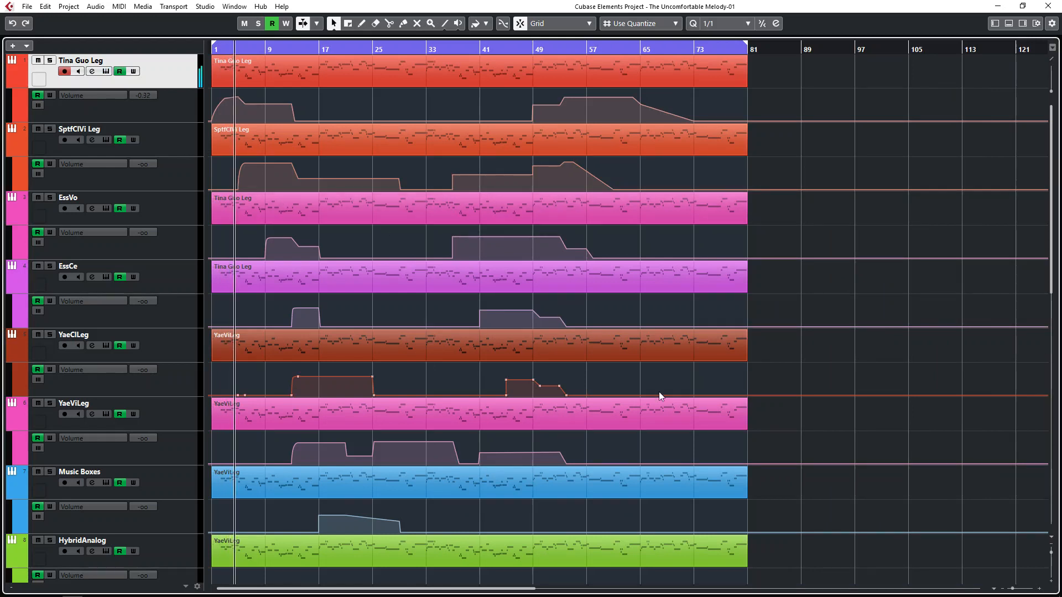
Step: Show the MixConsole below the tracks at a reduced height and lower the Stereo Out level to about -13.6 dB
key(alt+F3)
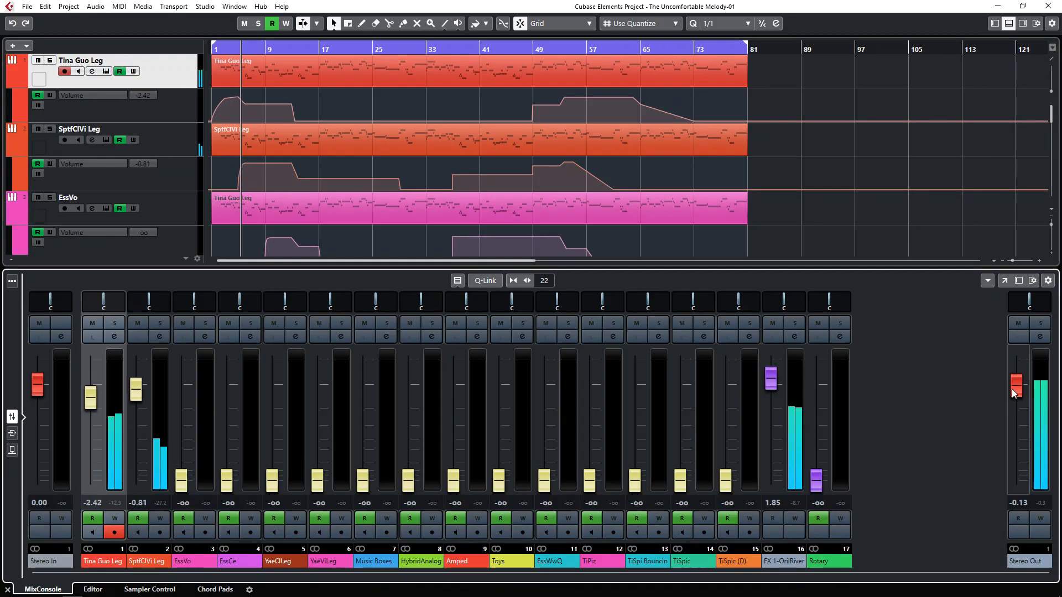
drag(1011, 390, 1012, 423)
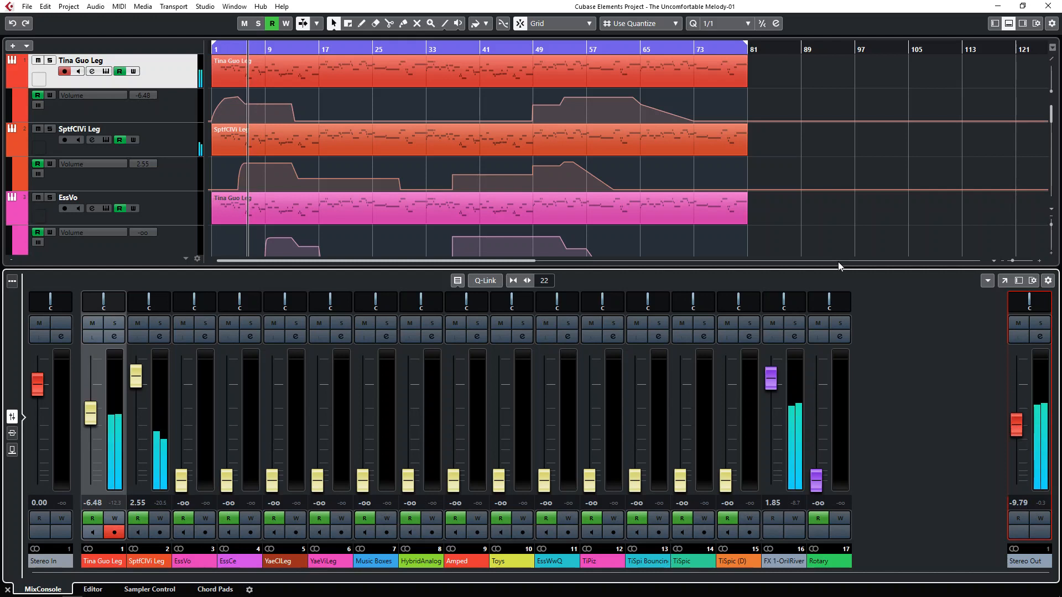
drag(836, 271, 819, 594)
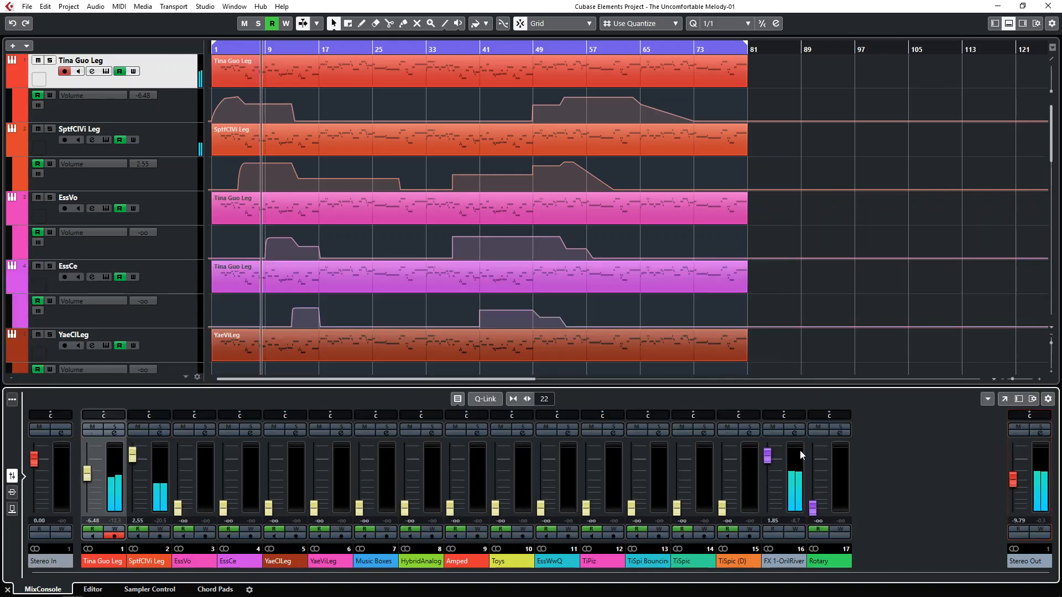
key(ctrl+alt+l)
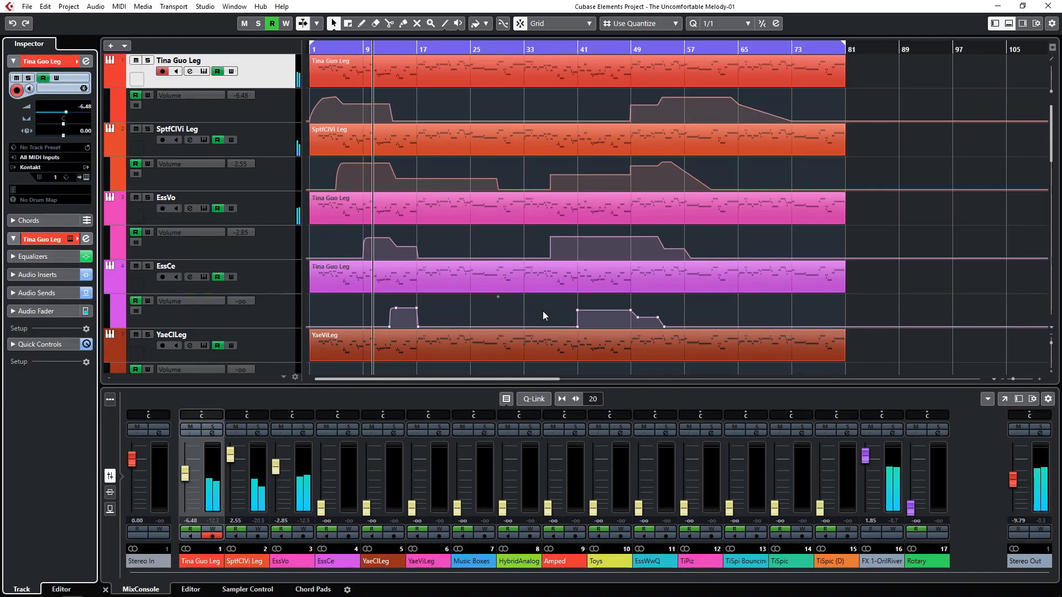
key(ctrl+alt+l)
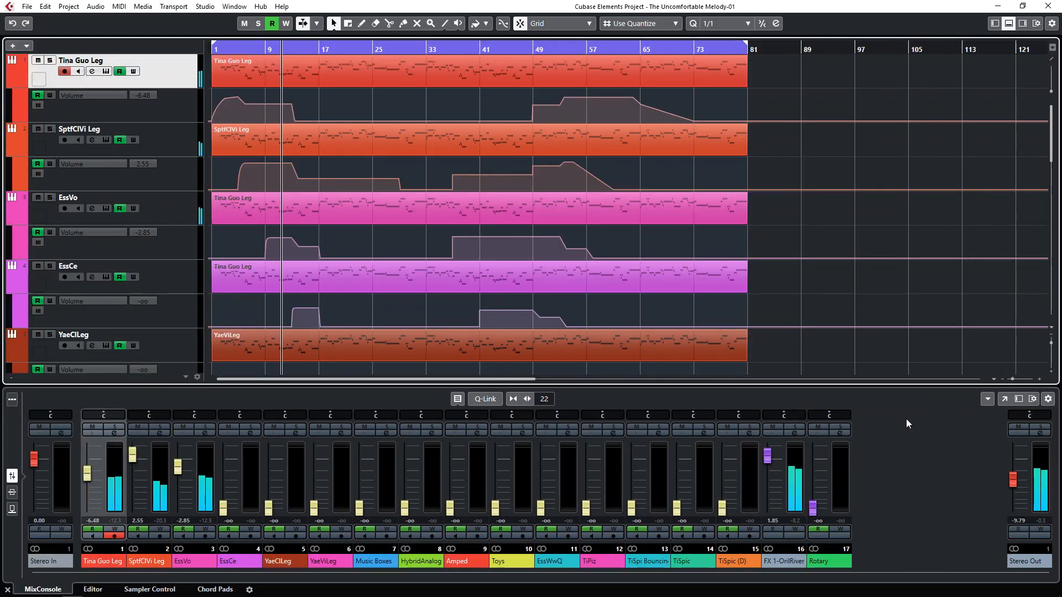
drag(1012, 479, 1014, 484)
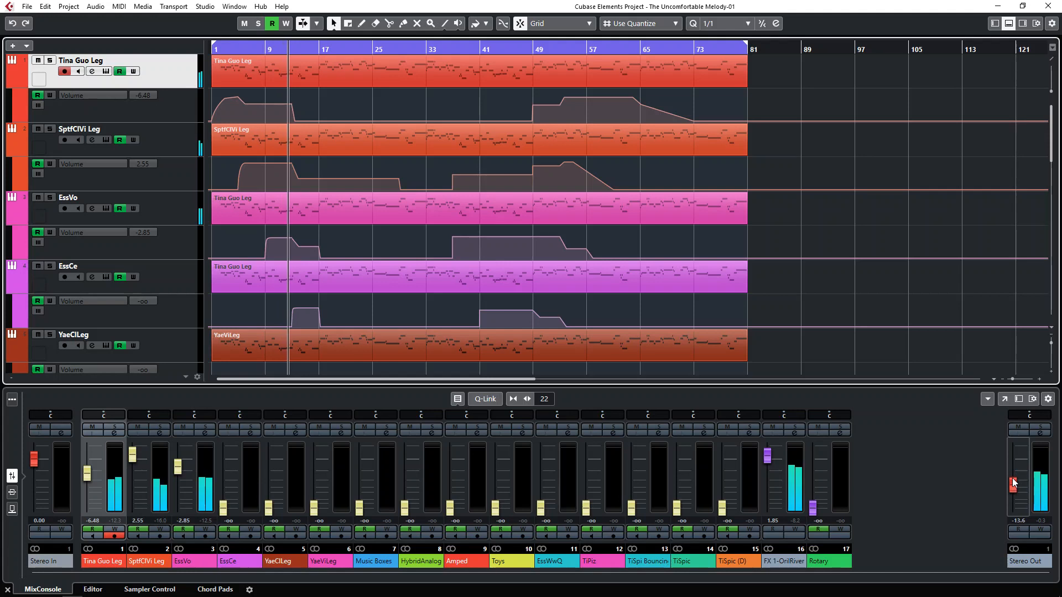
Step: Switch to OBS to check the recording's audio level and return to the Cubase project
key(alt+Tab)
click(855, 340)
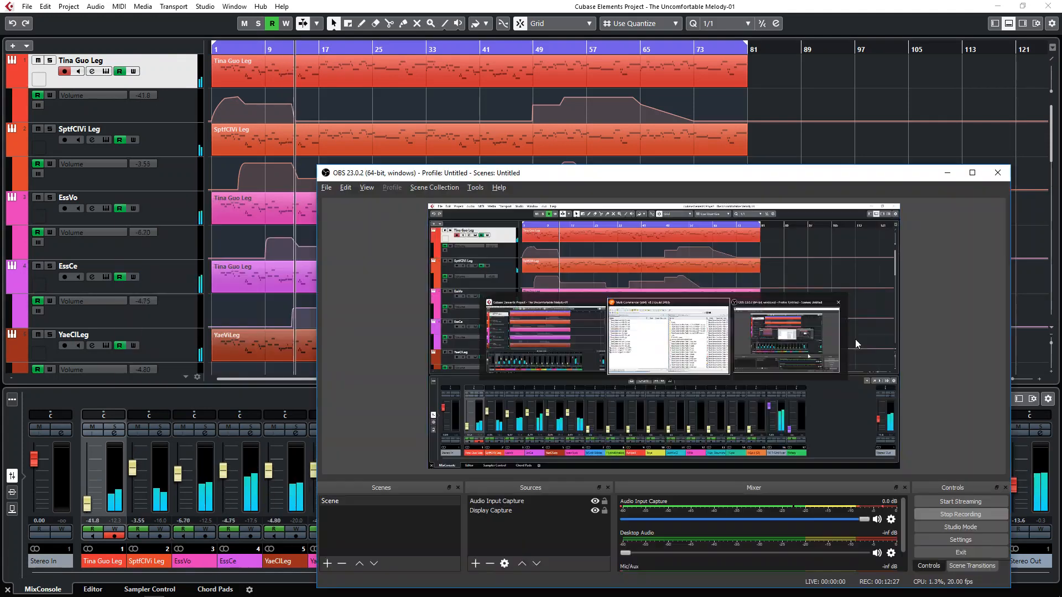
key(alt+Tab)
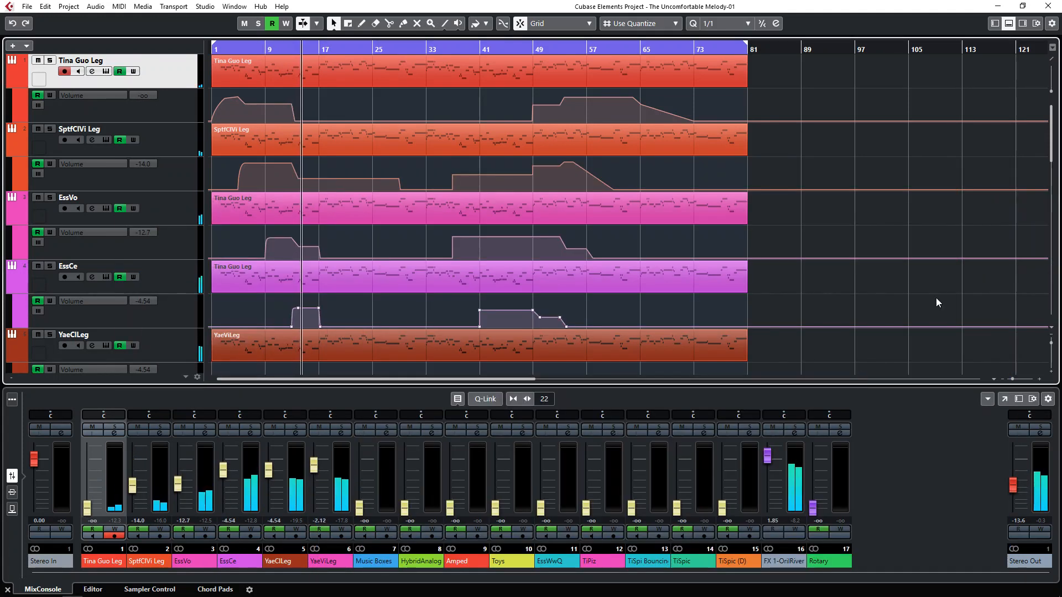
Step: View the SptfClVi Leg track's Spitfire Solo Strings instruments, and turn the Brightness of EssVo's Violas Essential down to minimum
click(171, 140)
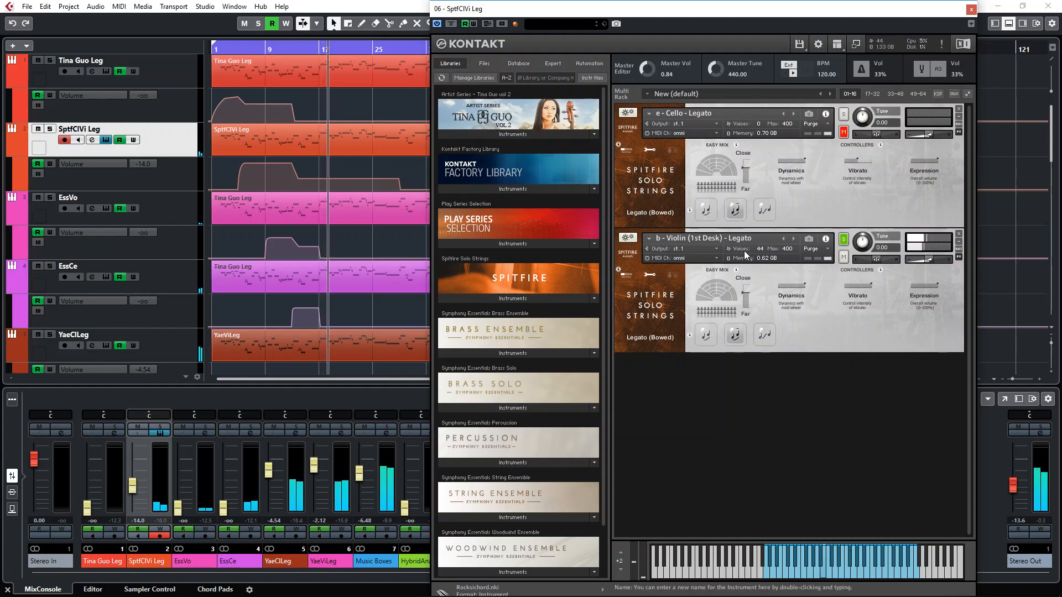
key(ctrl+w)
click(172, 214)
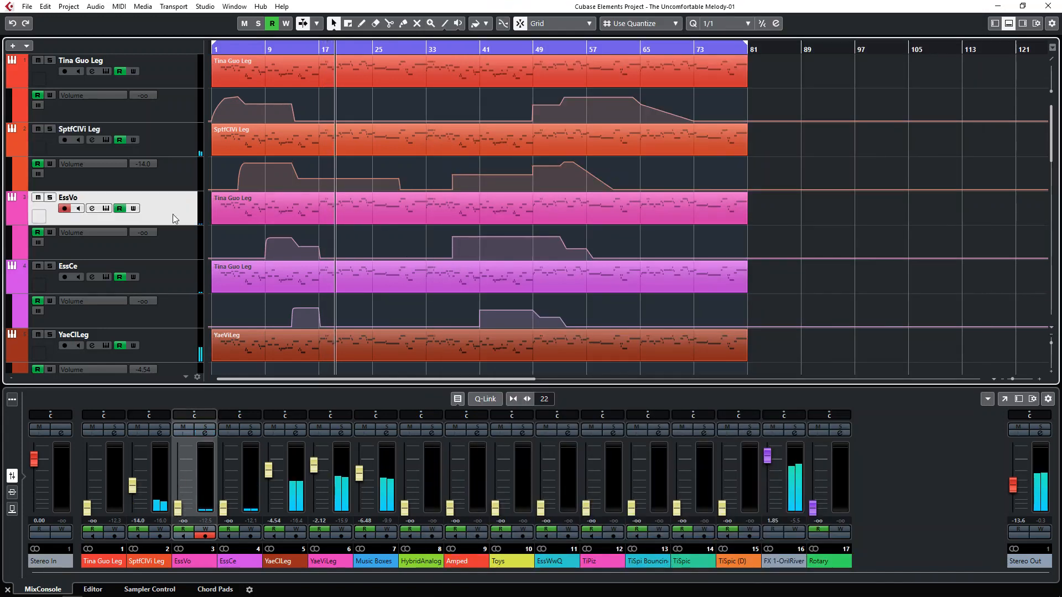
key(e)
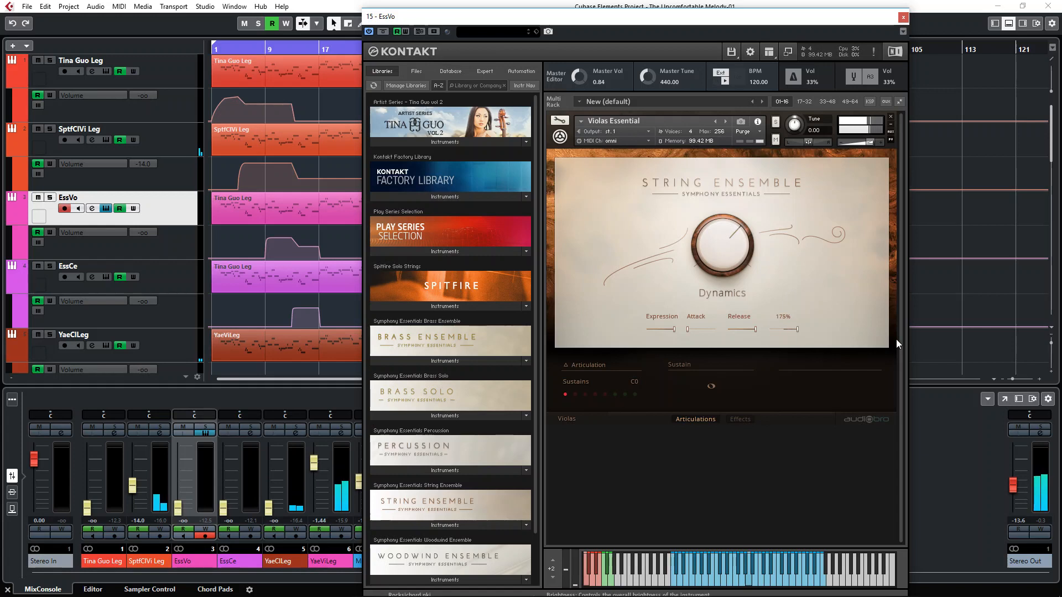
drag(793, 330, 725, 326)
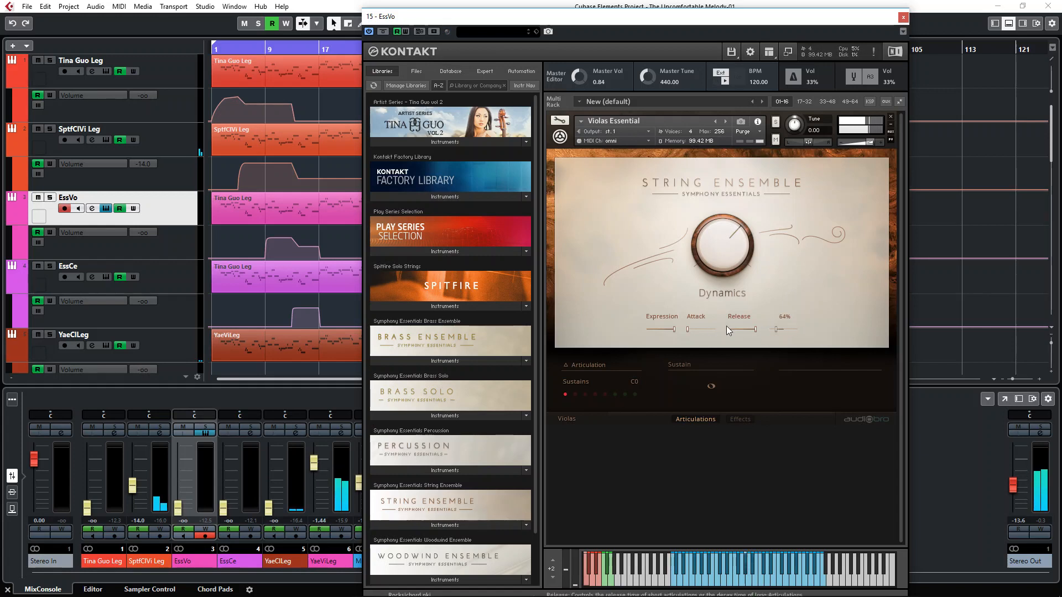
click(903, 19)
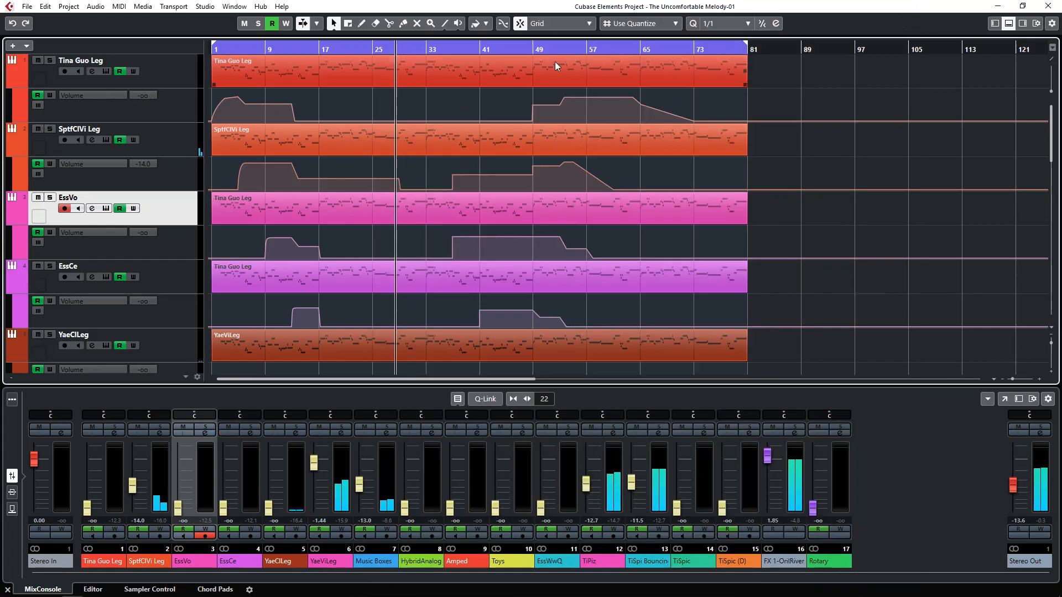
Step: Review the Tina Guo Leg channel settings with its MJUCjr insert and high-mid equalizer cut, and close them
click(173, 72)
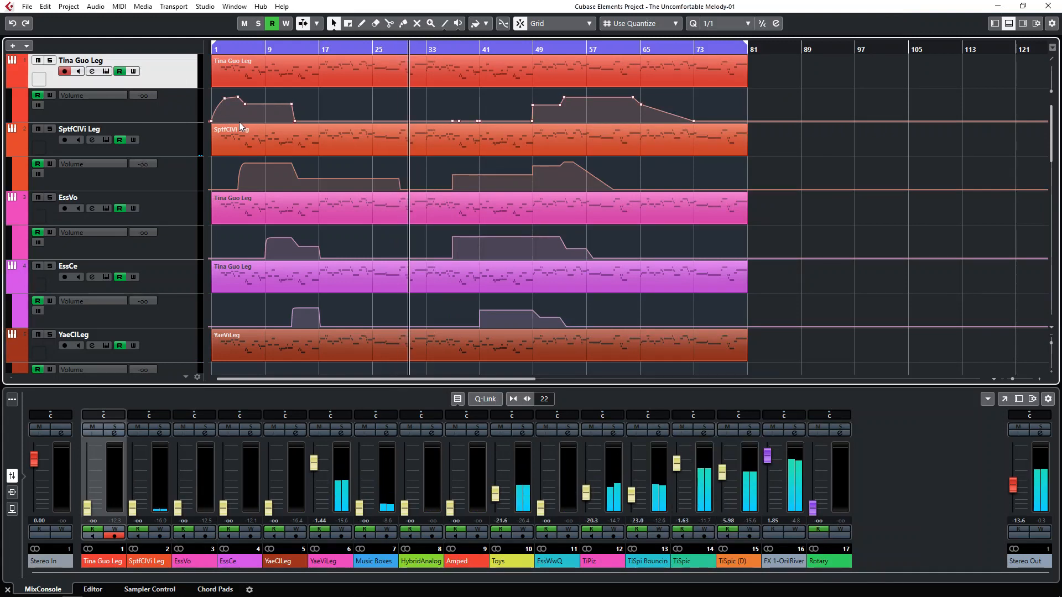
key(e)
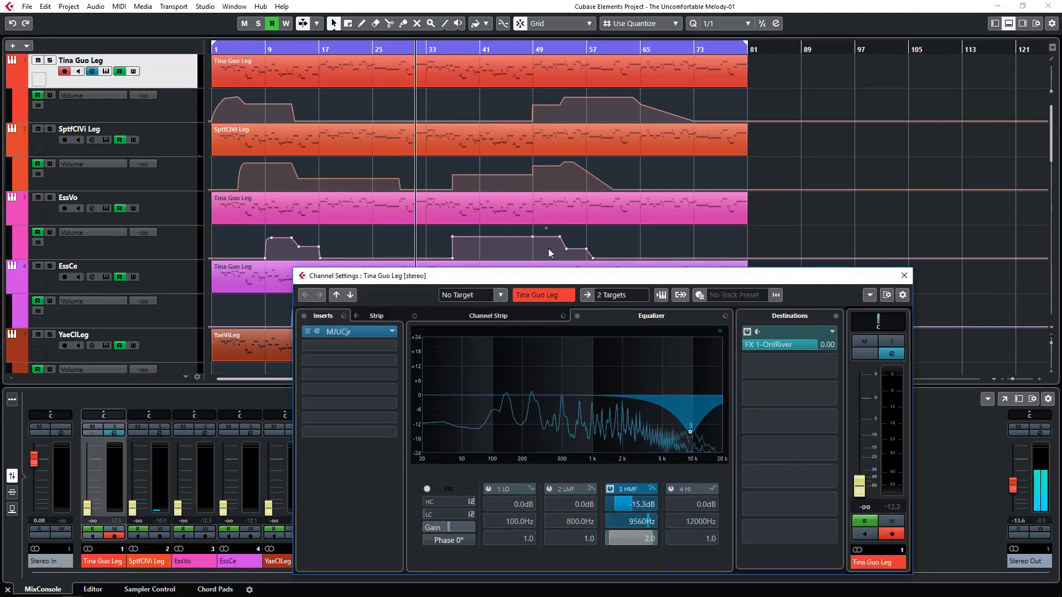
drag(704, 275, 705, 121)
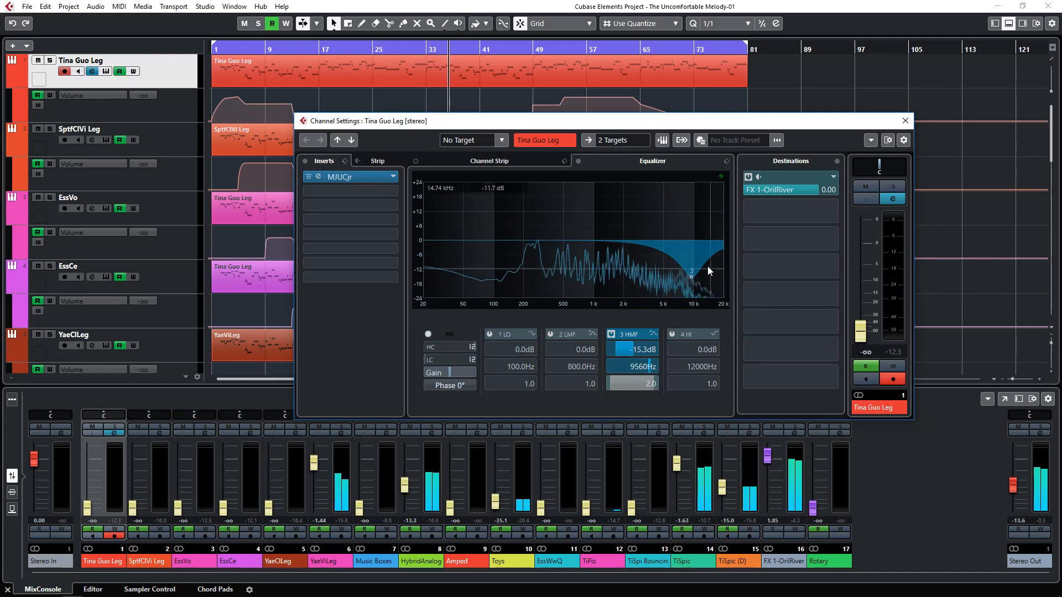
click(902, 124)
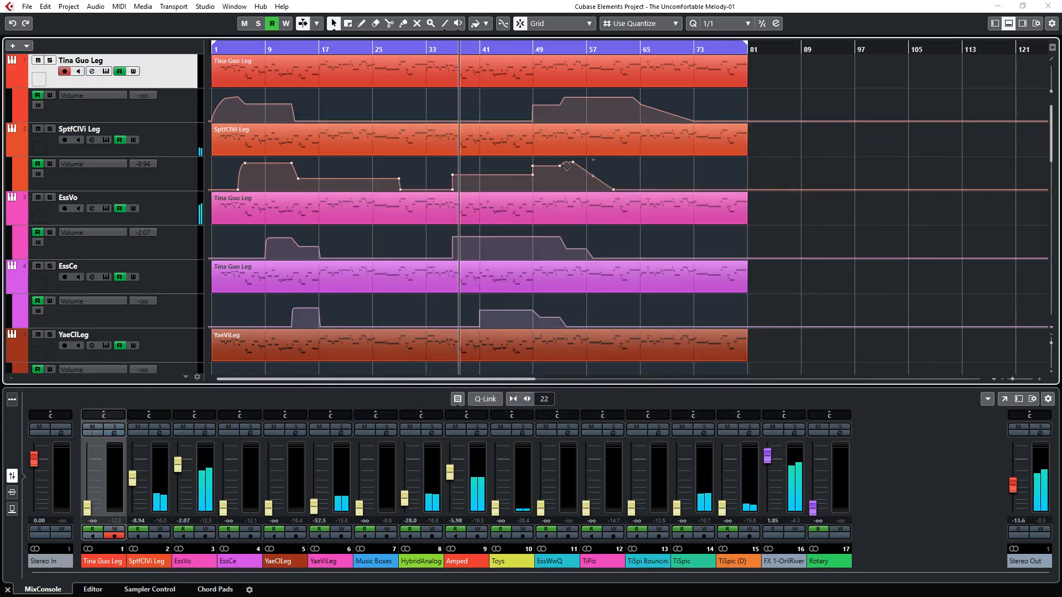
Step: View the EssVo track's Violas Essential instrument in Kontakt and close it
click(160, 144)
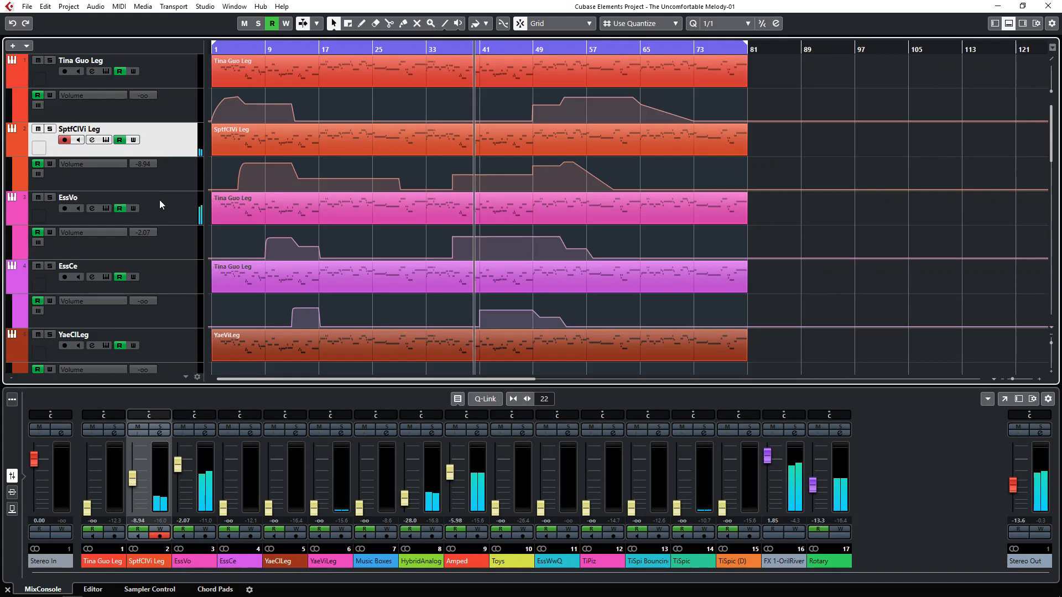
click(160, 204)
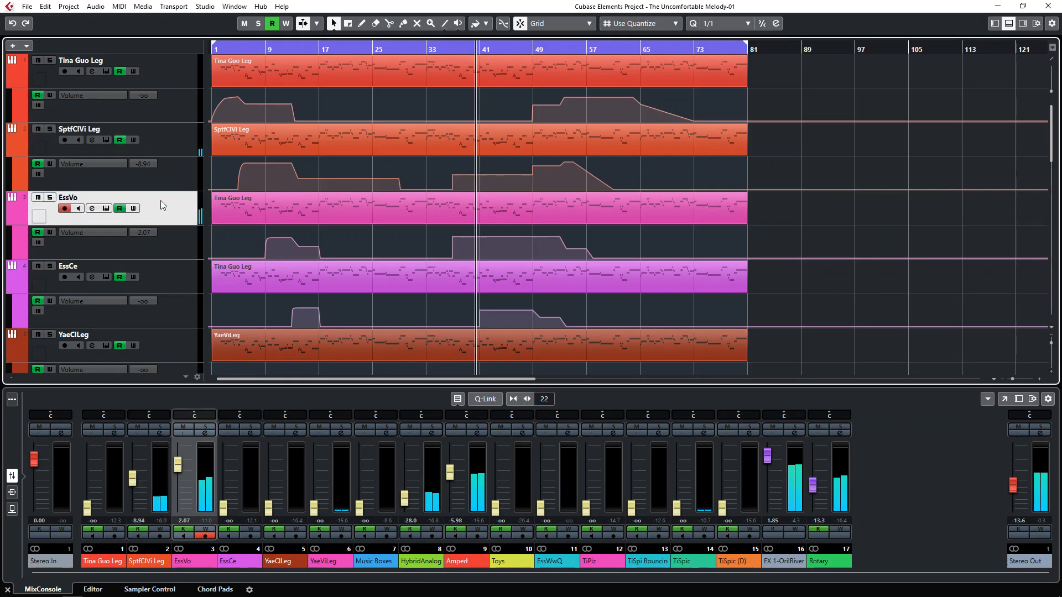
key(e)
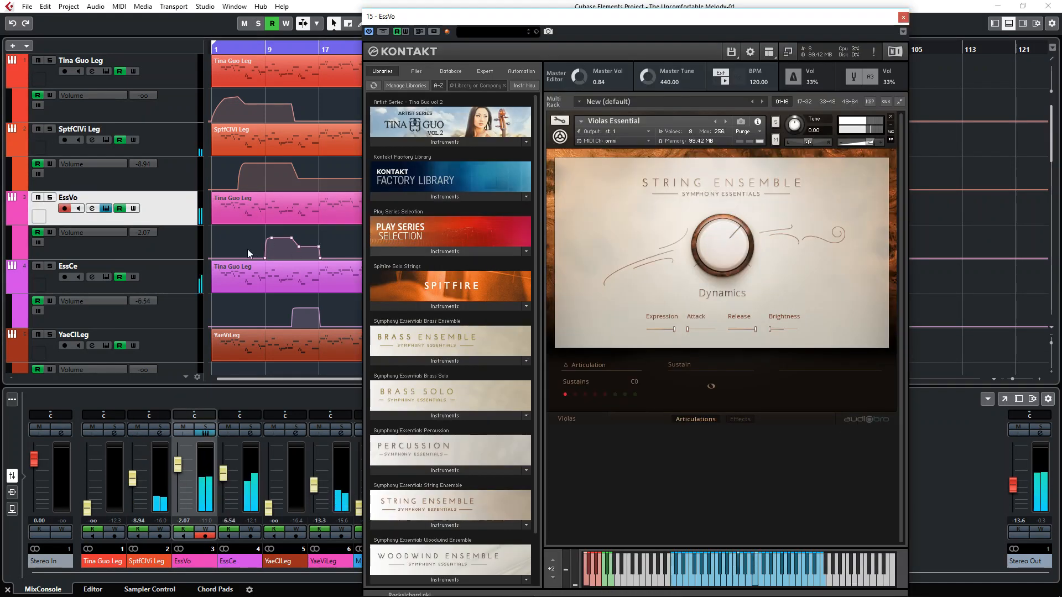
key(e)
Step: Look over the Cellos Essential and Violas Essential instruments on the EssCe track and close Kontakt
click(178, 273)
key(e)
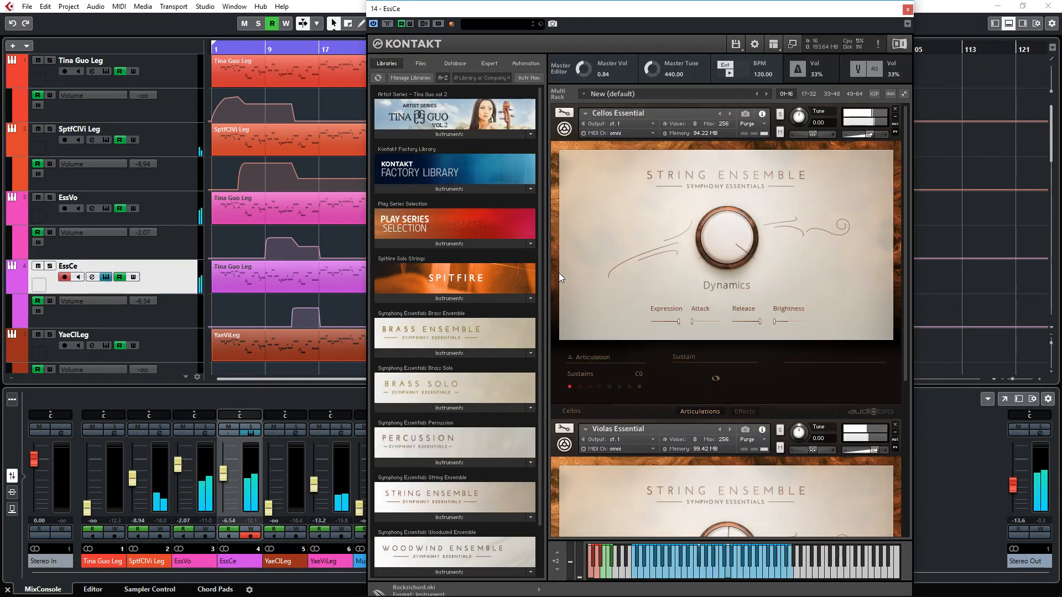
scroll(872, 373, down, 2)
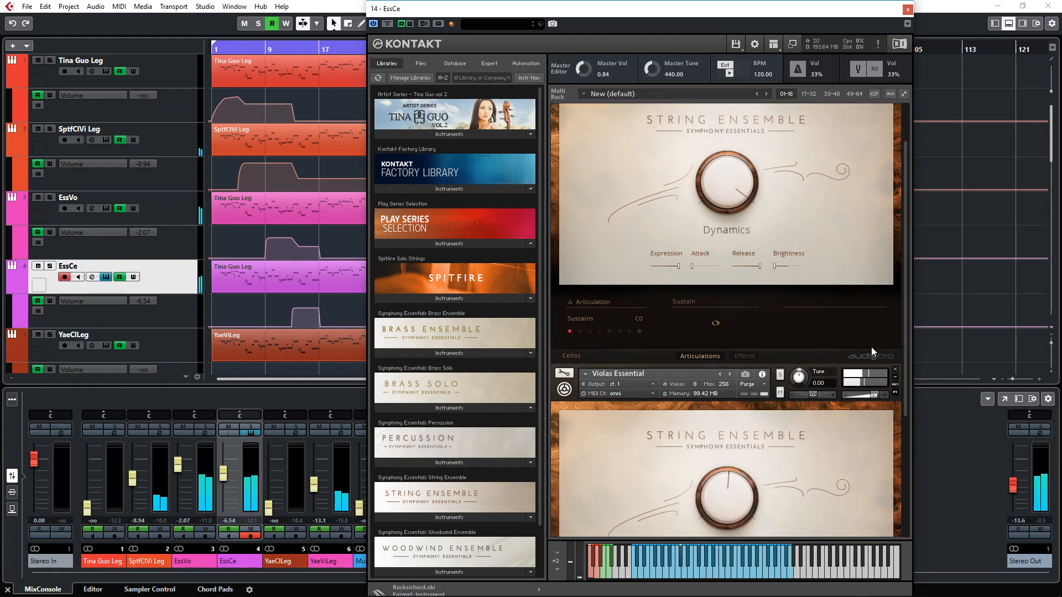
scroll(872, 343, up, 1)
key(e)
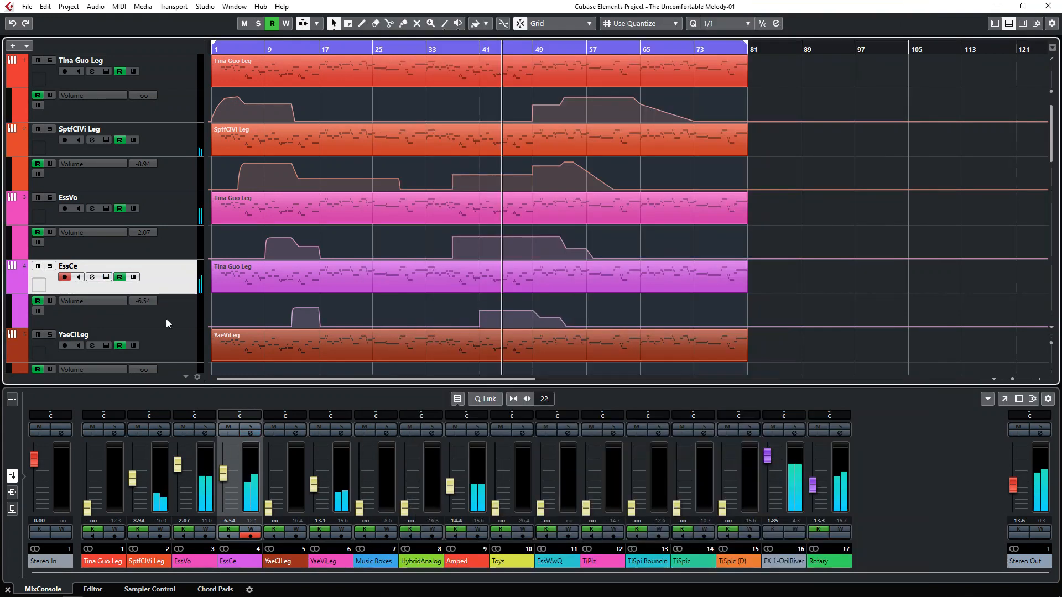
Step: Examine the YaeClLeg track's Jaeger strings instrument in Kontakt while the arrangement plays, and close it
scroll(166, 318, down, 5)
scroll(166, 326, up, 2)
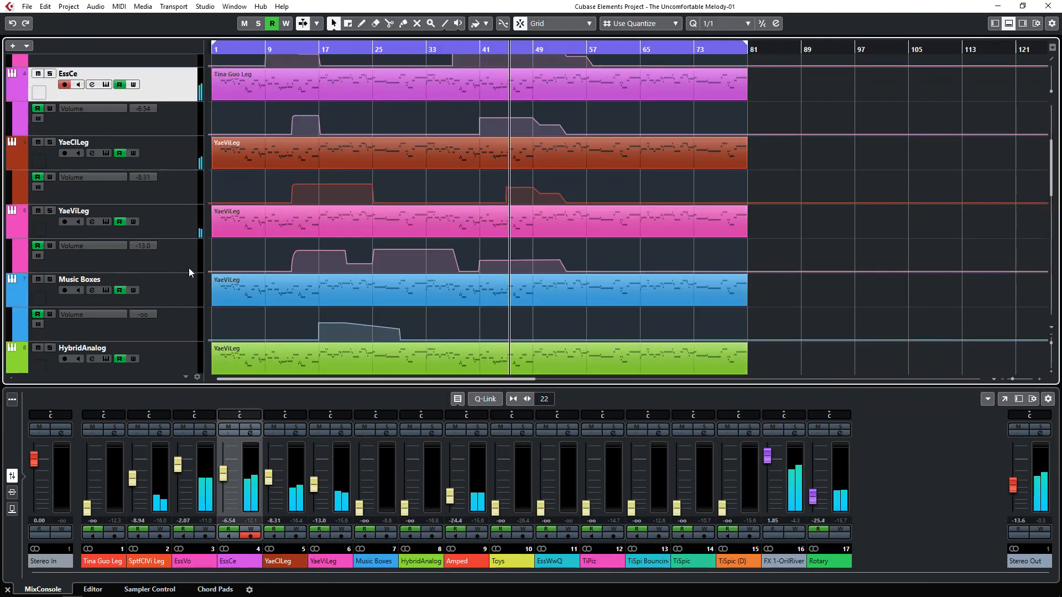
scroll(188, 268, up, 2)
click(173, 218)
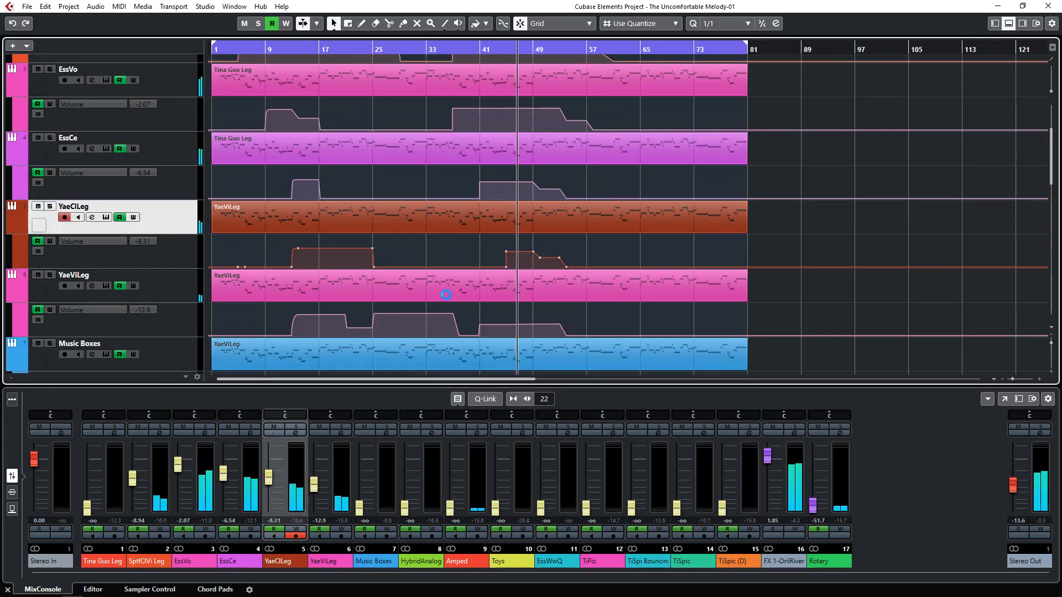
key(e)
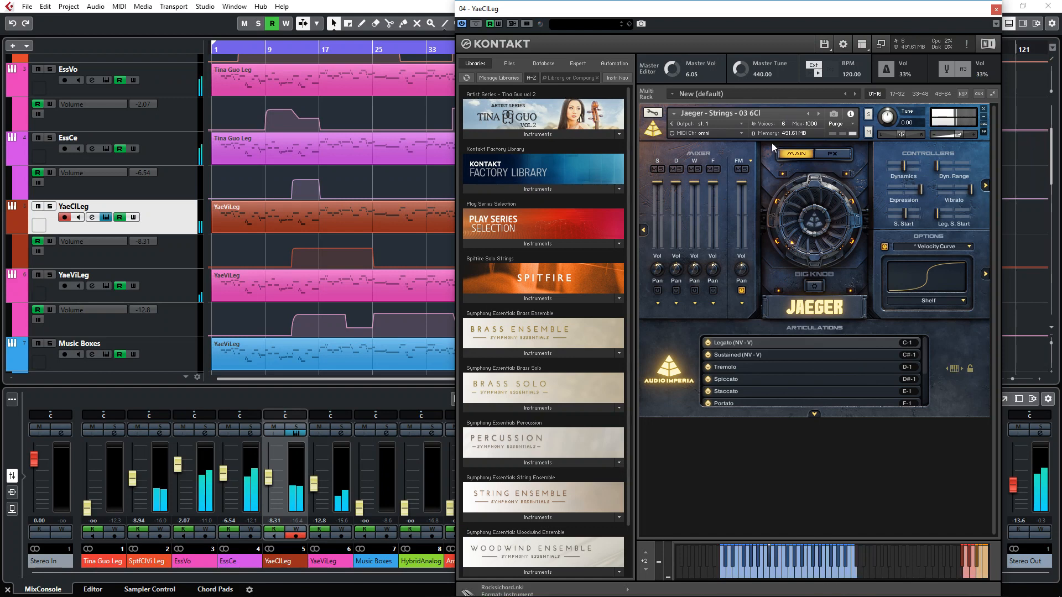
drag(827, 18, 731, 18)
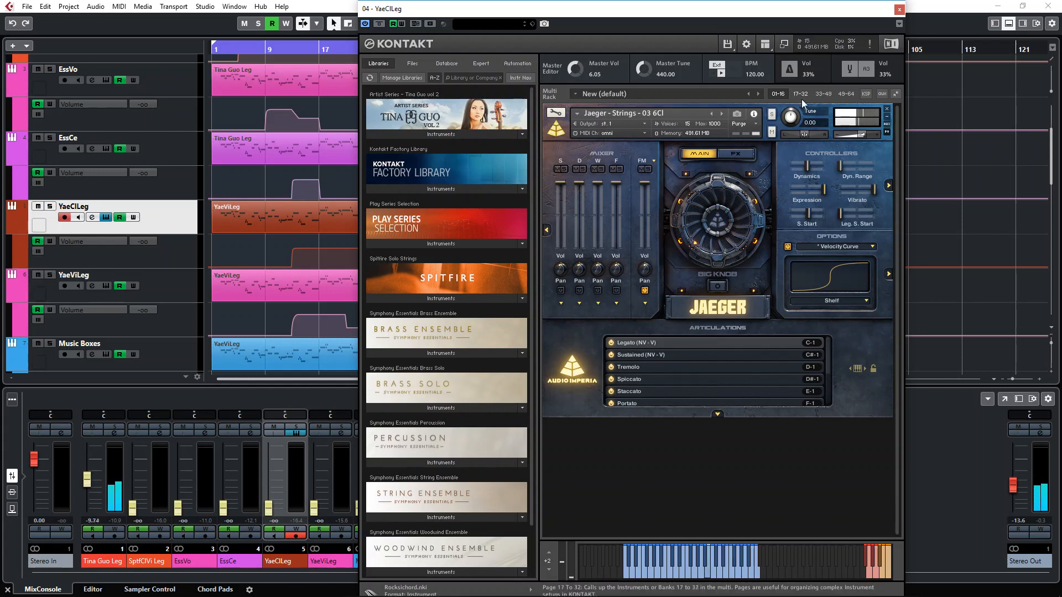
click(898, 9)
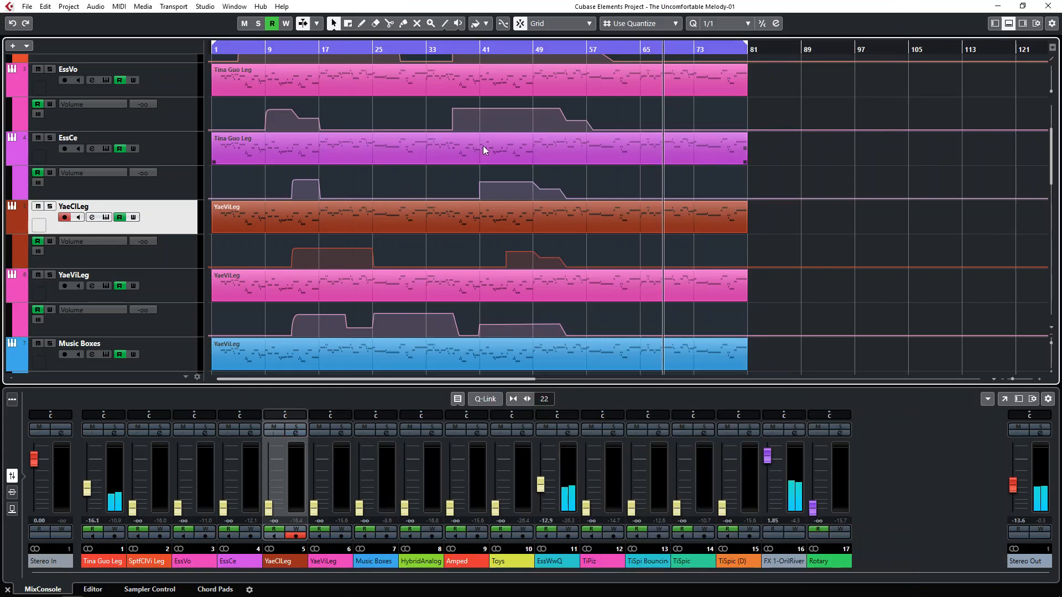
Step: Compare the Jaeger strings instruments on the YaeViLeg and YaeClLeg tracks in Kontakt, and close them
scroll(190, 235, down, 1)
click(189, 231)
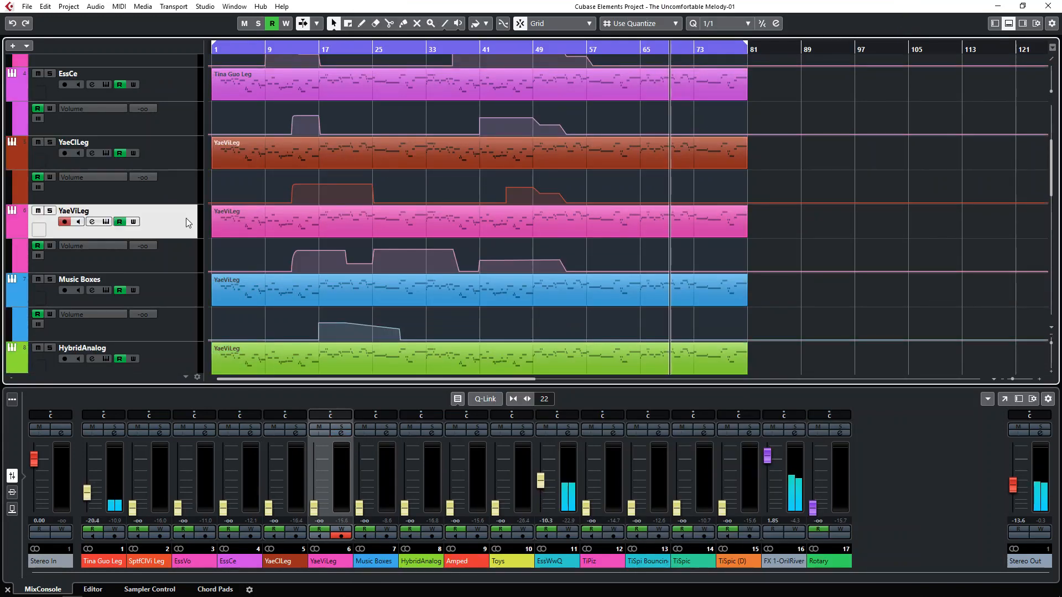
click(214, 217)
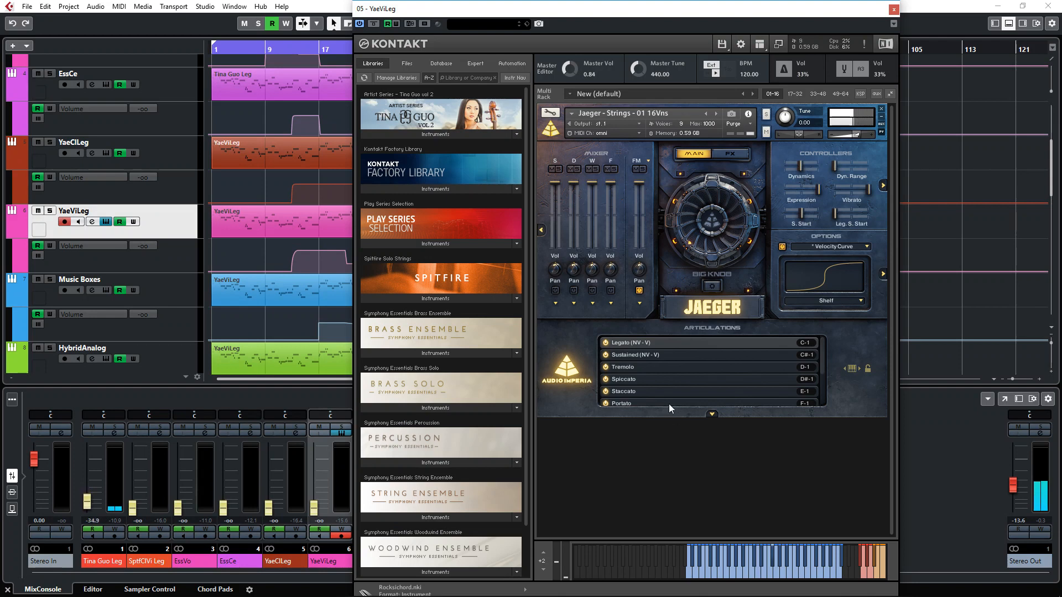
click(333, 227)
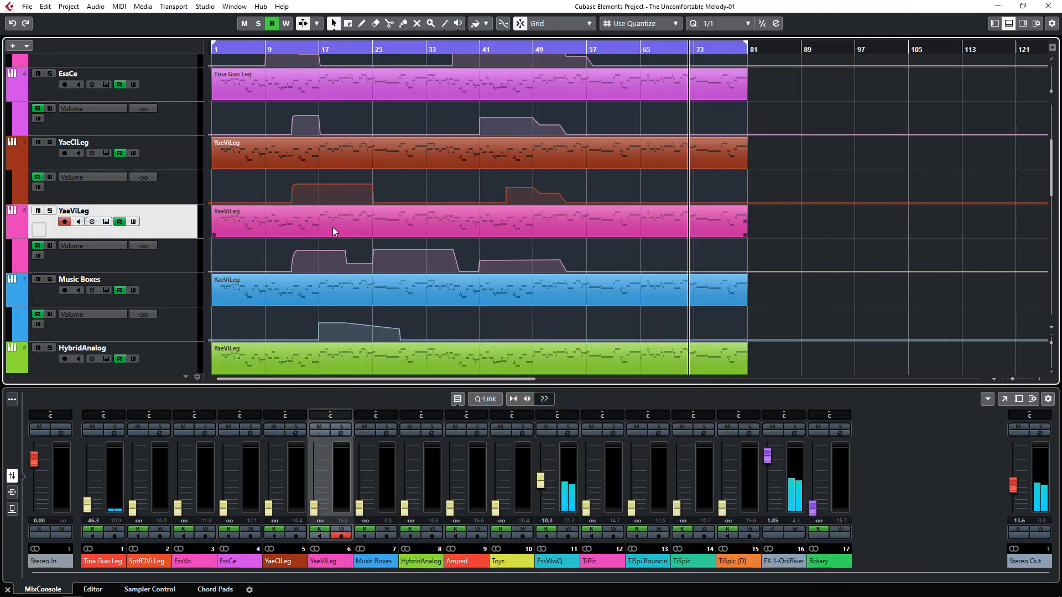
click(188, 165)
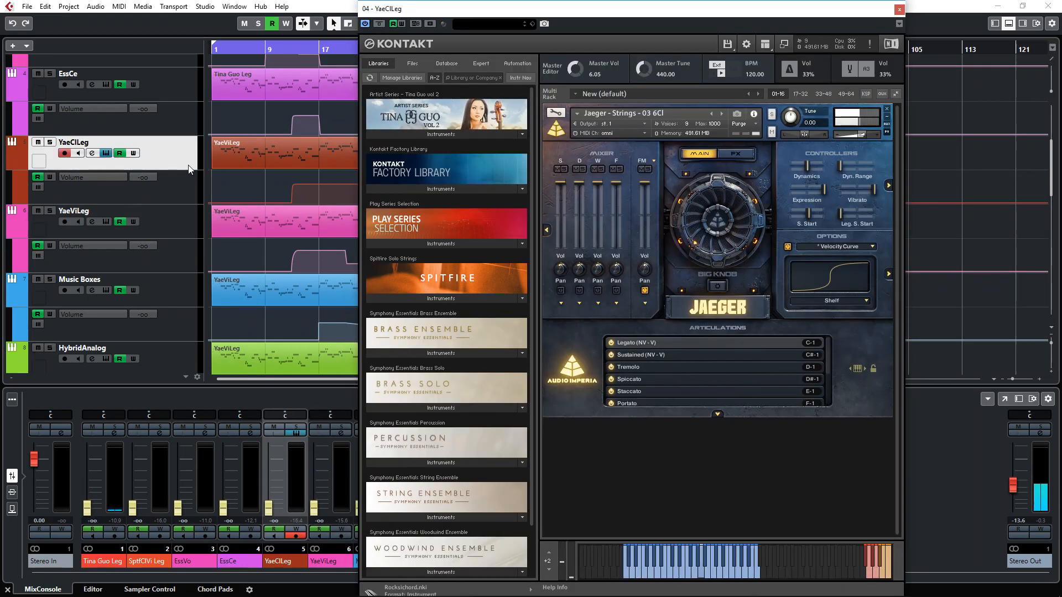
double_click(188, 167)
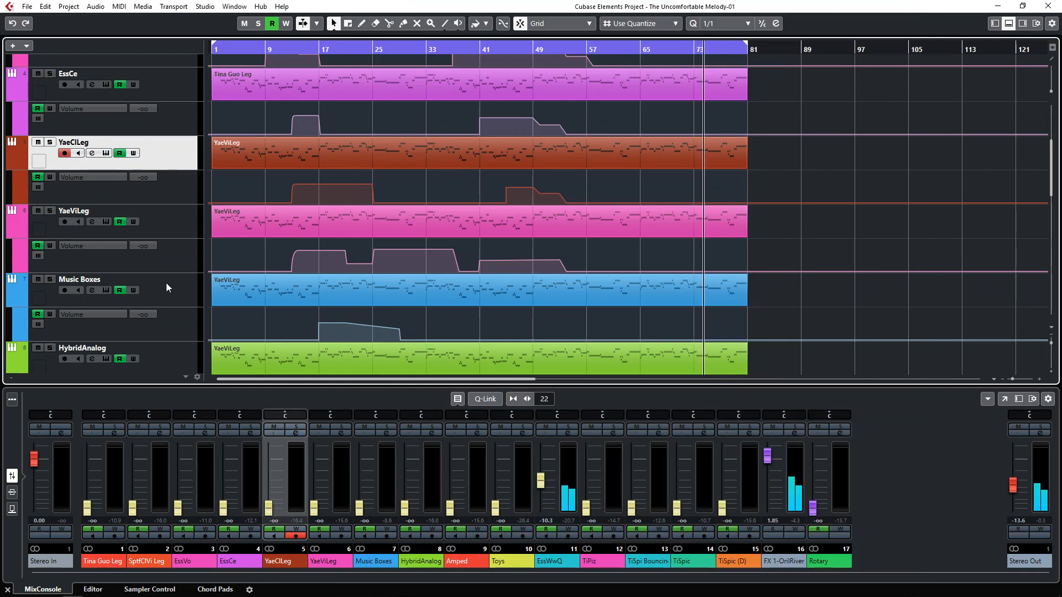
click(184, 214)
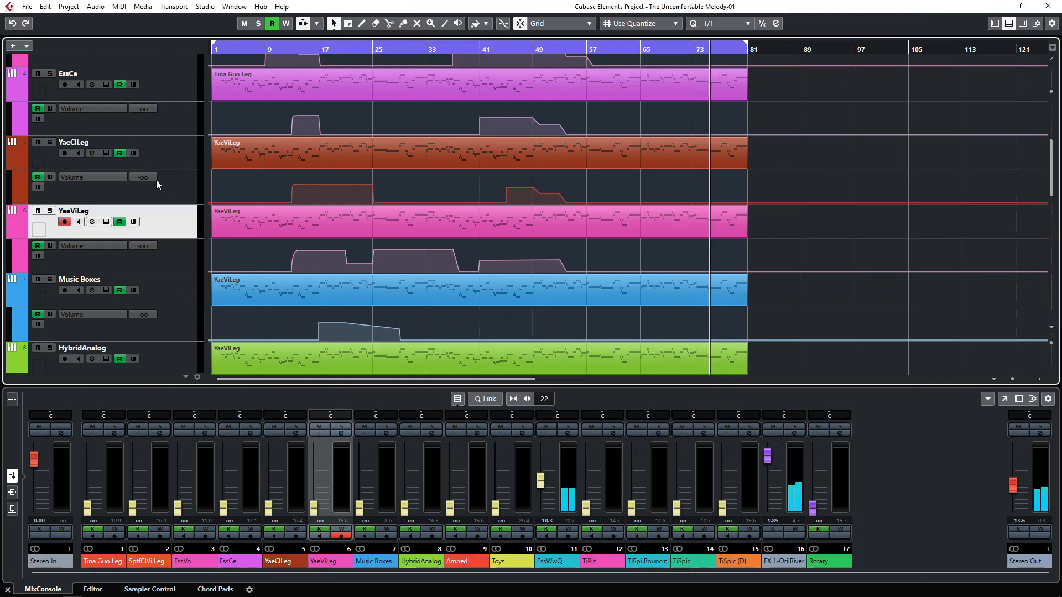
Step: Check the Music Boxes track's instrument window and close it
click(180, 284)
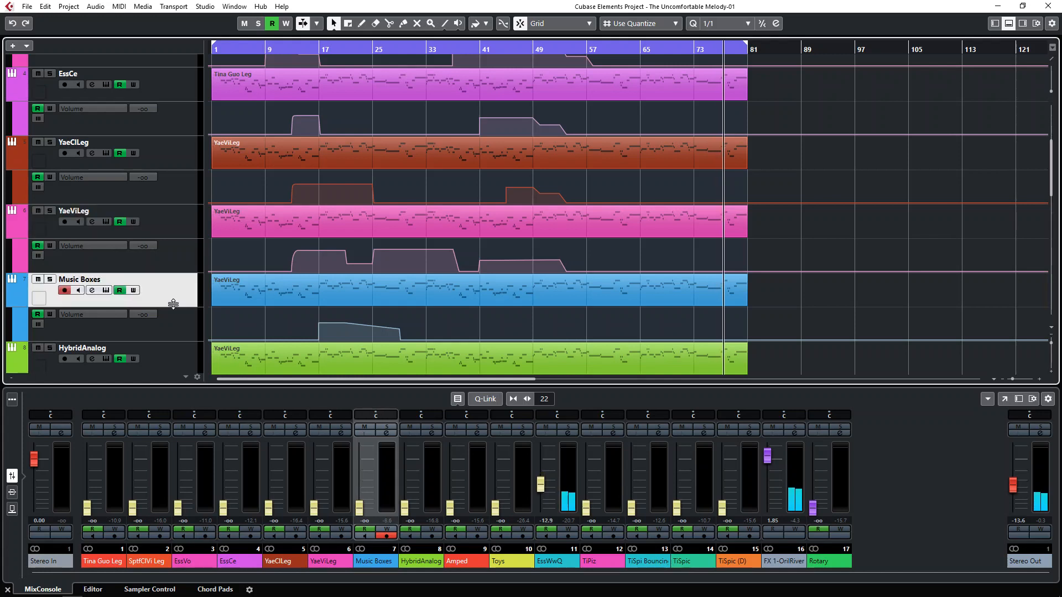
scroll(173, 304, down, 2)
key(alt+shift+e)
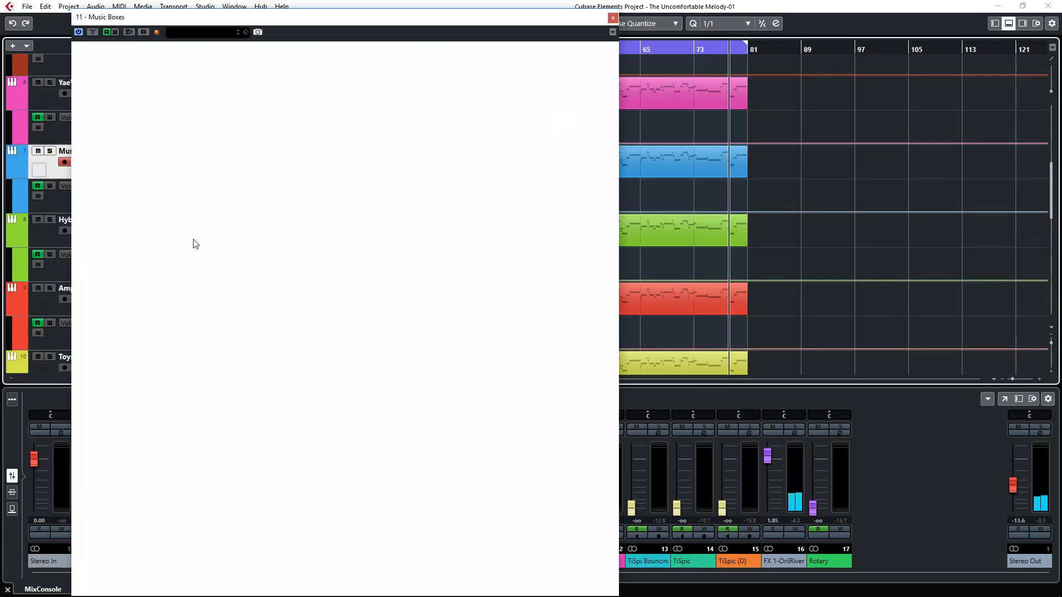
key(Escape)
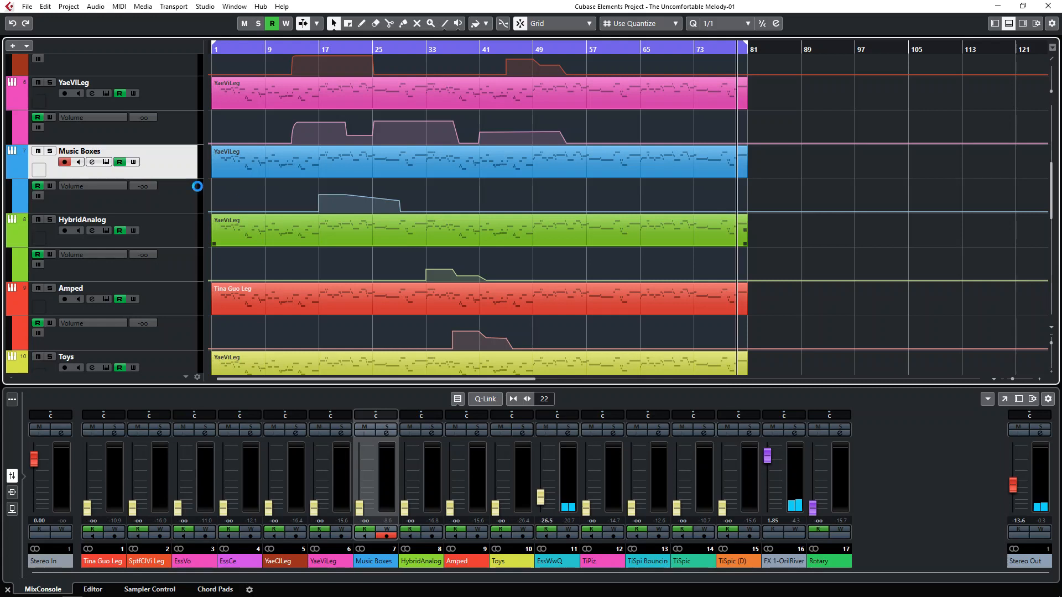
key(alt+shift+e)
key(Escape)
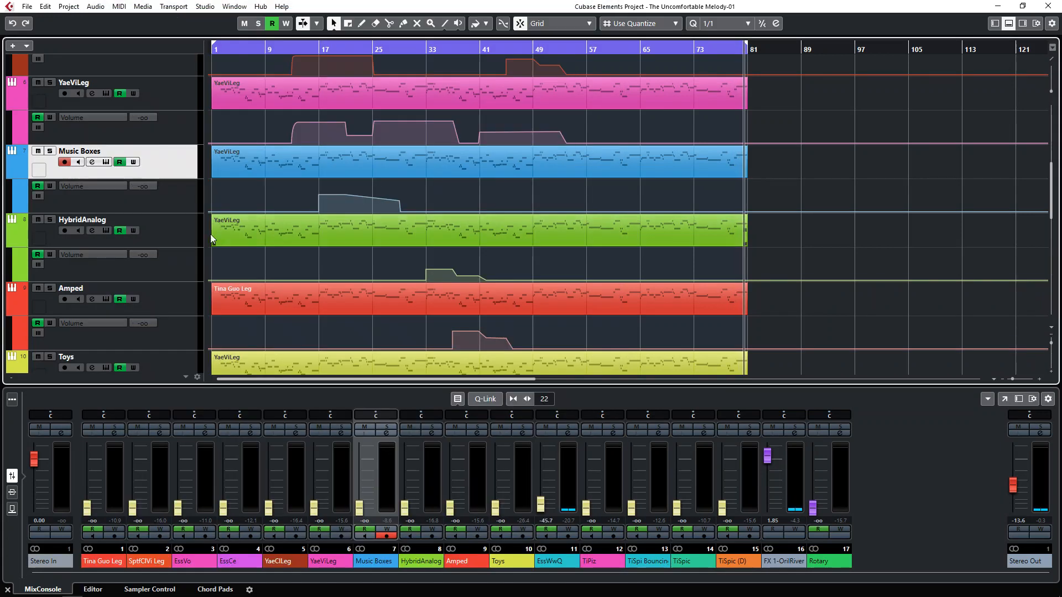
Step: View the HybridAnalog track's Analog Dreams and Hybrid Keys instruments and the Amped track's Tina Guo Arco Legato, closing each
click(184, 238)
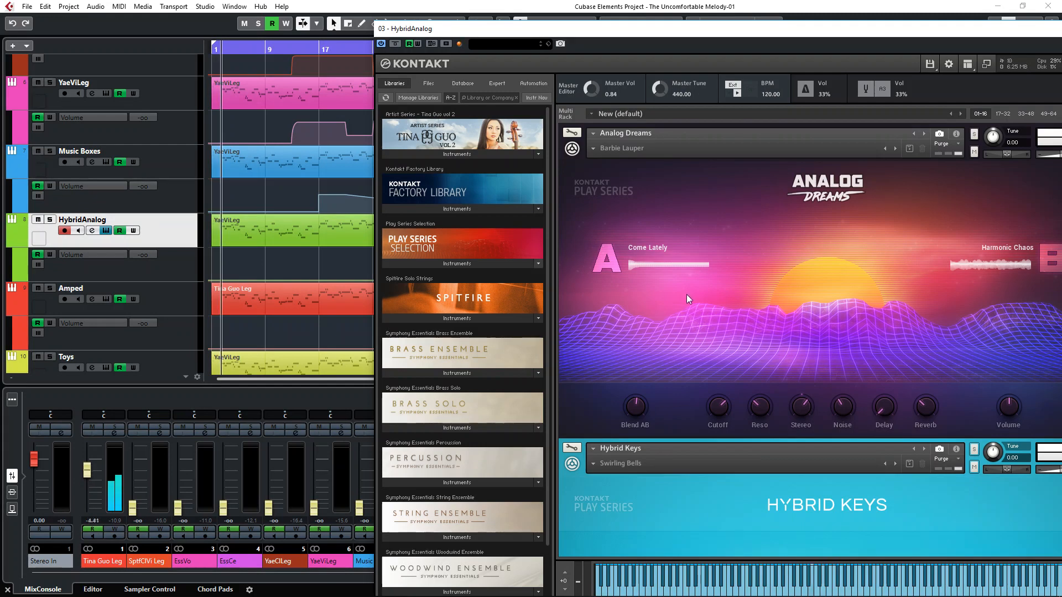
key(Escape)
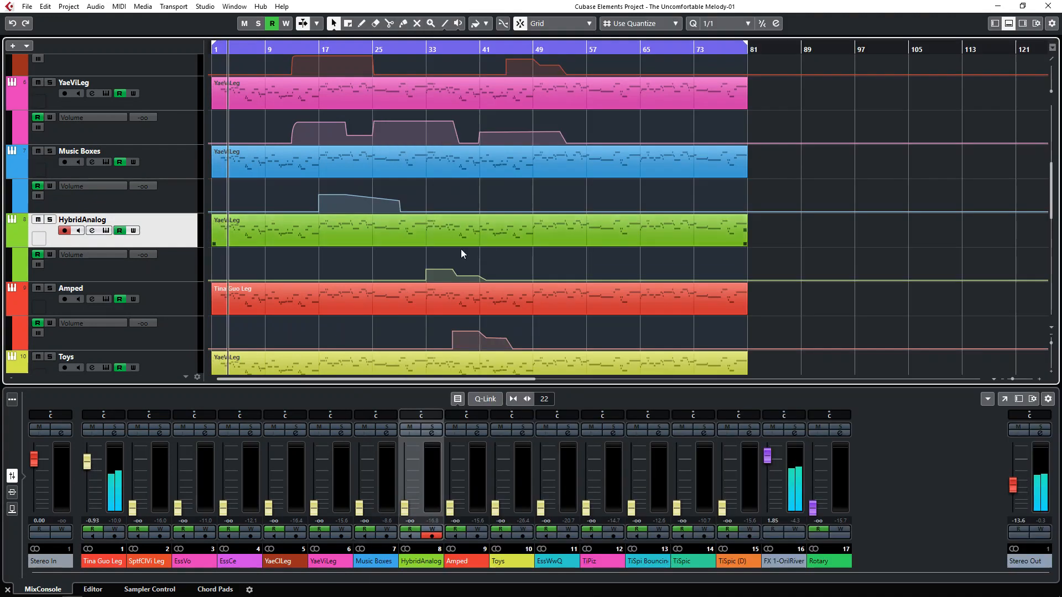
click(191, 304)
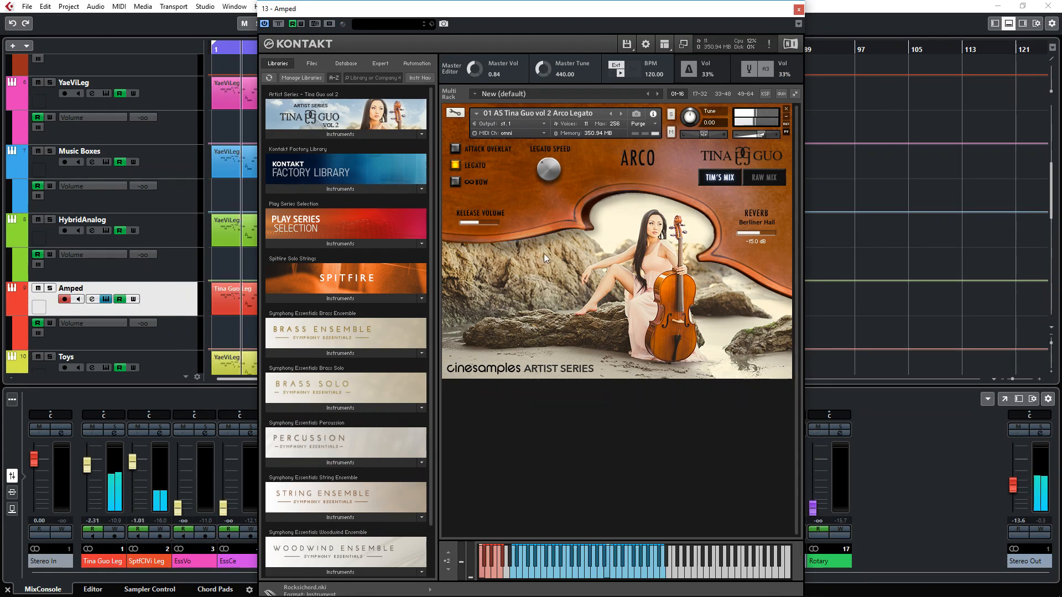
key(Escape)
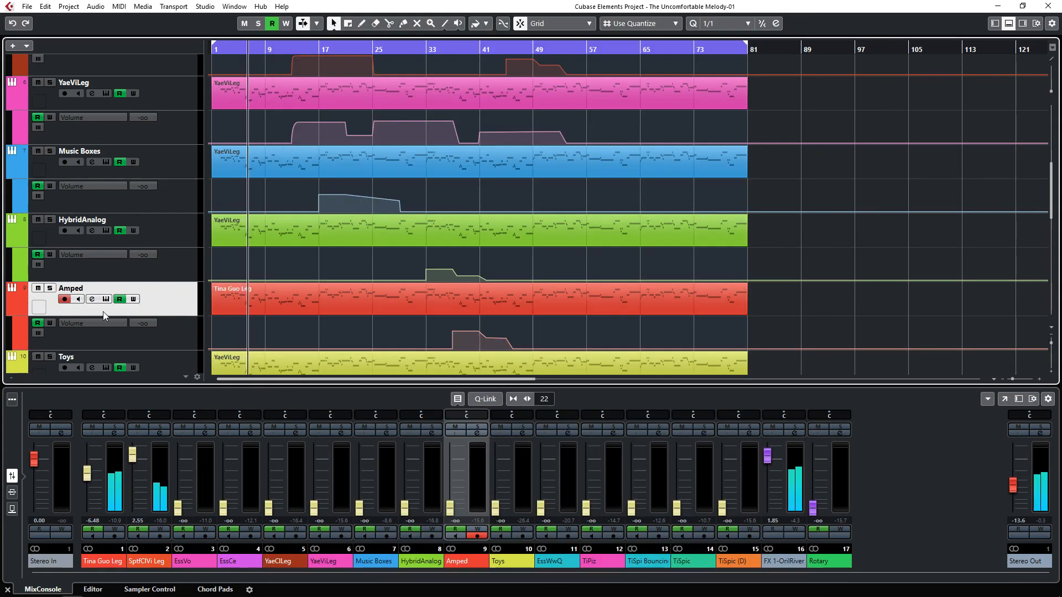
Step: Show the Inspector, review the Amped track's VST Amp Rack insert, and close it
key(alt+i)
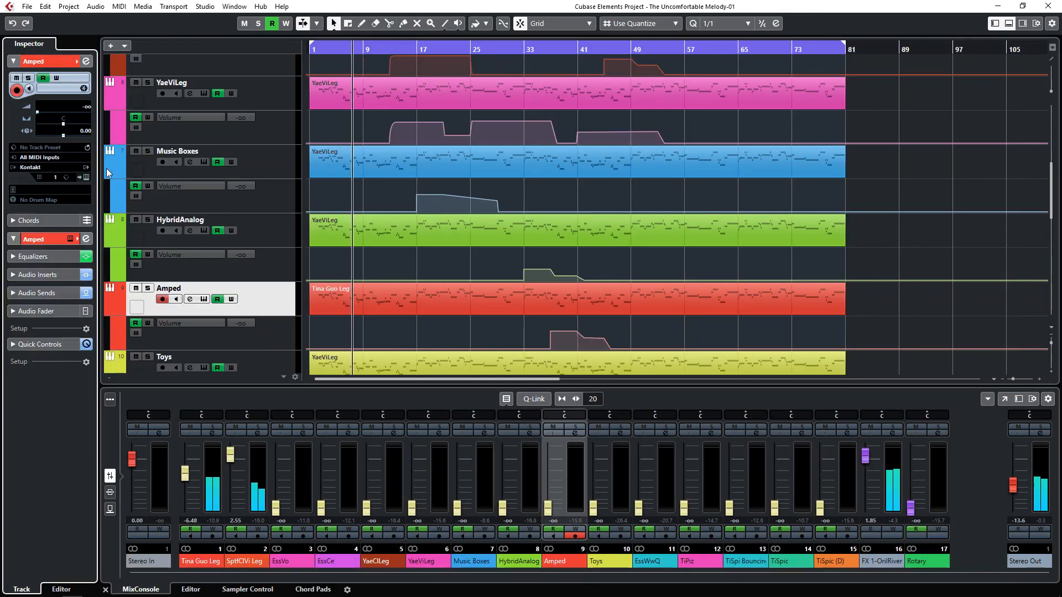
alt+click(40, 243)
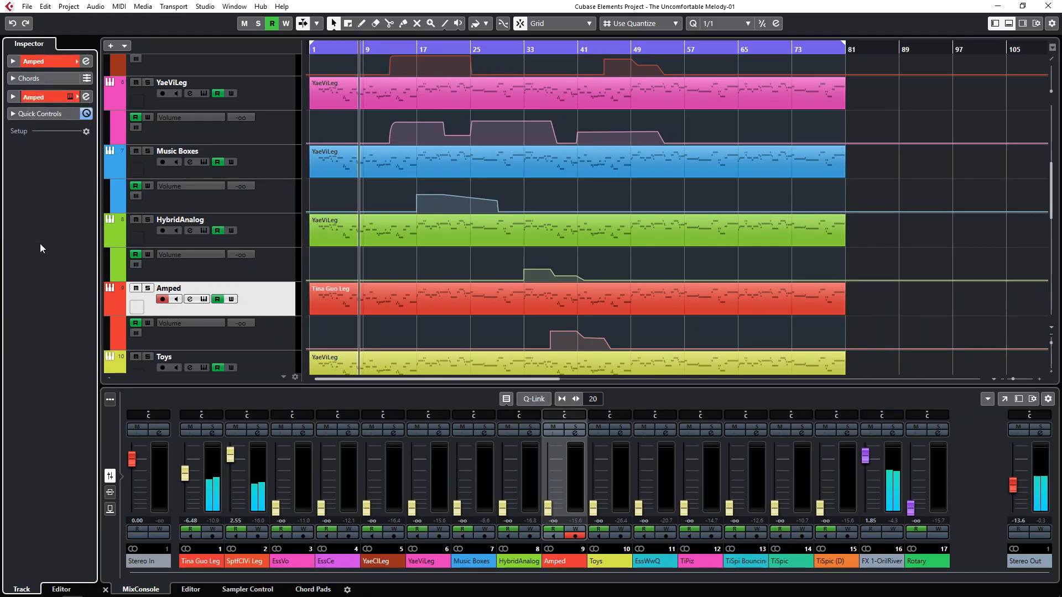
click(42, 95)
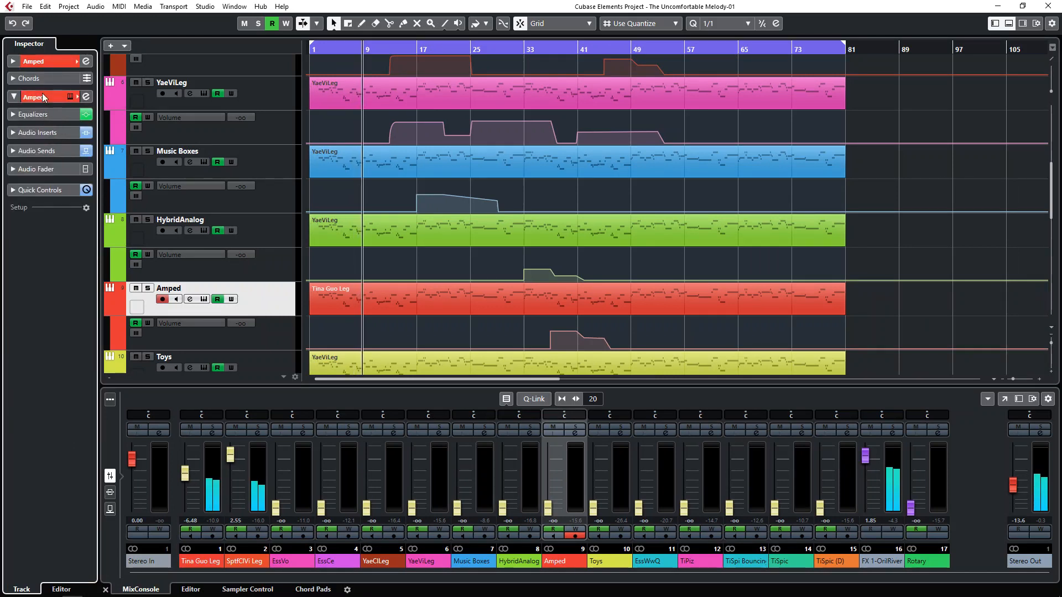
click(38, 132)
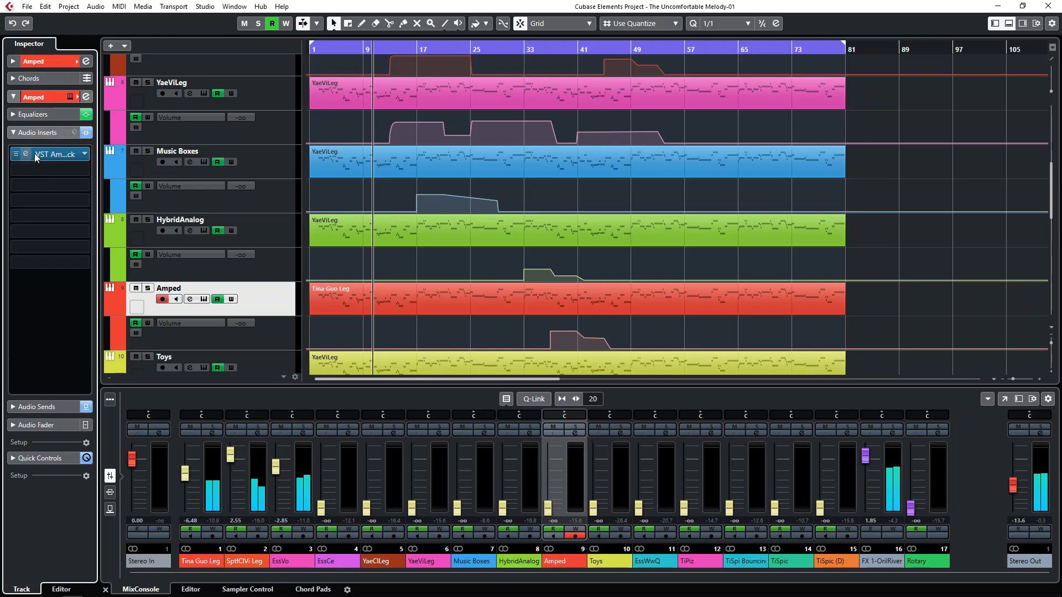
click(31, 153)
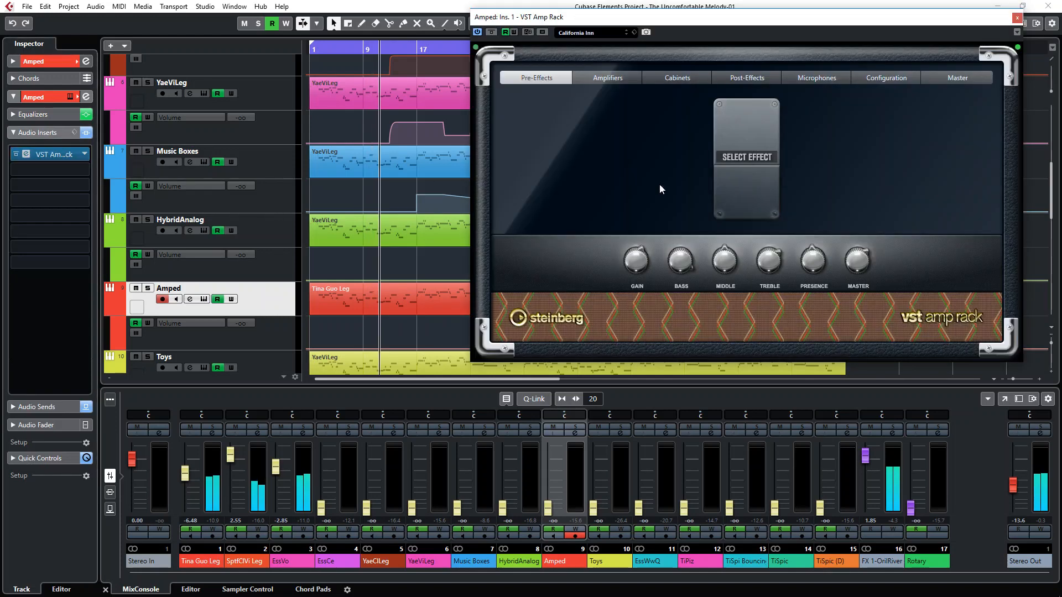
click(1017, 20)
Step: Move playback to around bar 39 and view the Toys track's Record Player Music Box instrument in Kontakt
scroll(294, 264, down, 3)
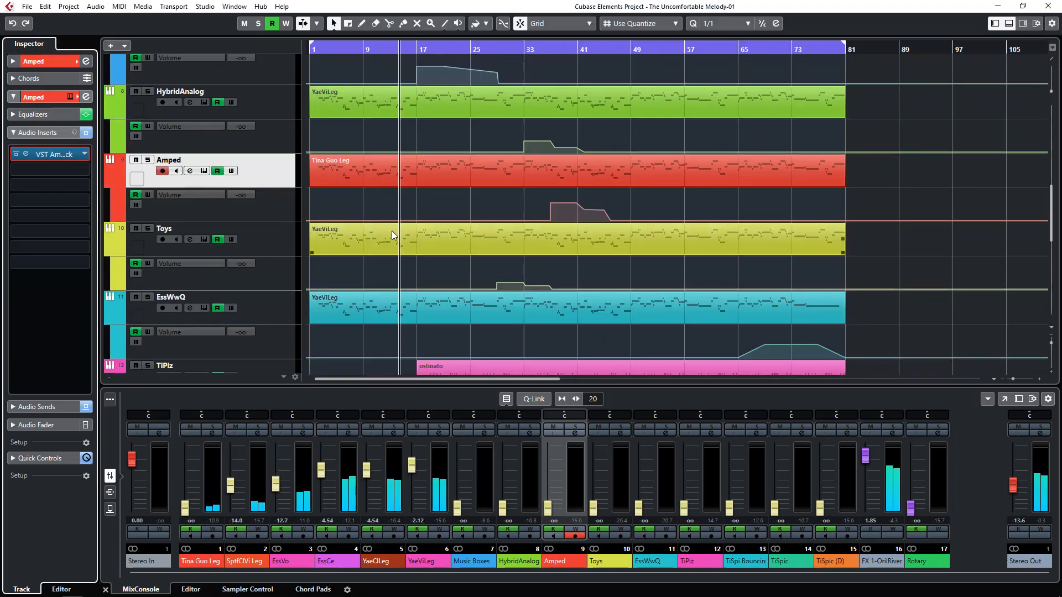
click(566, 64)
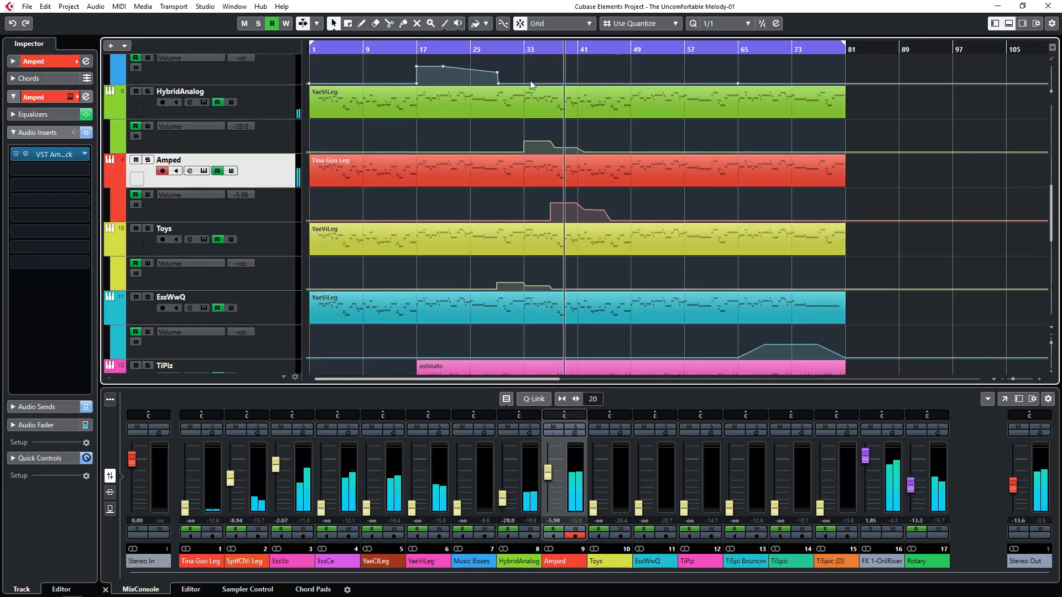
click(280, 247)
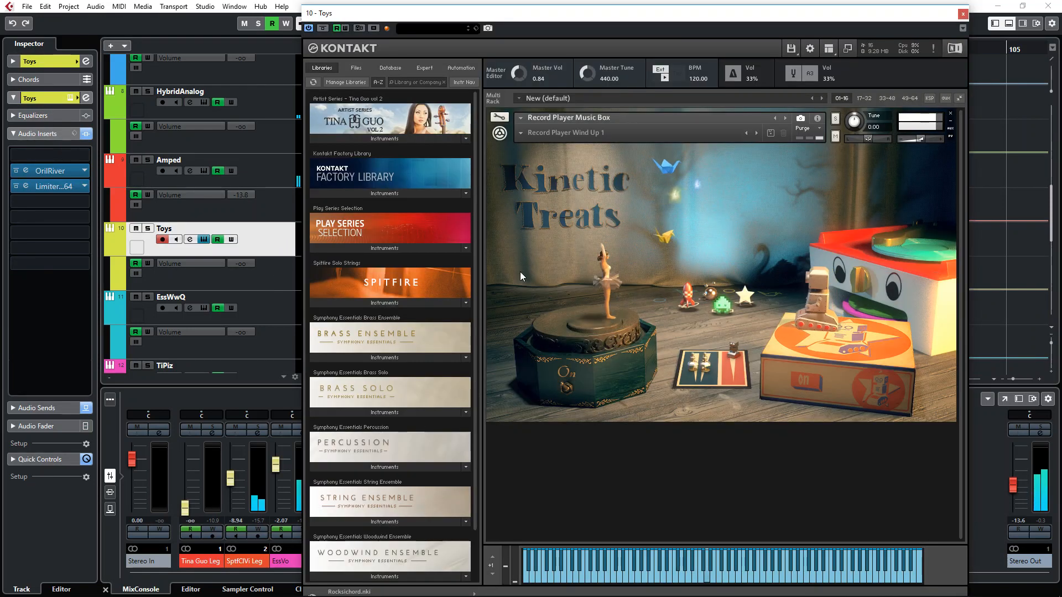
Step: Examine the EssWwQ track's Woodwind Quintet Essential instrument, replay the arrangement from about bar 70, and close Kontakt
scroll(278, 296, down, 2)
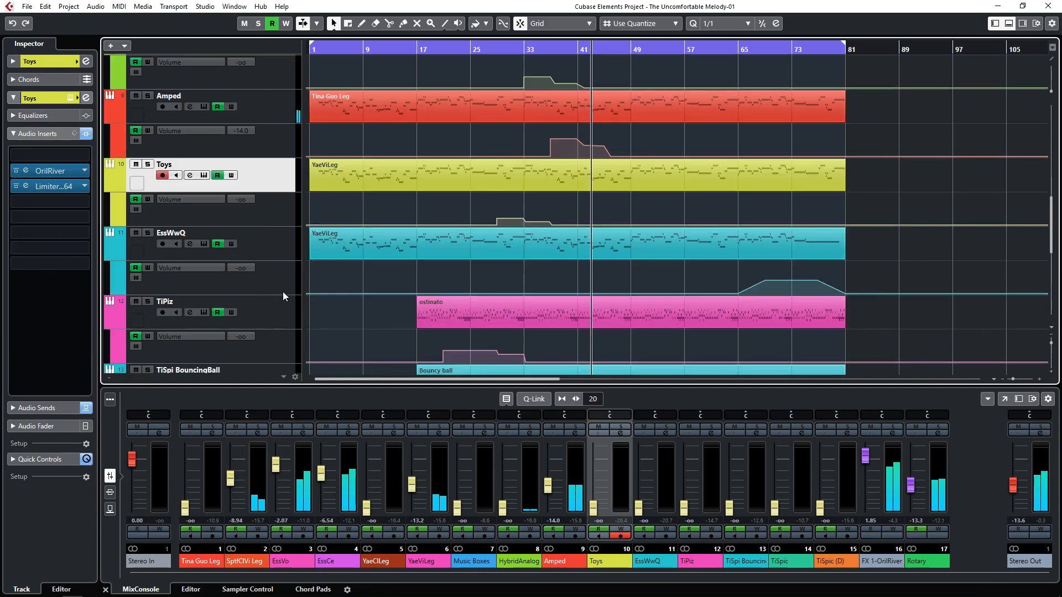
click(283, 292)
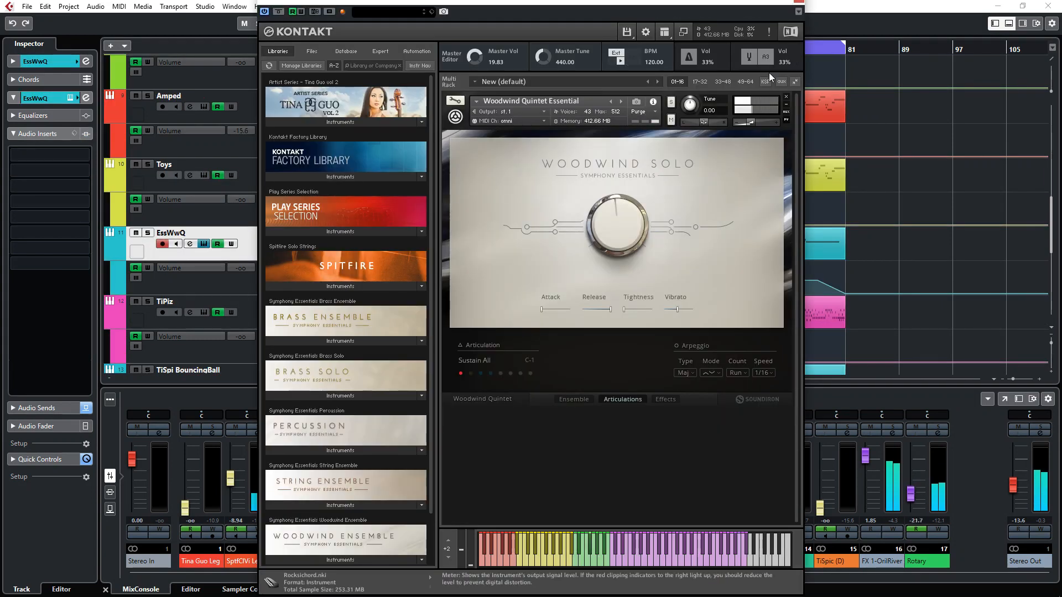
click(800, 2)
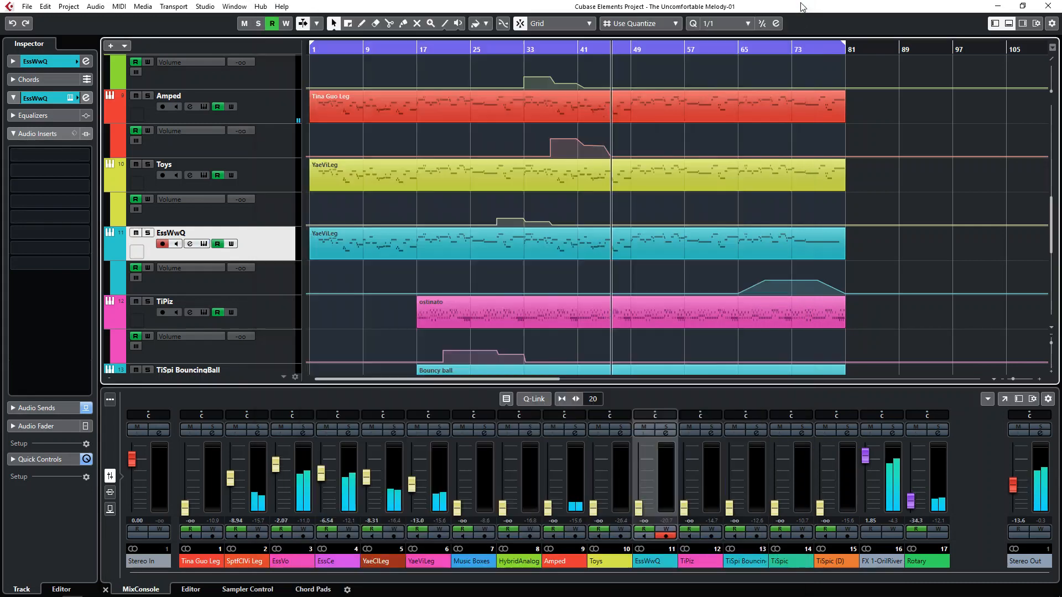
key(e)
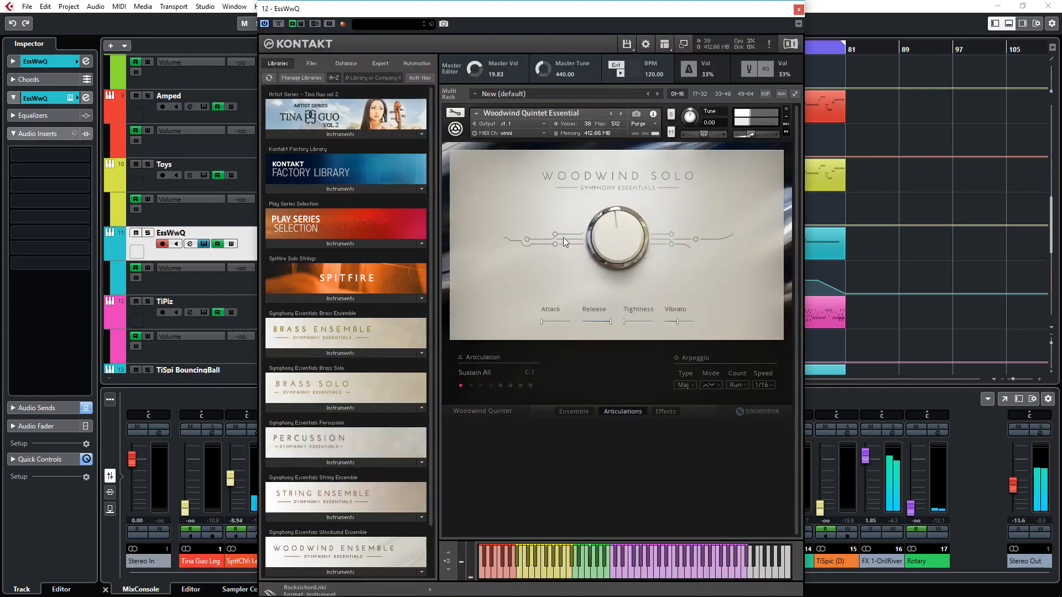
key(e)
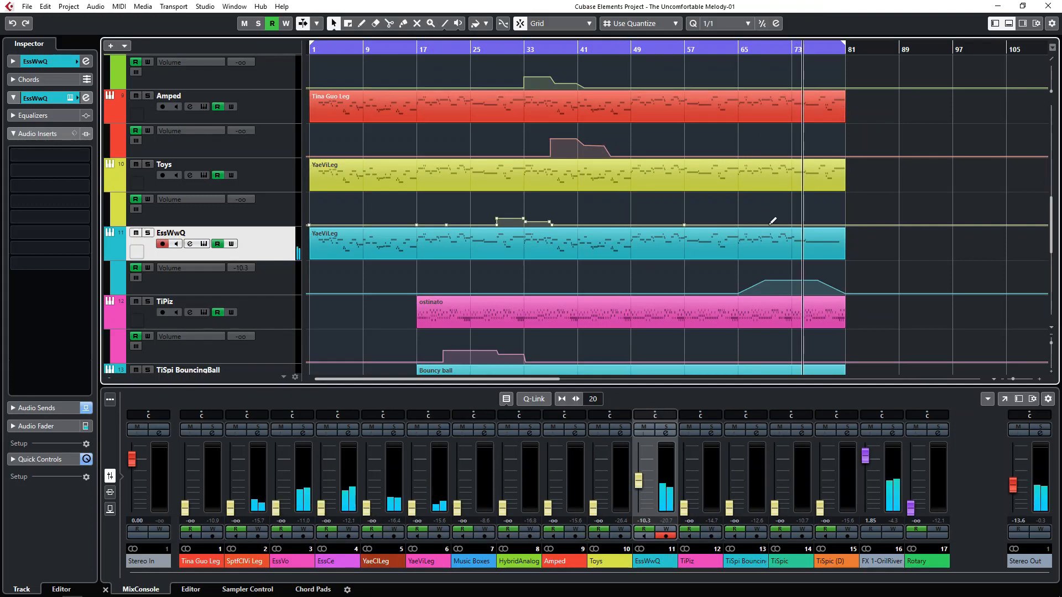
click(772, 49)
click(203, 244)
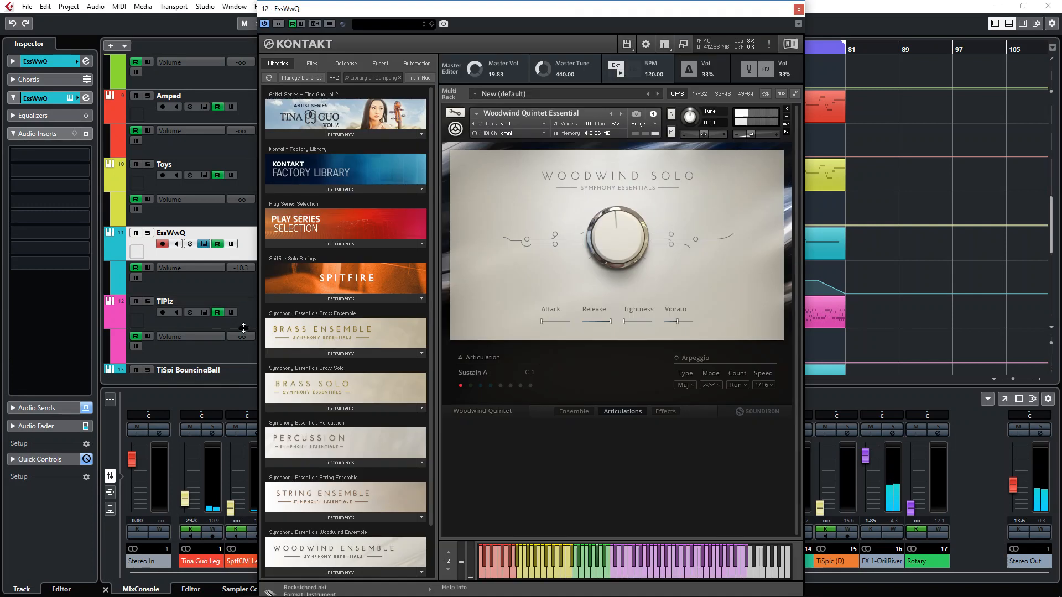
key(Escape)
Step: View the TiPiz track's Tina Guo Vib Pizz and the TiSpi BouncingBall track's Spiccato instruments, closing each
click(203, 312)
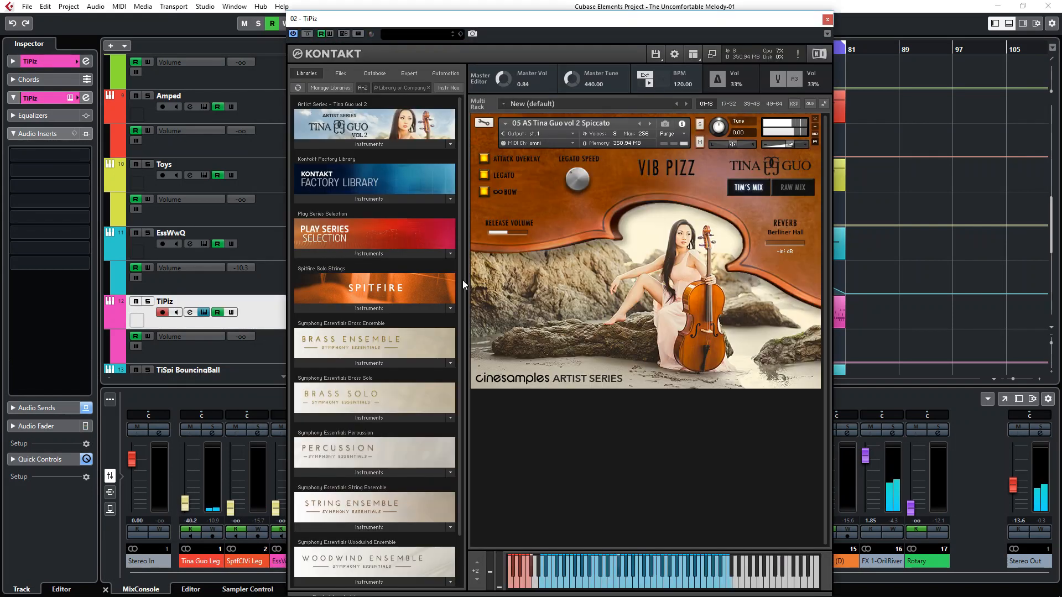
key(Escape)
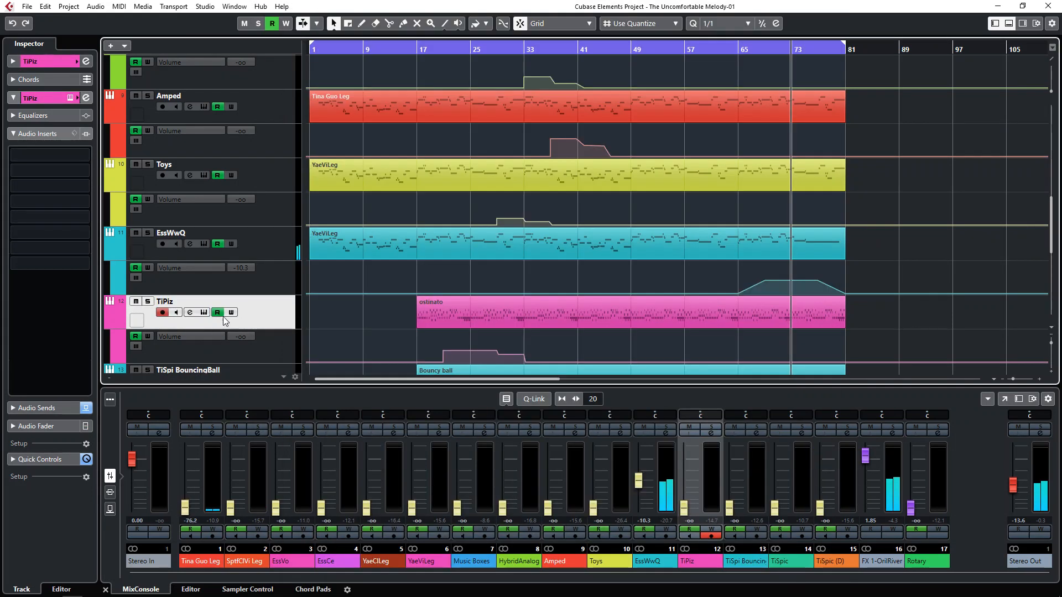
scroll(248, 302, down, 3)
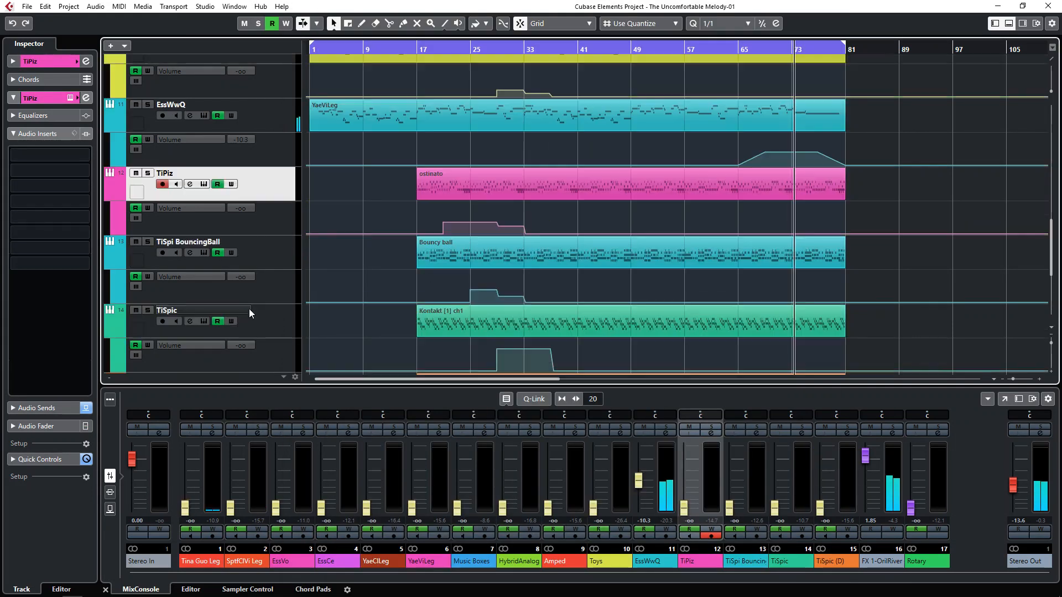
click(280, 250)
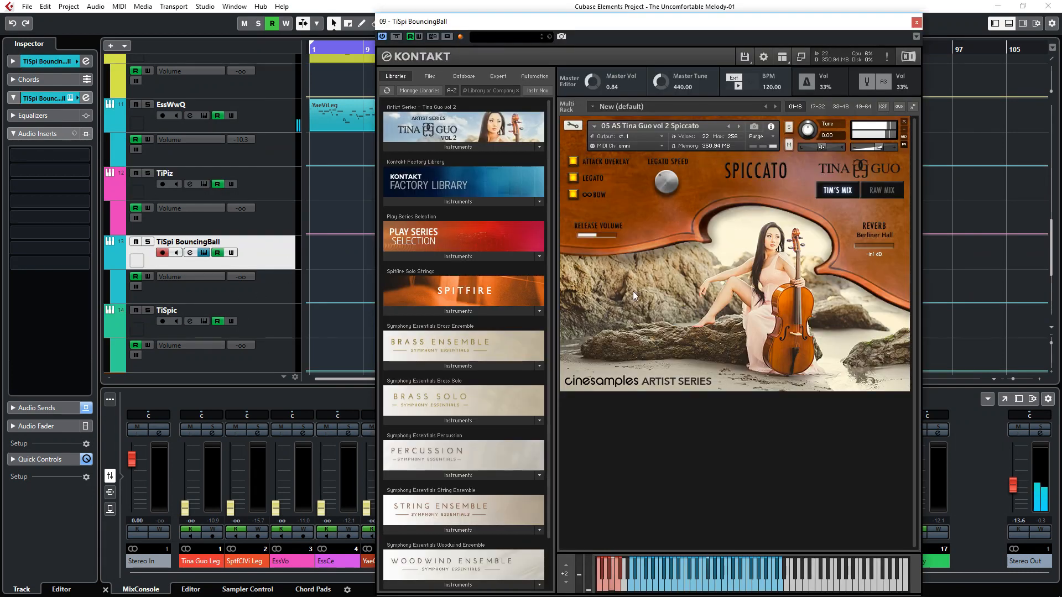
key(Escape)
Step: View the TiSpic track's Spiccato and the TiSpic (D) track's Marcato Tina Guo instruments in Kontakt, closing each
click(269, 320)
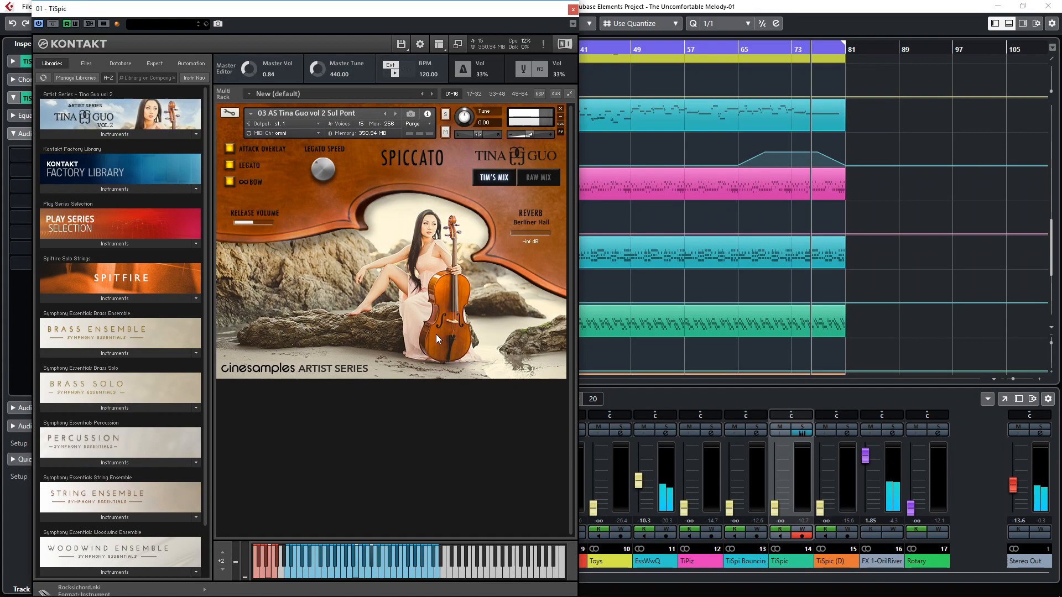
key(Escape)
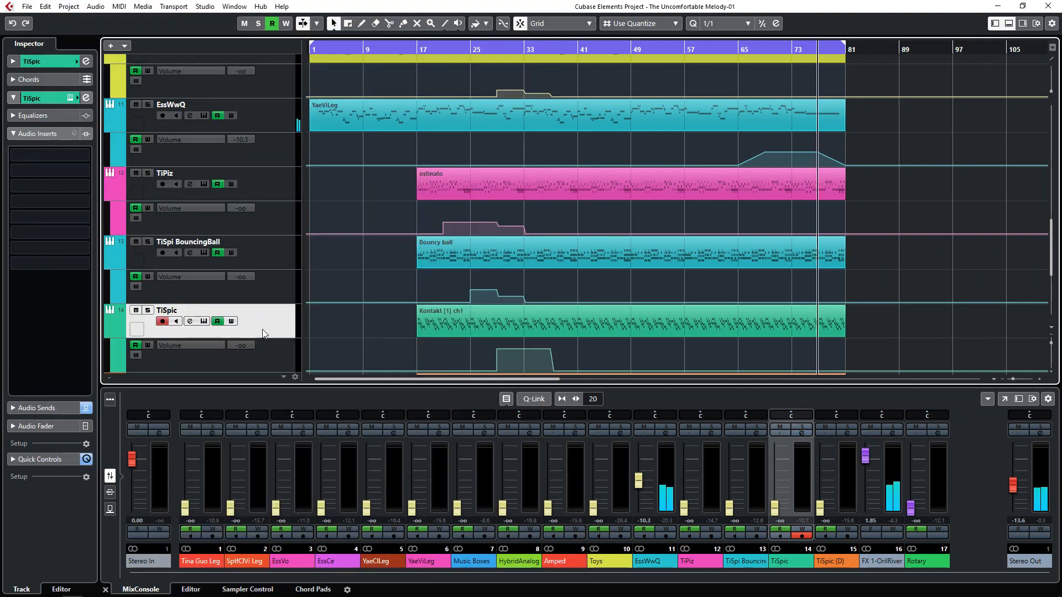
scroll(262, 329, down, 5)
click(275, 207)
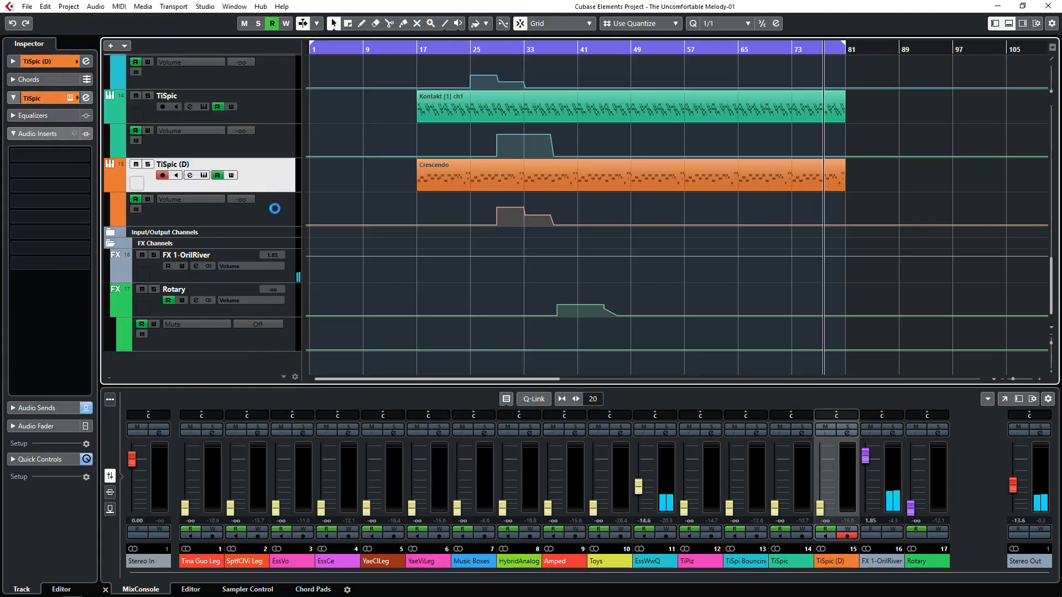
key(Escape)
key(e)
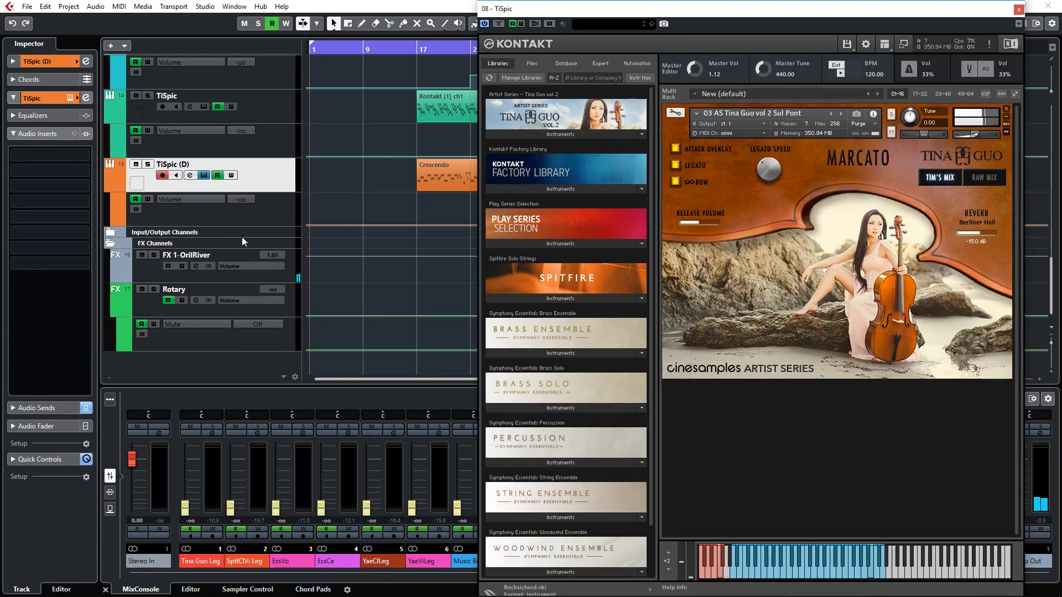
key(Escape)
Step: Rename the TiSpic (D) track as TiMarc
double_click(200, 163)
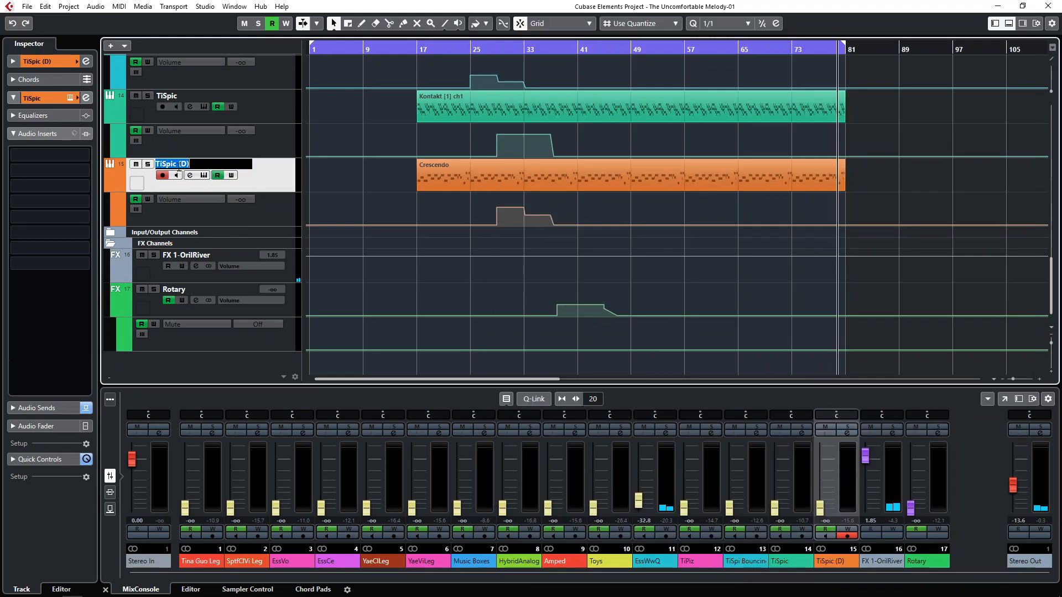
key(BackSpace)
key(BackSpace)
key(BackSpace)
key(BackSpace)
key(BackSpace)
key(BackSpace)
key(BackSpace)
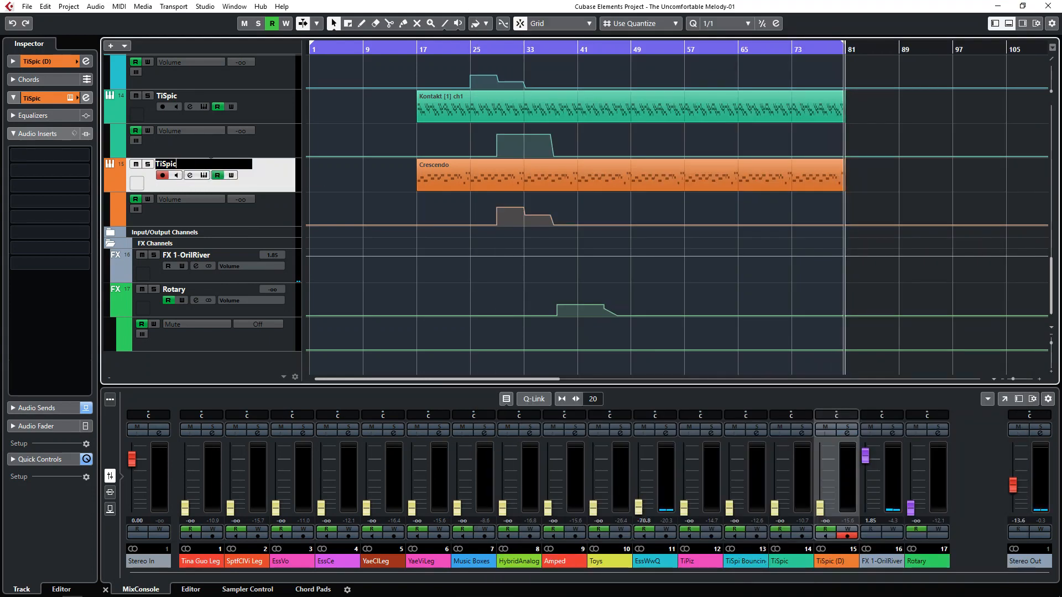
key(BackSpace)
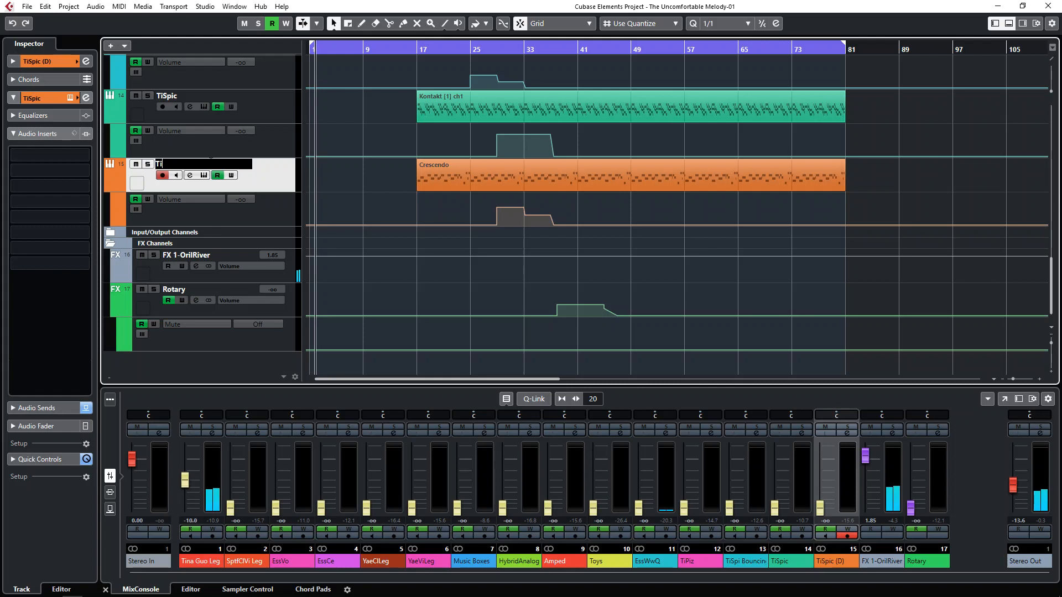
text(mar)
key(BackSpace)
key(BackSpace)
key(BackSpace)
text(M)
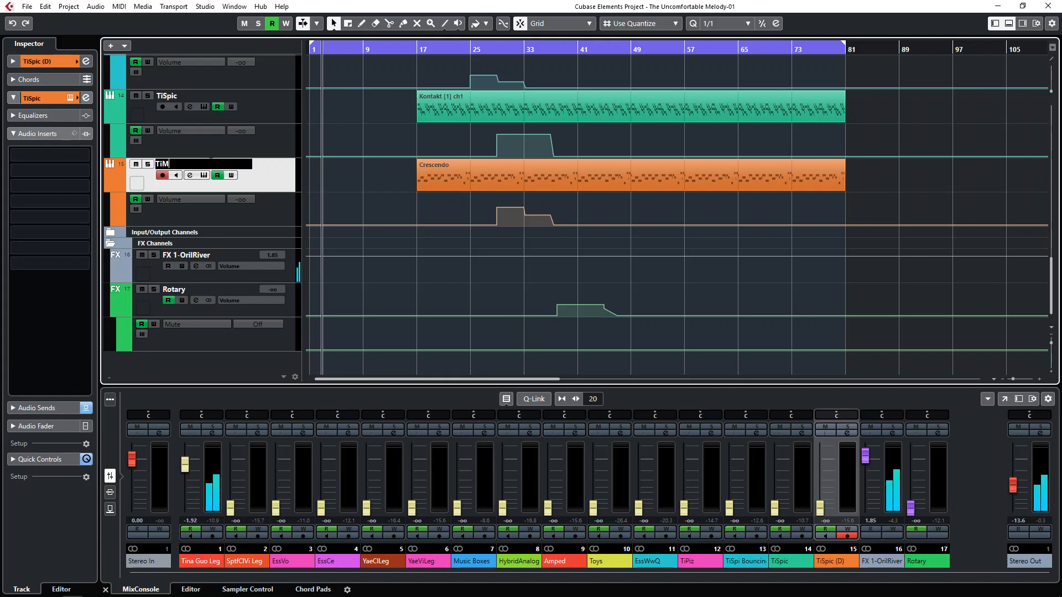
text(arc)
key(Return)
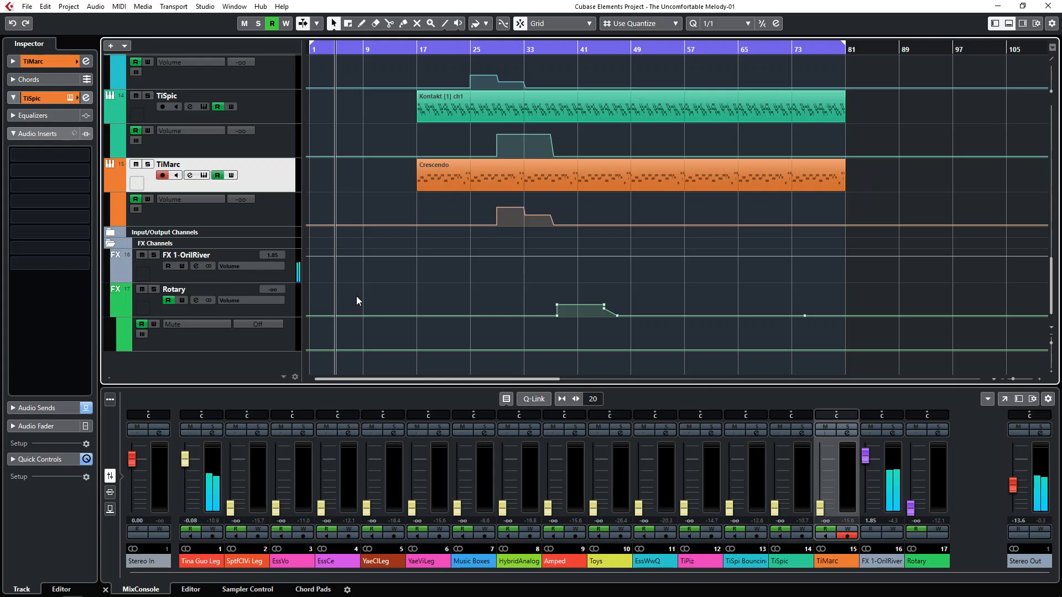
Step: Close The Uncomfortable Melody-01 project without saving it and switch to Multi Commander
key(ctrl+w)
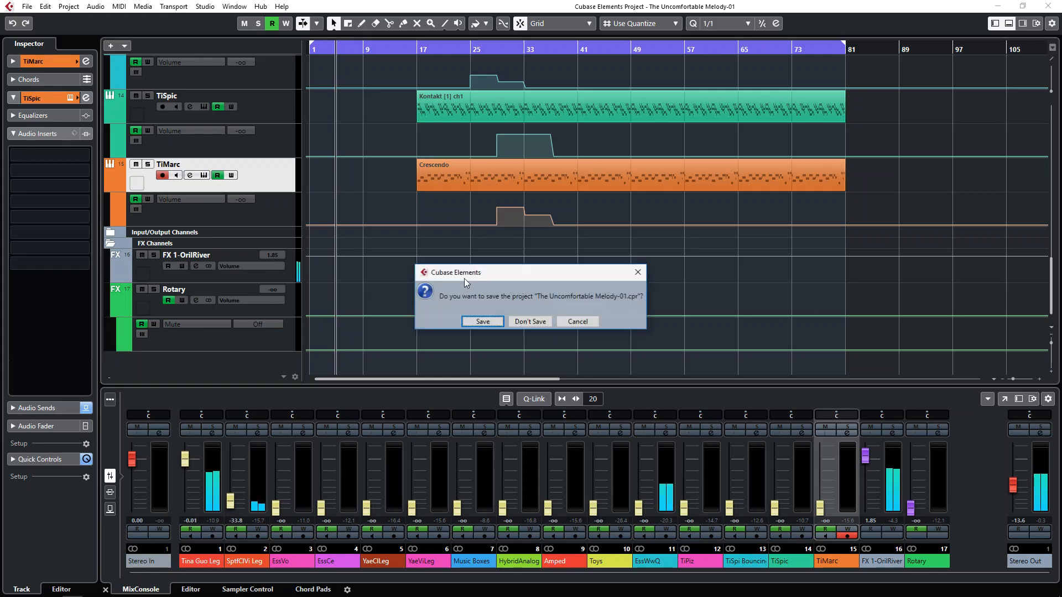
click(532, 322)
click(209, 465)
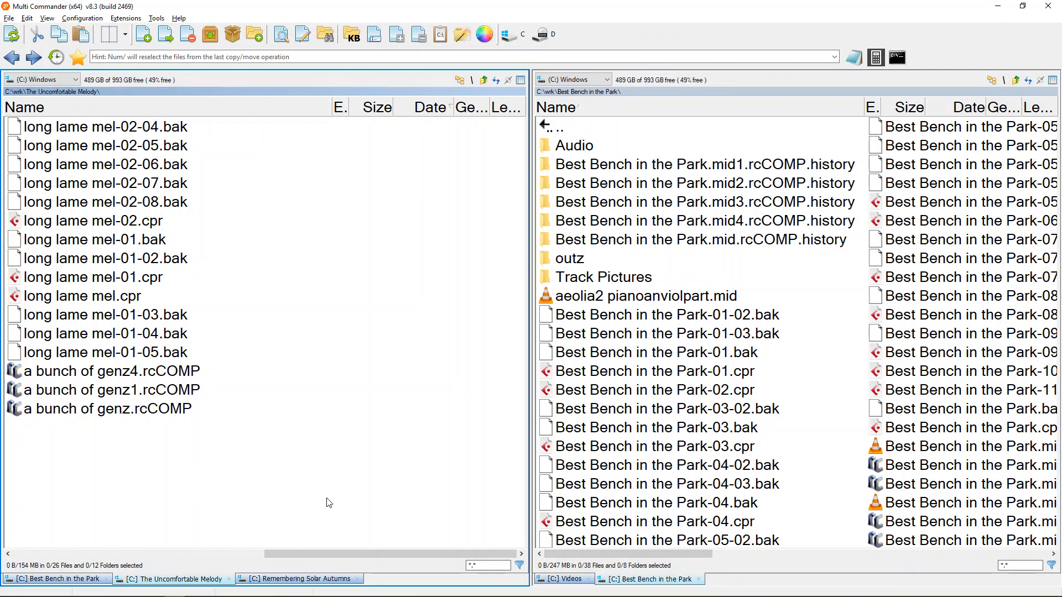
Step: Open Membering Solar4.rcCOMP from the Remembering Solar Autumns folder in RapidComposer
key(ctrl+Tab)
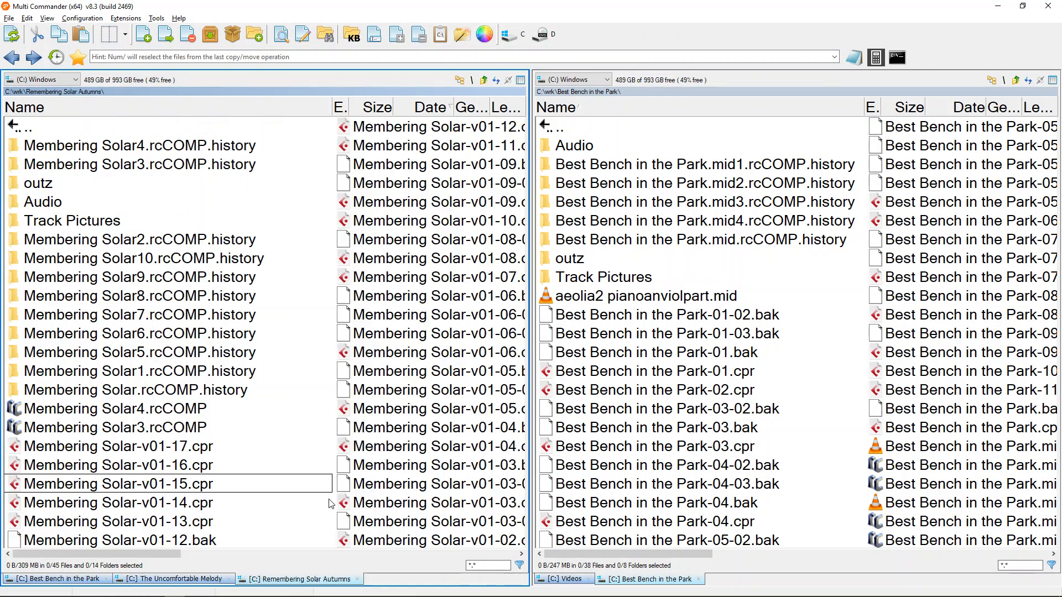
click(245, 429)
double_click(223, 410)
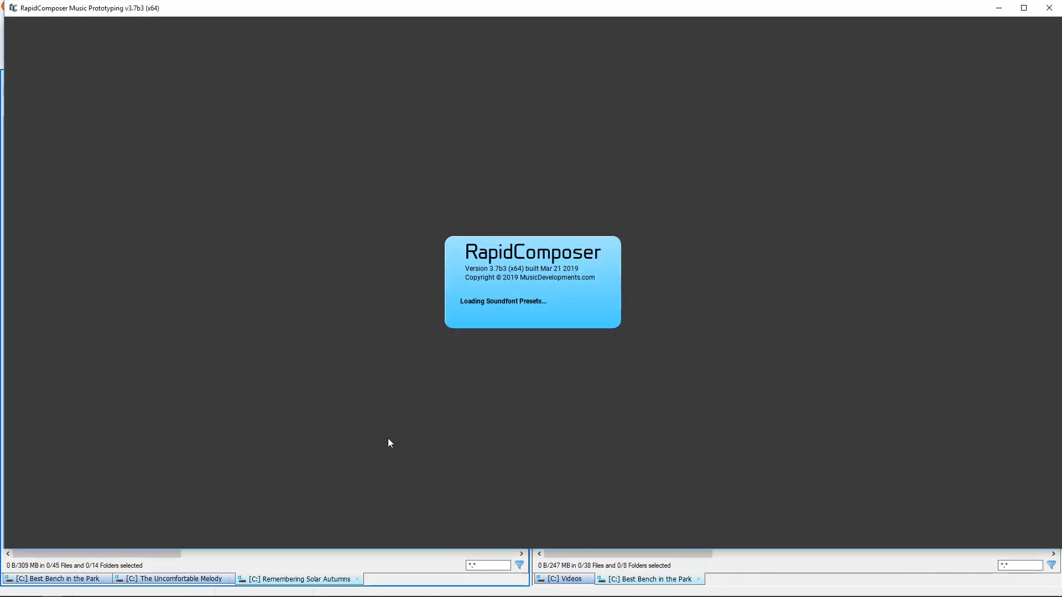
Step: Switch to OBS, move its window higher on the desktop to check the recording, and return to RapidComposer
key(alt+Tab)
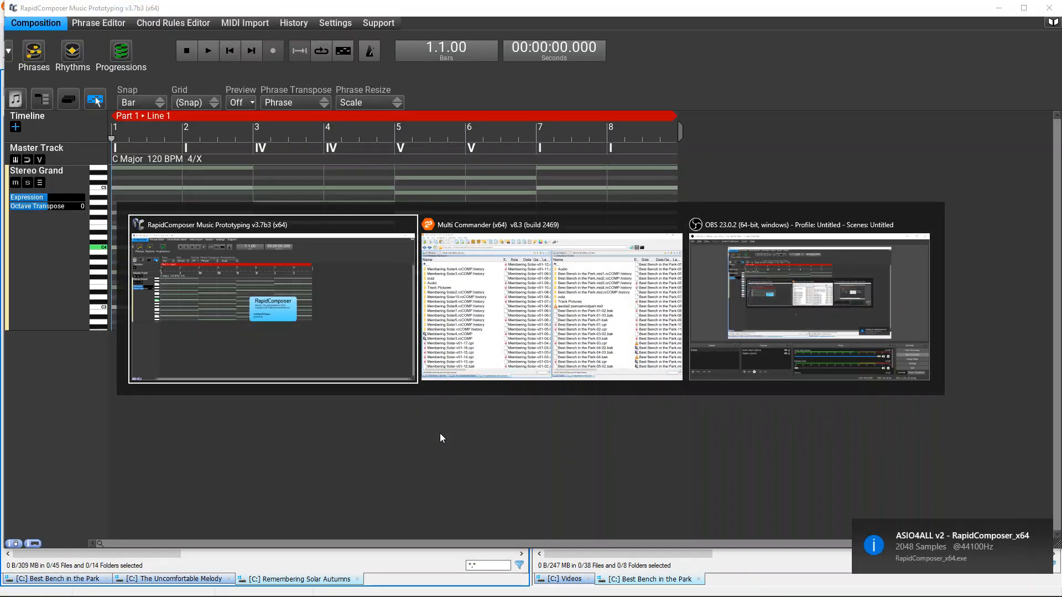
key(alt+Tab)
key(alt+Tab)
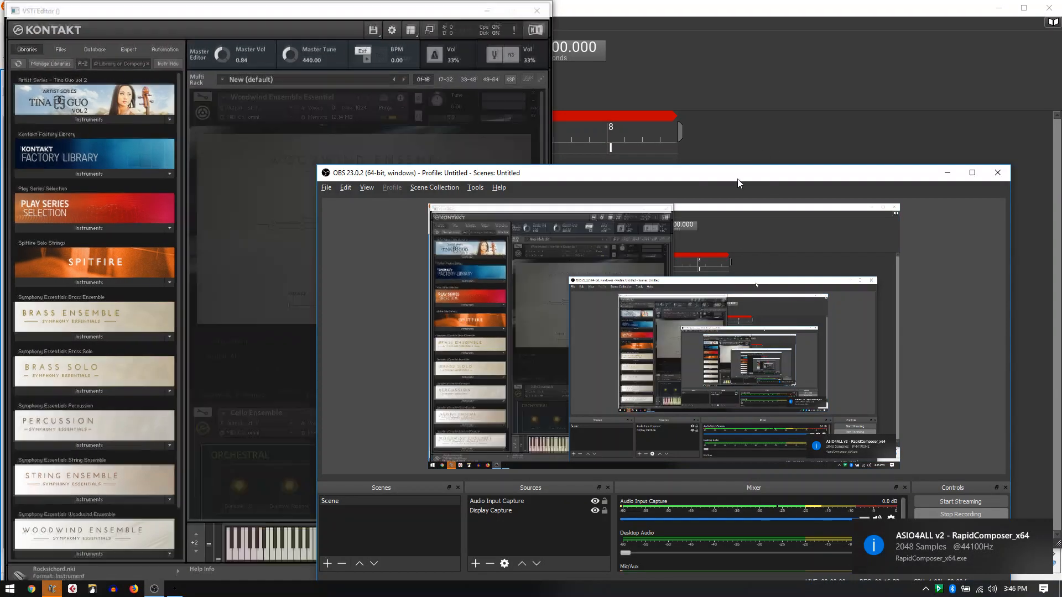
drag(737, 178, 754, 87)
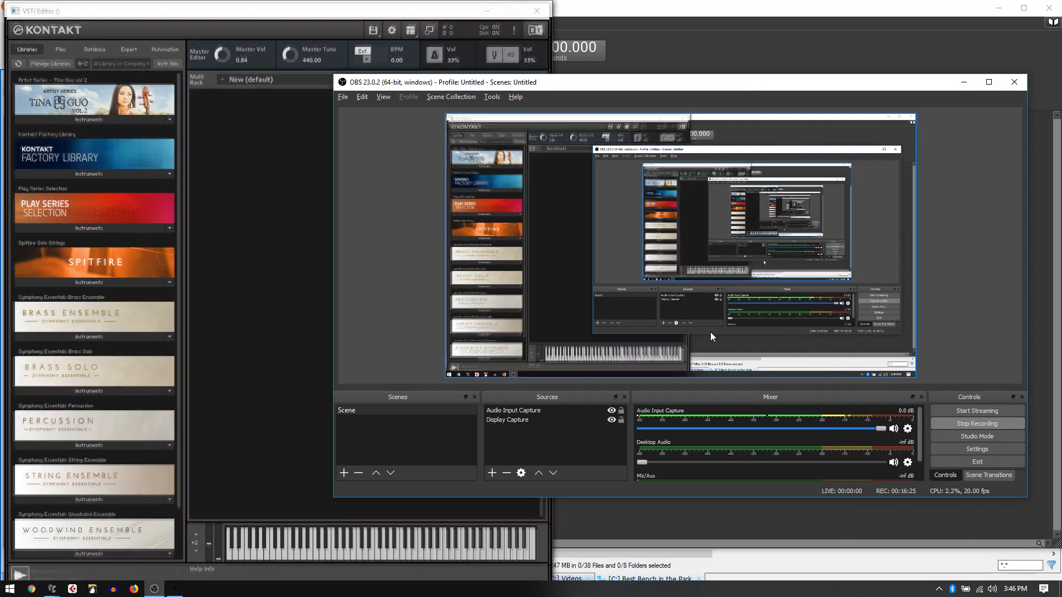
key(alt+Tab)
click(331, 320)
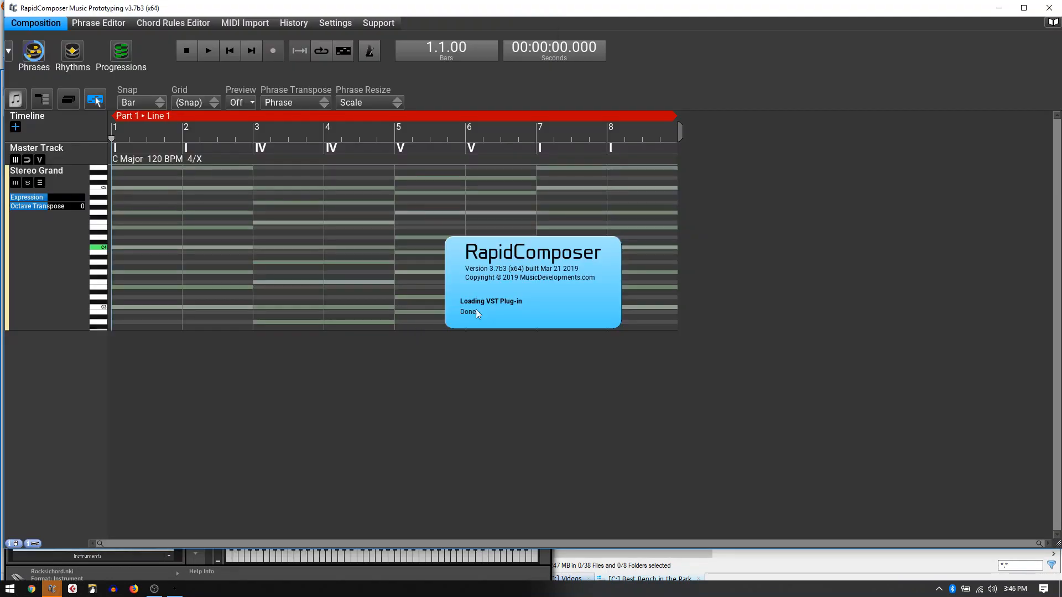
key(alt+Tab)
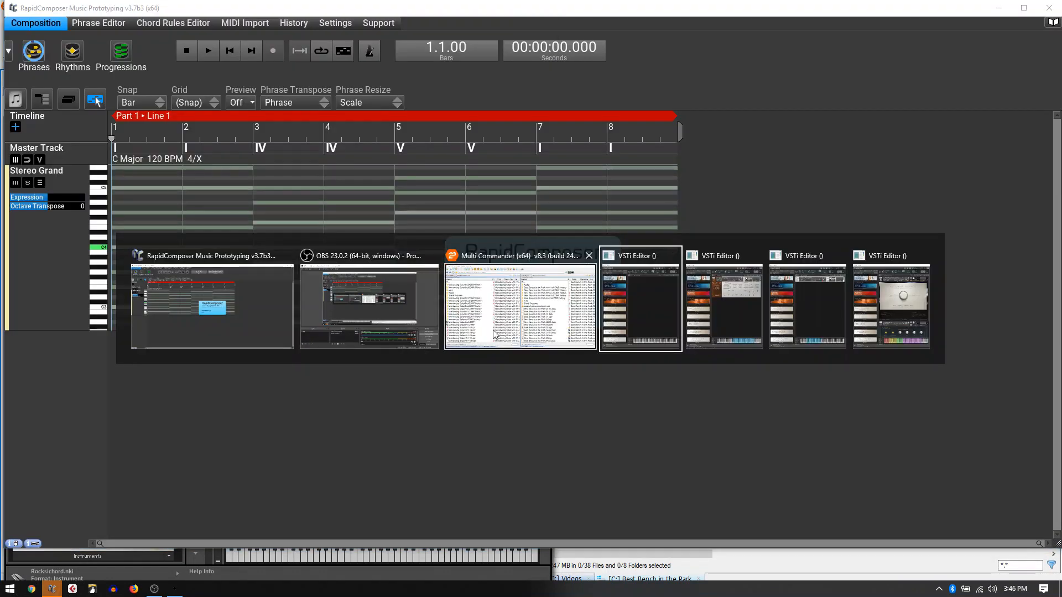
click(669, 255)
key(alt+Tab)
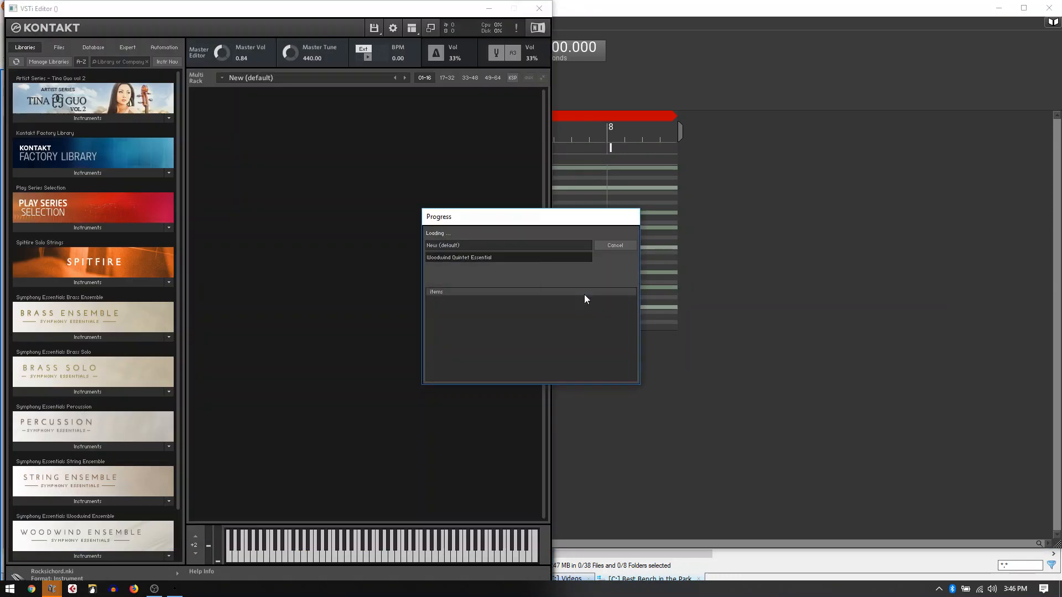
key(alt+Tab)
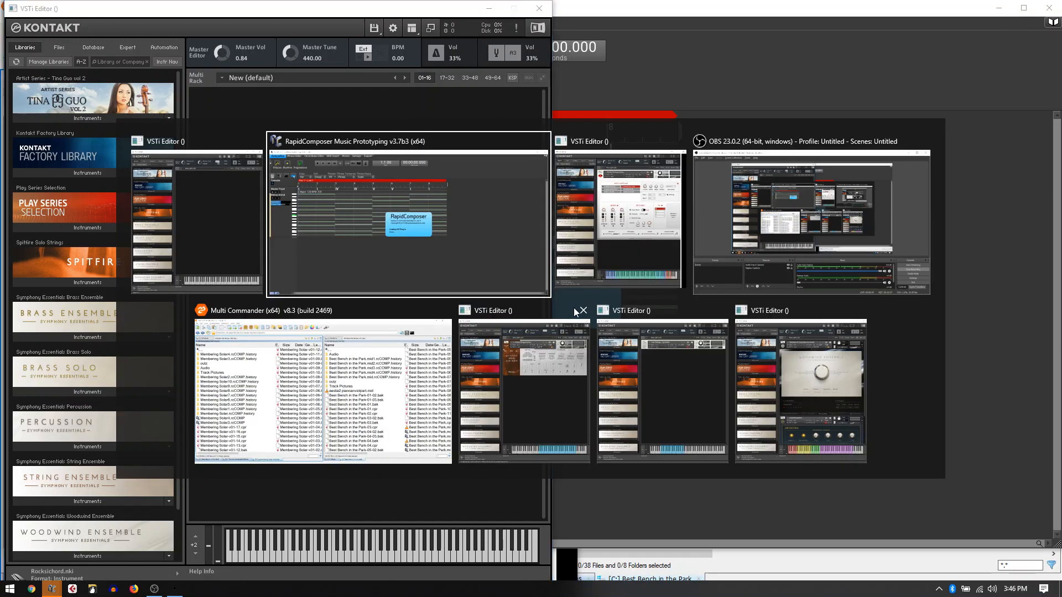
key(alt+Tab)
key(alt+Tab)
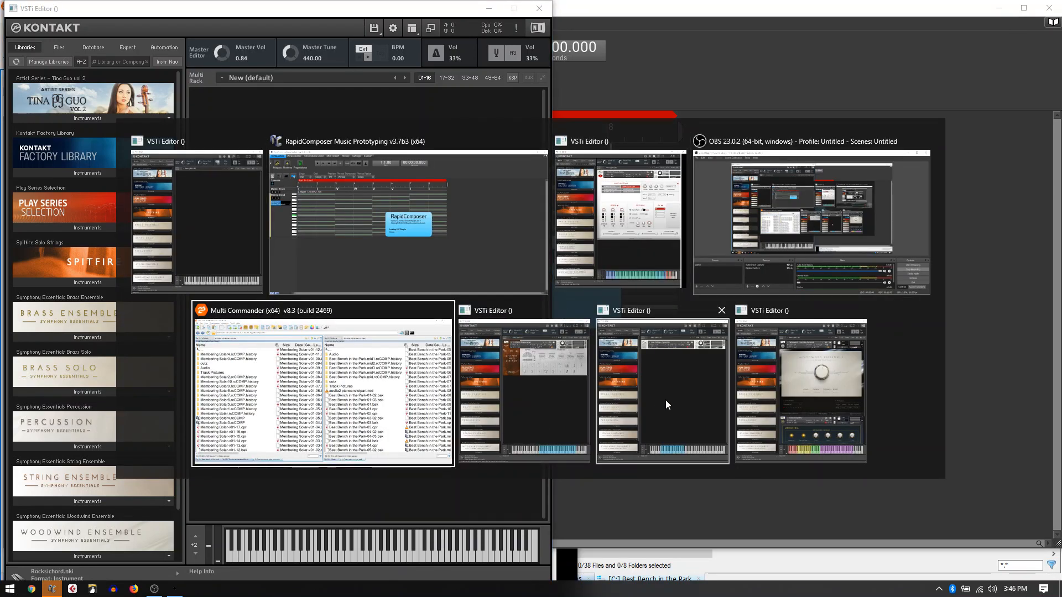
key(Escape)
key(alt+Tab)
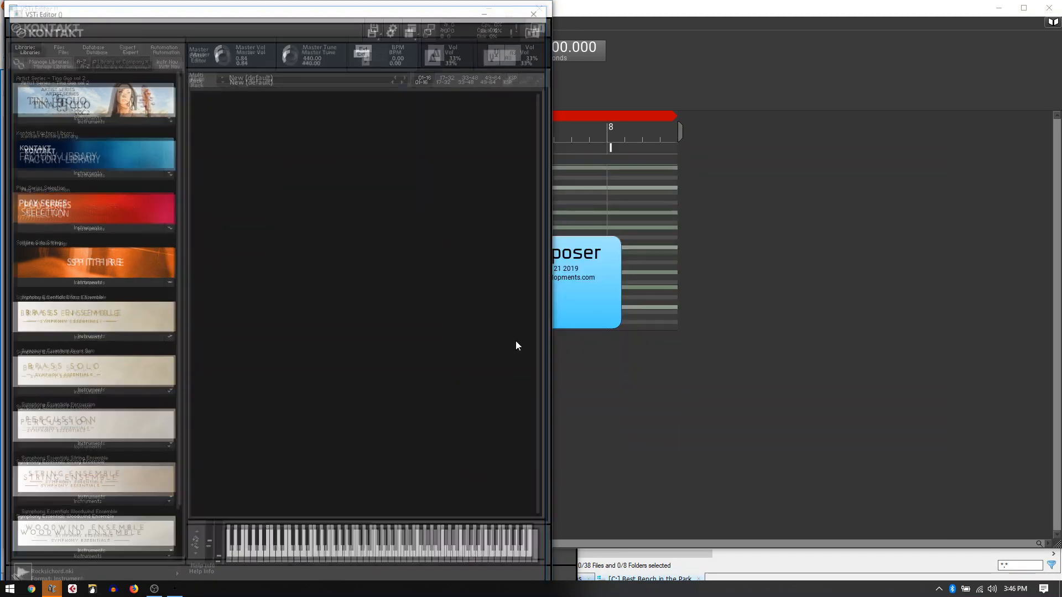
key(alt+Tab)
key(alt+Tab)
key(alt+Tab)
key(alt+Tab)
key(alt+Tab)
key(alt+Tab)
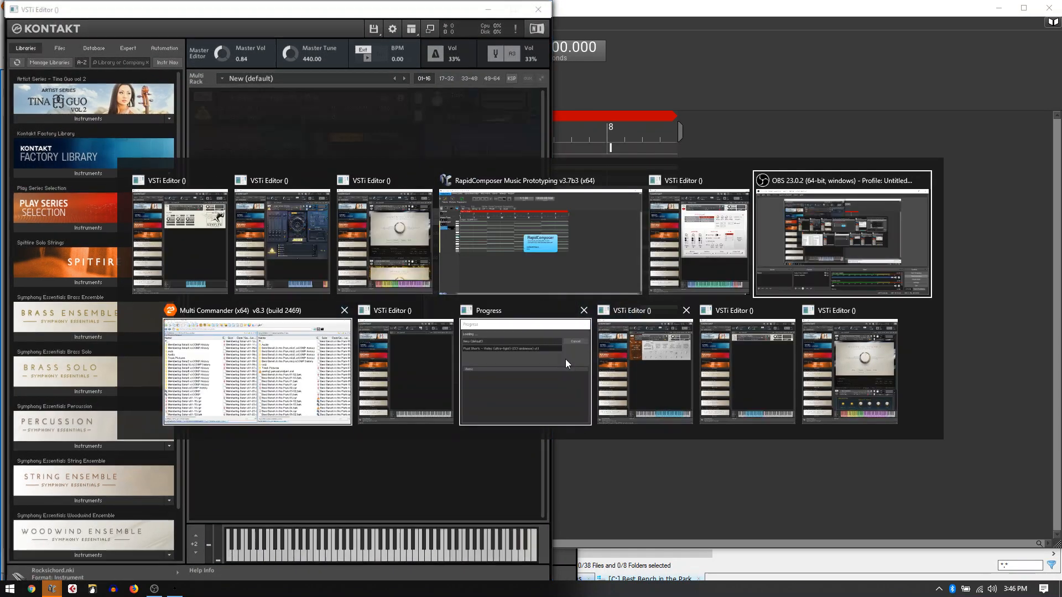
key(alt+Tab)
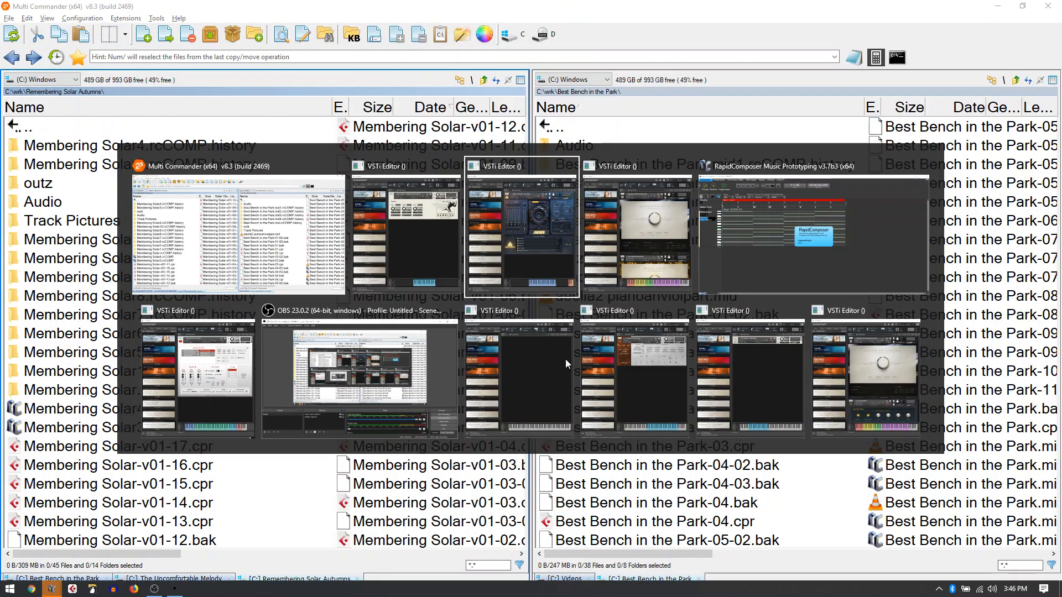
key(alt+Tab)
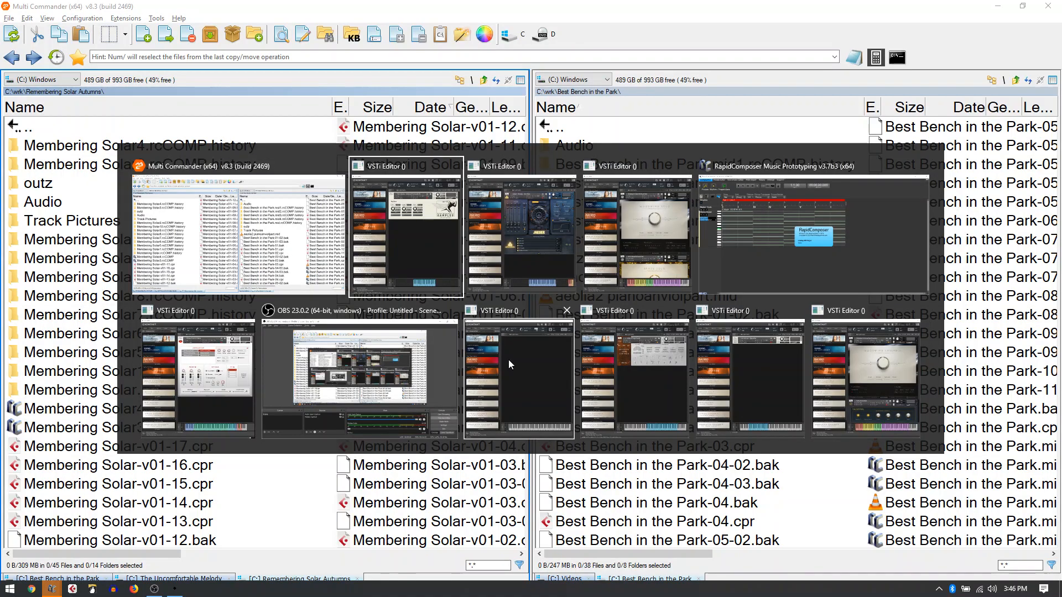
click(560, 366)
key(alt+Tab)
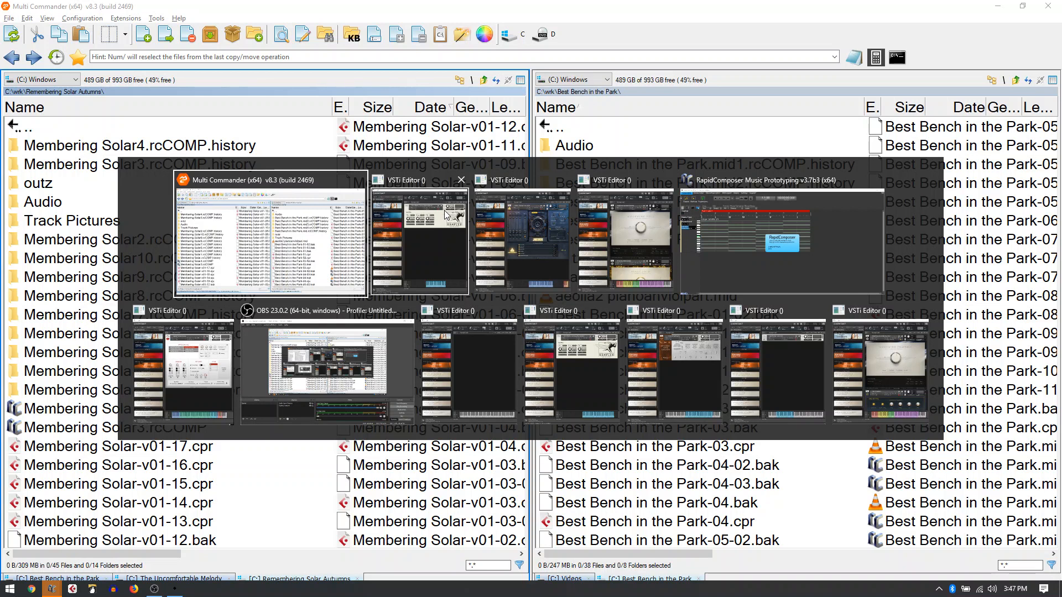
key(alt+Tab)
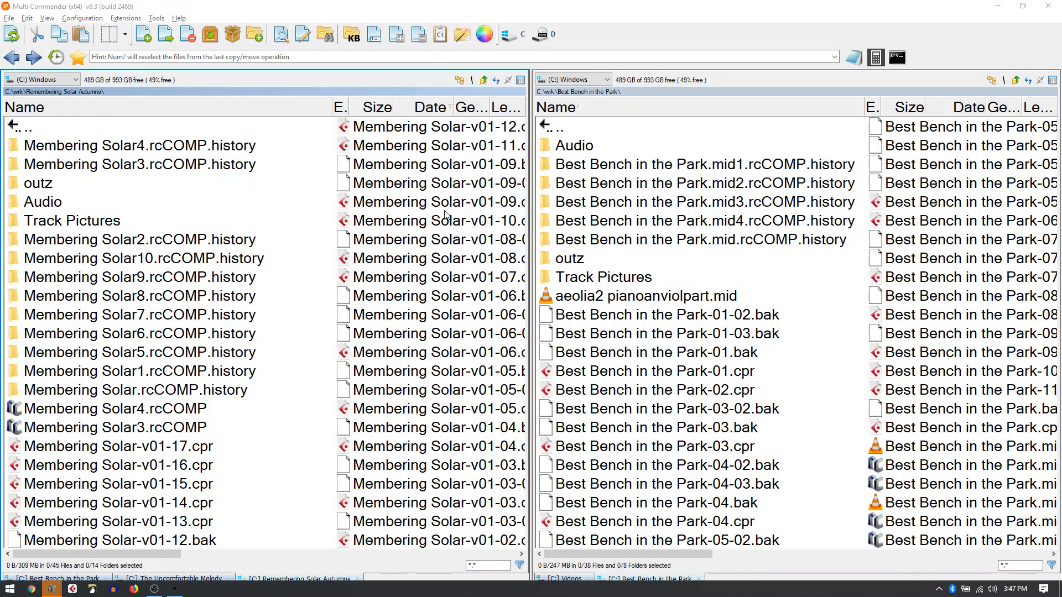
key(alt+Tab)
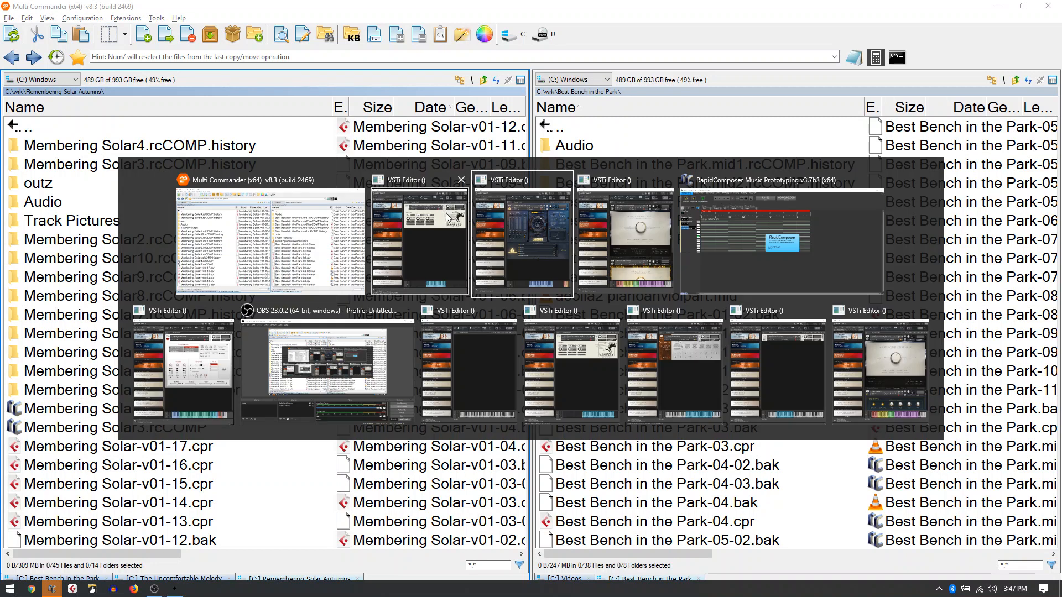
click(453, 247)
key(alt+Tab)
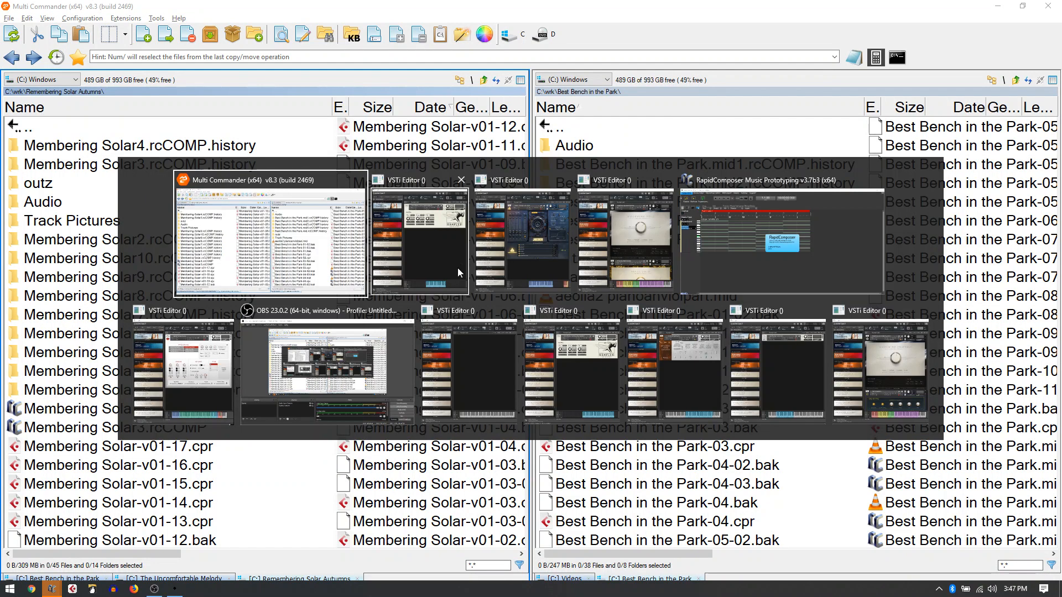
click(457, 268)
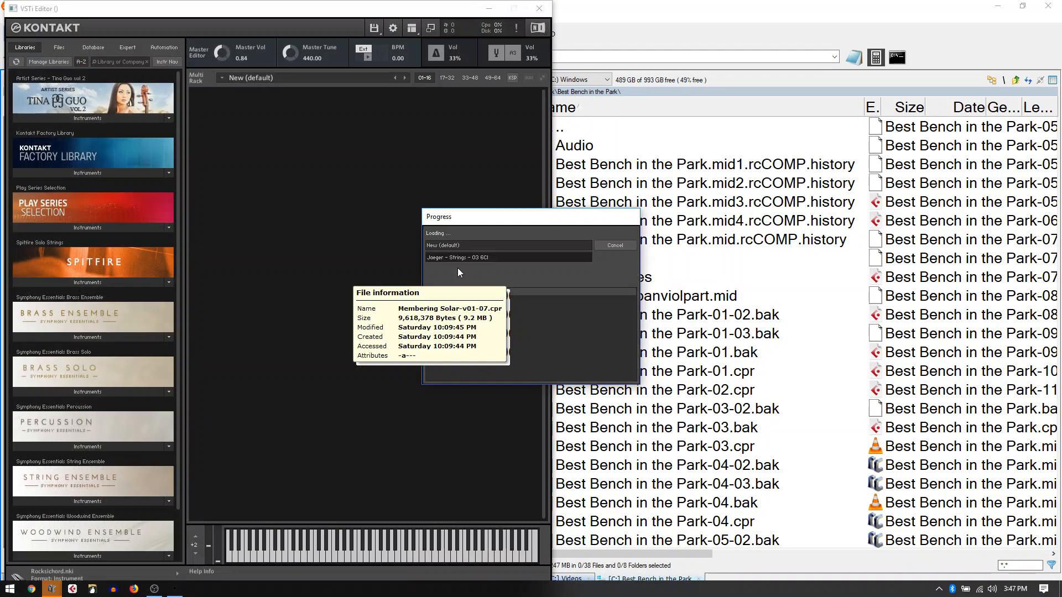
key(alt+Tab)
click(472, 259)
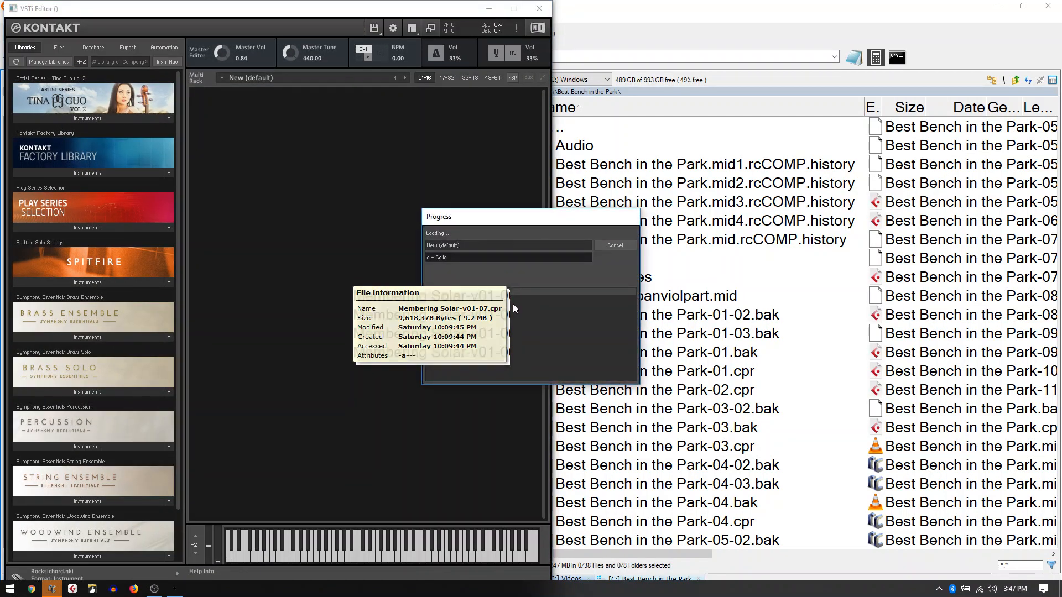
key(alt+Tab)
key(alt+Tab)
key(alt+Tab)
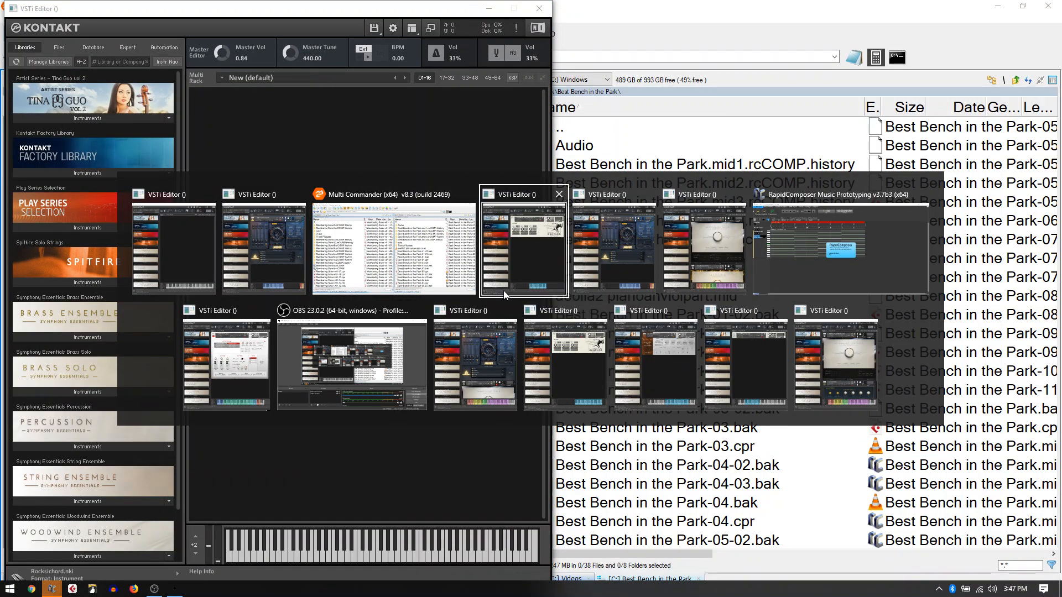
click(545, 287)
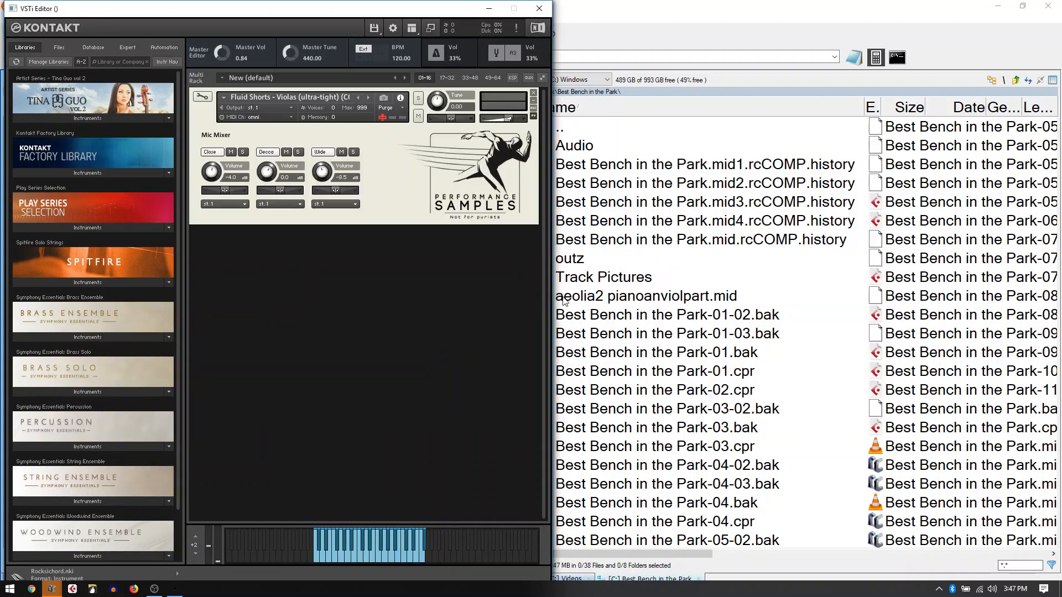
Step: Switch to the RapidComposer window holding the Membering Solar4 composition
key(alt+Tab)
key(alt+Tab)
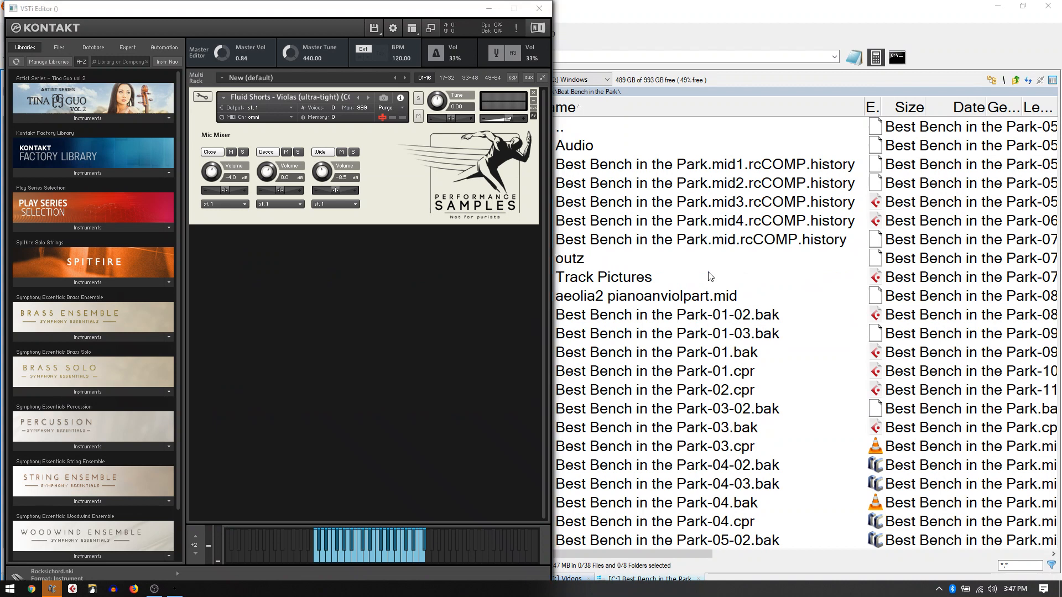
key(alt+Tab)
key(alt+Tab)
click(798, 273)
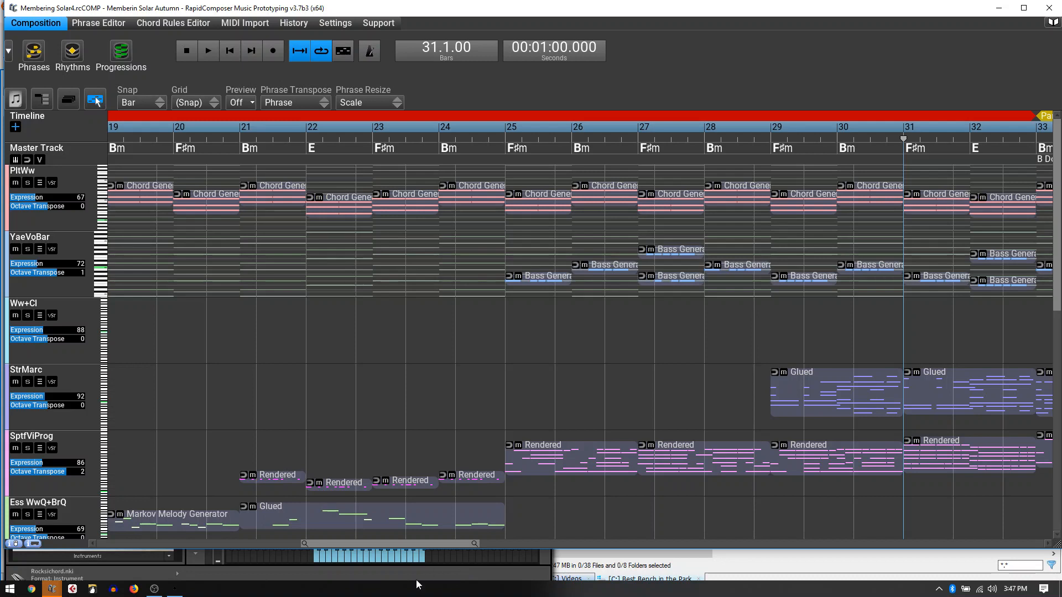
Step: Maximize the Membering Solar4 composition window and bring it back in front of the VSTi editor
double_click(745, 13)
key(Tab)
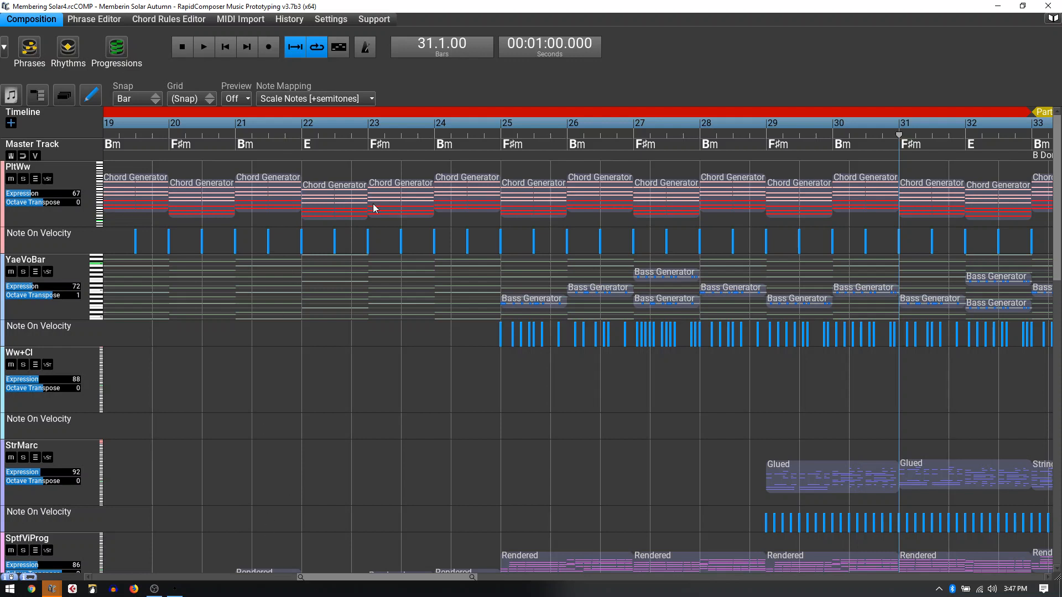
key(alt+Tab)
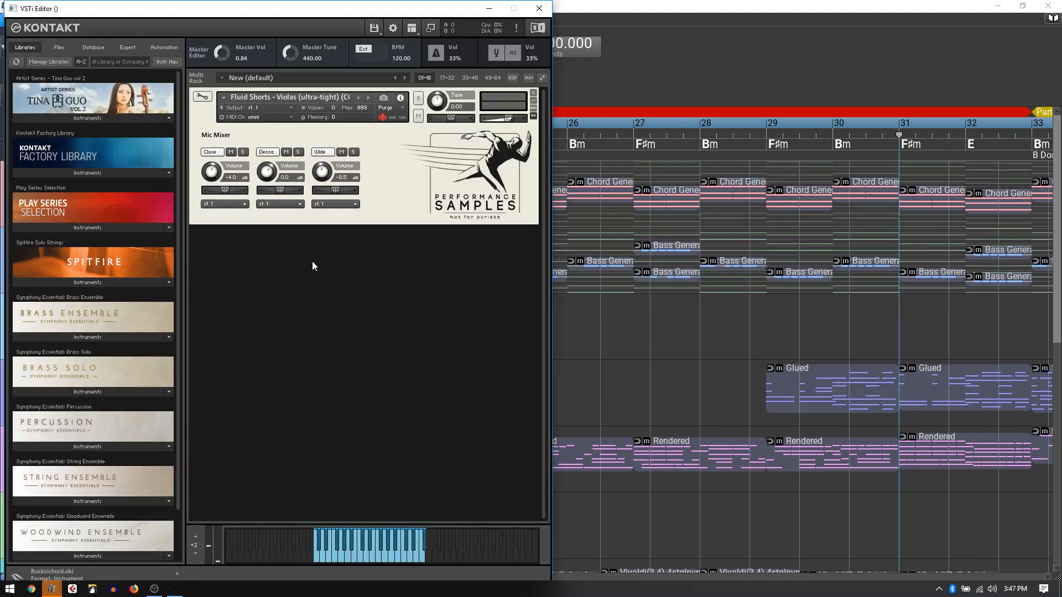
click(671, 297)
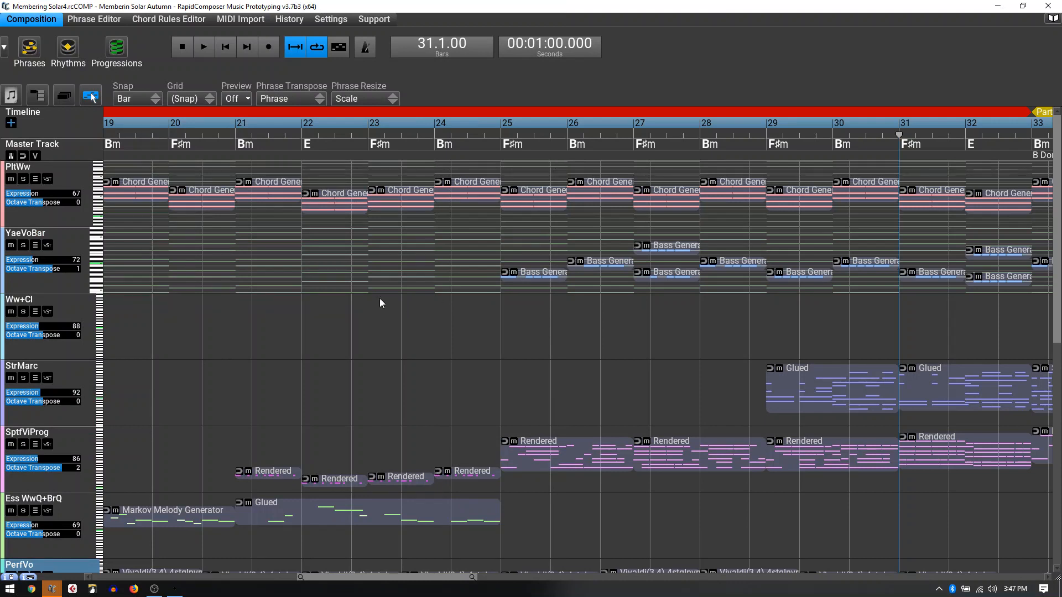
Step: Fit the whole composition in the timeline, then briefly select the PltWw chord phrases spanning Part 1 and the start of Part 2
key(space)
key(space)
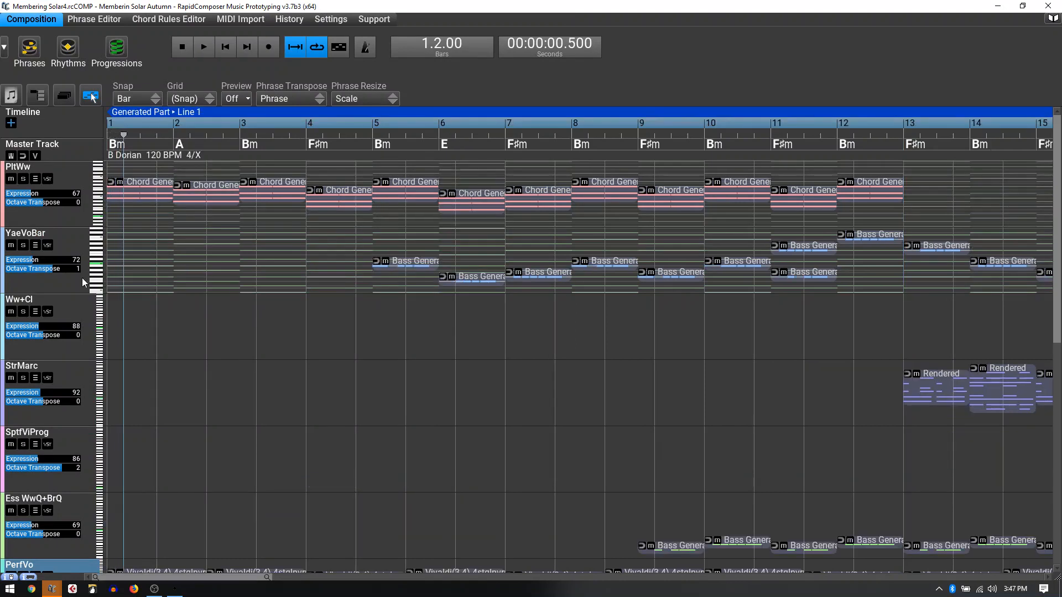
key(z)
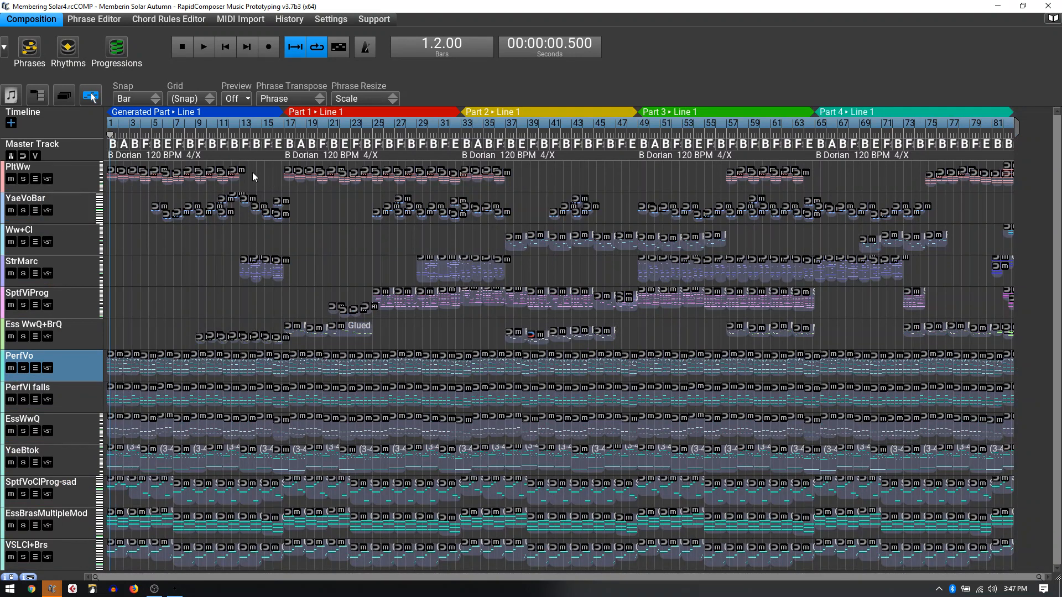
drag(252, 172, 537, 192)
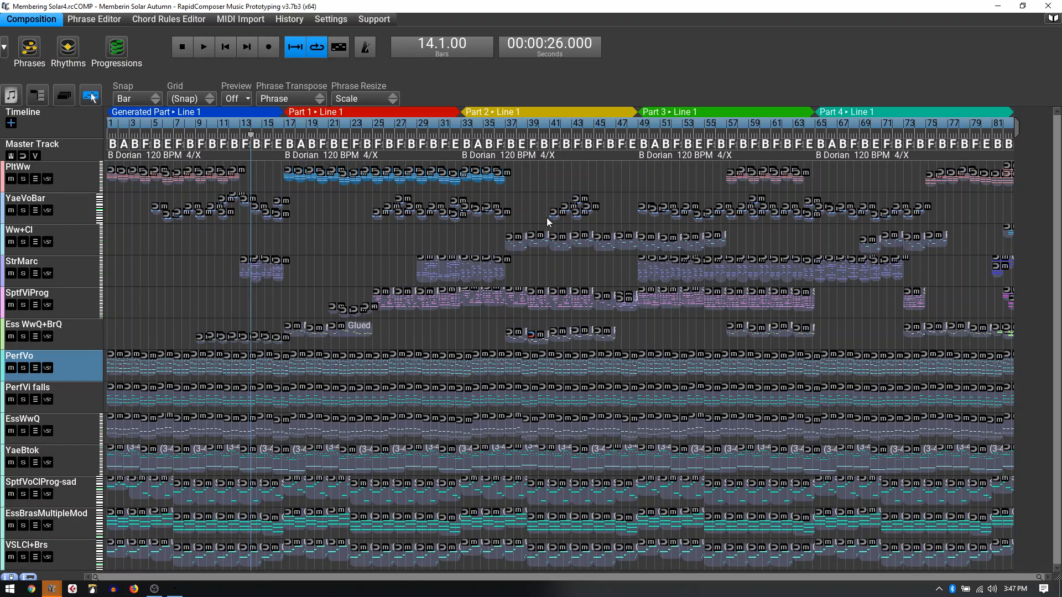
click(543, 182)
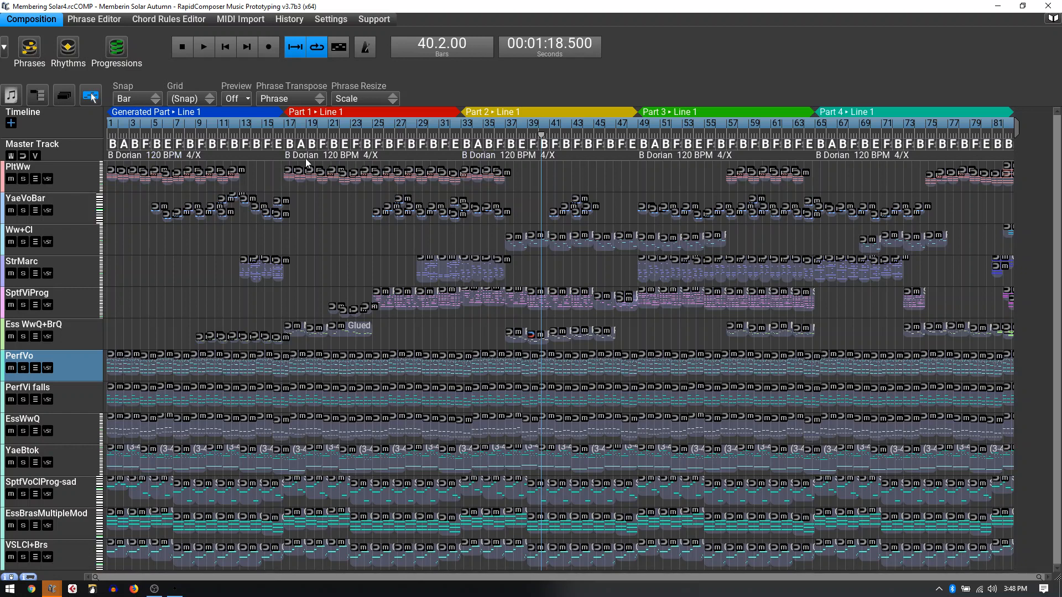
Step: Solo the PltWw track and play the composition from bar 1
scroll(233, 136, up, 4)
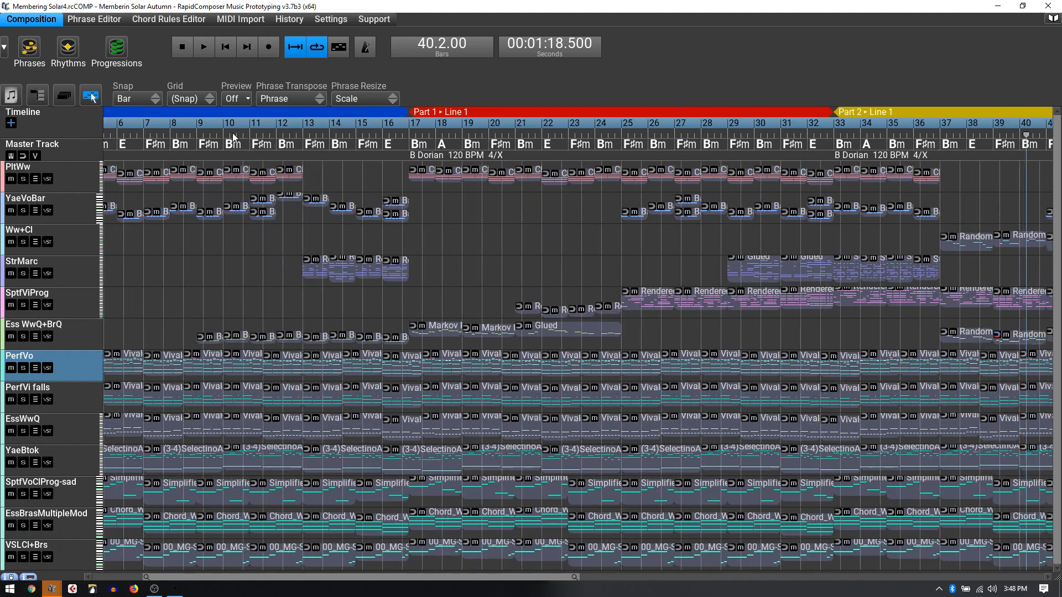
scroll(222, 133, left, 5)
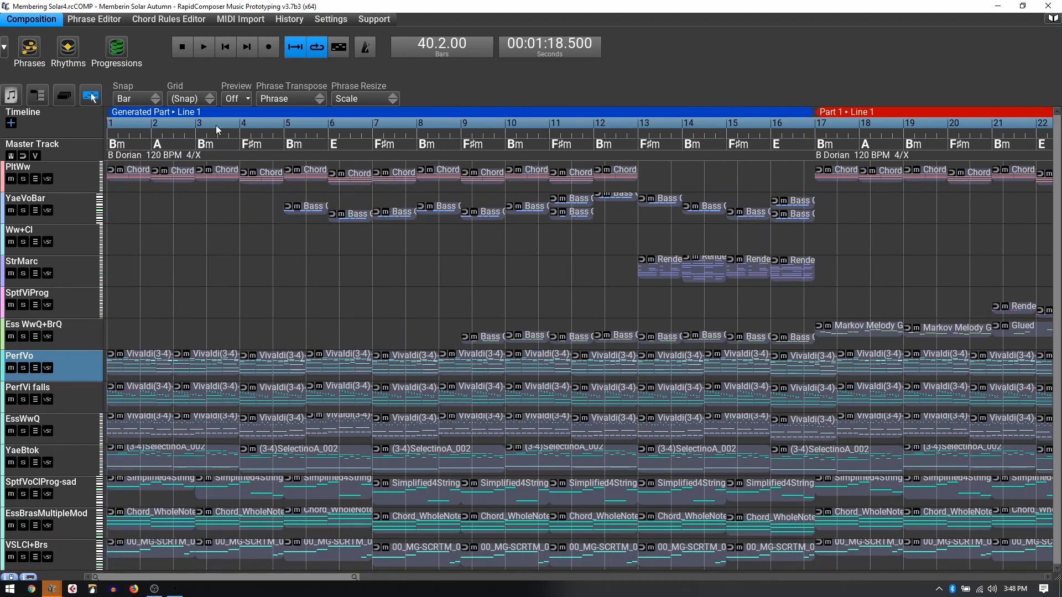
click(116, 50)
drag(165, 34, 667, 50)
click(542, 43)
scroll(236, 146, up, 4)
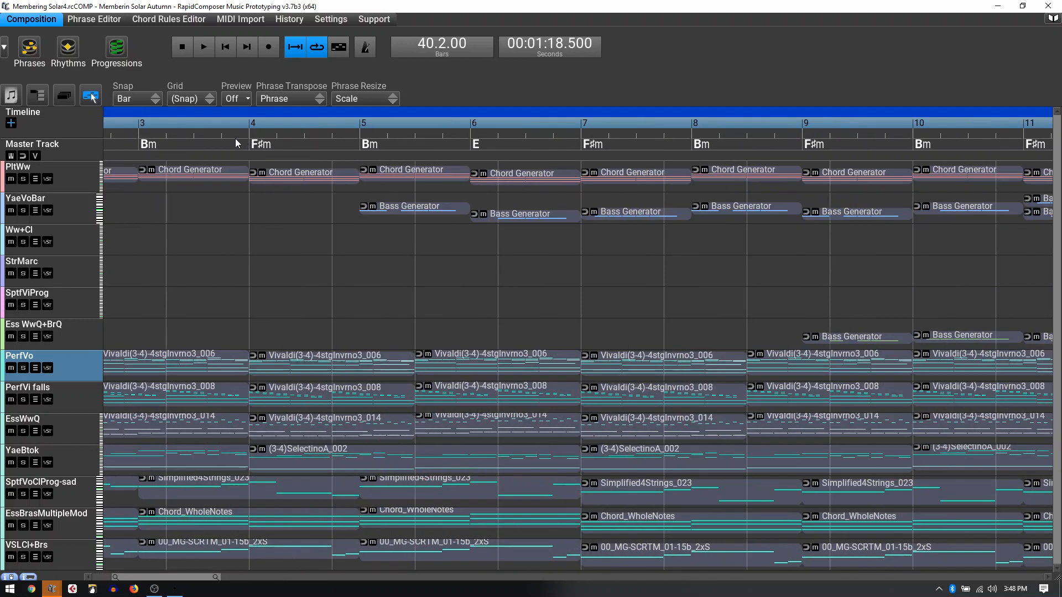
scroll(234, 139, left, 3)
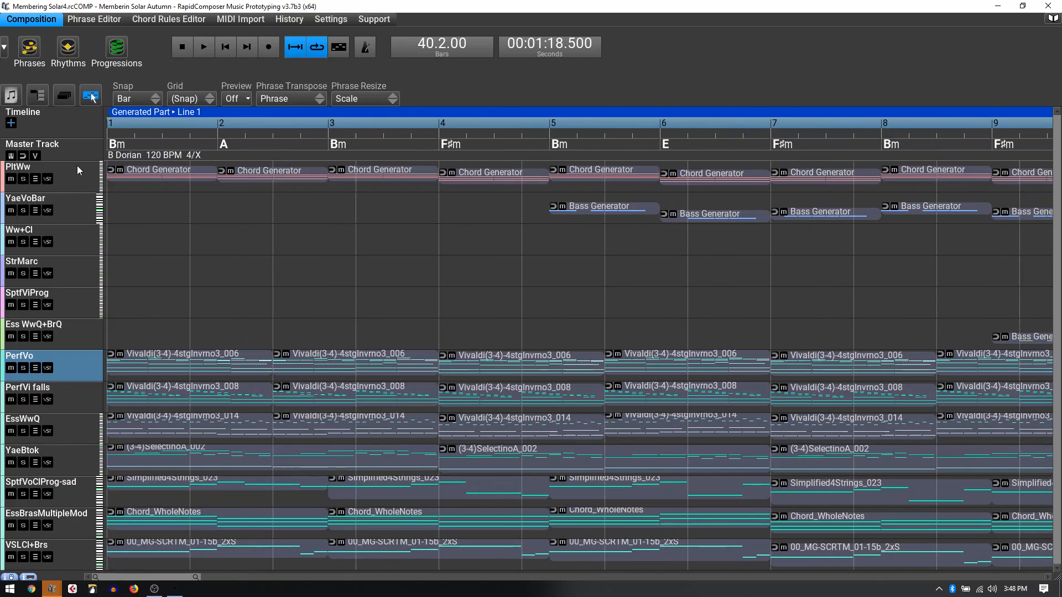
click(69, 183)
click(24, 180)
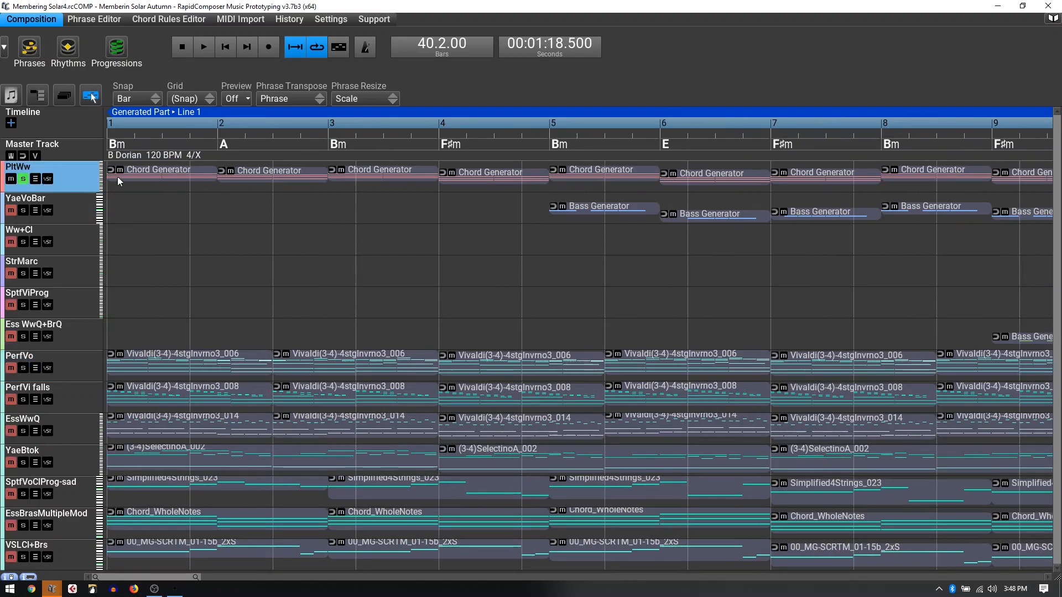
key(space)
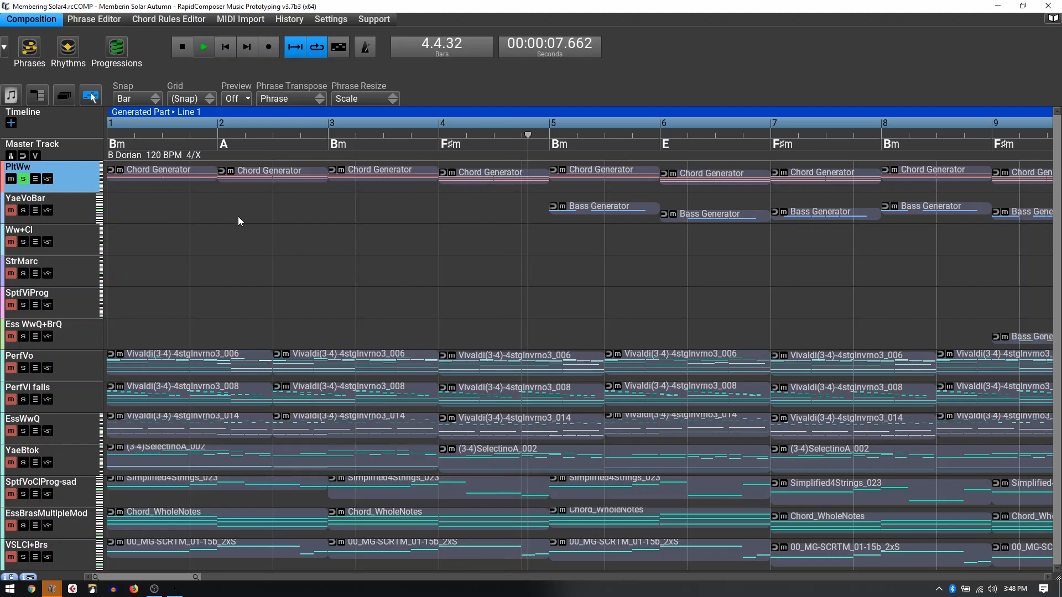
Step: Add YaeVoBar to the soloed tracks, inspect PltWw's Kontakt instrument and stop playback
click(24, 211)
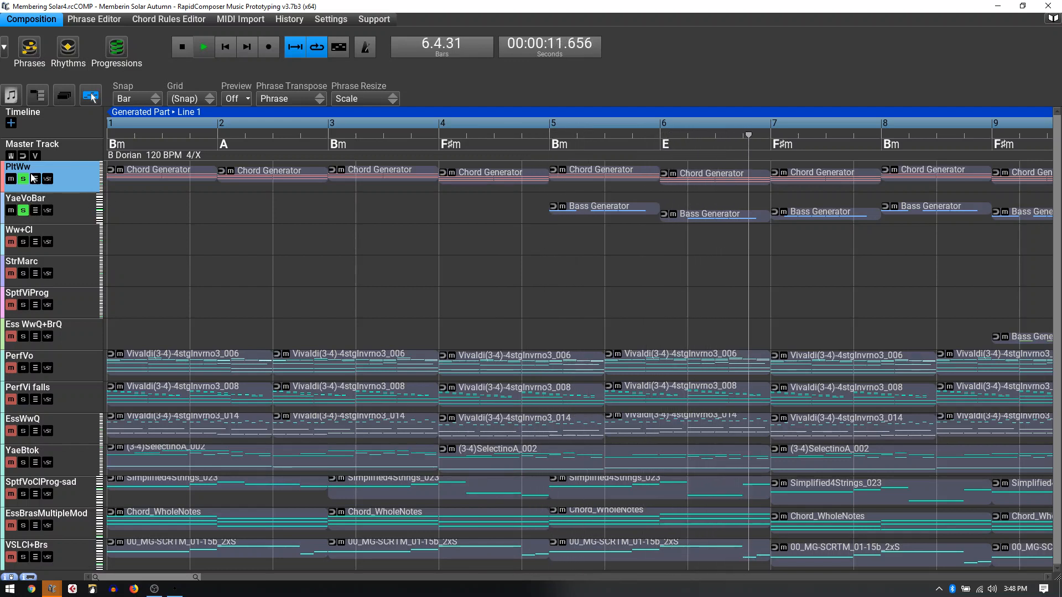
click(48, 179)
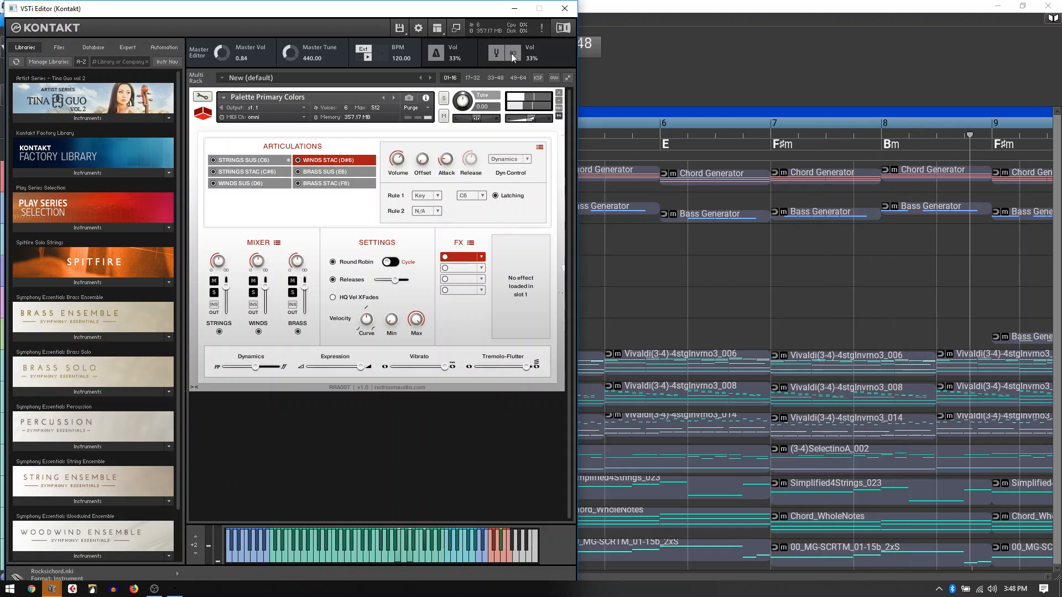
click(564, 9)
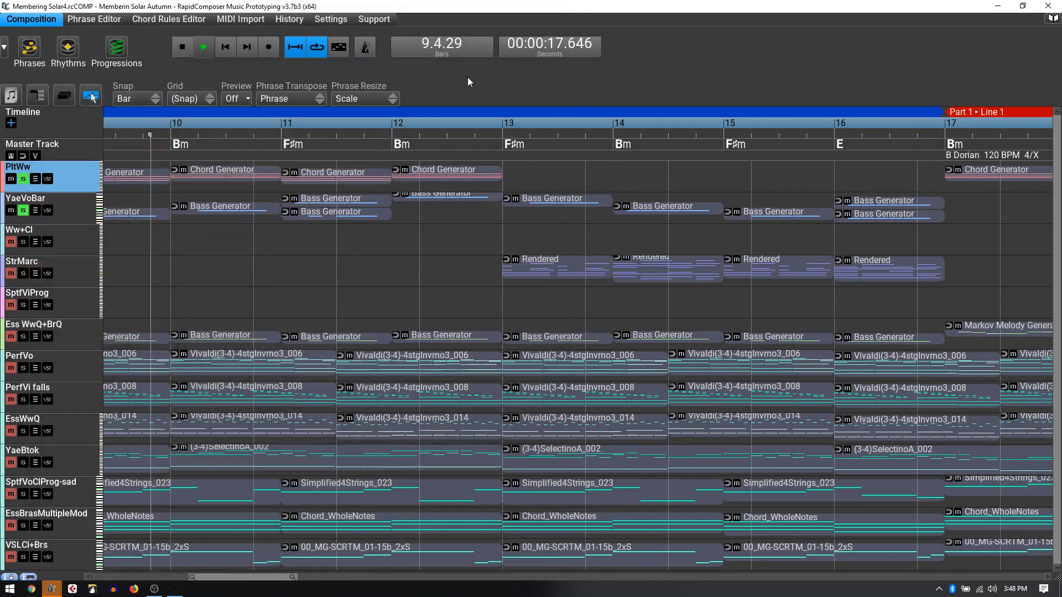
key(space)
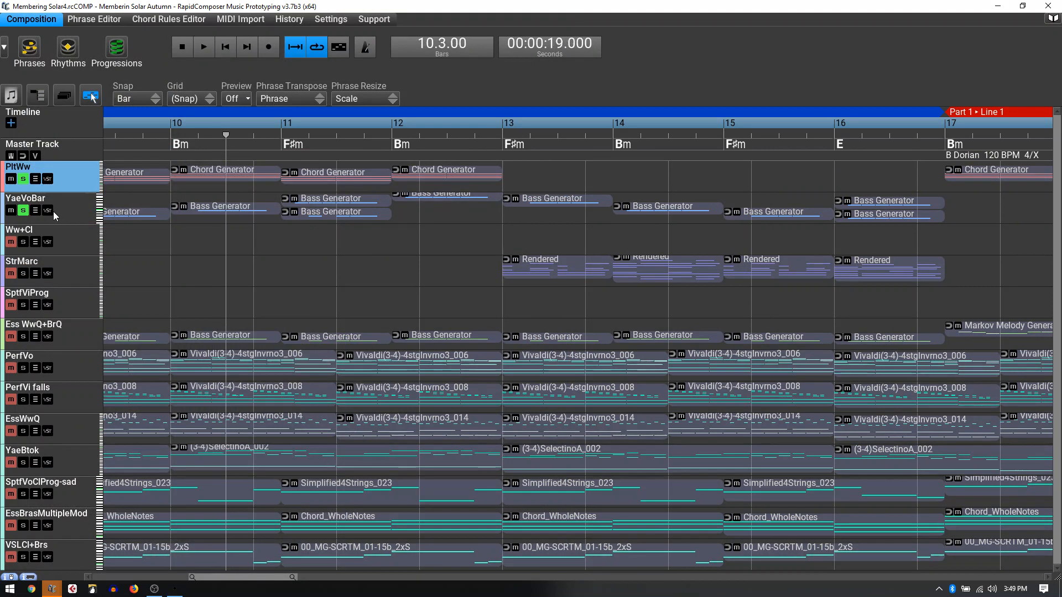
Step: Inspect YaeVoBar's Kontakt instrument and play the composition again from the beginning
click(49, 212)
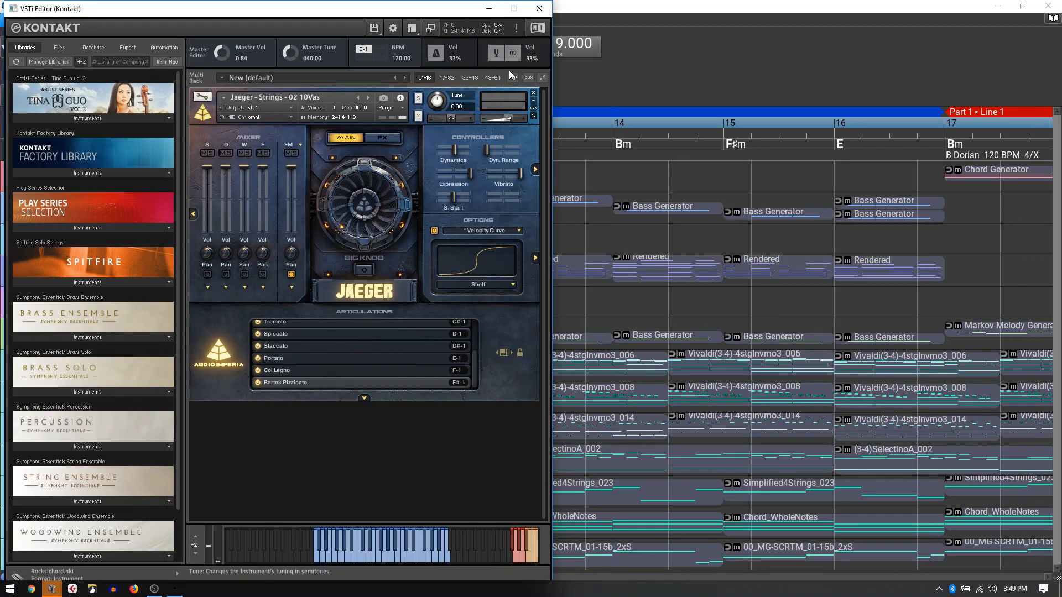
click(538, 9)
key(space)
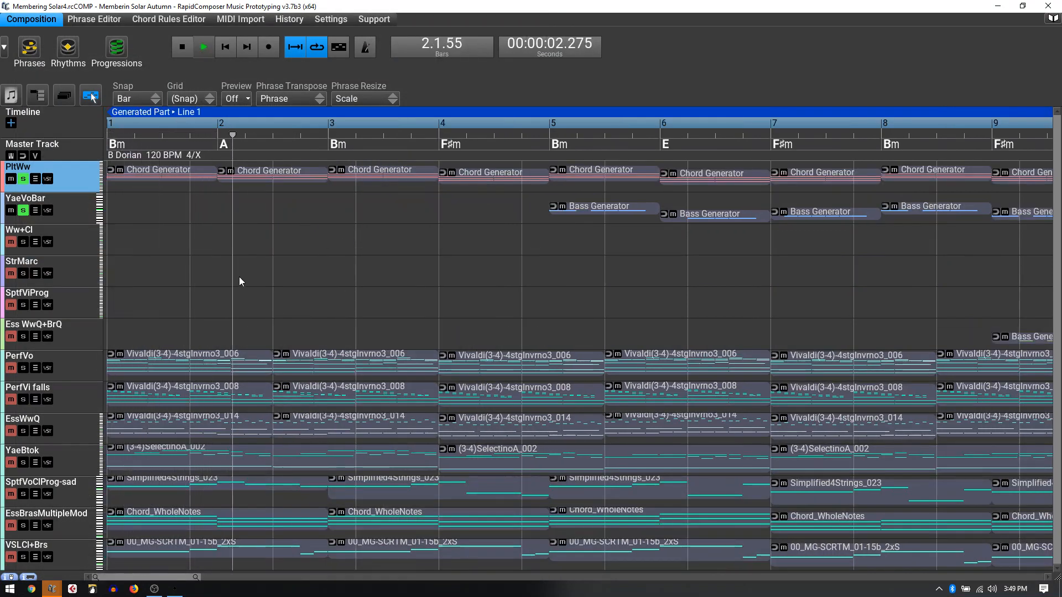
Step: Add the Ww+Cl track to the solo and restart playback with the whole composition shown in the timeline
click(23, 242)
key(space)
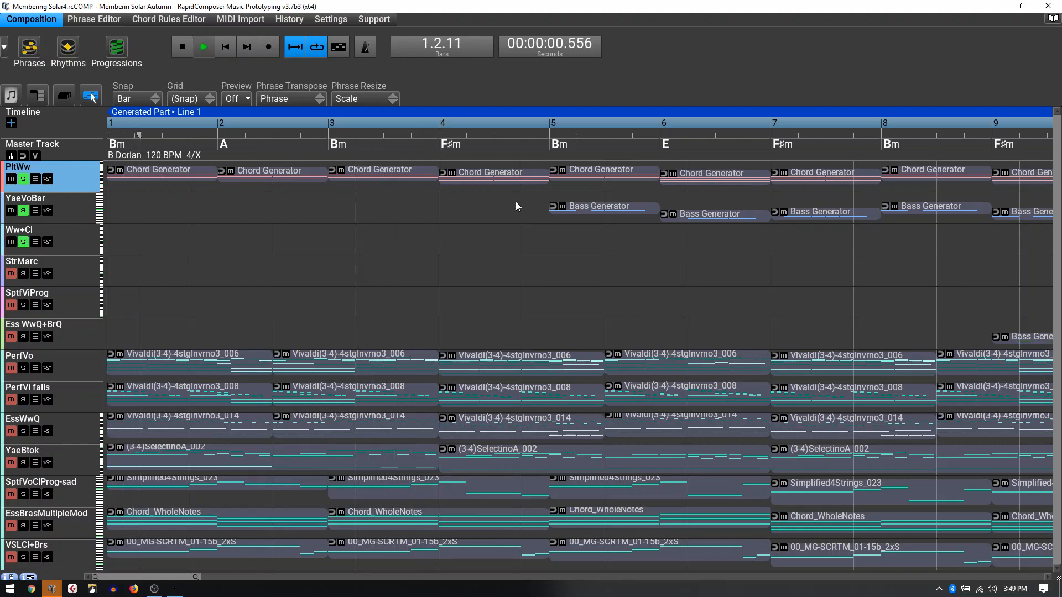
scroll(569, 131, down, 2)
scroll(569, 132, down, 2)
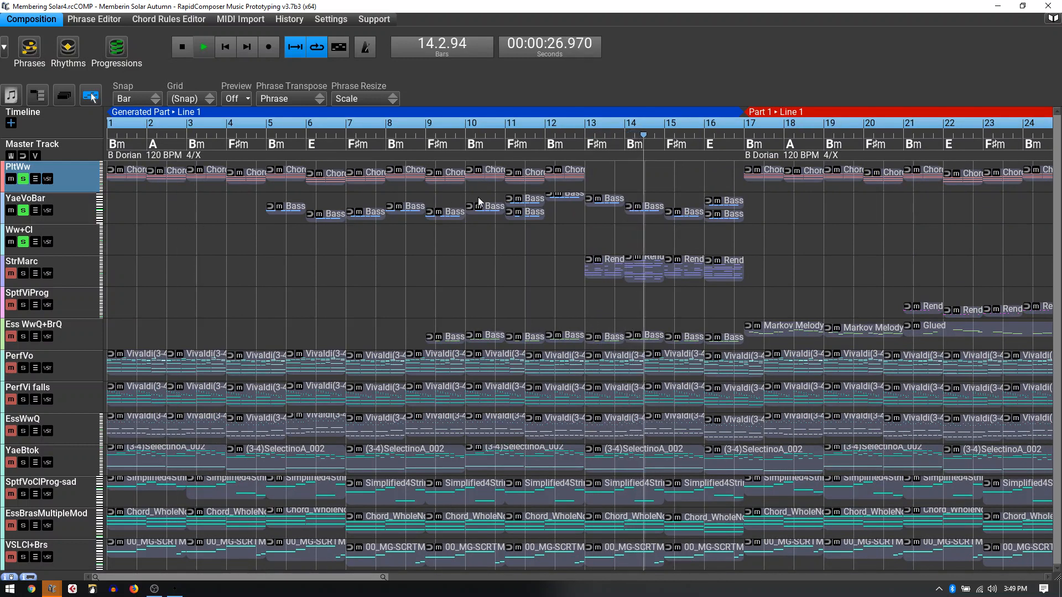
scroll(487, 203, up, 1)
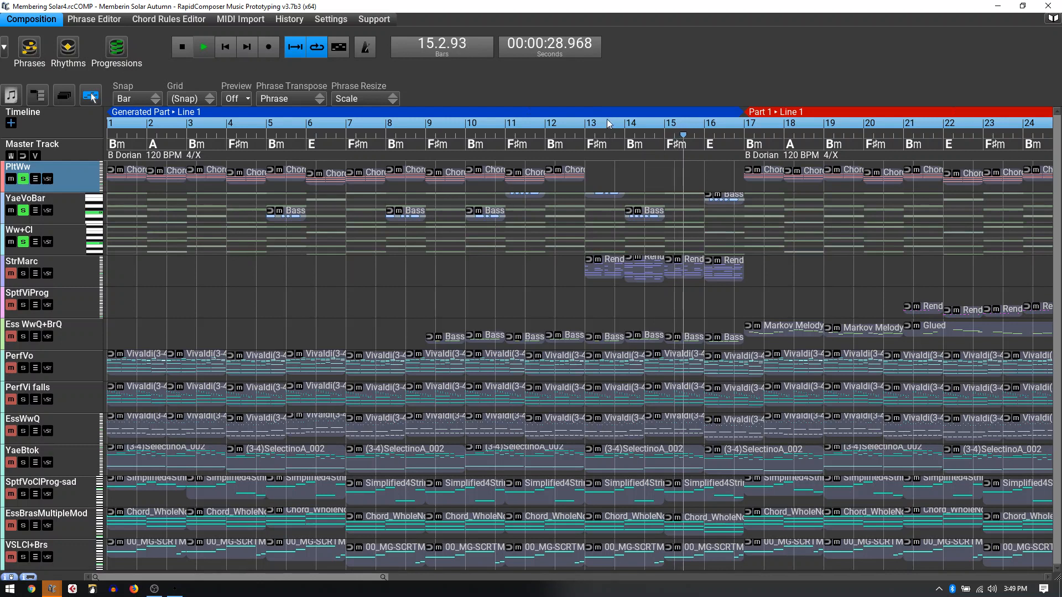
scroll(610, 131, down, 3)
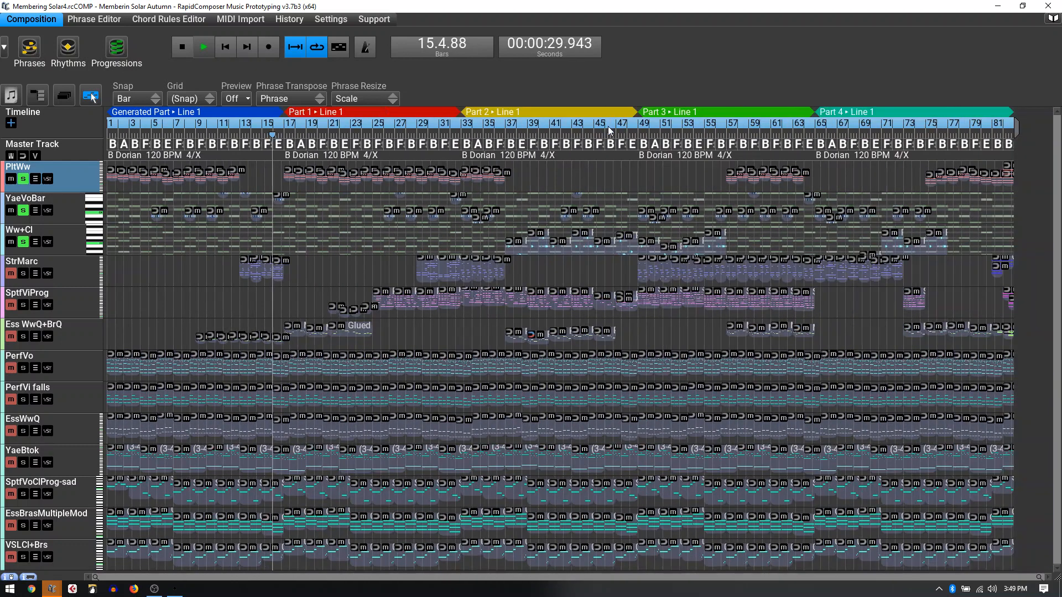
Step: Audition the soloed tracks from about bar 30 in Part 1 and from about bar 39 in Part 2
click(429, 135)
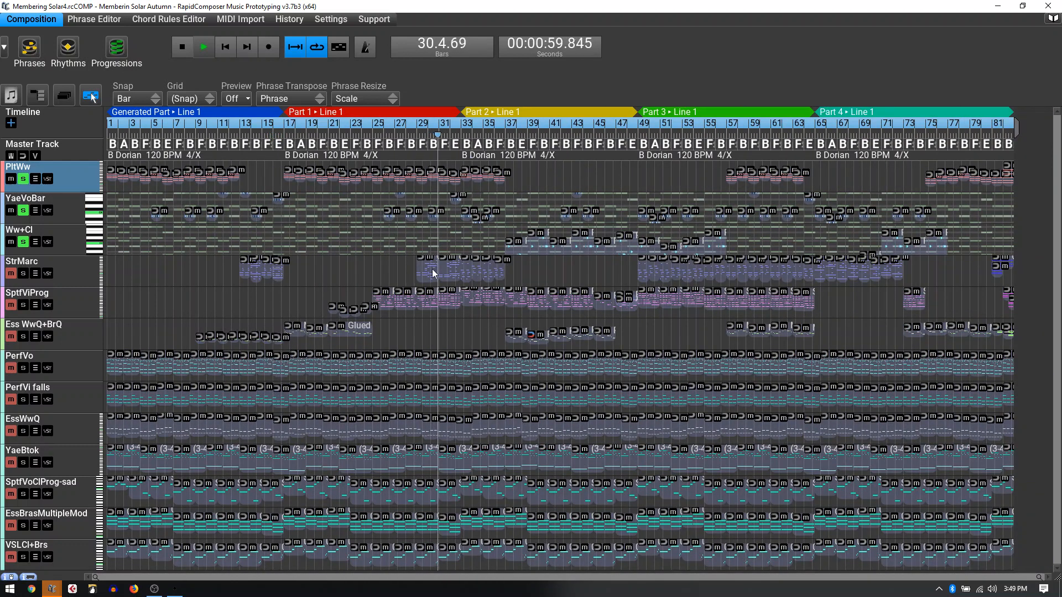
click(66, 265)
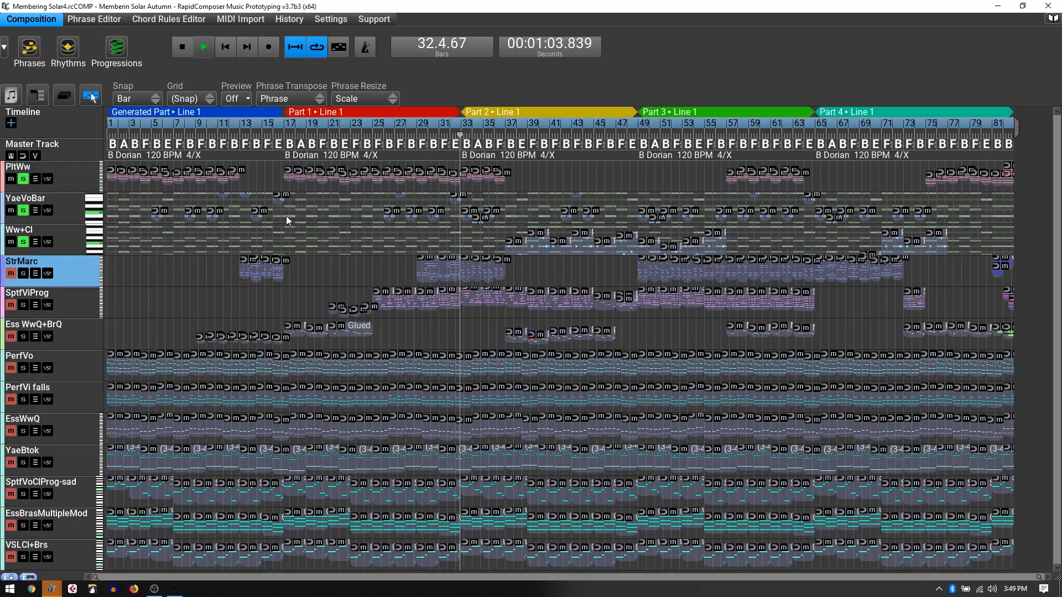
click(529, 138)
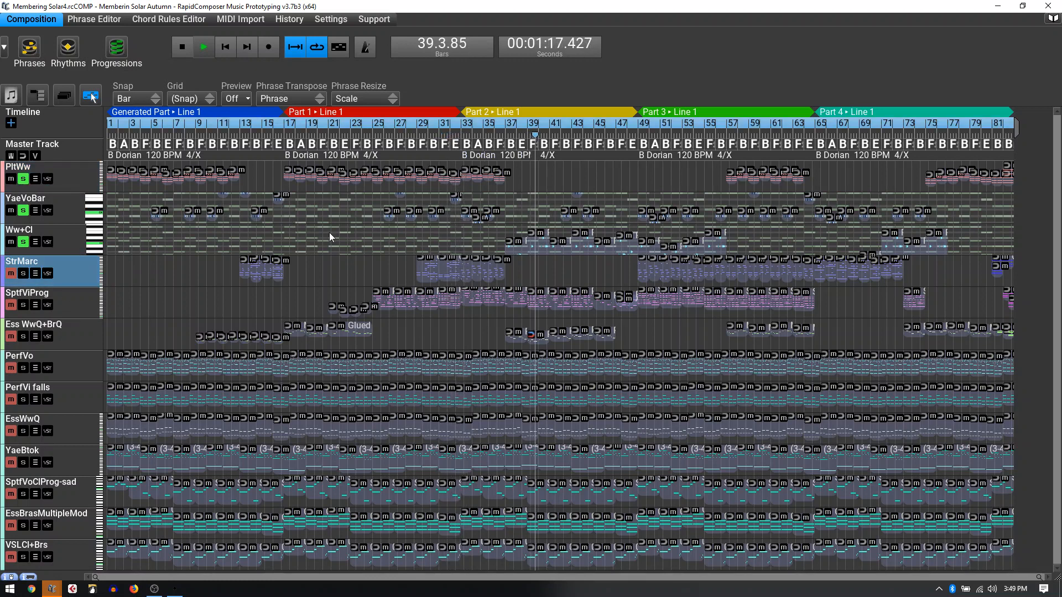
Step: Inspect the woodwind and cello ensemble instruments loaded in the Ww+Cl track's Kontakt rack
click(79, 236)
click(47, 242)
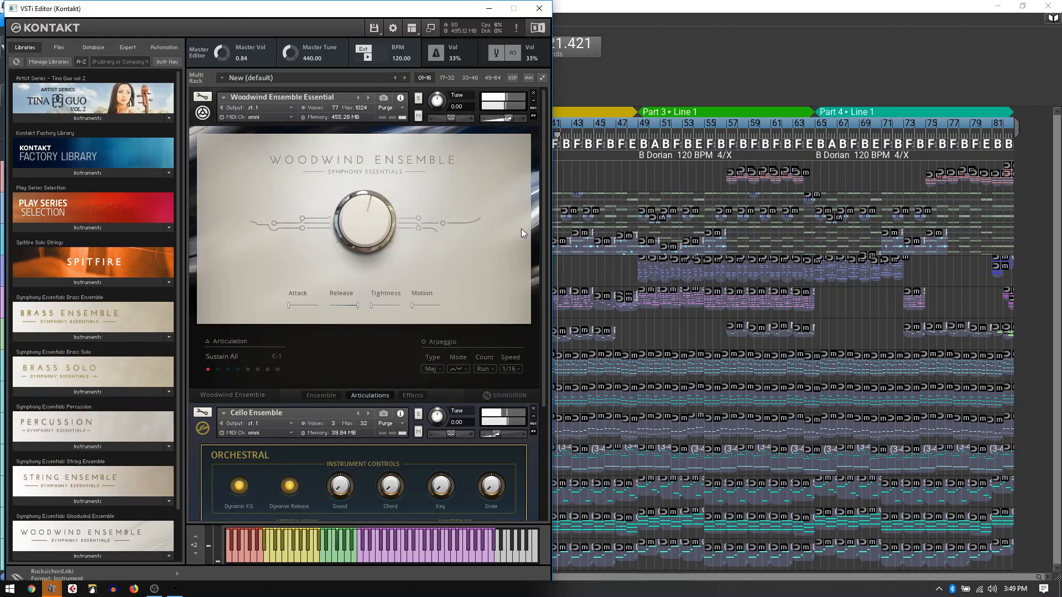
scroll(535, 214, down, 3)
scroll(536, 214, down, 3)
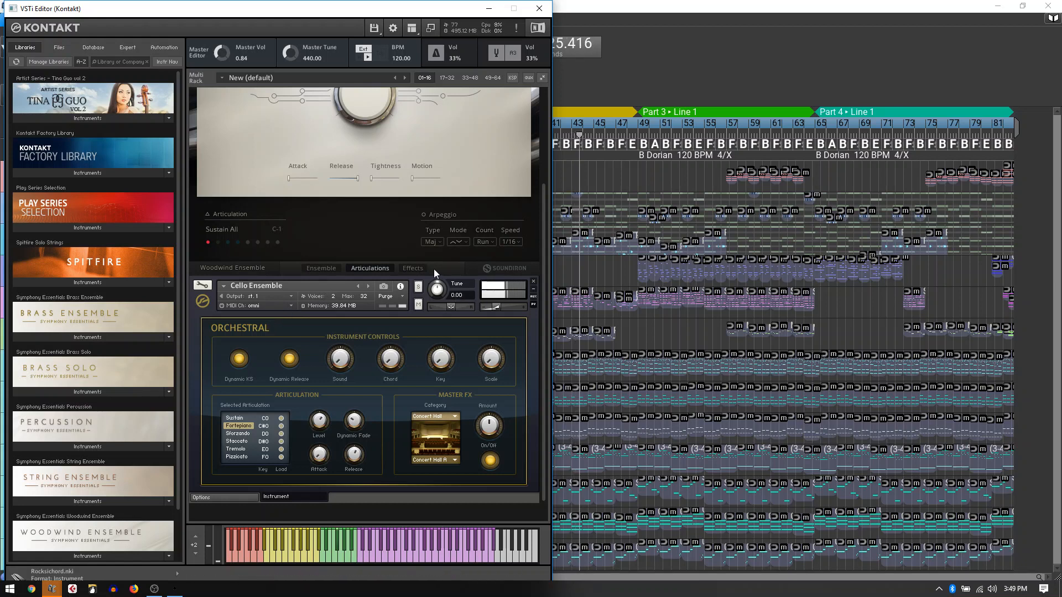
click(539, 8)
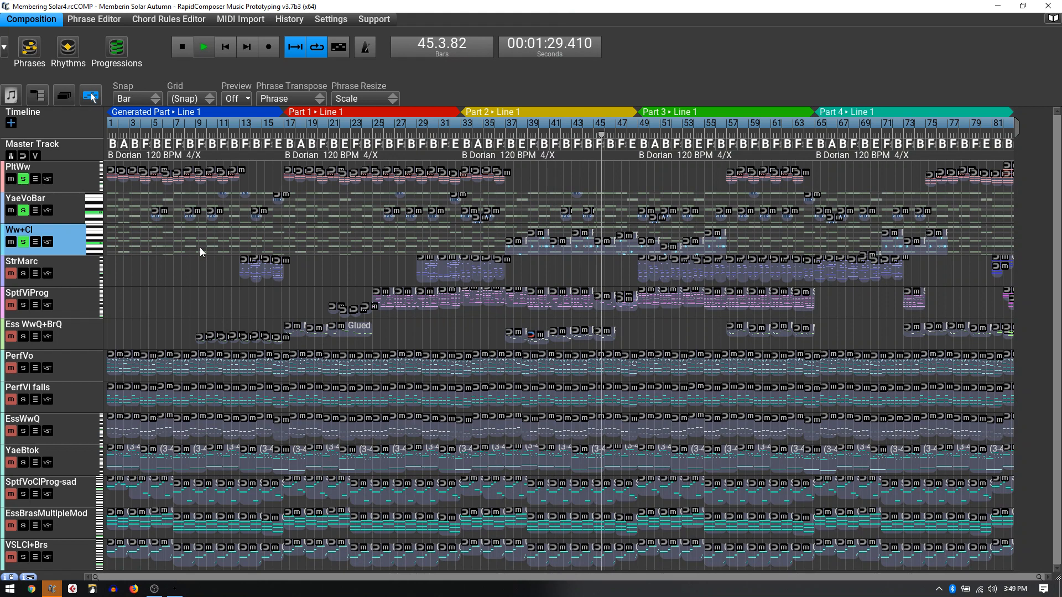
Step: Take Ww+Cl, YaeVoBar and PltWw off solo, solo only StrMarc and inspect its Kontakt instrument during playback
click(23, 242)
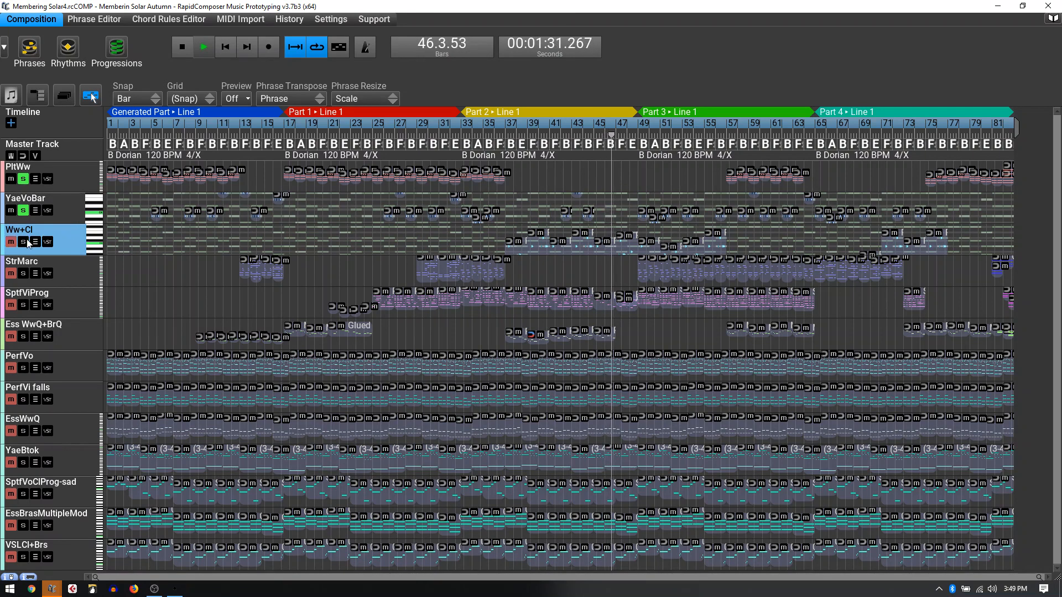
click(24, 211)
click(23, 180)
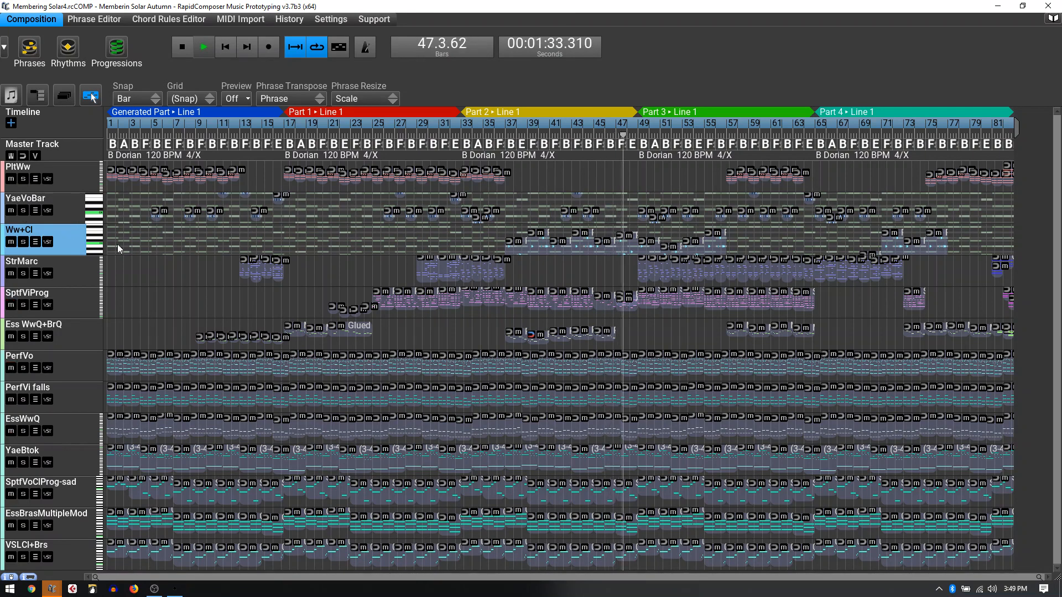
click(23, 274)
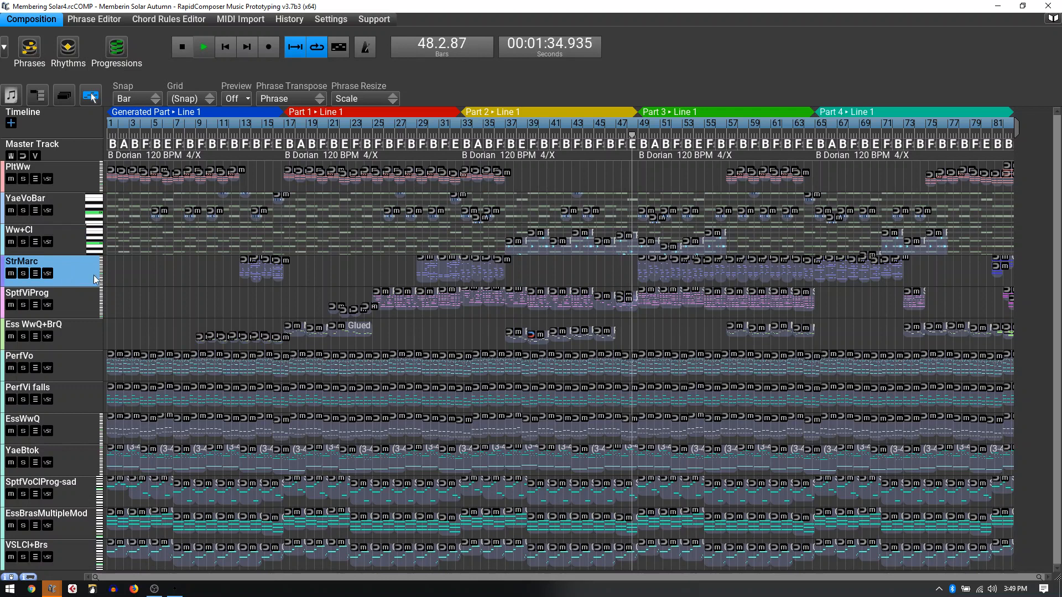
click(22, 274)
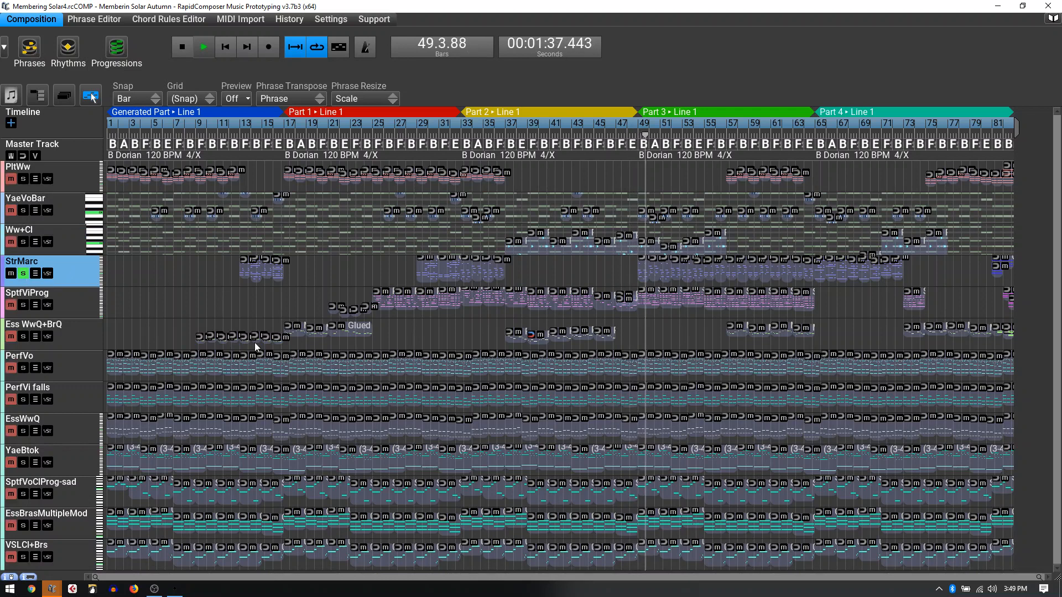
click(48, 274)
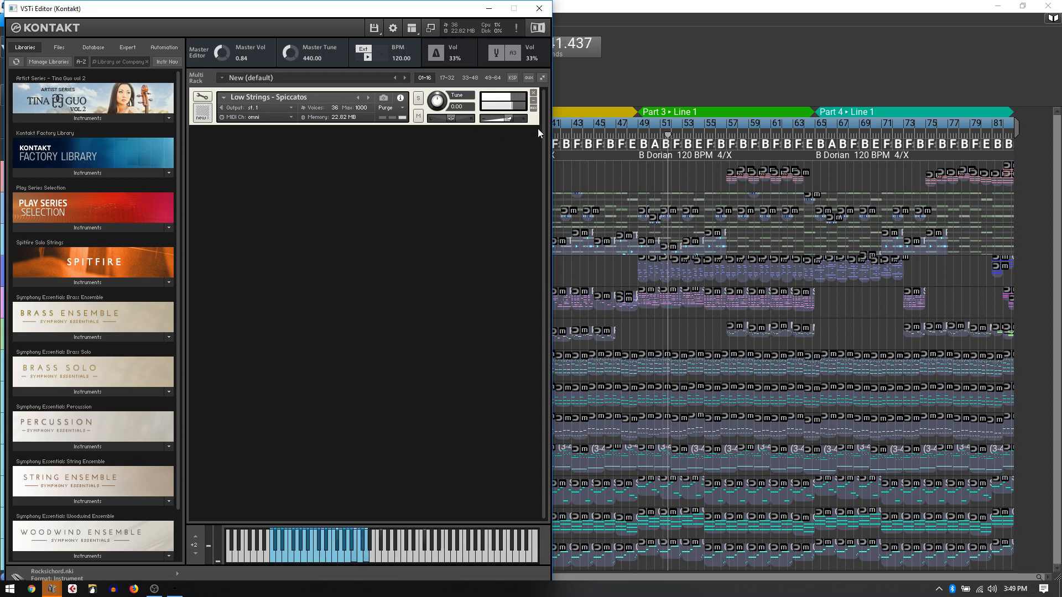
click(539, 9)
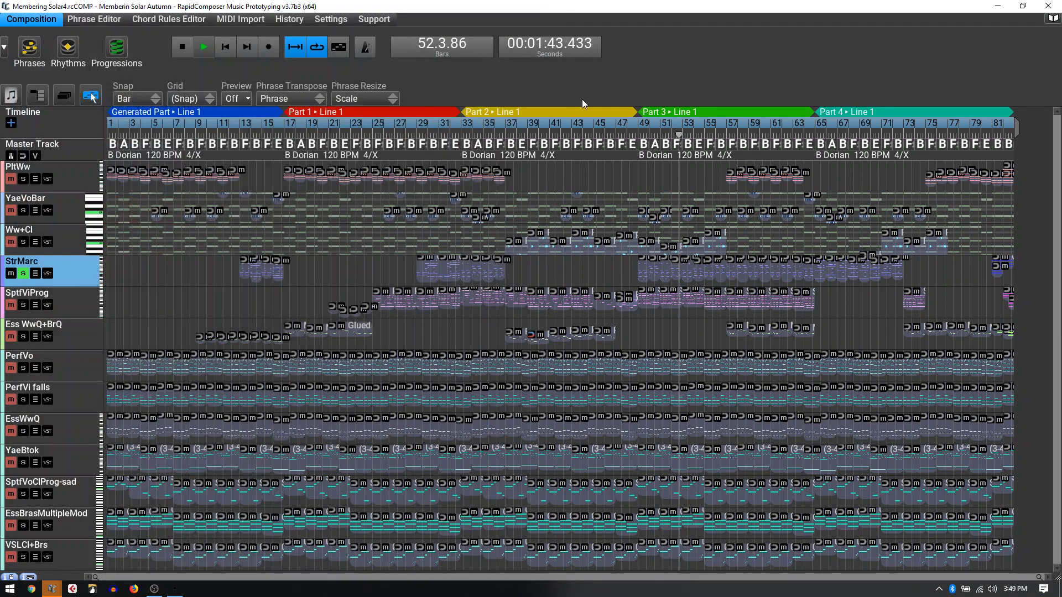
Step: Enlarge the height of all track rows and expand the SptfViProg track further to show its notes in detail
scroll(709, 280, up, 3)
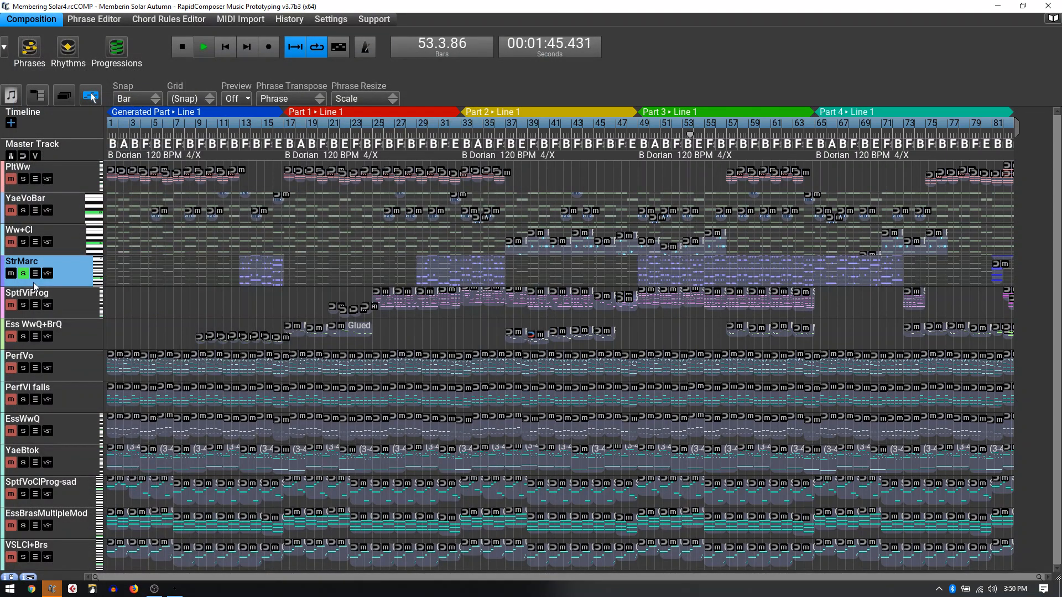
drag(73, 287, 64, 353)
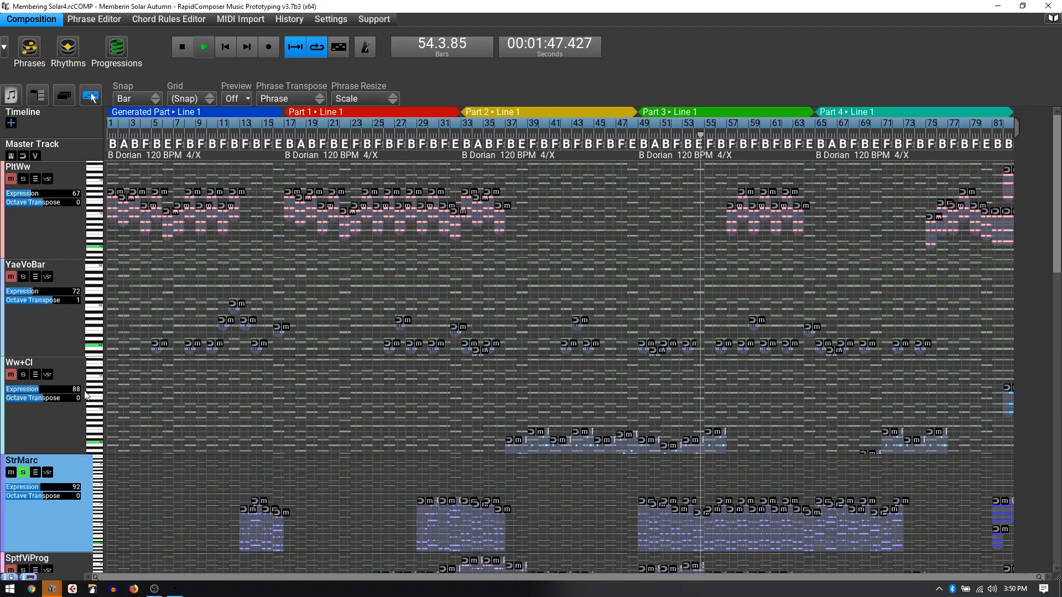
scroll(35, 397, down, 5)
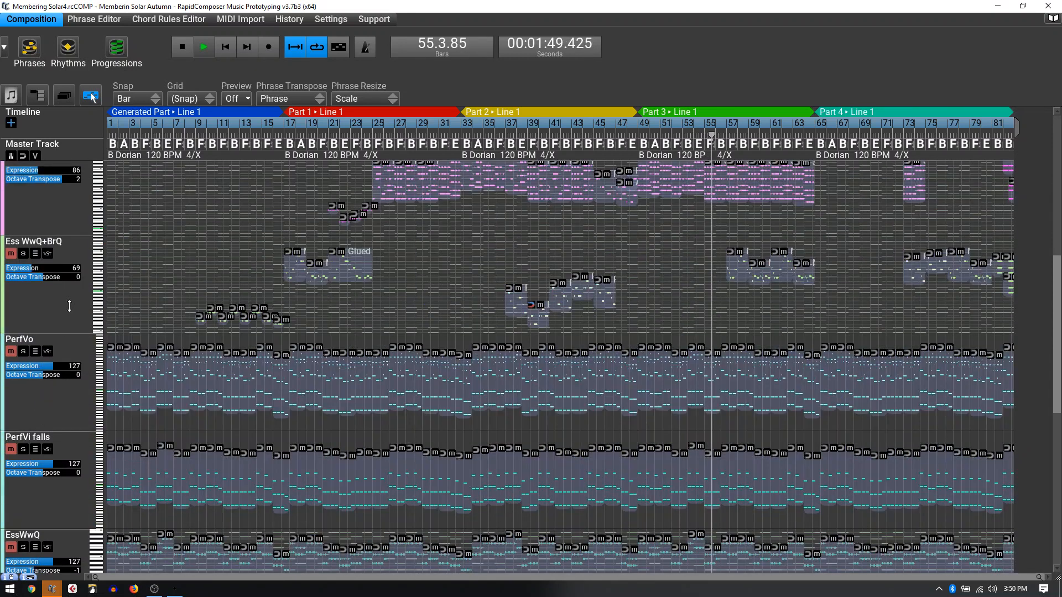
scroll(68, 346, up, 5)
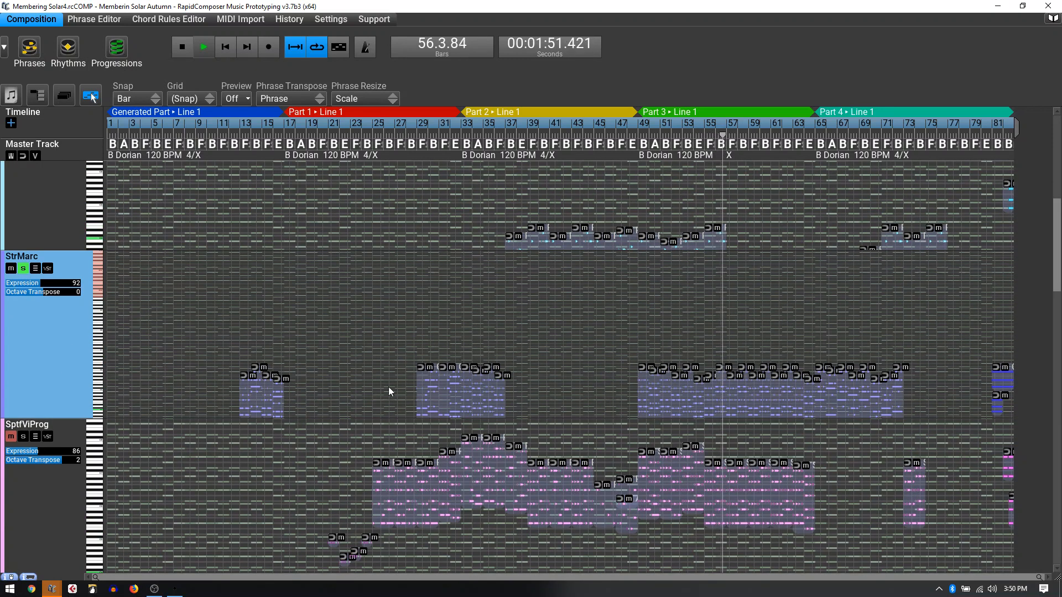
double_click(59, 487)
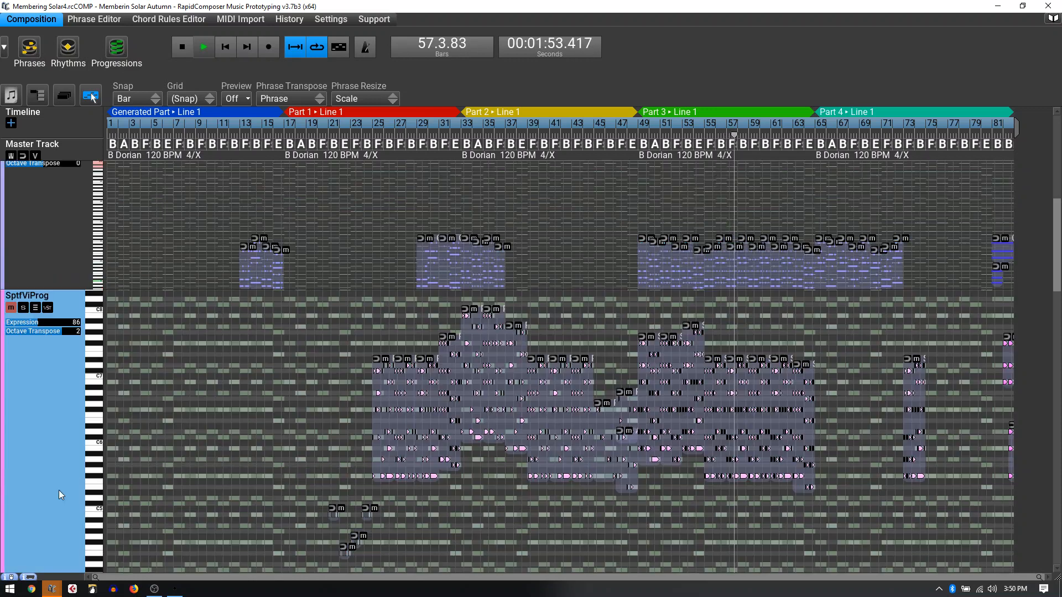
Step: Examine the SptfViProg phrases in Parts 2 and 3 closely enough to read their generator names
scroll(470, 344, down, 5)
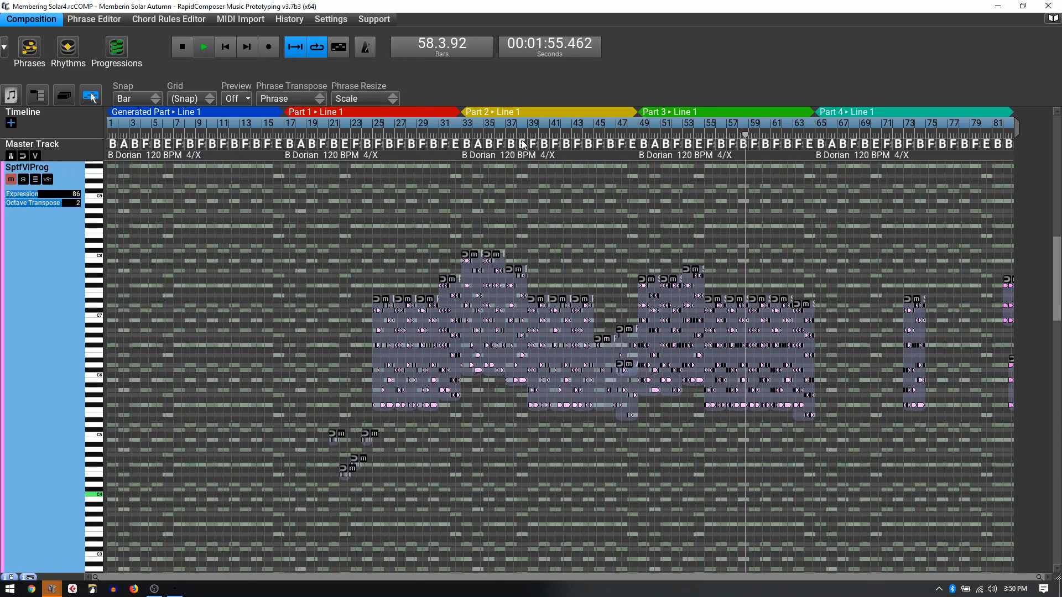
scroll(519, 137, up, 2)
scroll(519, 139, up, 3)
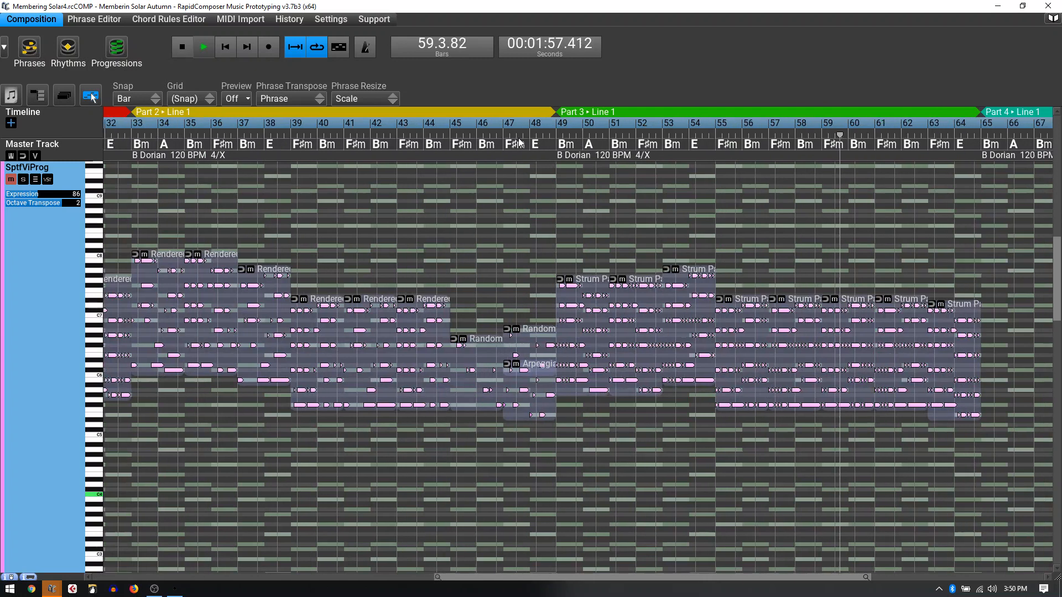
scroll(519, 141, up, 1)
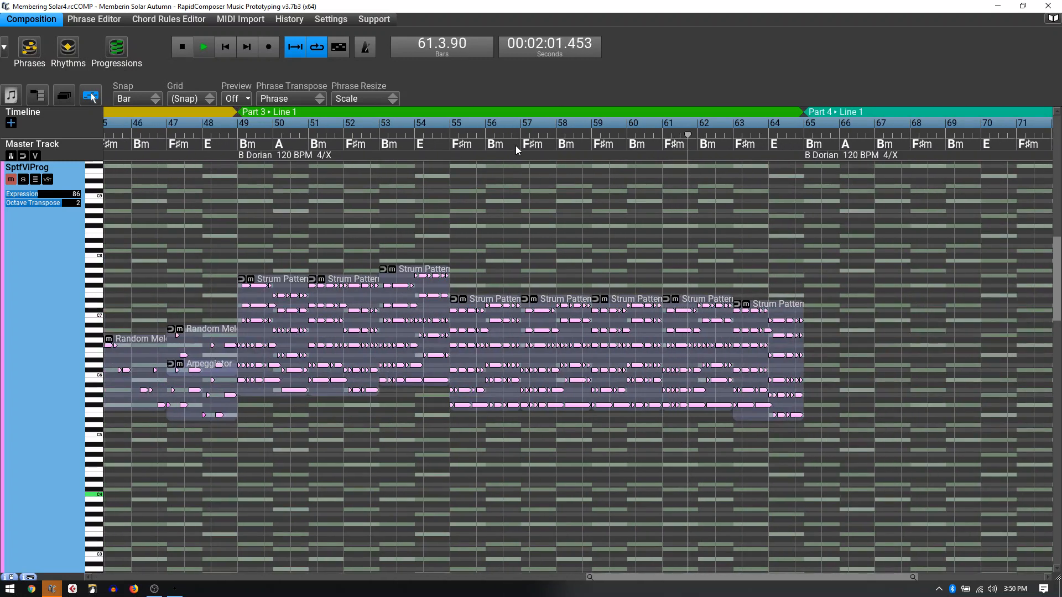
scroll(502, 200, up, 1)
Step: Review the phrases of StrMarc, Ww+Cl, YaeVoBar and PltWw across Parts 3 and 4 during playback
scroll(28, 305, up, 3)
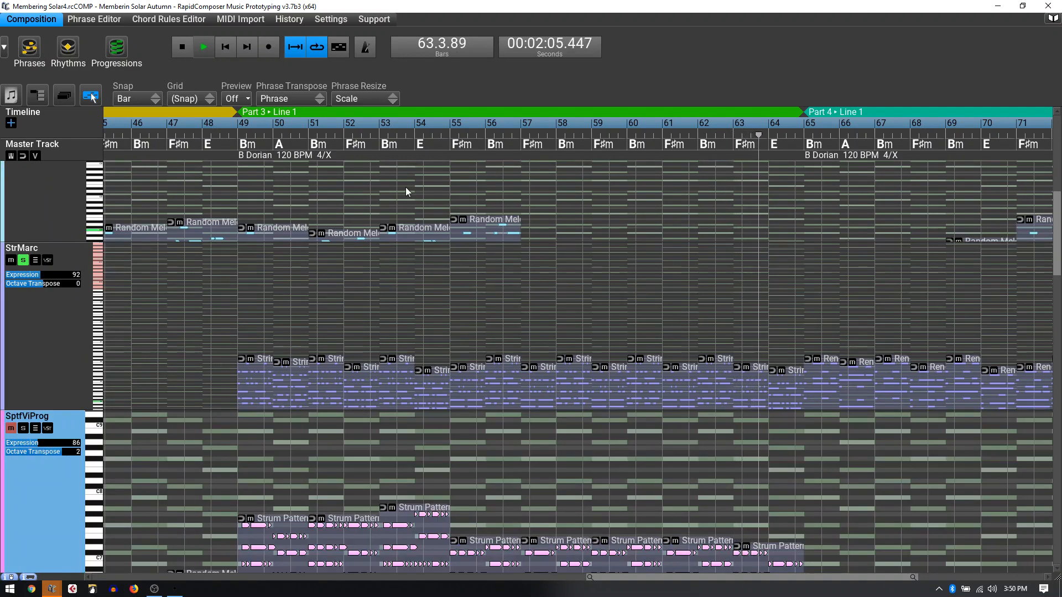
scroll(411, 139, up, 2)
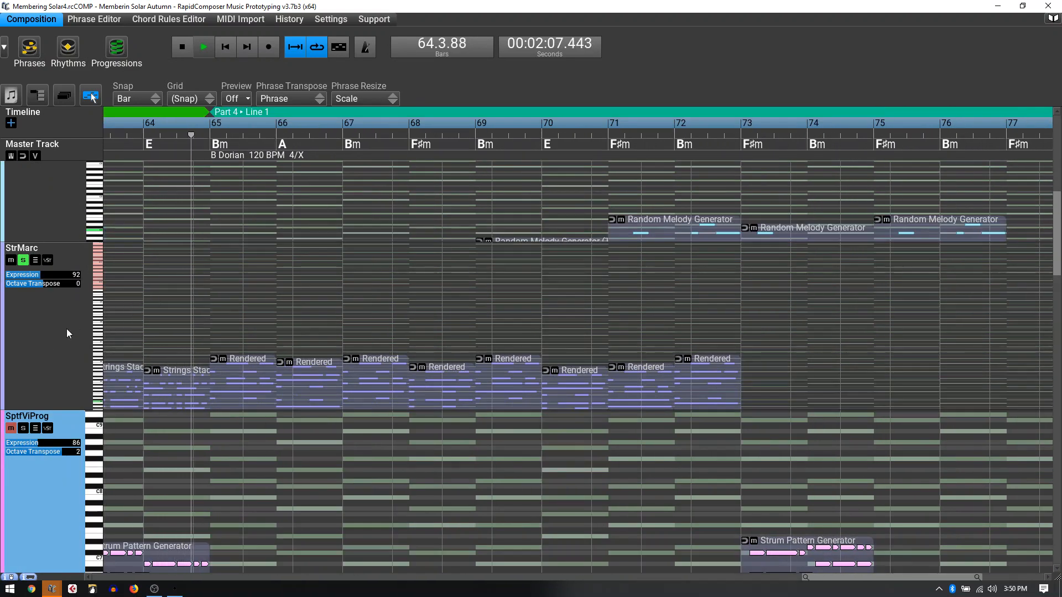
scroll(66, 329, up, 3)
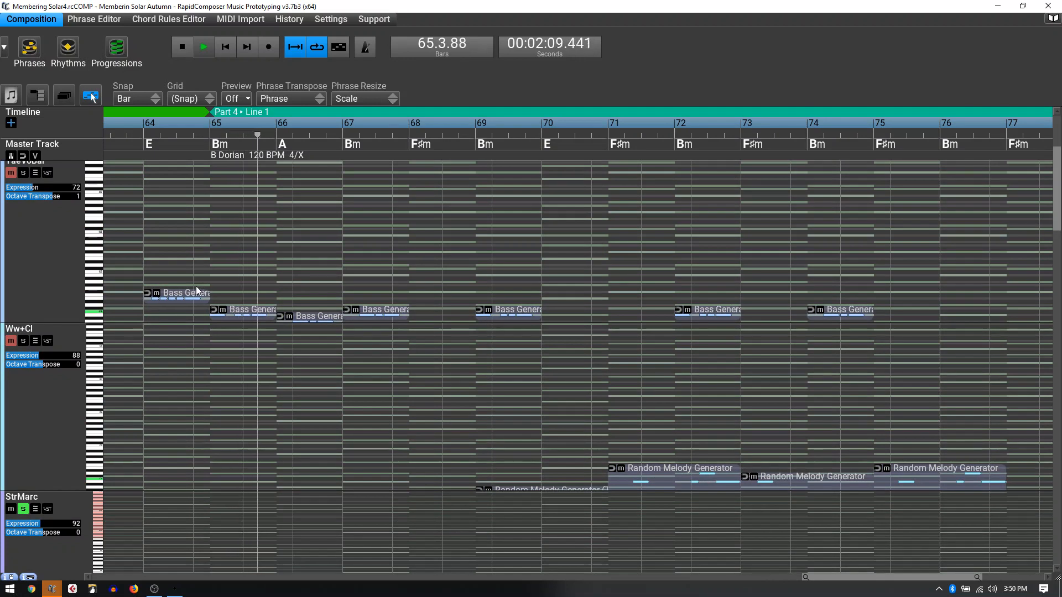
scroll(194, 288, up, 3)
scroll(55, 300, up, 2)
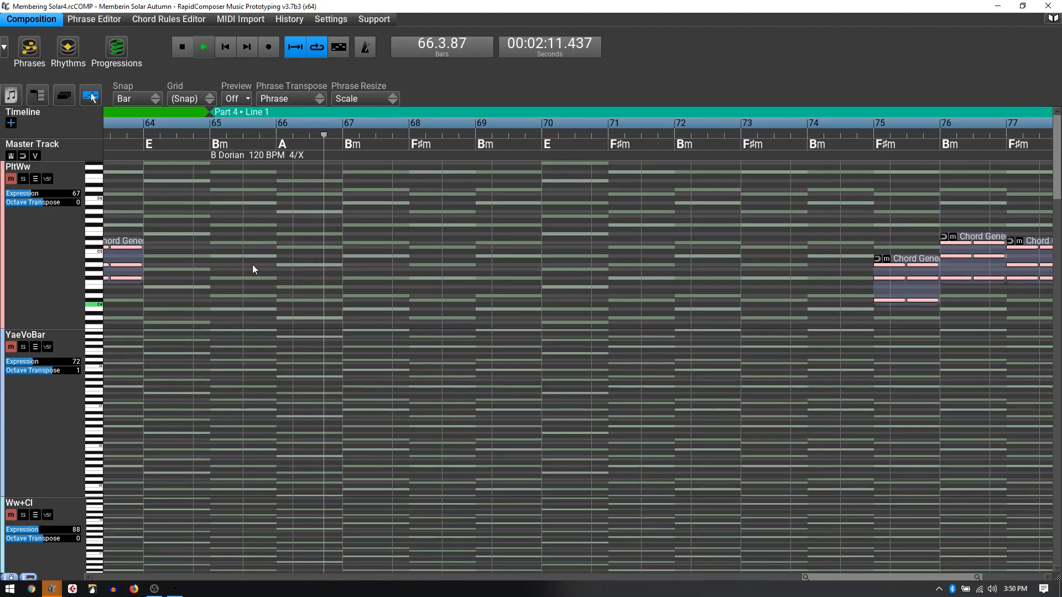
scroll(309, 144, down, 5)
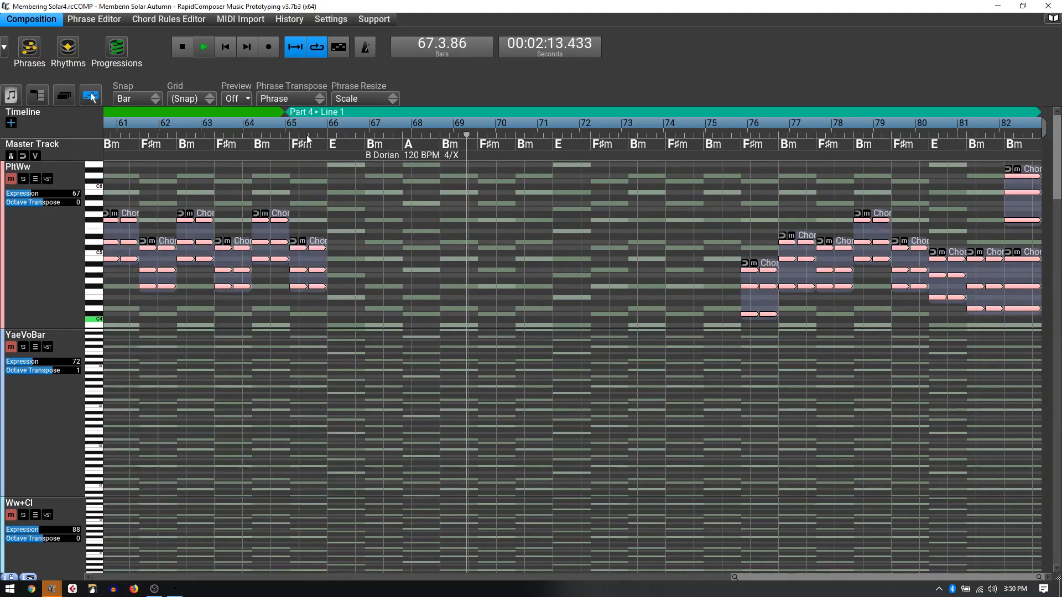
scroll(258, 165, up, 3)
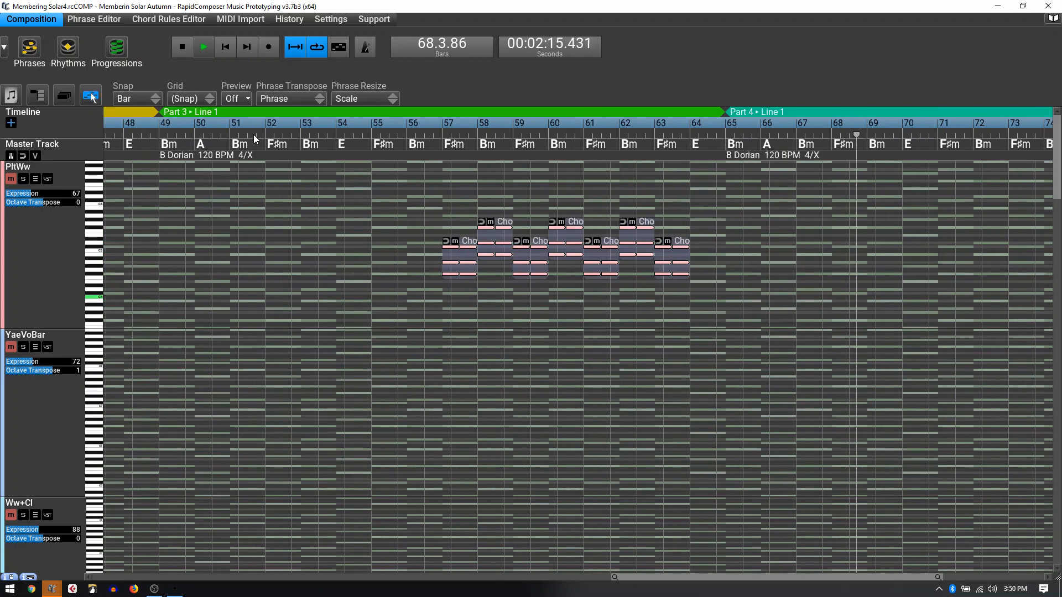
Step: Solo the Ess WwQ+BrQ track and play the composition from bar 18 to hear it
scroll(37, 277, down, 3)
scroll(37, 276, down, 1)
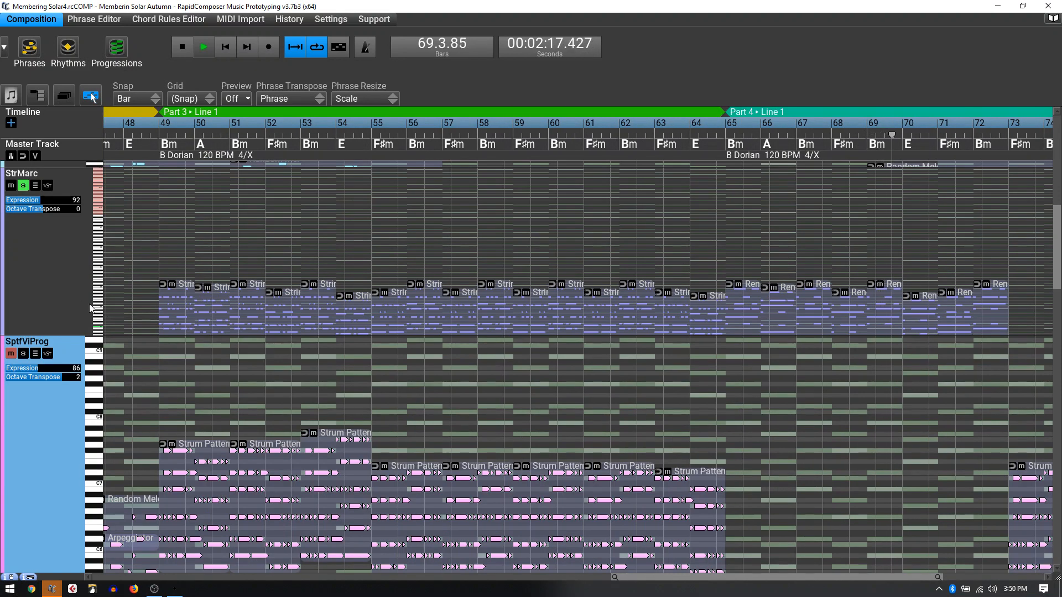
scroll(68, 310, down, 2)
scroll(68, 310, down, 2)
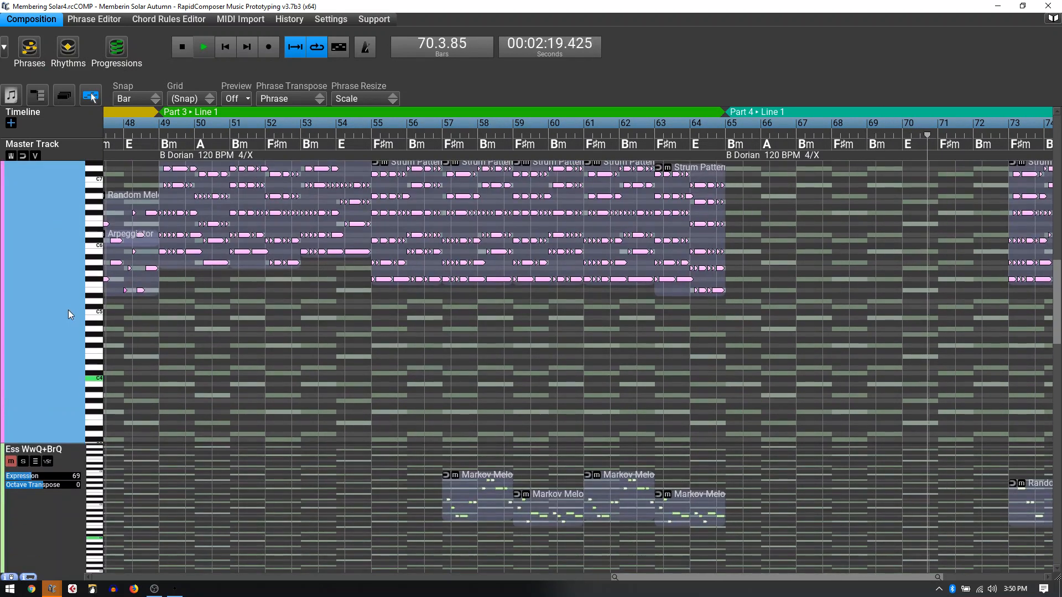
scroll(241, 284, down, 10)
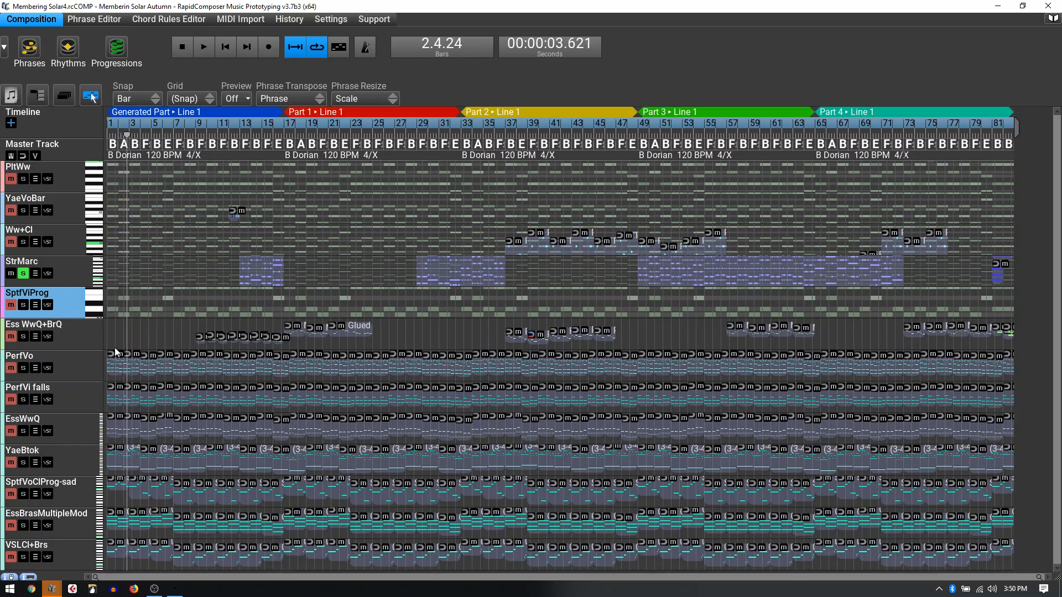
scroll(261, 337, up, 3)
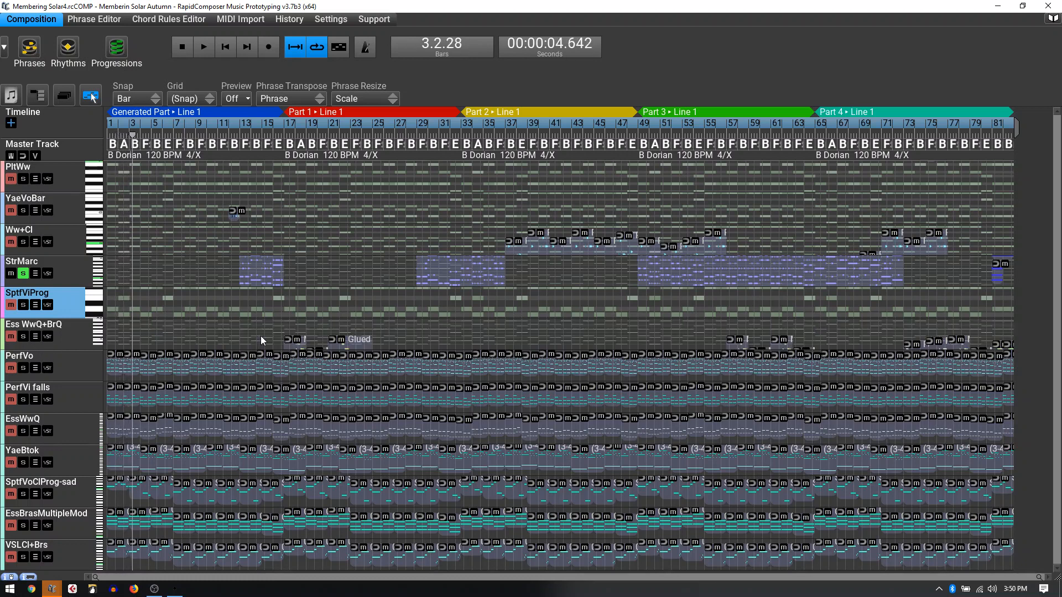
click(23, 336)
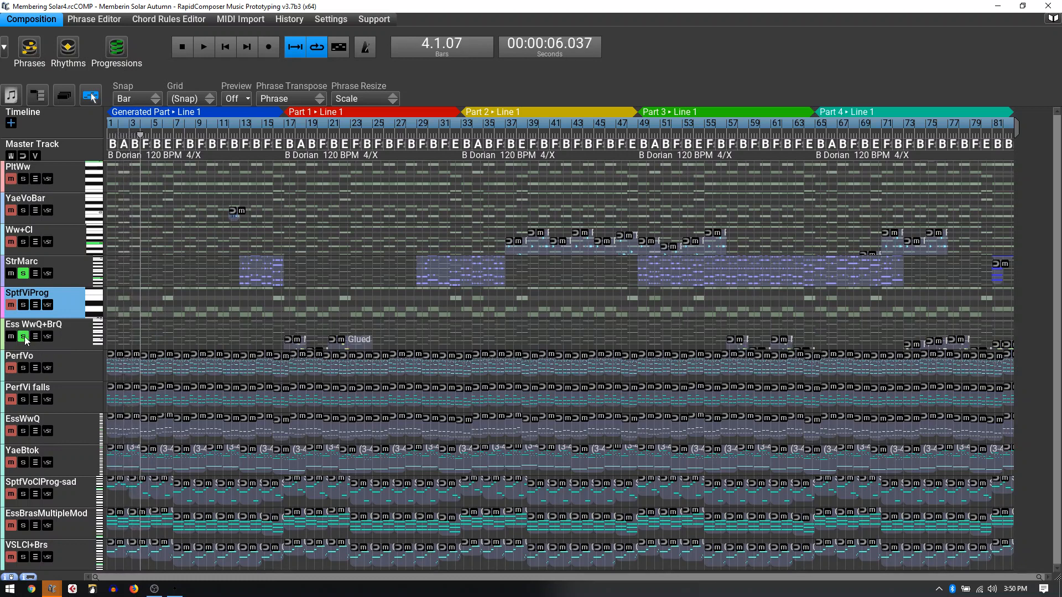
click(300, 123)
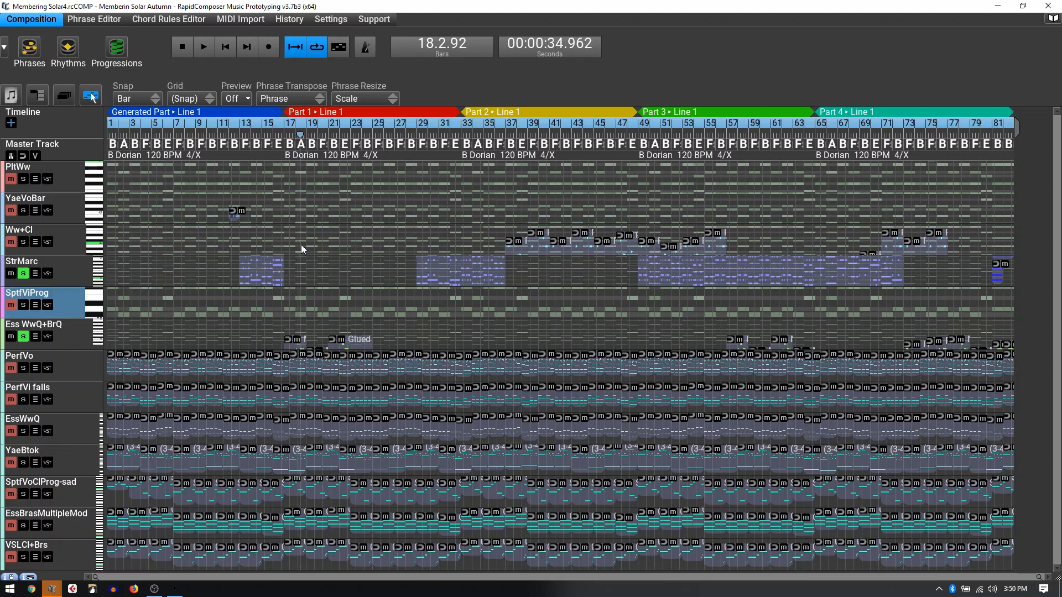
Step: Inspect the Kontakt instruments loaded on the Ess WwQ+BrQ track, close their editor and replay from bar 20
click(51, 336)
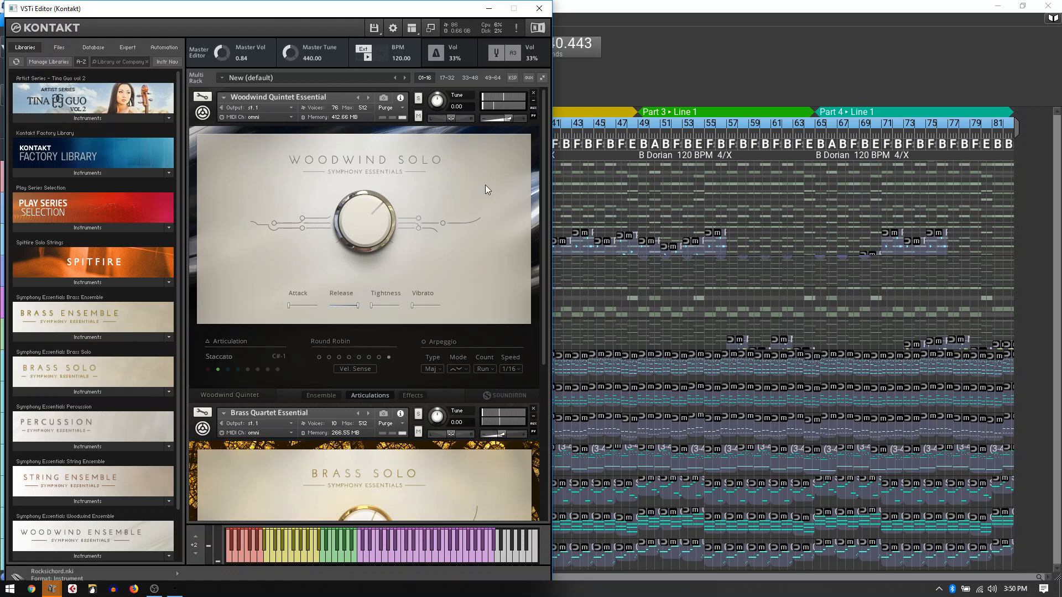
click(538, 8)
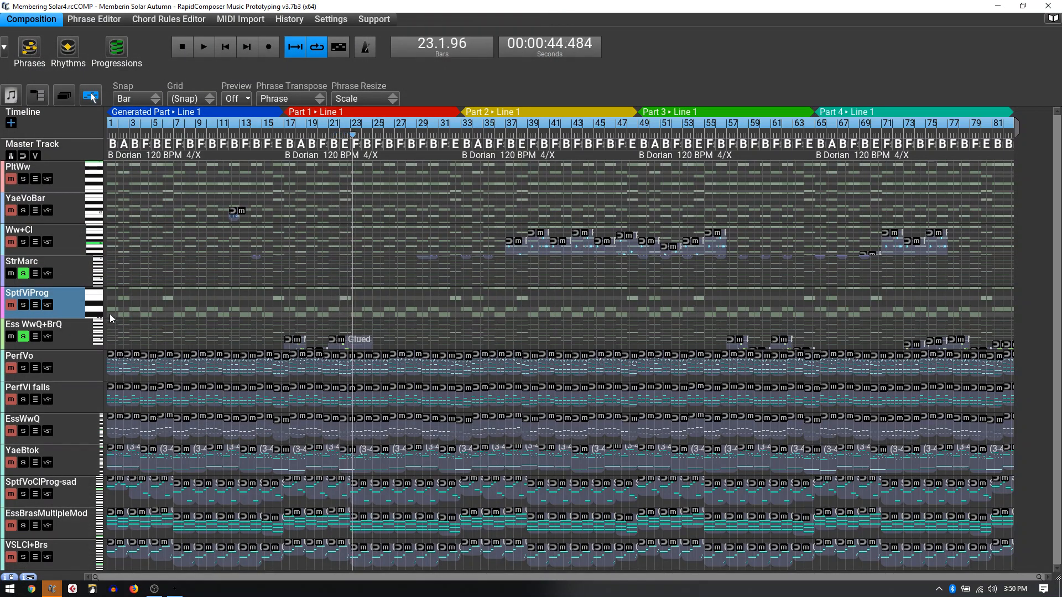
click(78, 336)
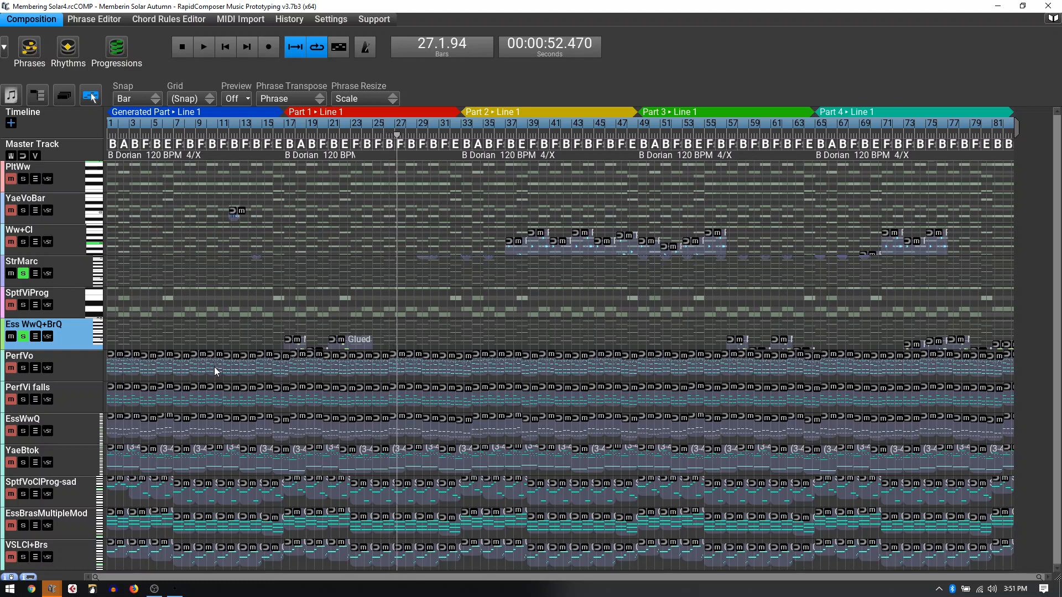
click(320, 124)
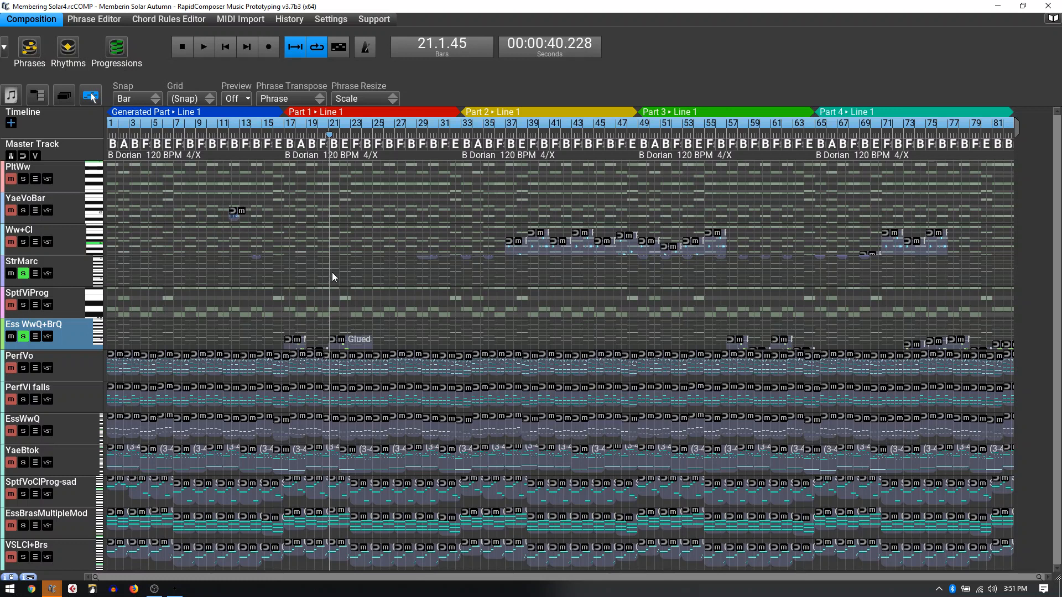
Step: Turn off solo on the Ess WwQ+BrQ track, then solo and select the PerfVo track
click(23, 336)
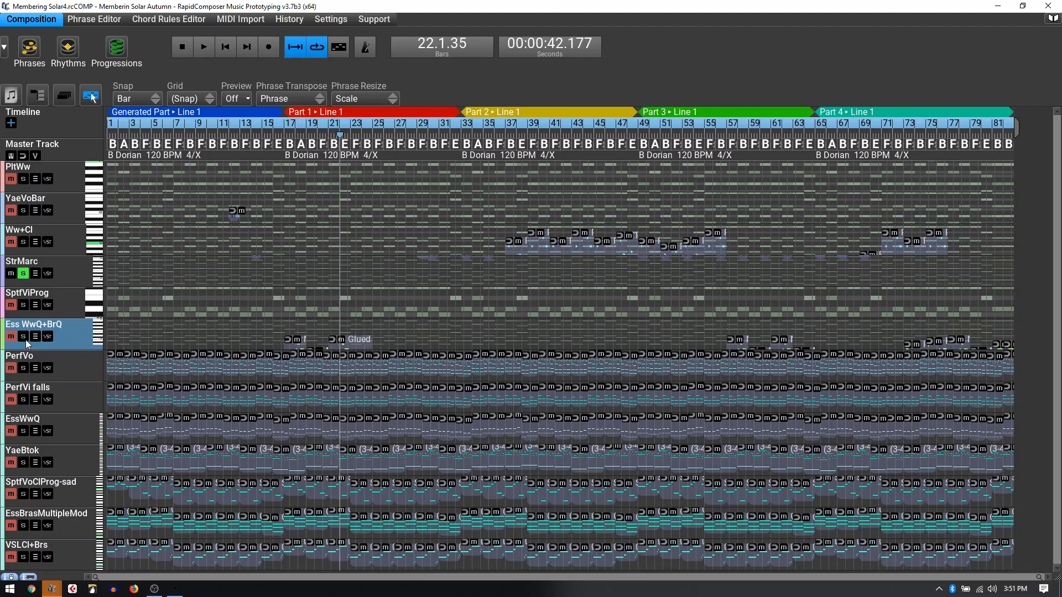
click(23, 368)
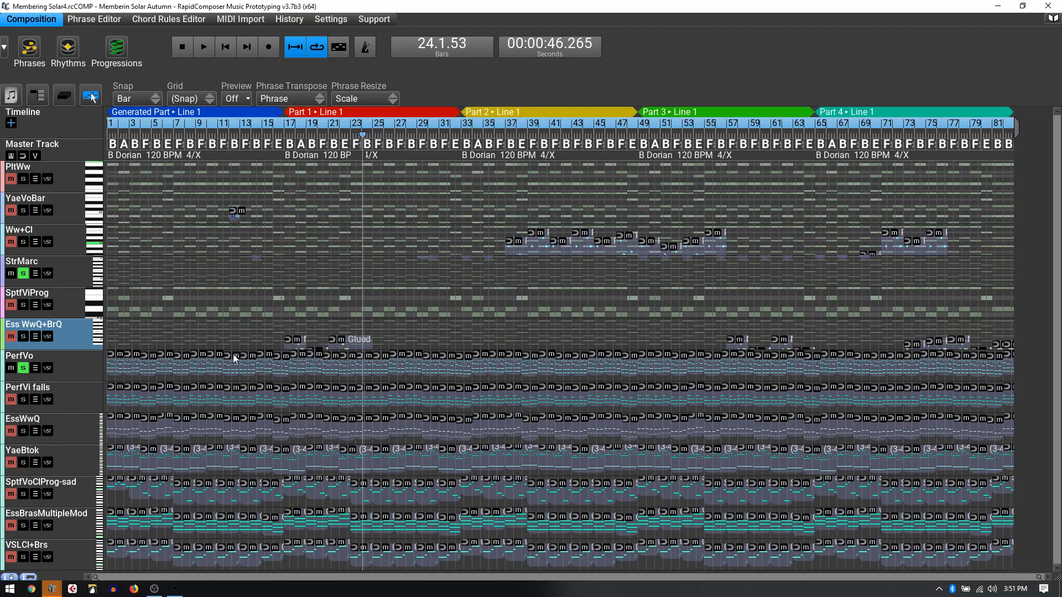
scroll(367, 361, up, 2)
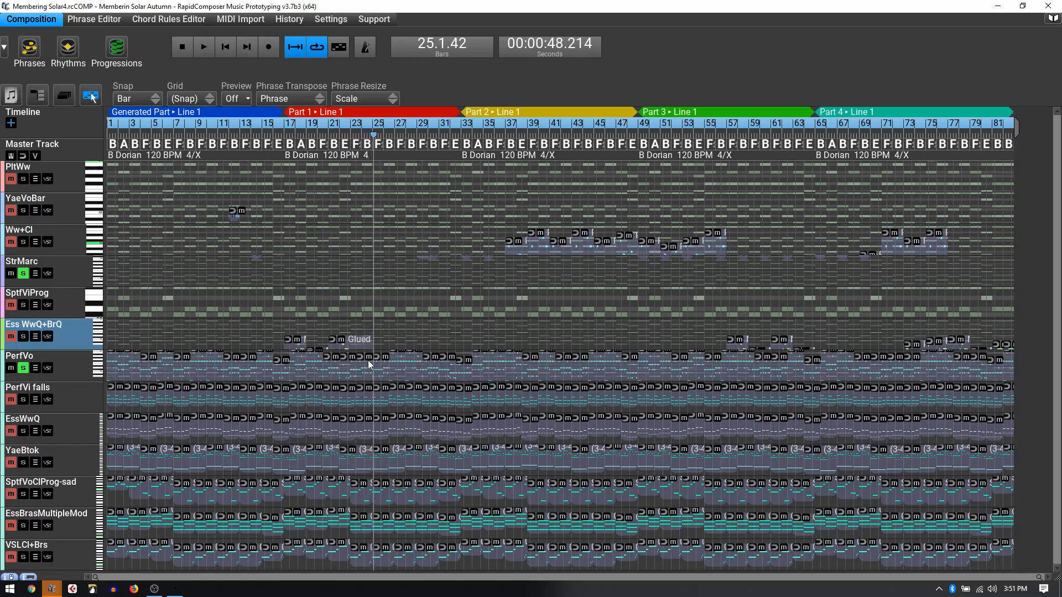
click(114, 375)
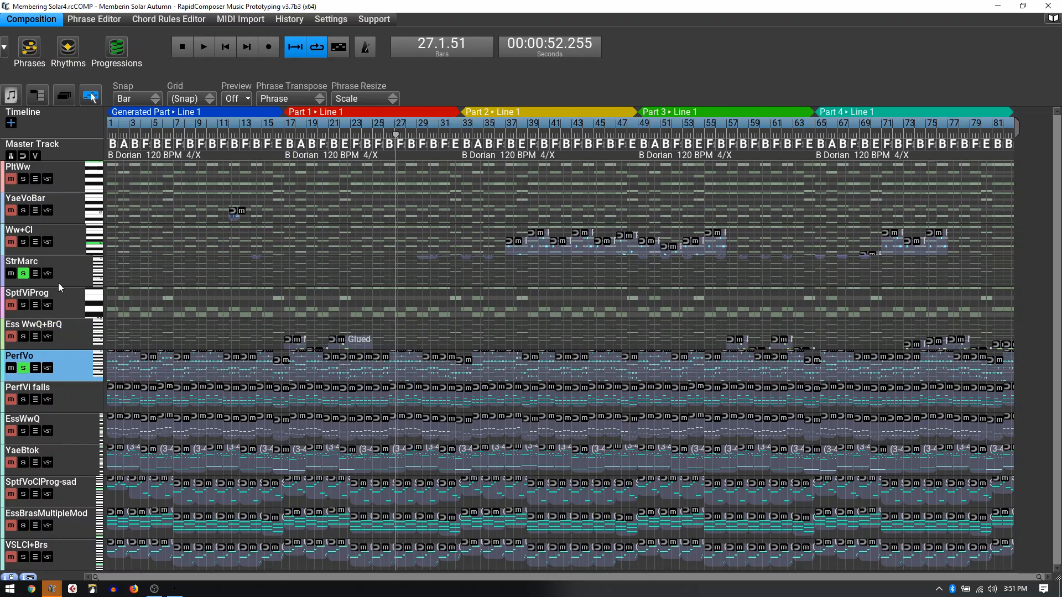
Step: Enlarge the track rows and examine the phrases on the PerfVo, PerfVi falls and EssWwQ tracks during playback
scroll(77, 296, up, 4)
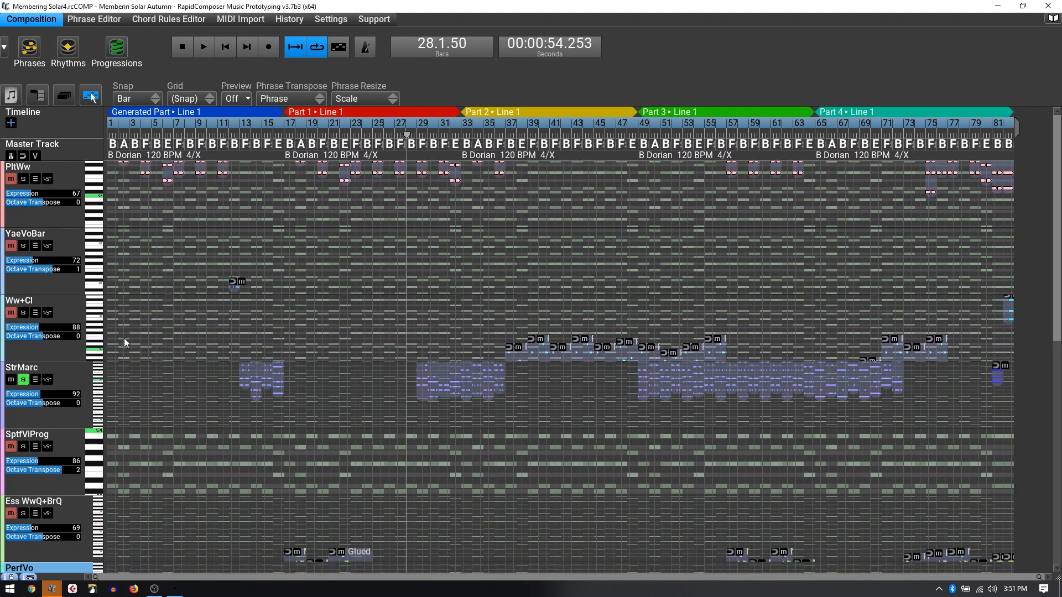
scroll(76, 332, down, 5)
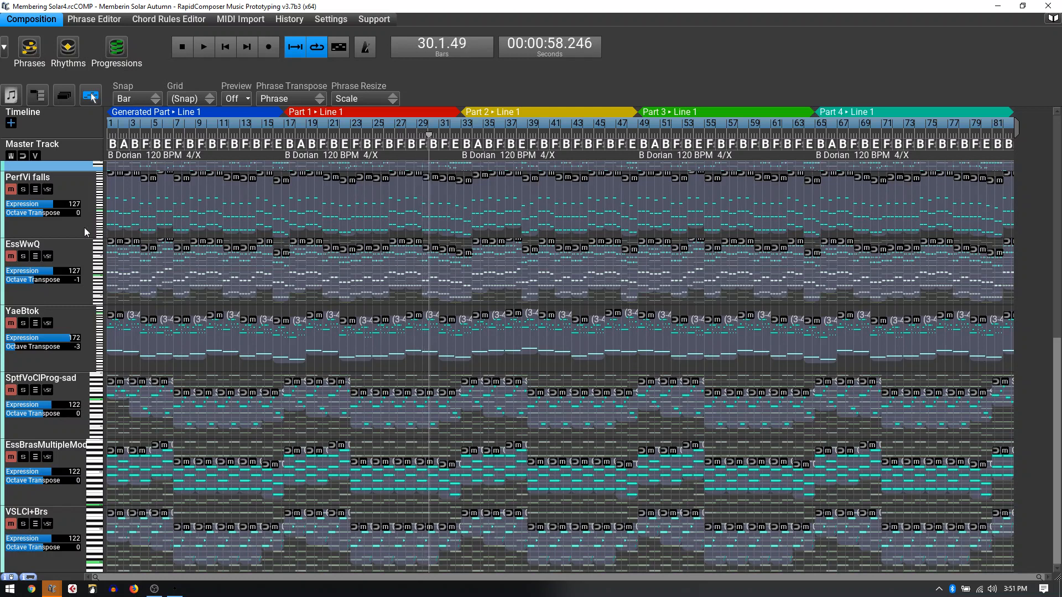
scroll(78, 243, up, 3)
scroll(76, 248, up, 5)
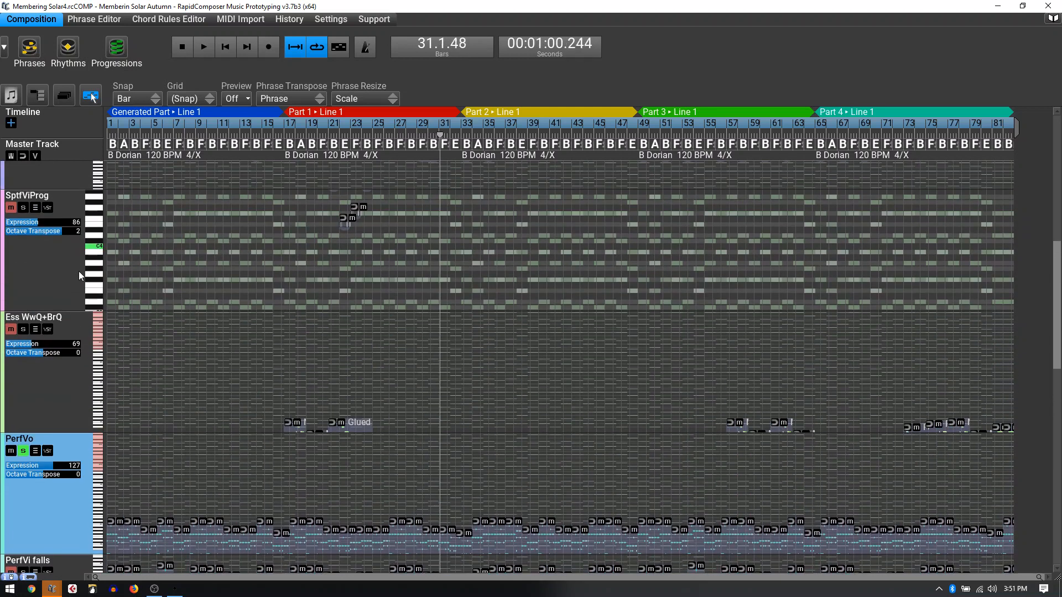
scroll(46, 287, down, 3)
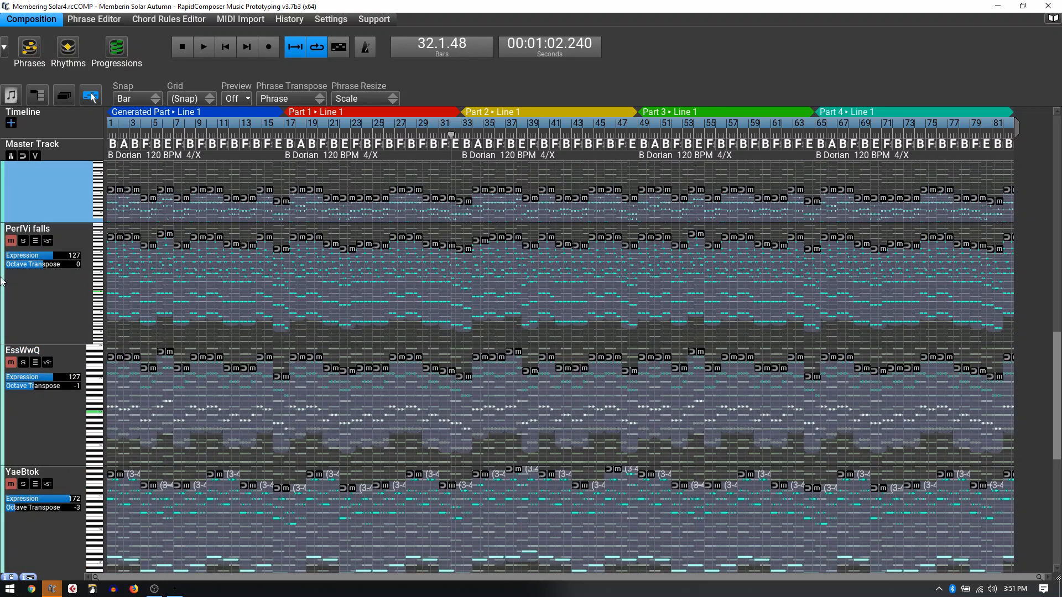
drag(40, 294, 41, 339)
scroll(66, 348, down, 2)
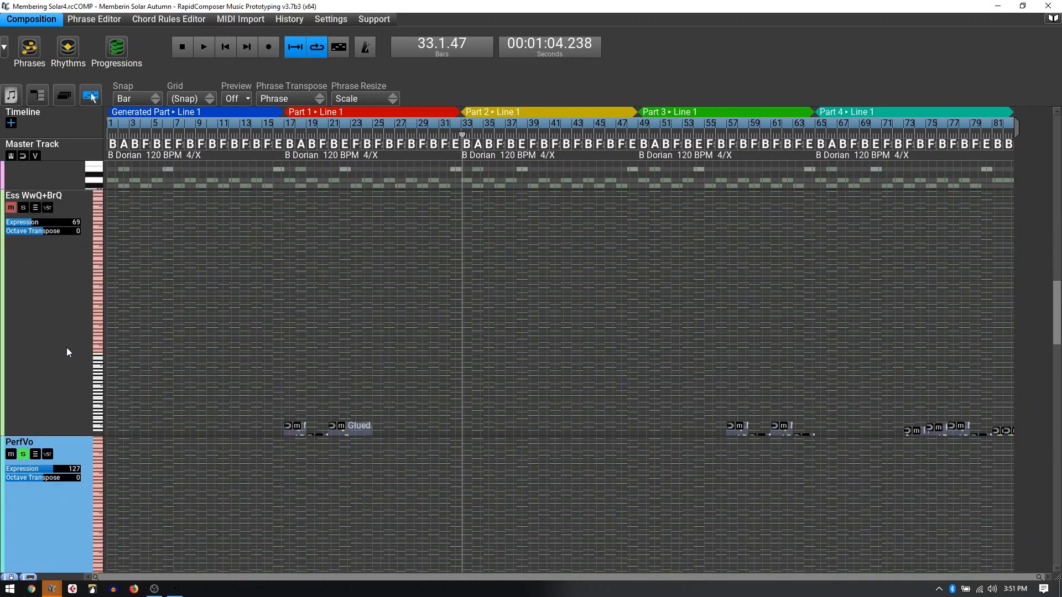
scroll(66, 348, down, 1)
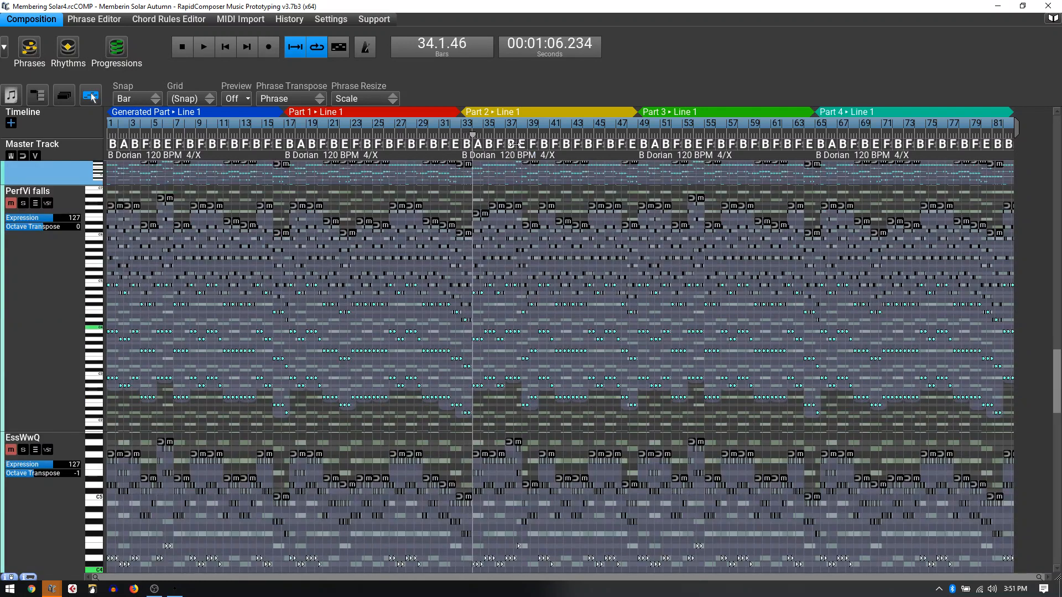
scroll(510, 139, up, 3)
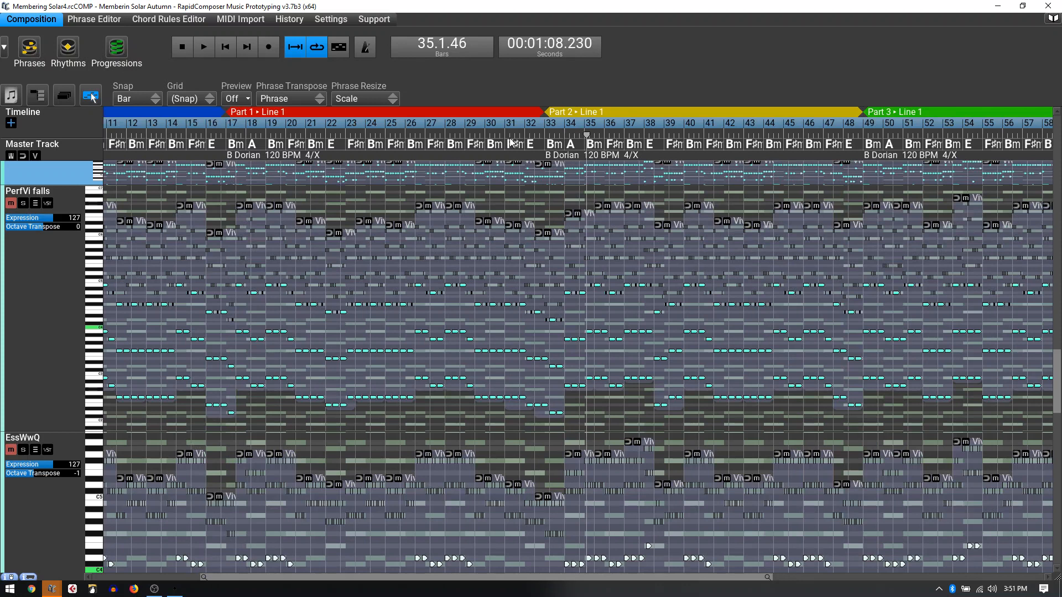
scroll(510, 143, down, 3)
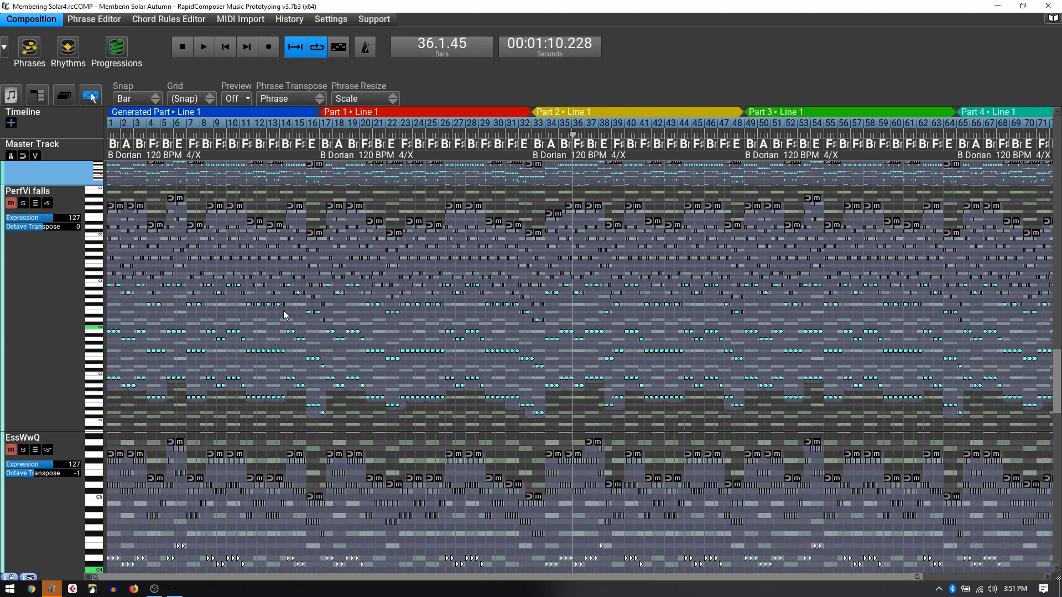
Step: Examine the phrases on the YaeBtok, SptfVoClProg-sad, EssBrasMultipleMod and VSLCl+Brs tracks, including Part 3 and Part 4
scroll(68, 334, down, 5)
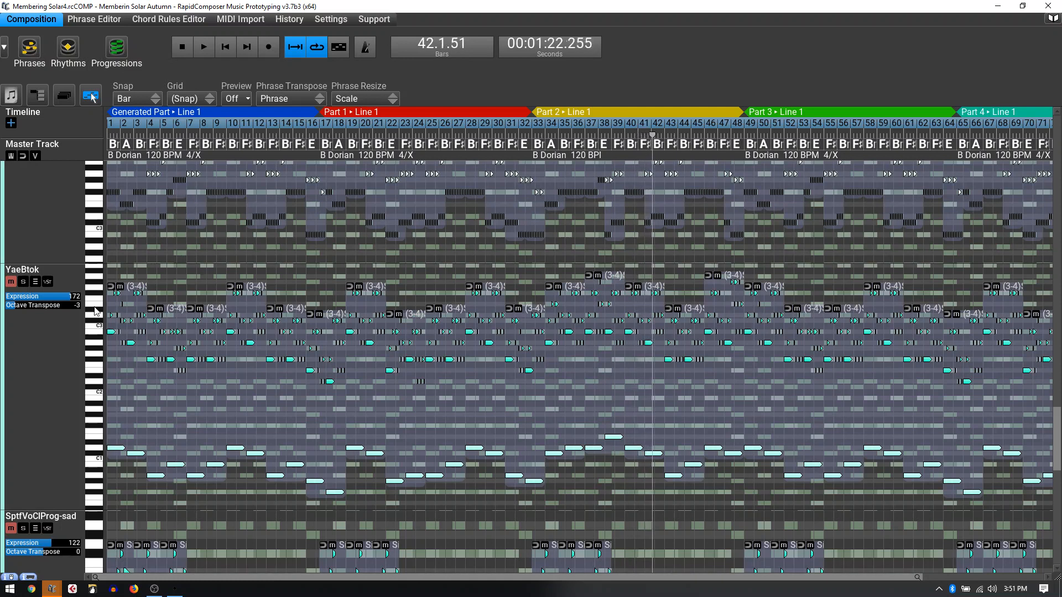
click(63, 378)
scroll(63, 377, down, 3)
scroll(63, 331, down, 6)
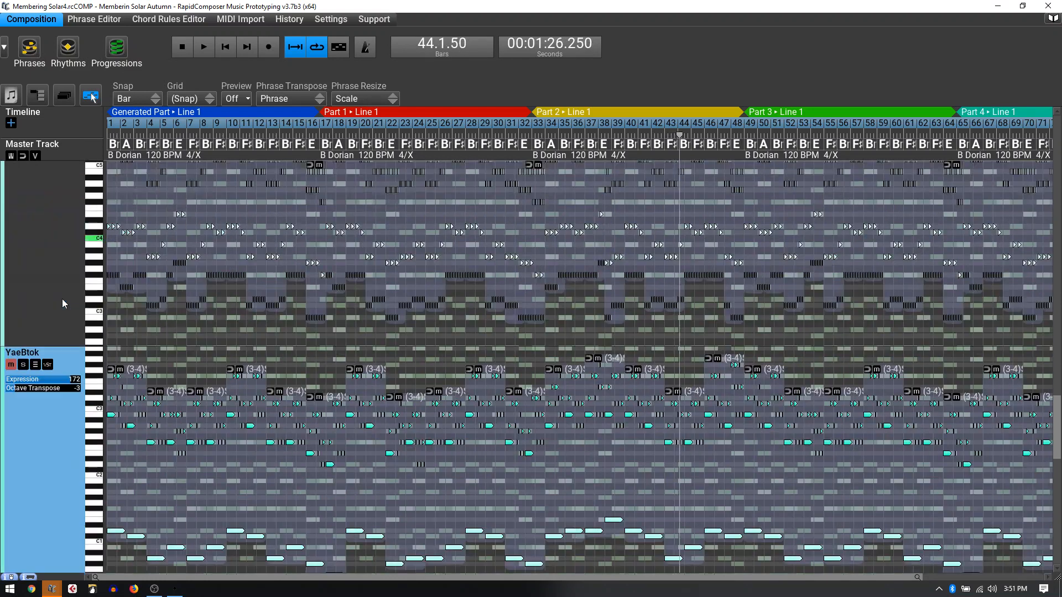
scroll(61, 302, up, 5)
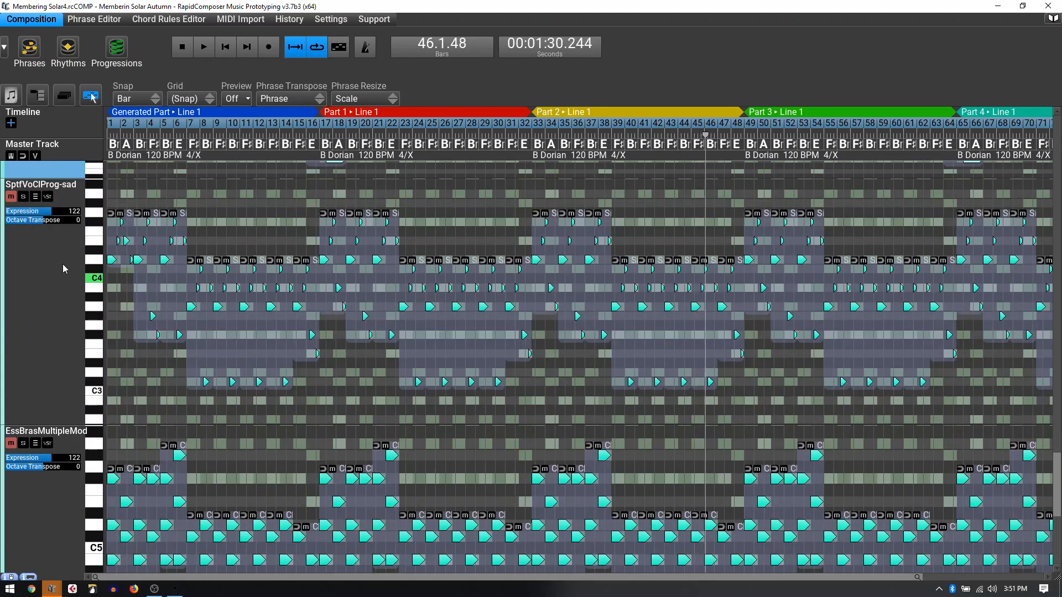
scroll(382, 219, down, 1)
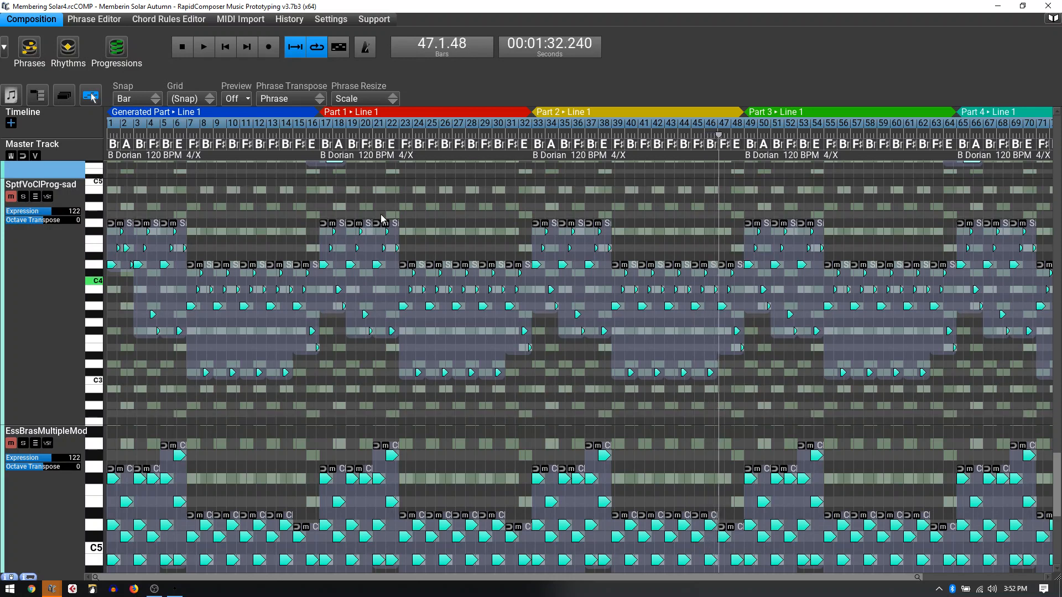
scroll(386, 138, up, 2)
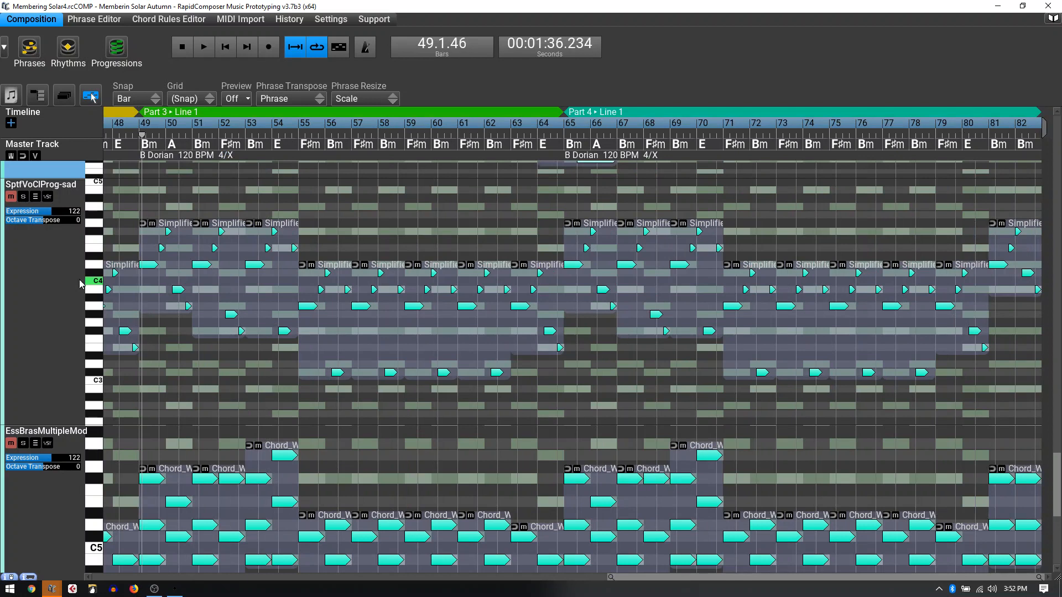
scroll(64, 301, down, 3)
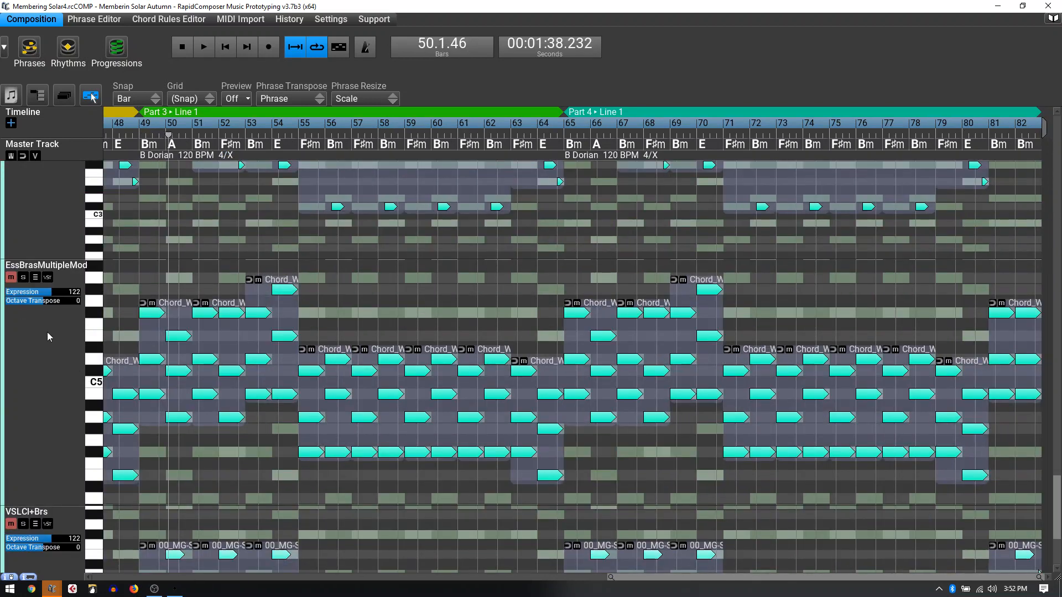
scroll(53, 332, down, 3)
scroll(41, 332, up, 6)
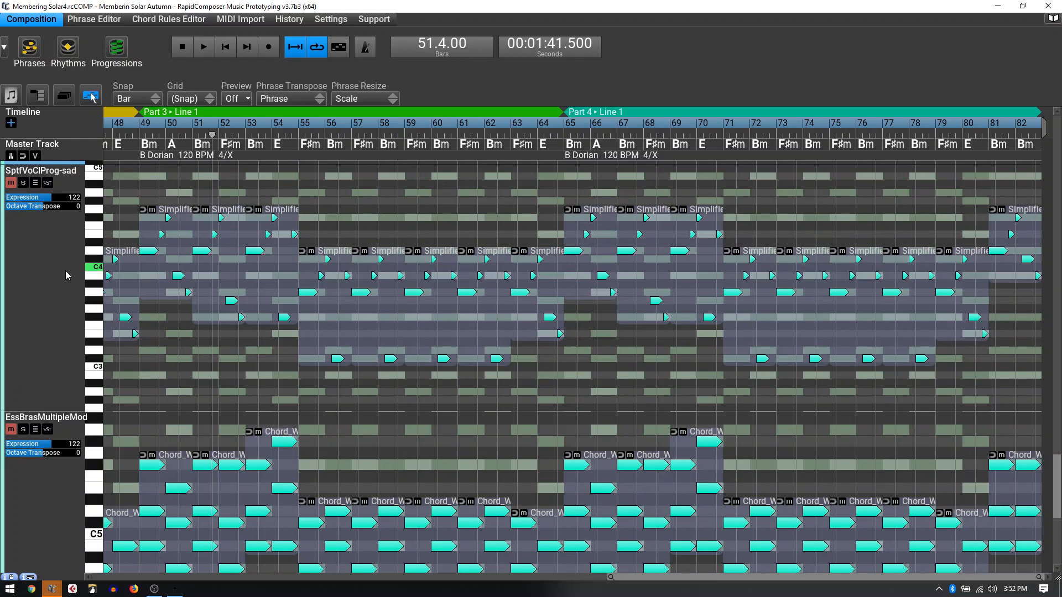
Step: Review the phrase layout of the PltWw, YaeVoBar, Ww+Cl and StrMarc tracks across Parts 2 to 4
scroll(65, 280, down, 10)
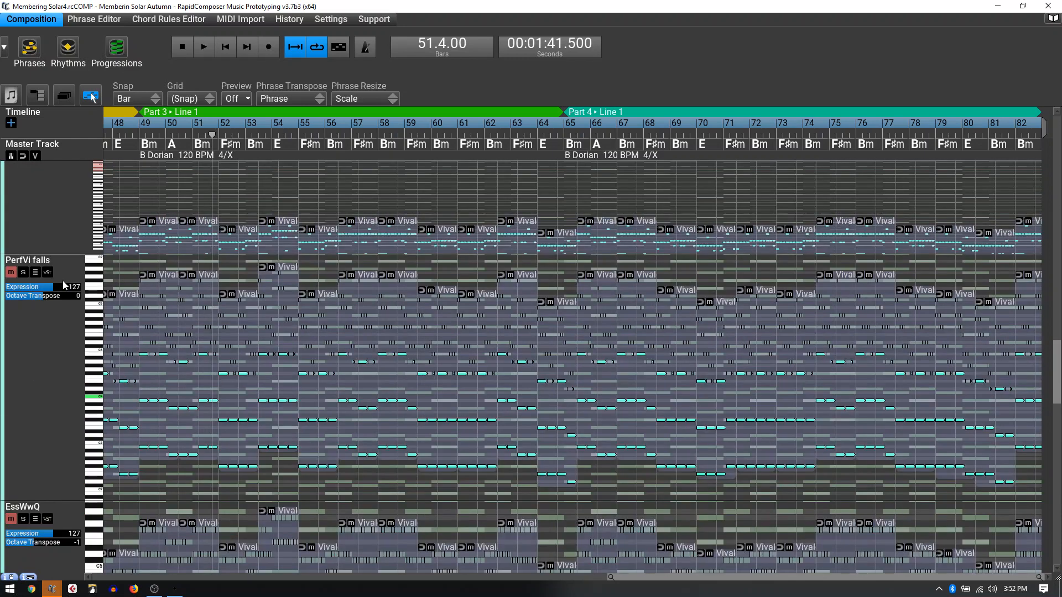
scroll(62, 281, down, 10)
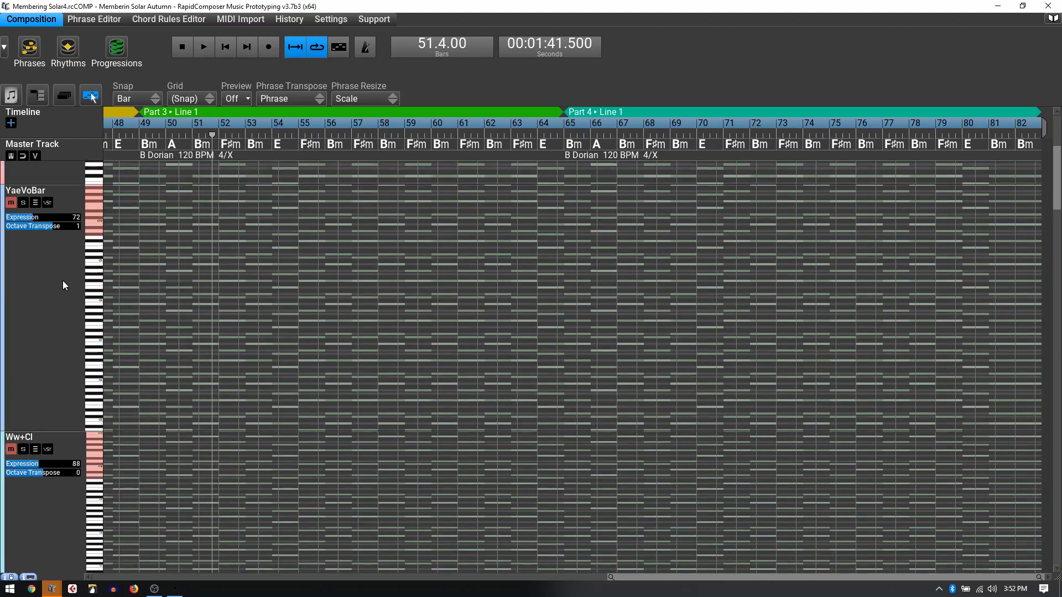
scroll(63, 285, up, 2)
scroll(62, 280, up, 3)
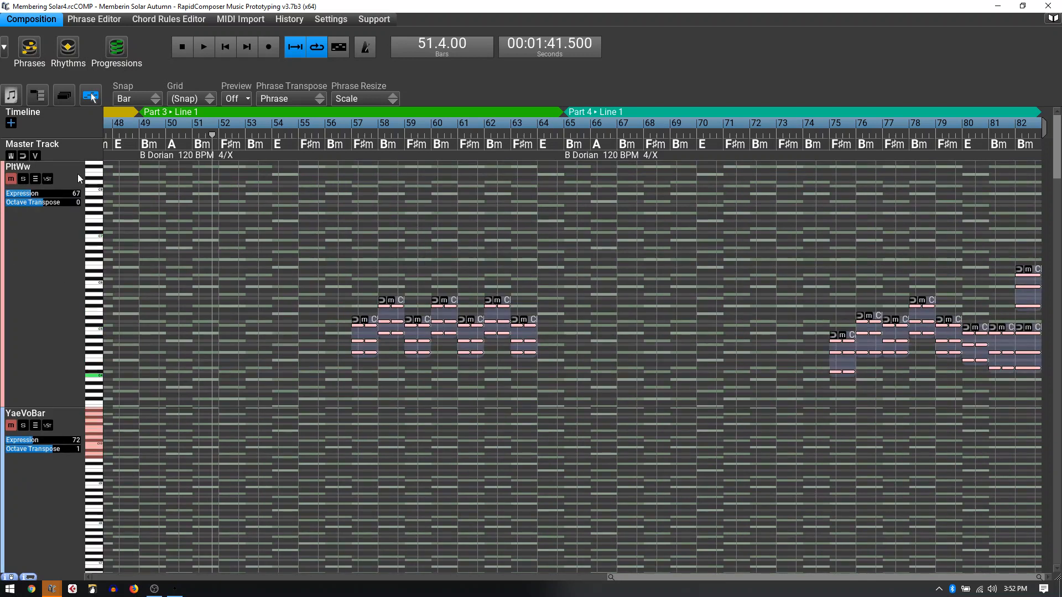
scroll(76, 180, down, 1)
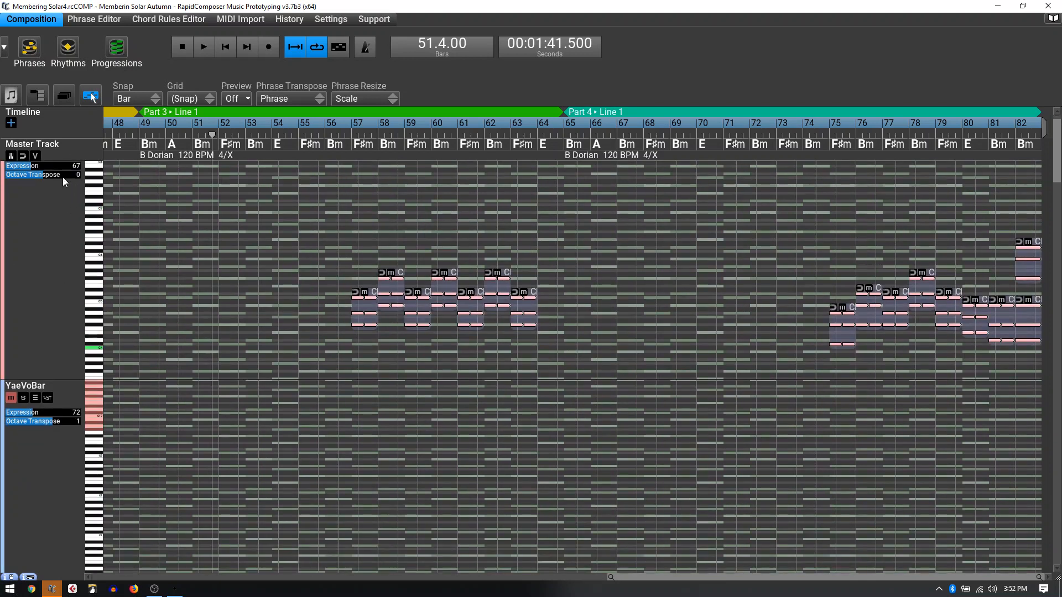
scroll(82, 137, down, 2)
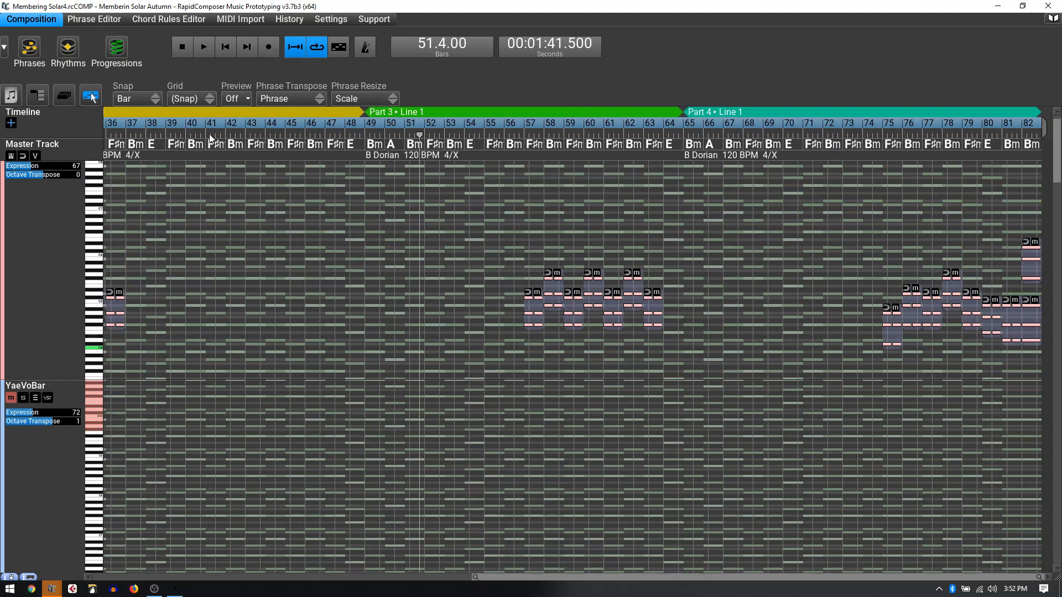
scroll(198, 142, up, 1)
scroll(68, 202, down, 10)
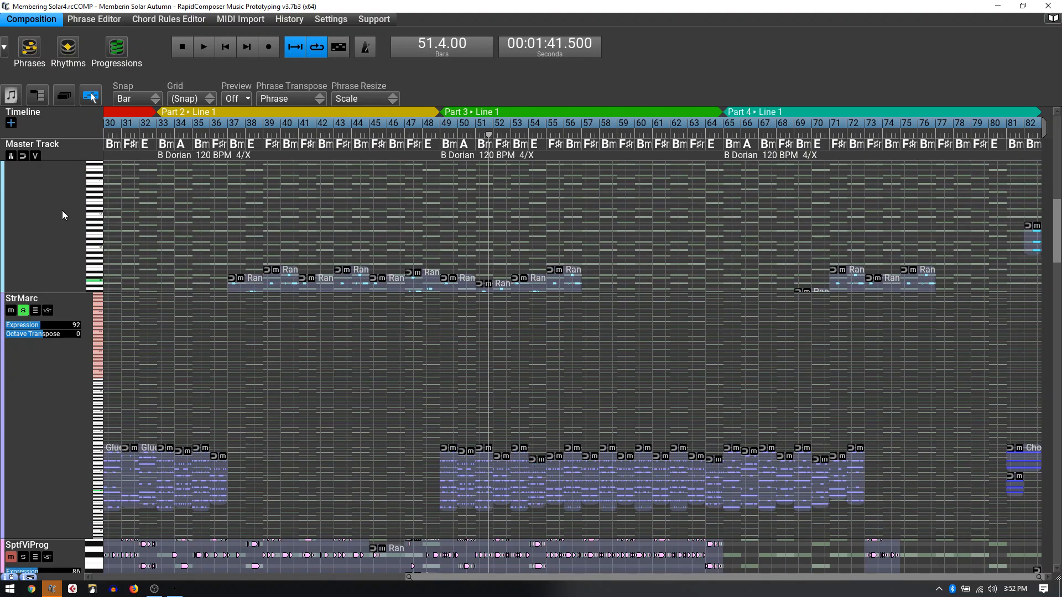
Step: Select the PltWw track, reduce the height of the track rows and fit the whole composition in the timeline
scroll(61, 210, up, 8)
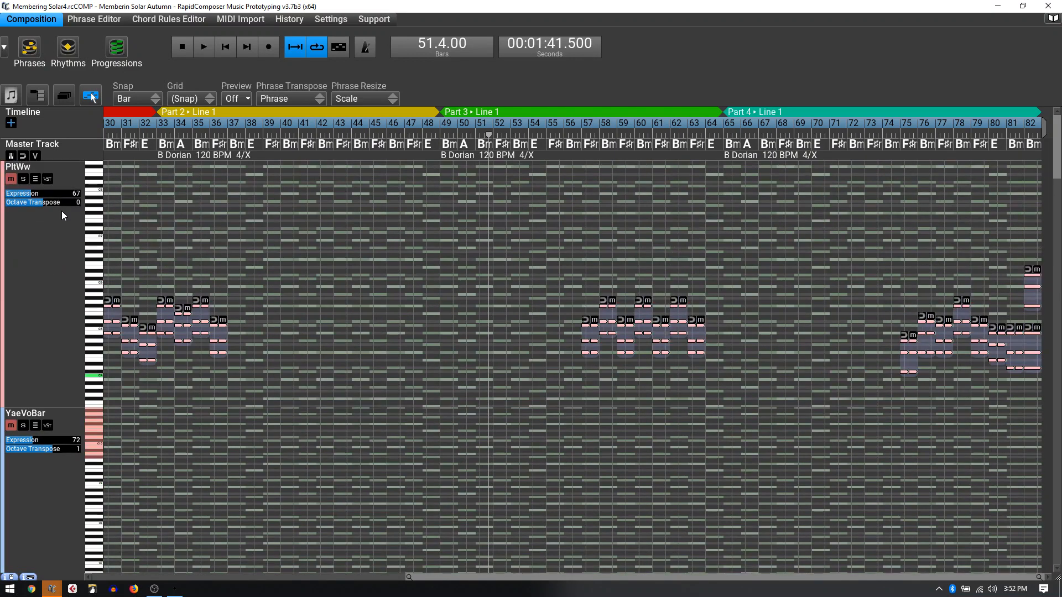
click(45, 235)
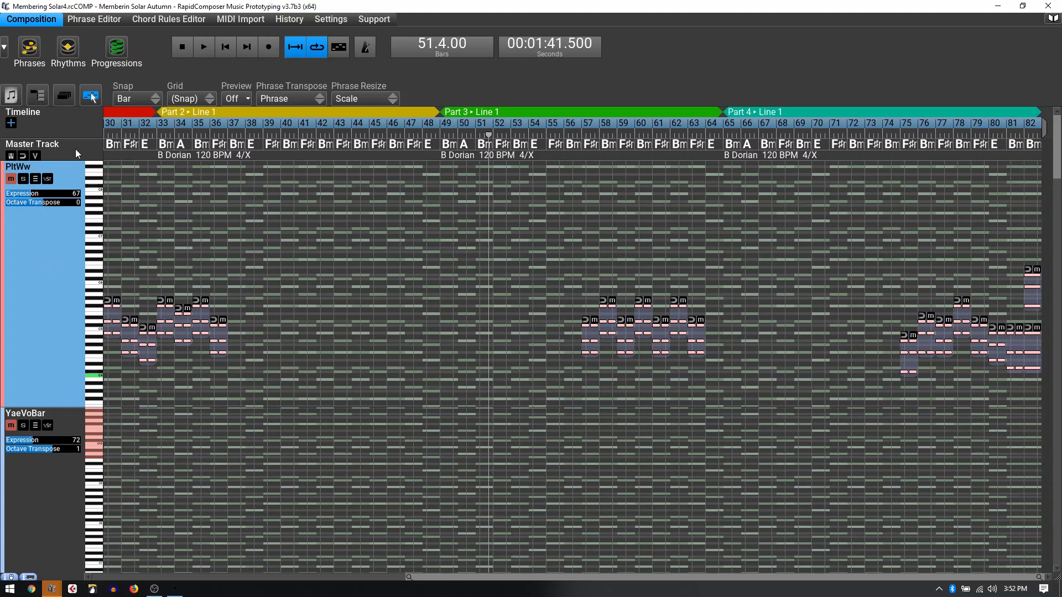
drag(57, 237, 54, 212)
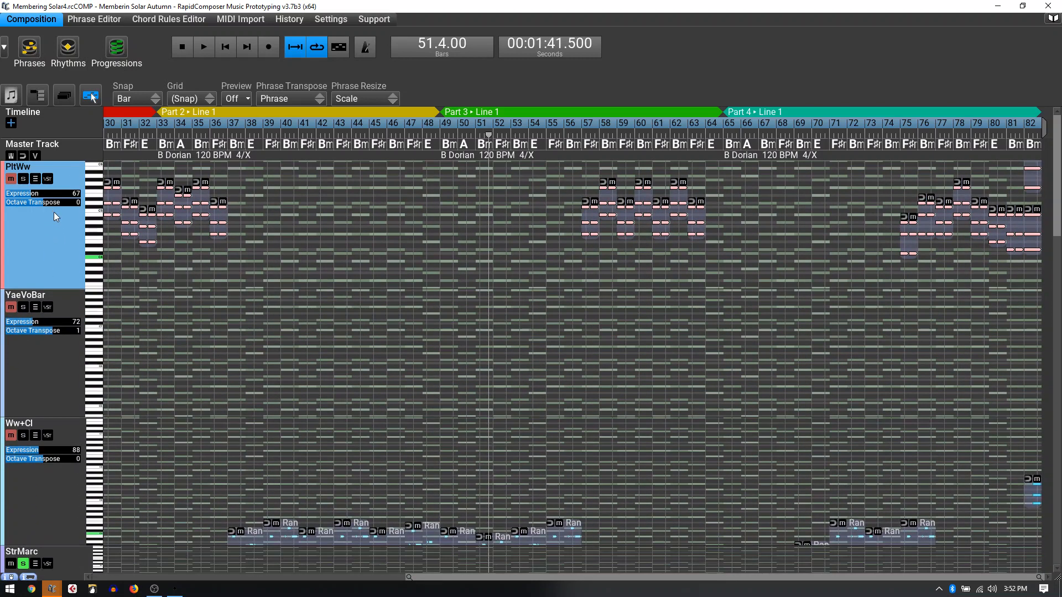
scroll(246, 135, down, 3)
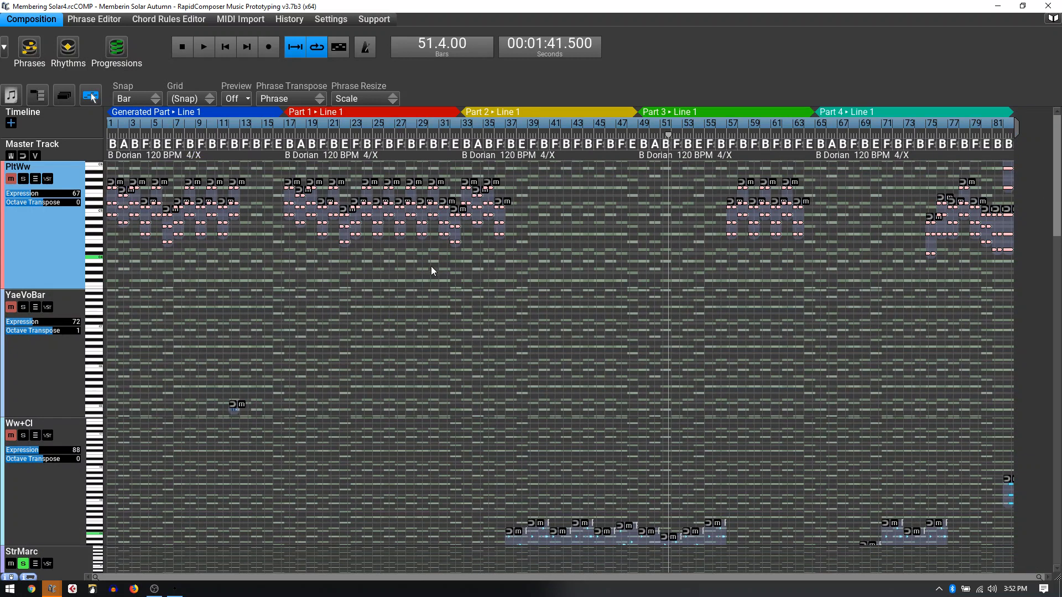
Step: Examine the phrases of the PltWw, YaeVoBar and Ww+Cl tracks across all parts, enlarging the YaeVoBar note range
scroll(432, 270, up, 2)
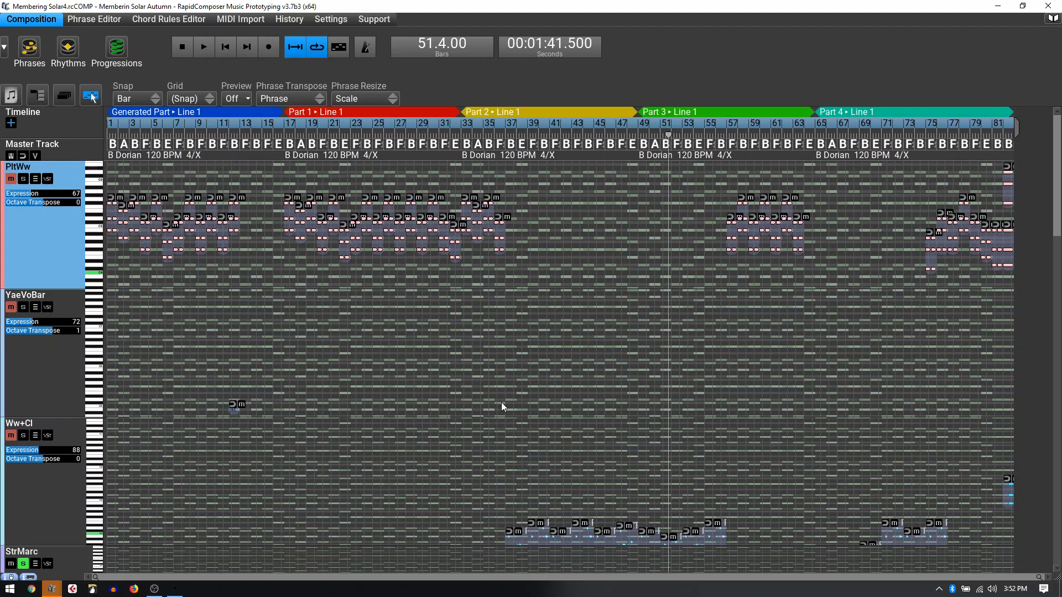
scroll(499, 395, up, 2)
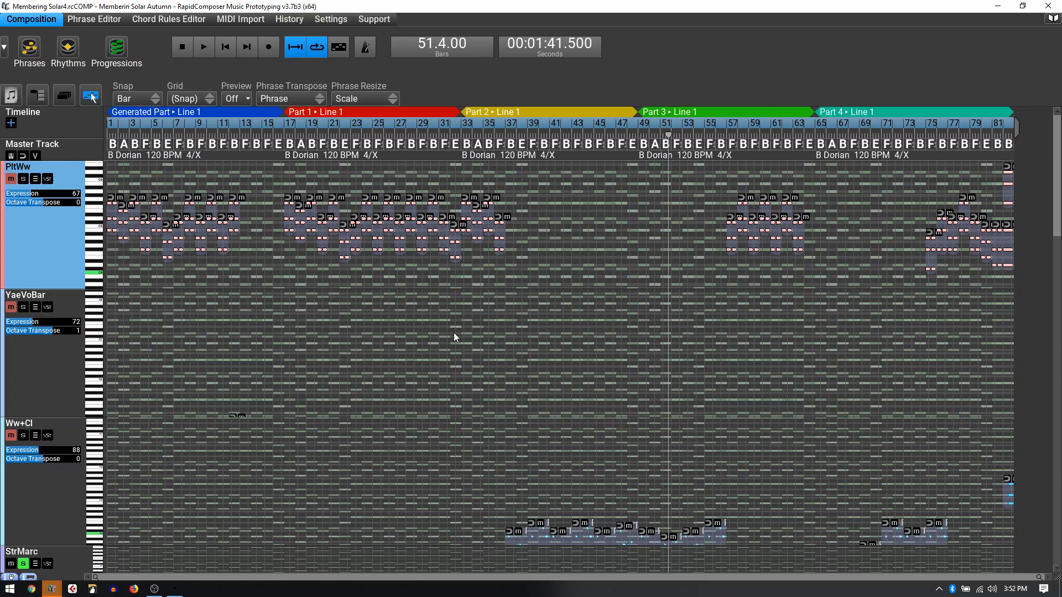
scroll(499, 337, up, 6)
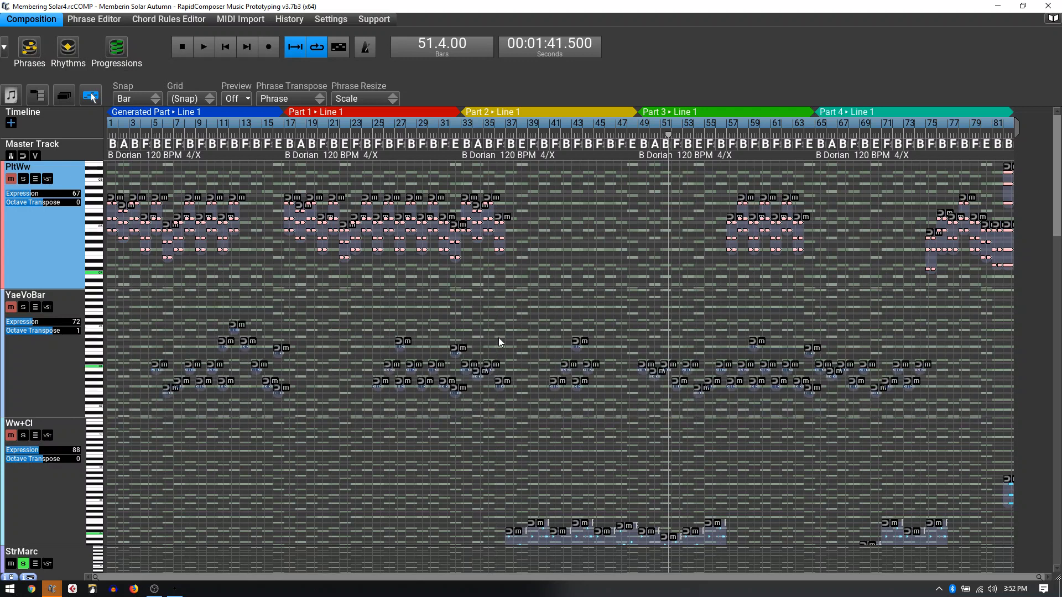
scroll(499, 337, up, 5)
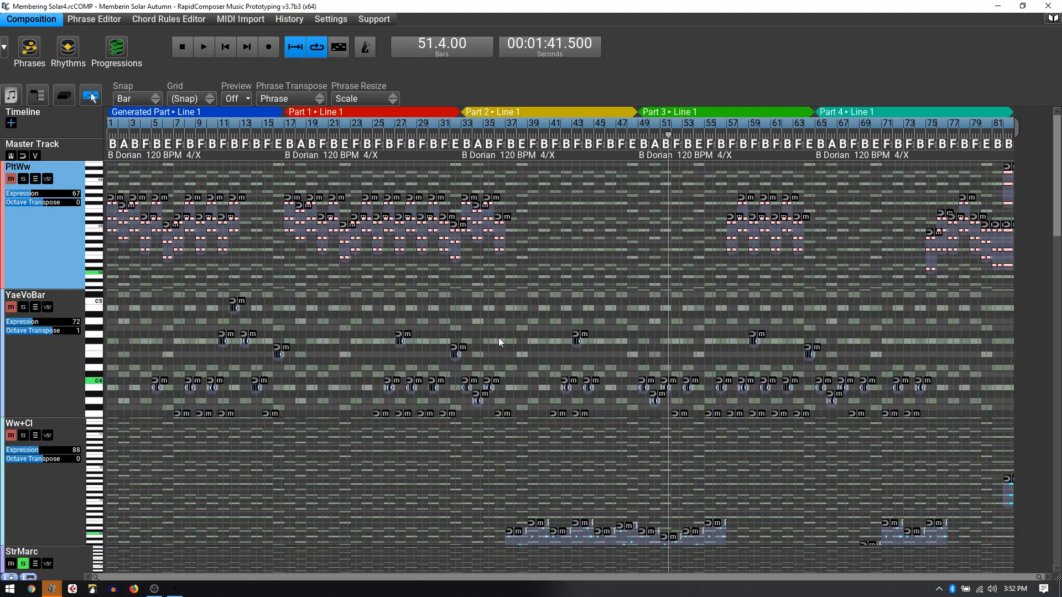
scroll(499, 337, down, 9)
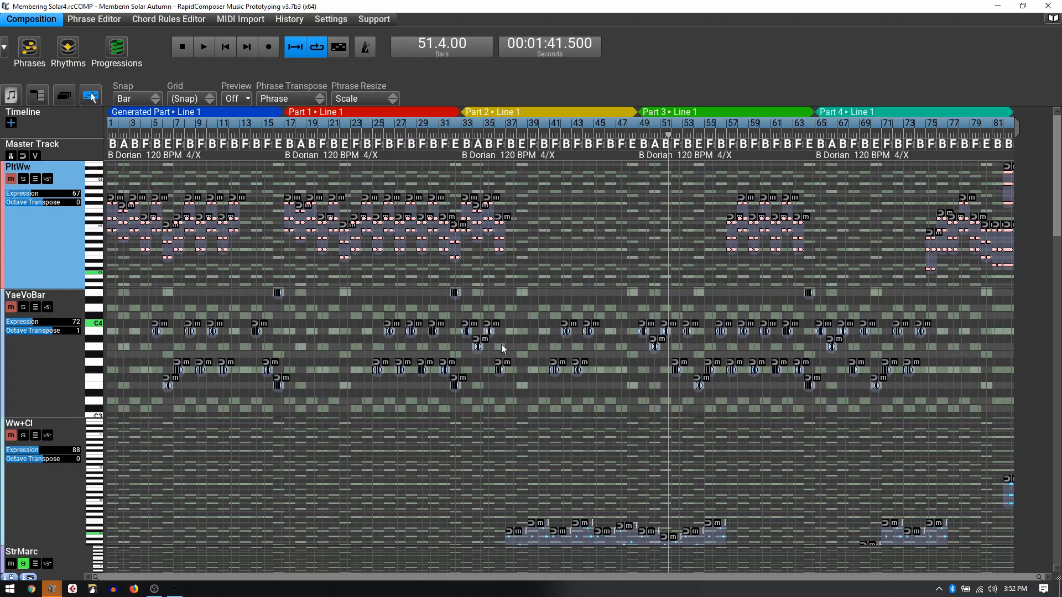
scroll(518, 450, down, 15)
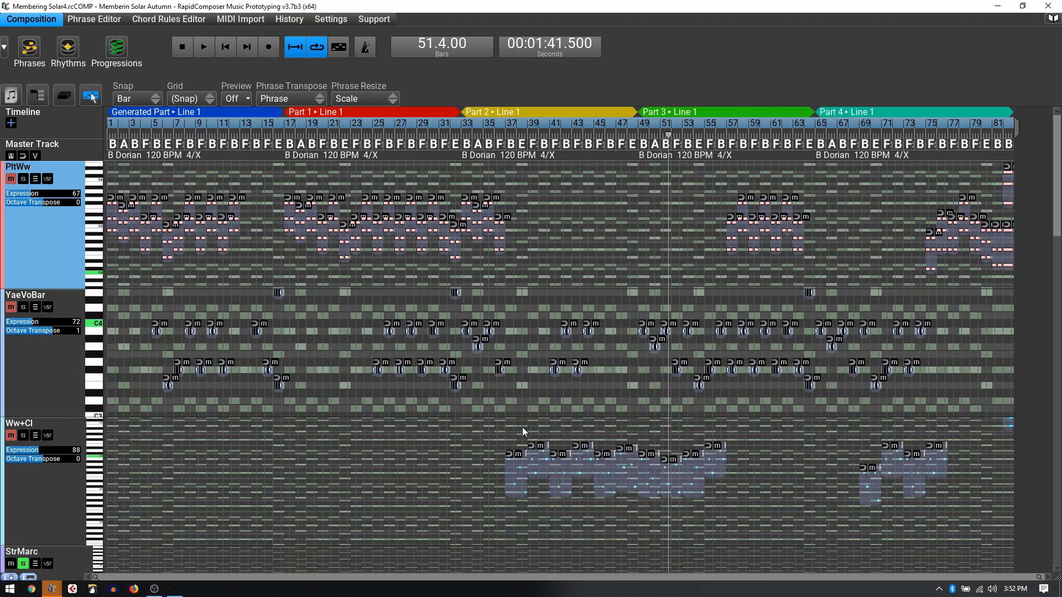
scroll(517, 442, down, 4)
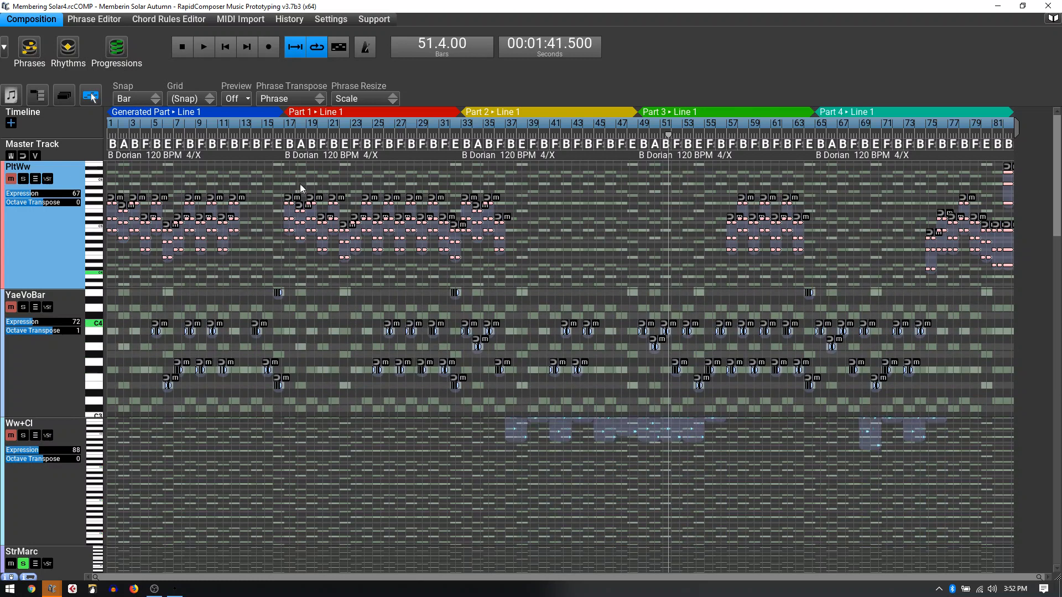
Step: View the MIDI settings and the composition's change history, and return to the composition
click(339, 21)
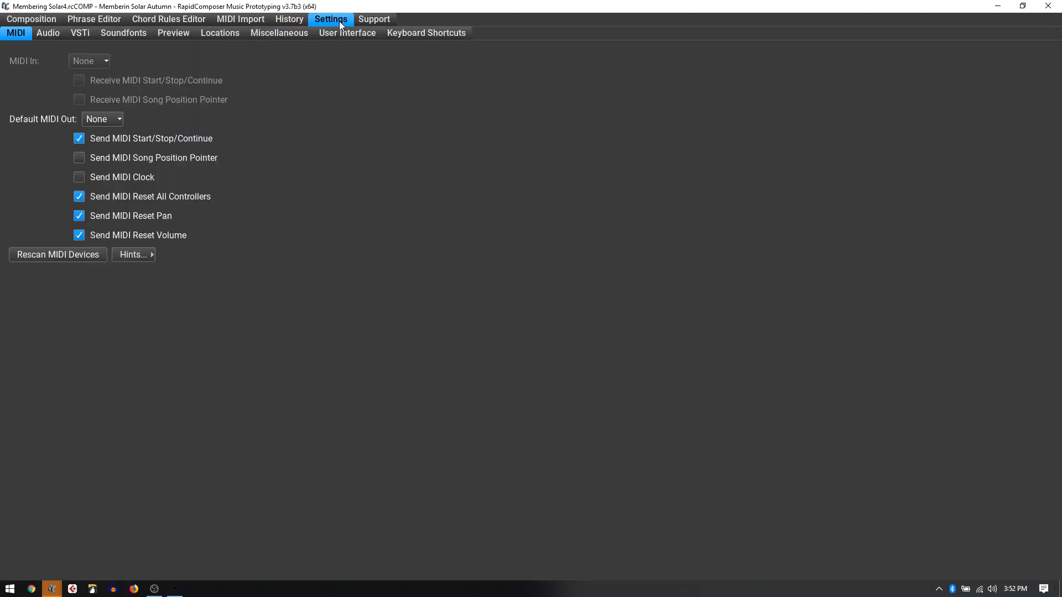
click(287, 19)
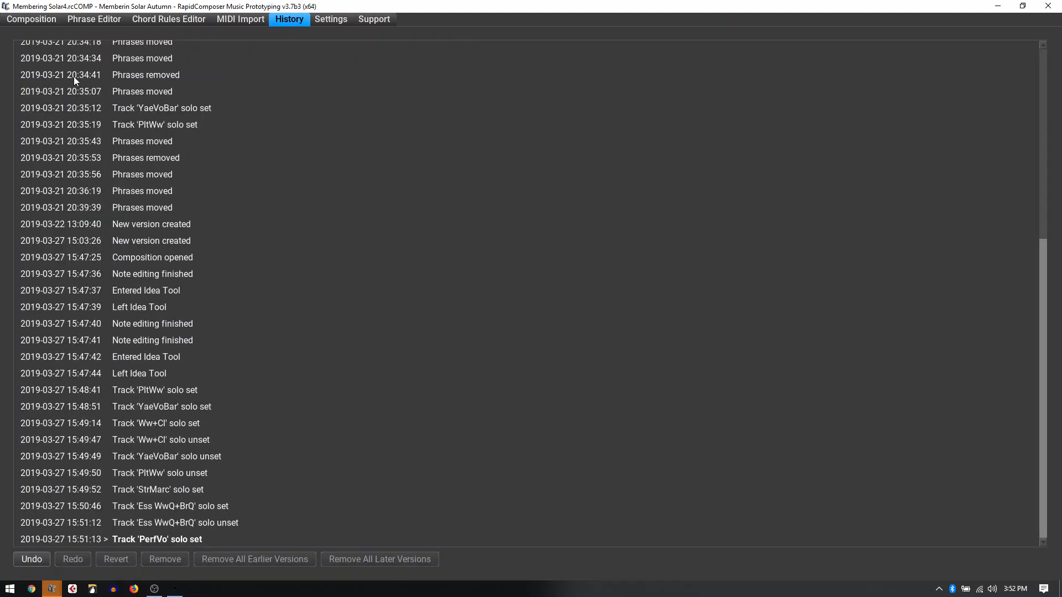
click(27, 21)
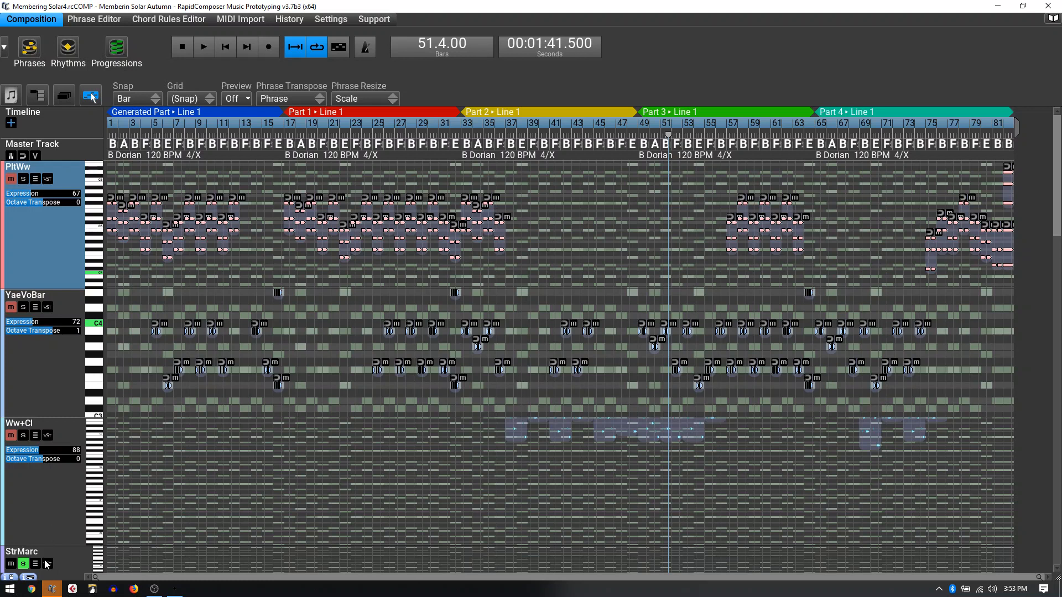
Step: Look through the keyboard shortcuts for track header and phrase commands, and return to the composition
click(29, 577)
scroll(519, 327, down, 20)
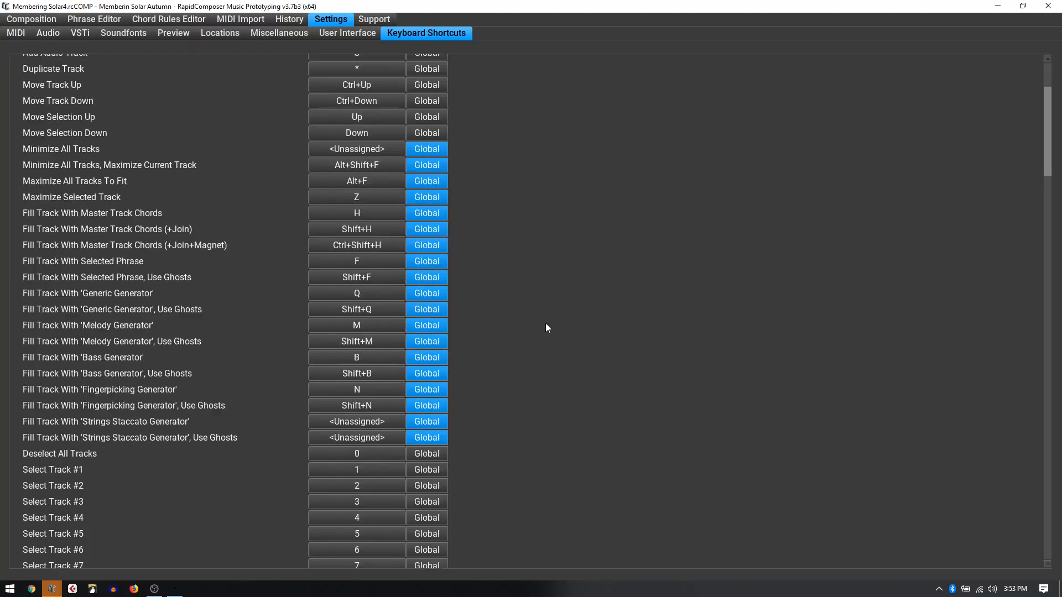
scroll(487, 318, down, 7)
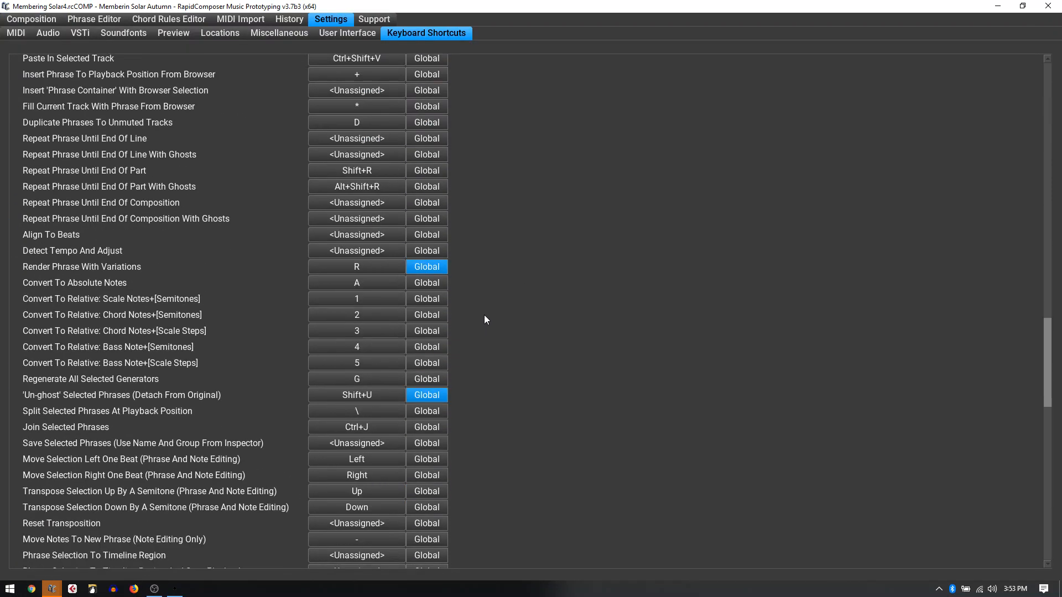
scroll(476, 270, up, 16)
scroll(479, 200, up, 15)
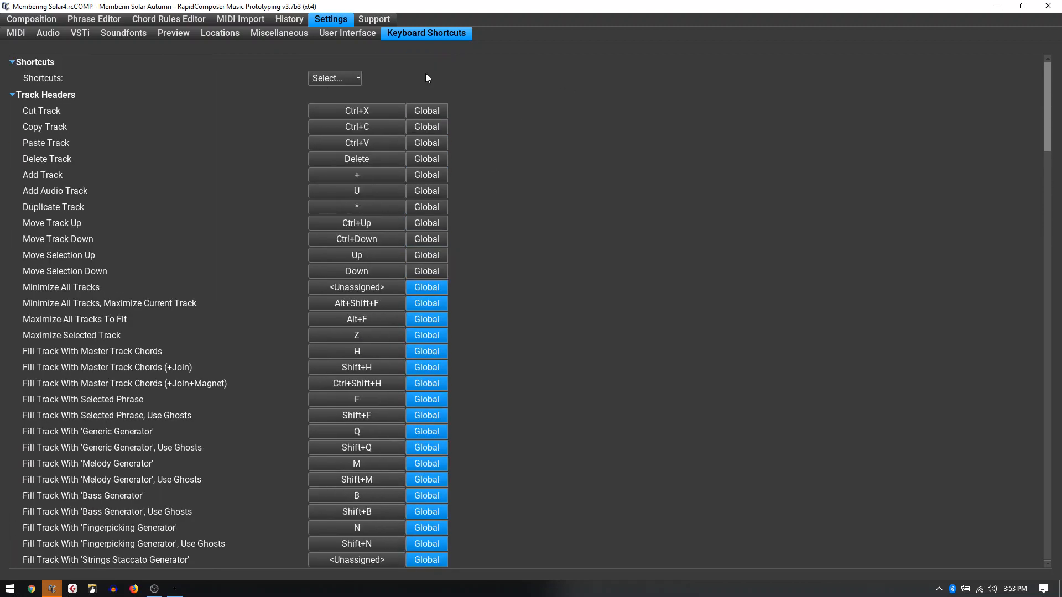
click(290, 25)
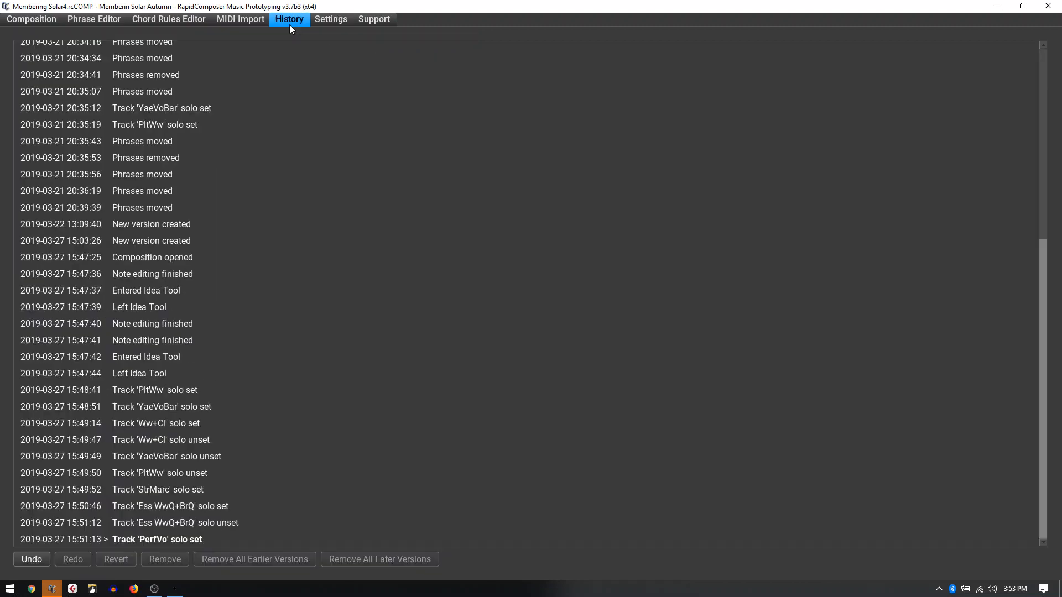
click(341, 21)
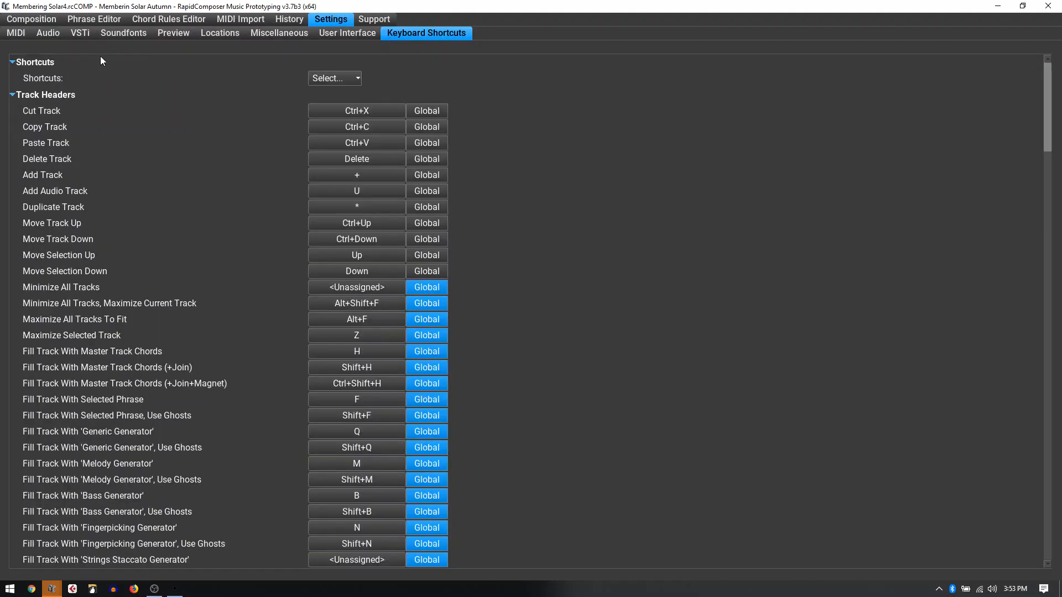
click(31, 19)
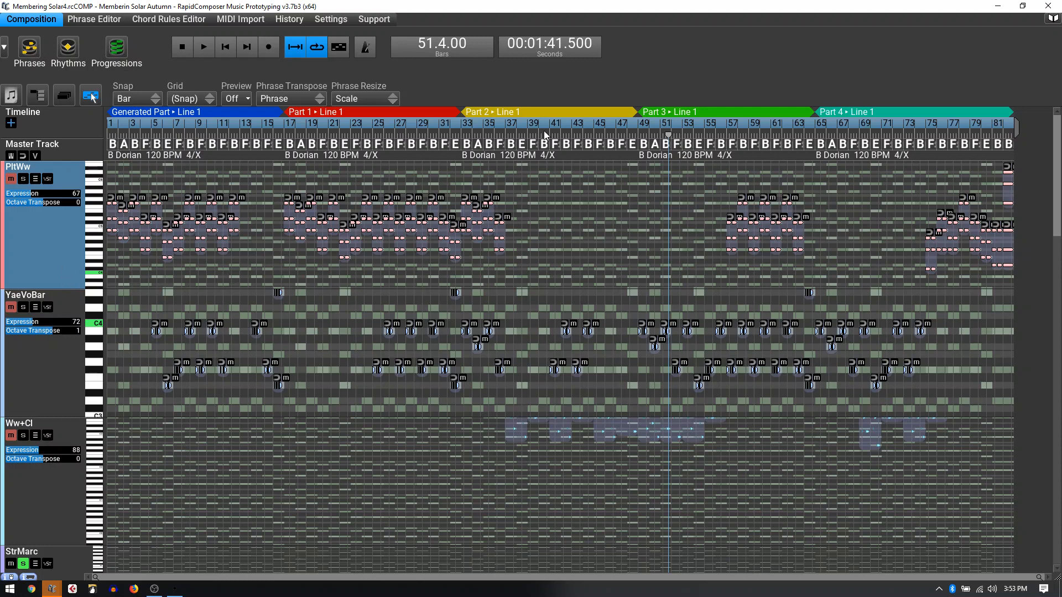
Step: Close RapidComposer and start Cubase LE AI Elements 10
click(1048, 5)
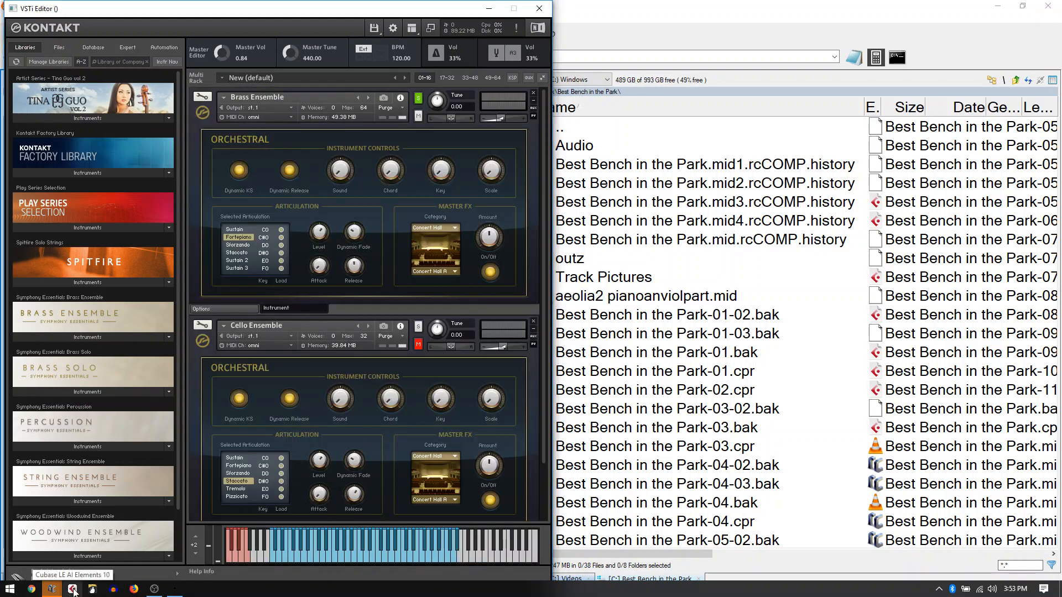
key(alt+Tab)
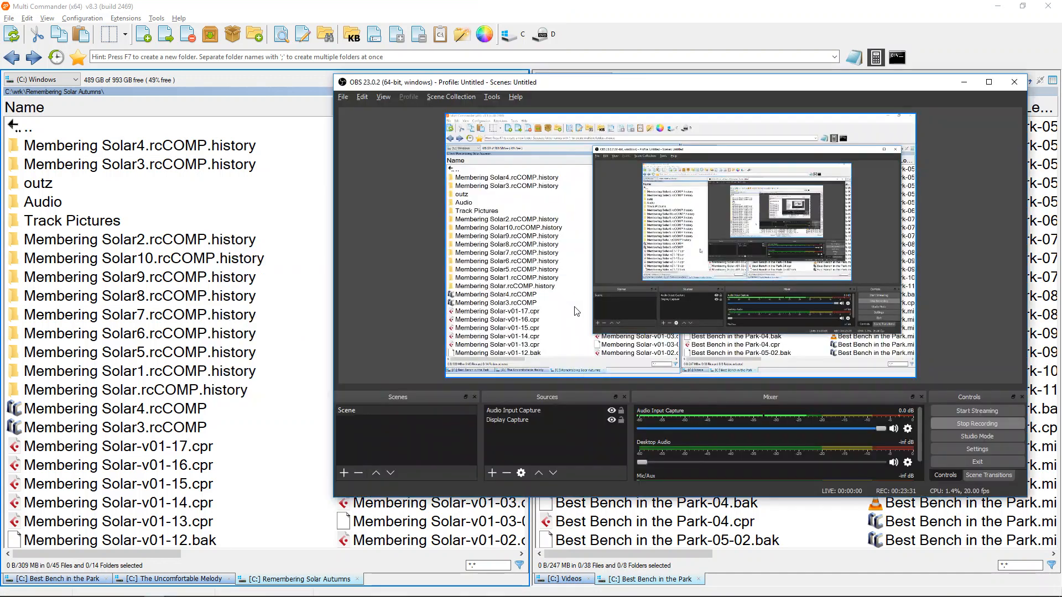
key(alt+Tab)
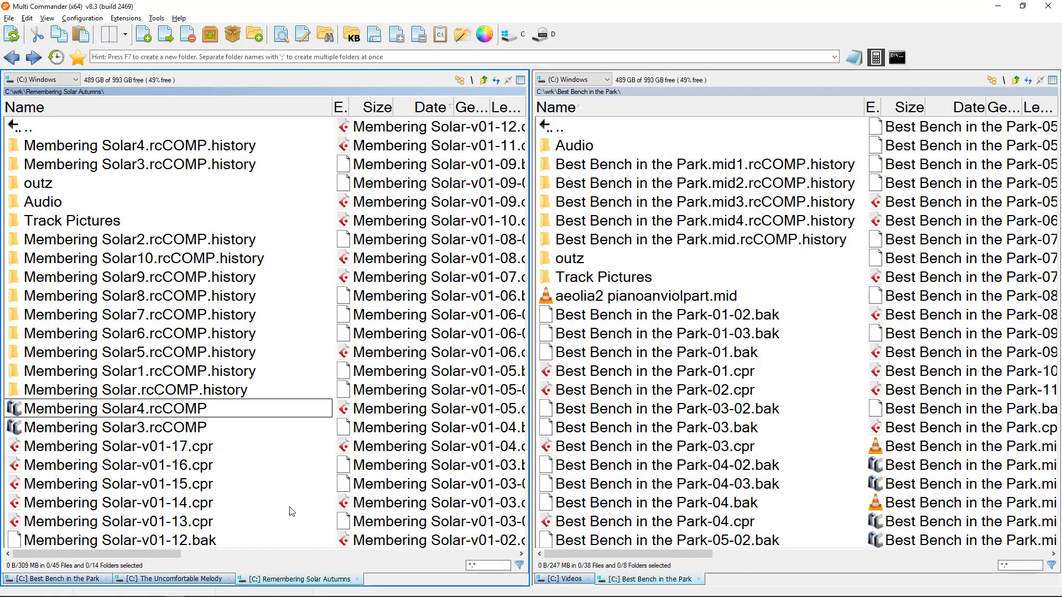
mouse_move(112, 593)
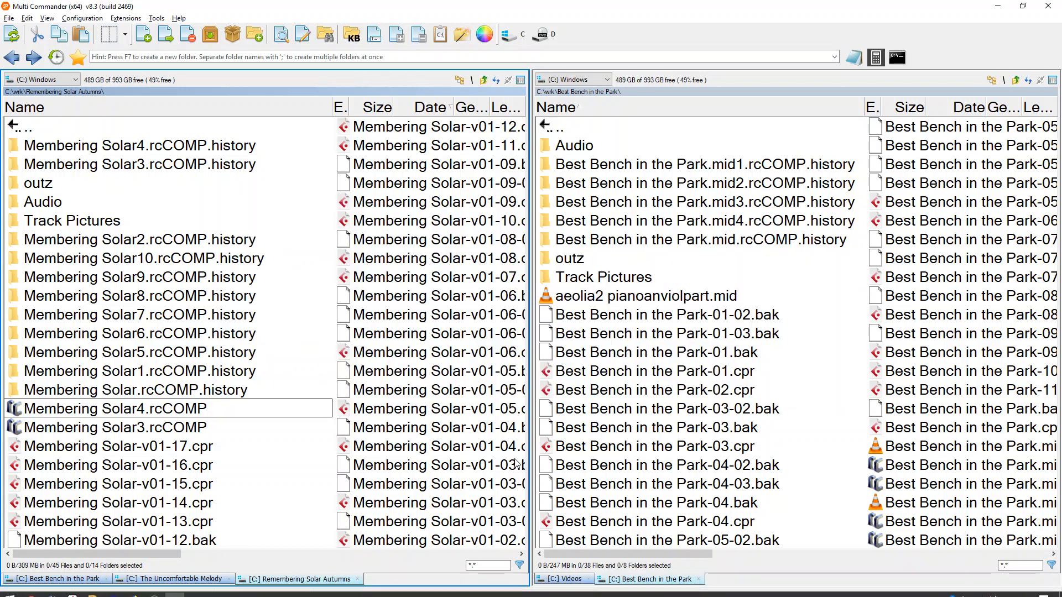
key(alt+Tab)
click(640, 375)
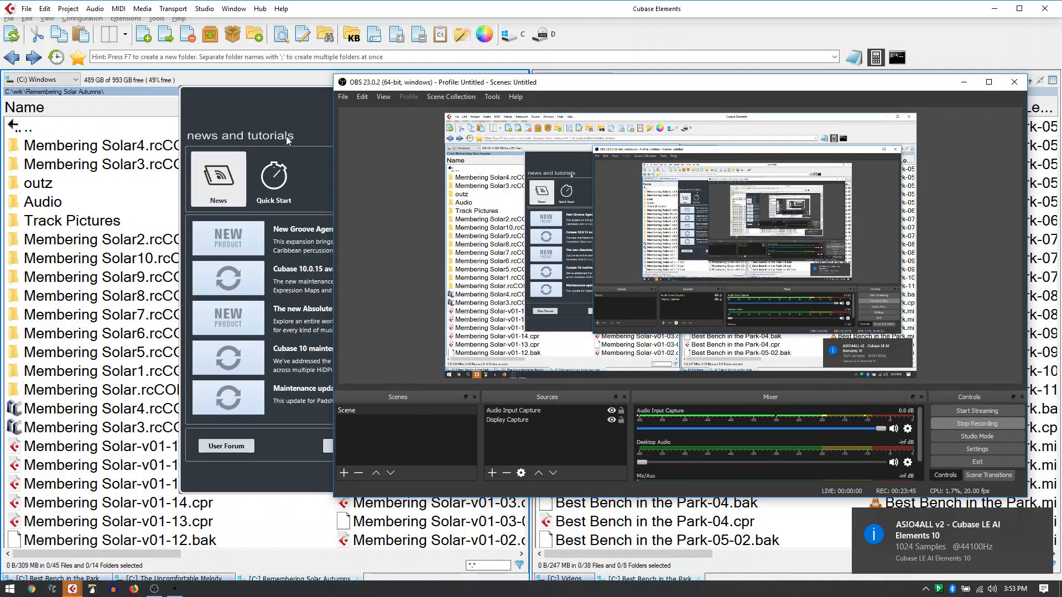
Step: Bring the Steinberg Hub forward, open the recent project Membering Solar-v01-17 and minimize the OBS window covering it
click(964, 83)
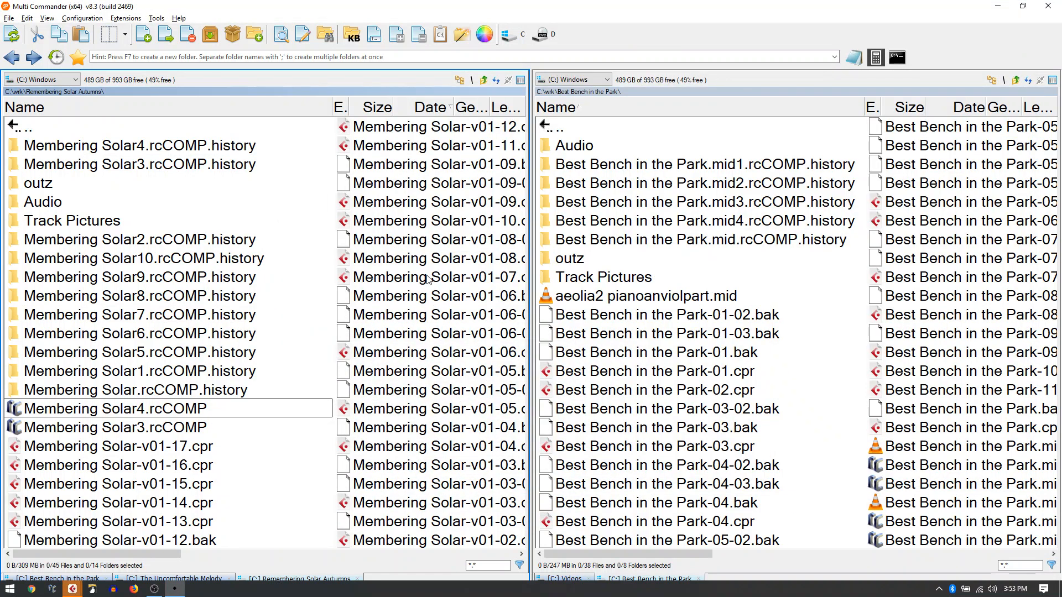
key(alt+Tab)
key(alt+Tab)
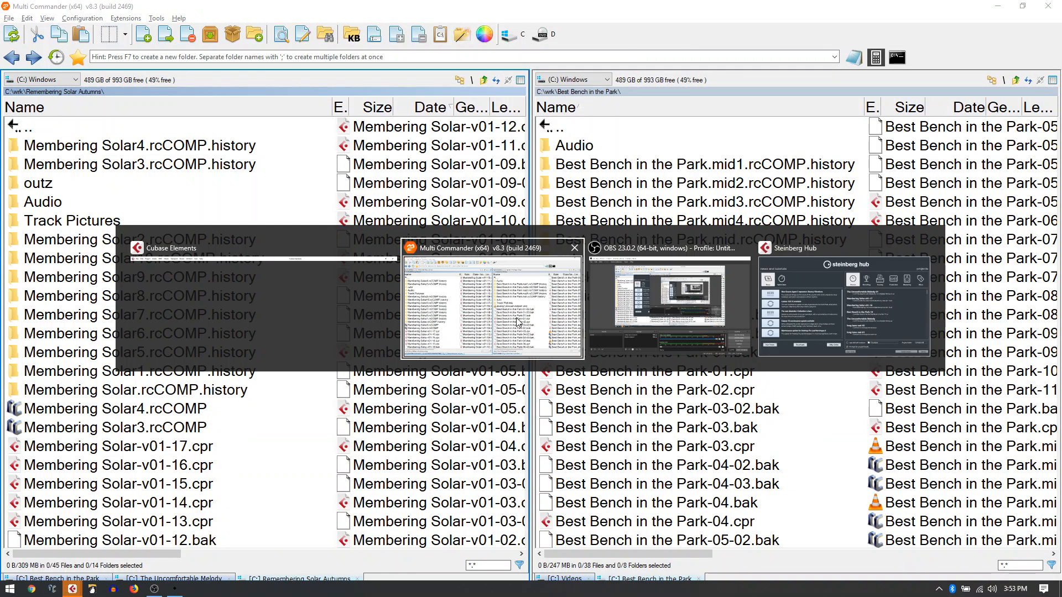
click(808, 316)
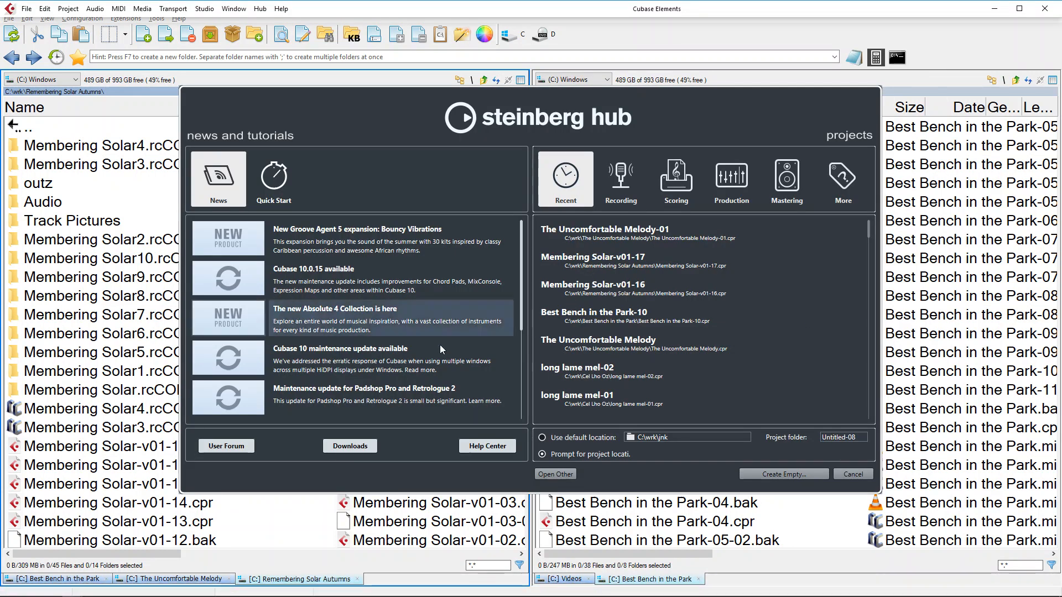
double_click(639, 267)
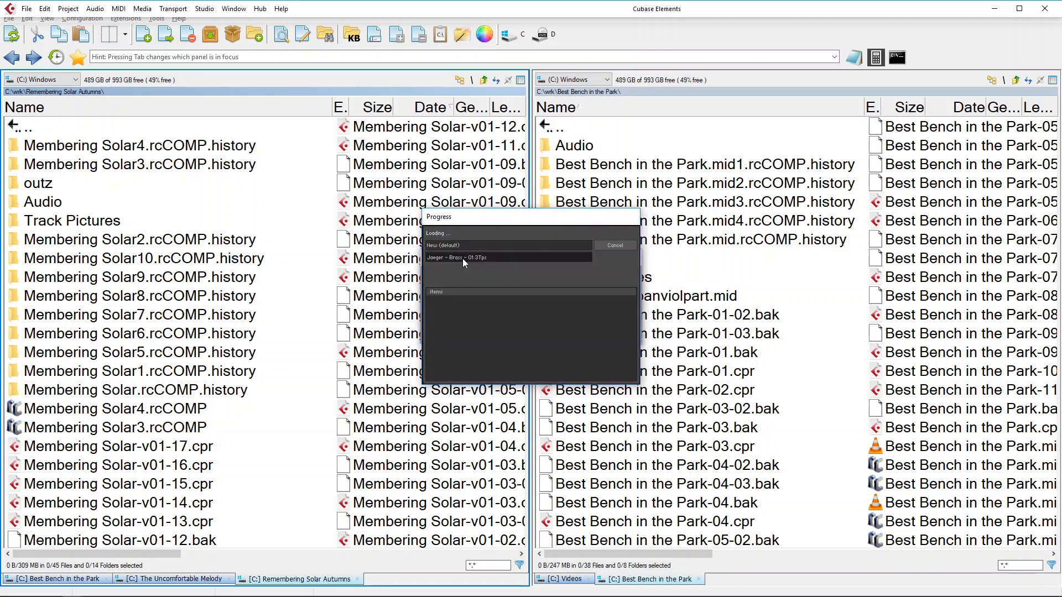
key(alt+Tab)
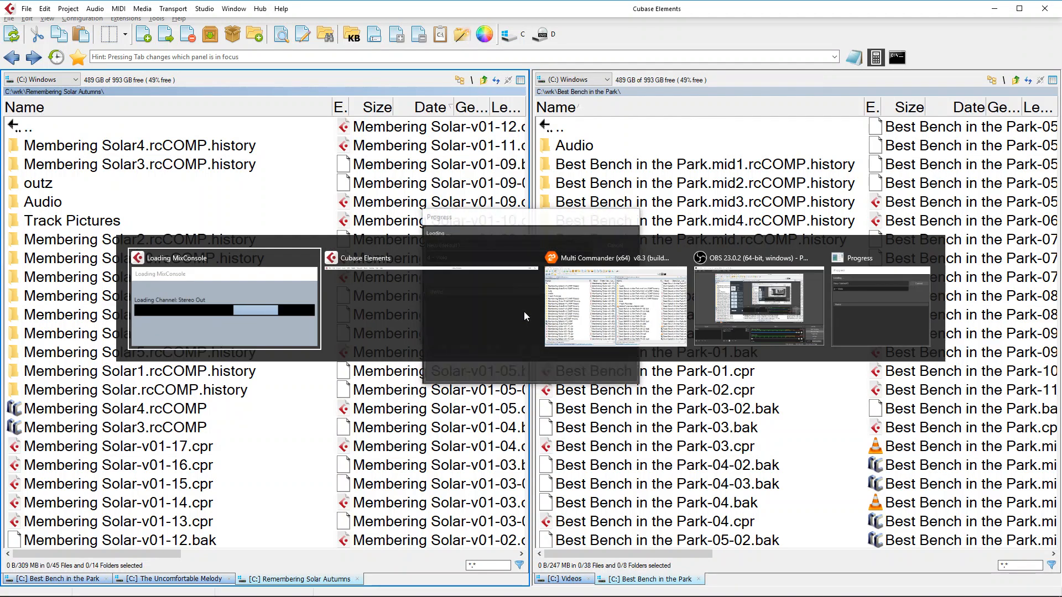
click(751, 286)
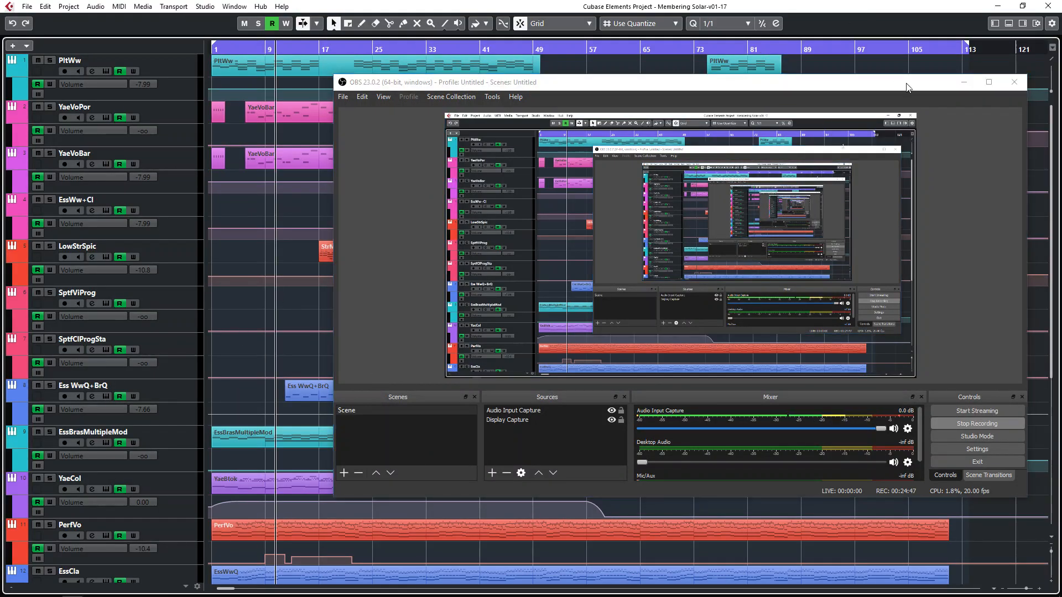
click(963, 82)
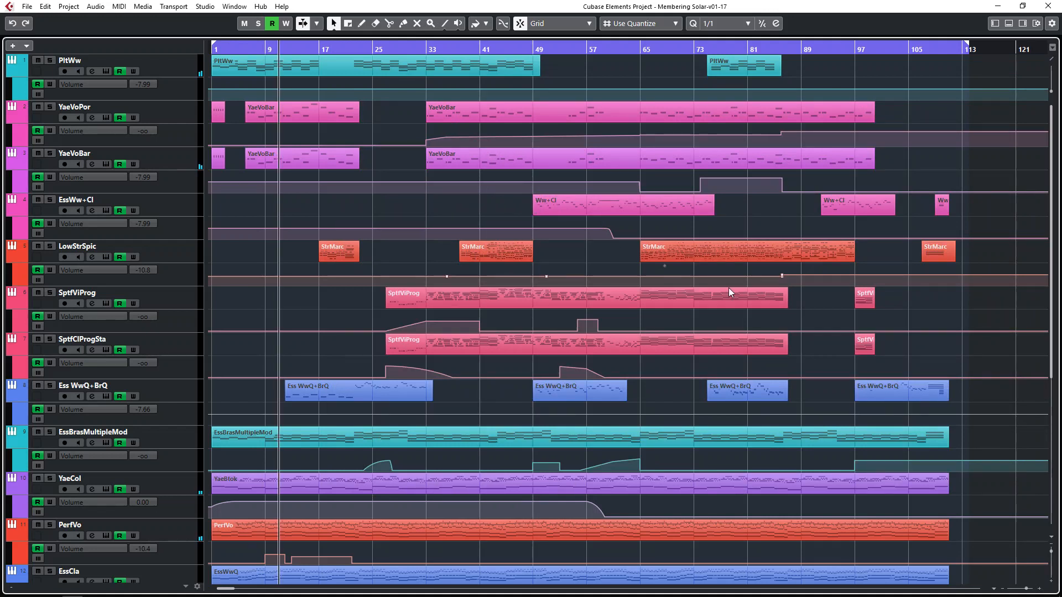
Step: Show the MixConsole below the project and lower the Stereo Out level to about -10.2 during playback
key(alt+F3)
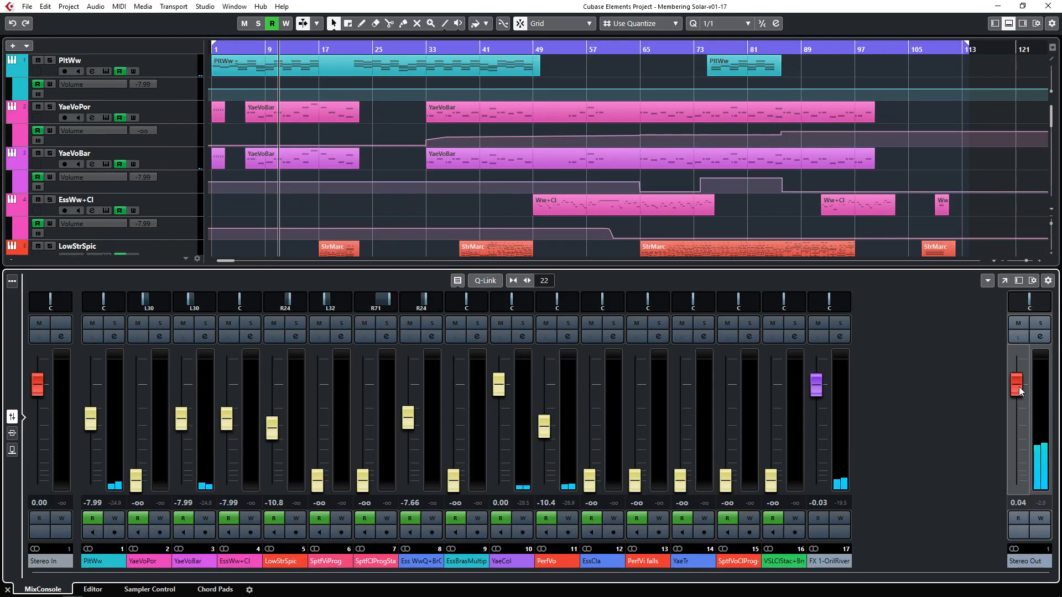
drag(1018, 387, 1031, 444)
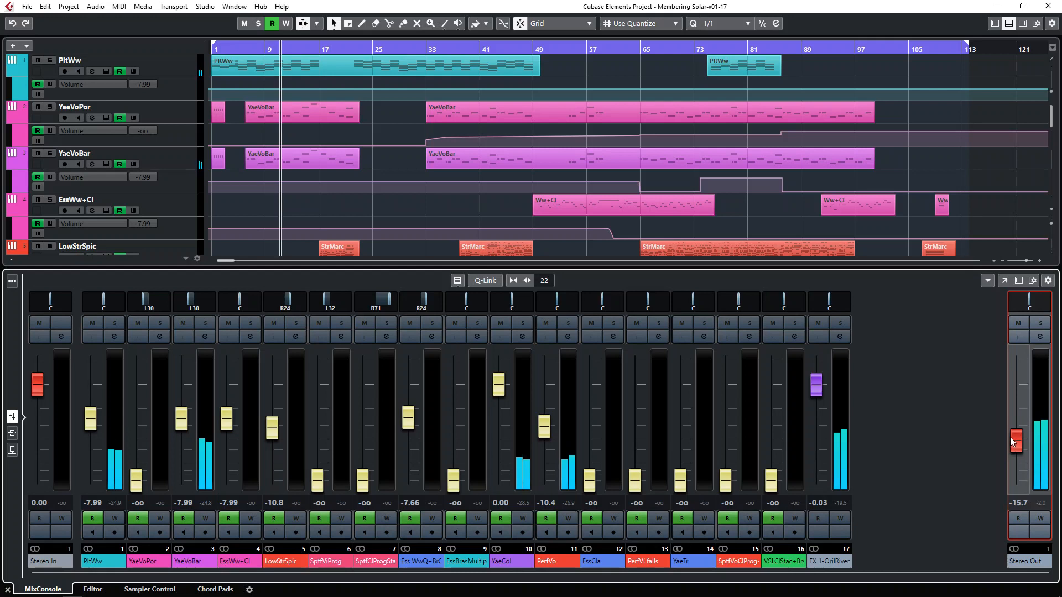
scroll(1010, 437, up, 5)
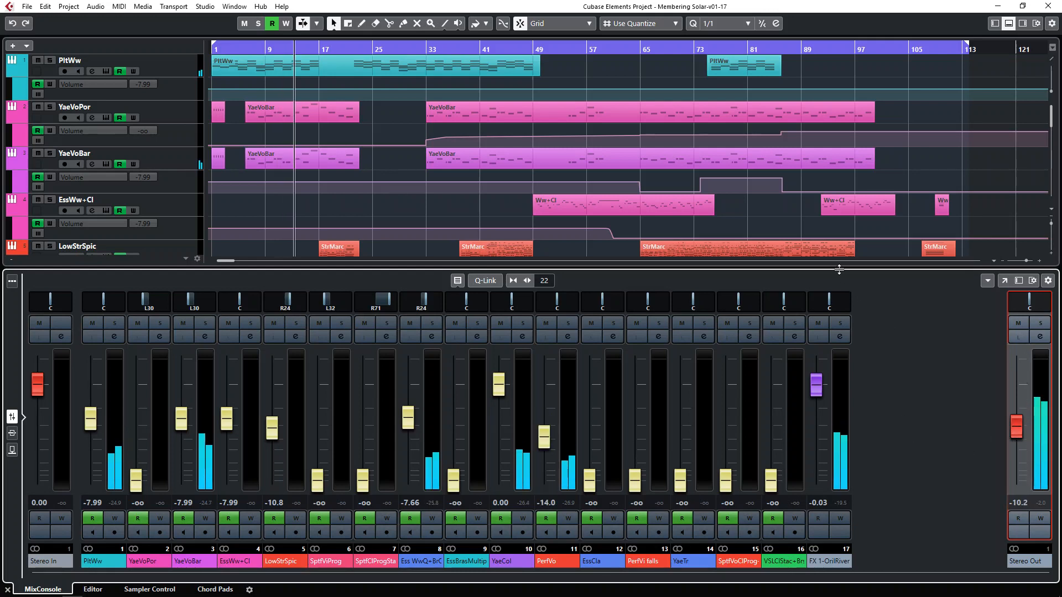
Step: Reduce the height of the MixConsole area and lower the Stereo Out level to -11.0
drag(839, 269, 841, 387)
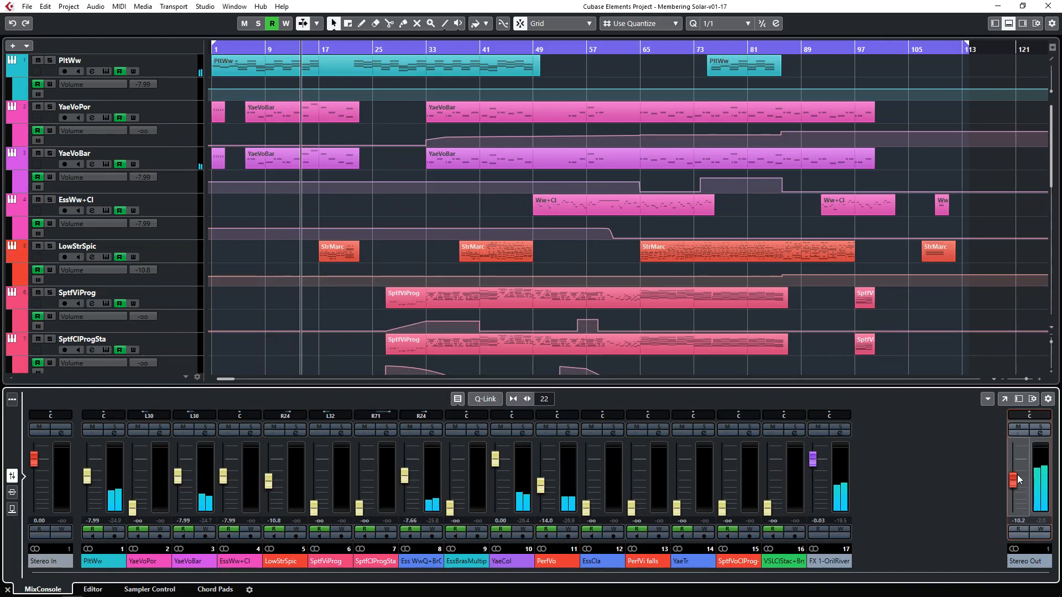
scroll(1017, 472, down, 1)
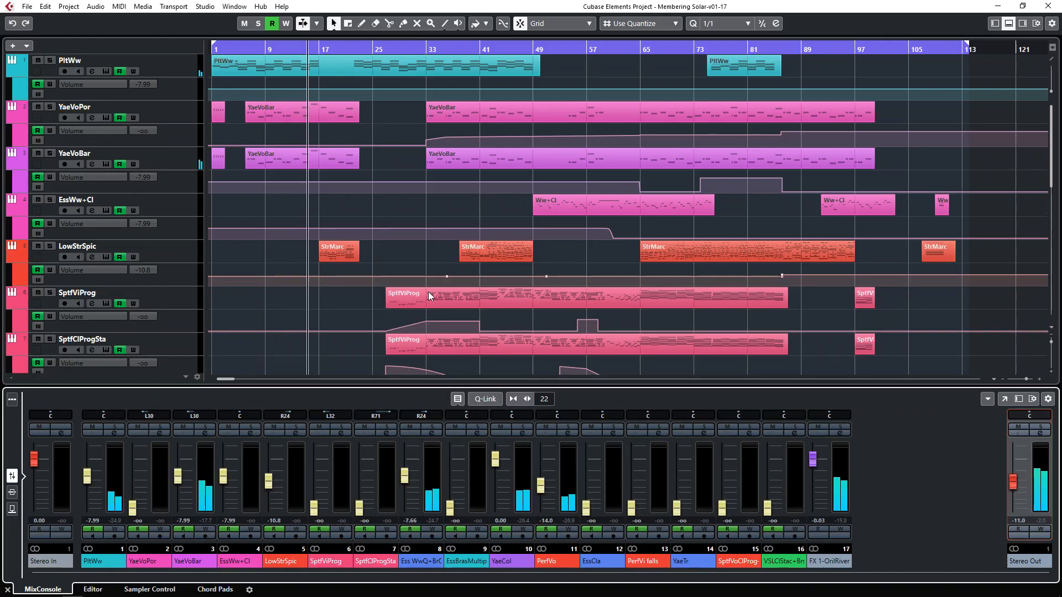
Step: Stop playback, select all events and automation points, and restart playback from the project start
click(192, 141)
key(space)
scroll(262, 163, up, 1)
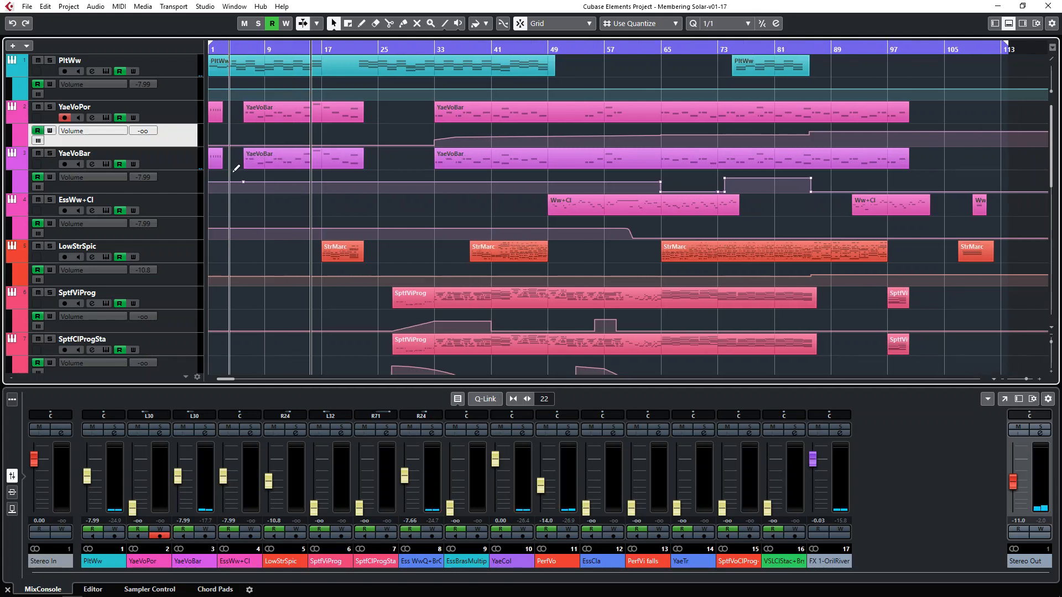
key(ctrl+a)
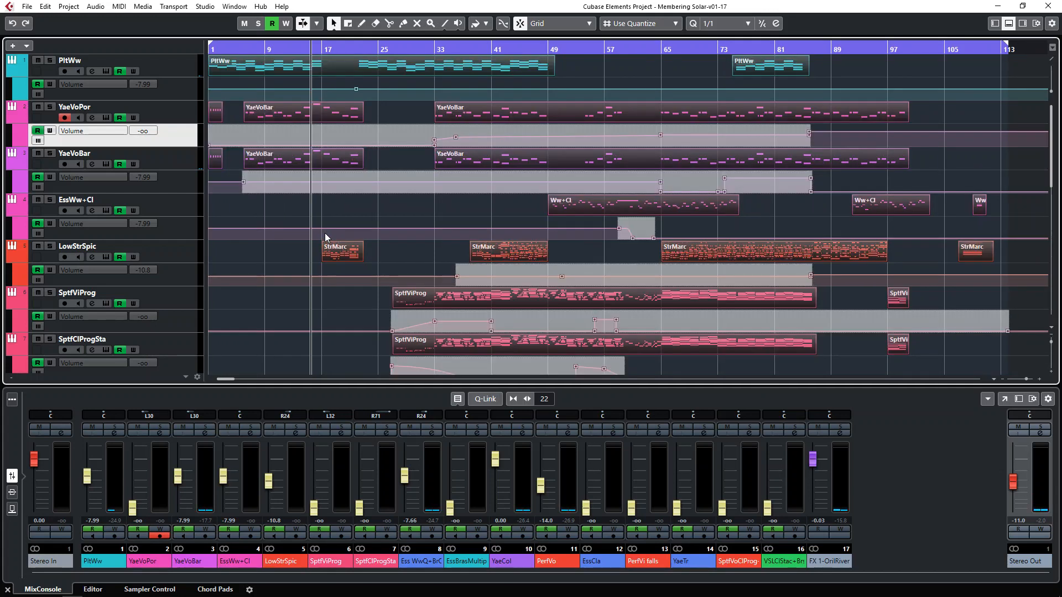
key(KP_Decimal)
key(space)
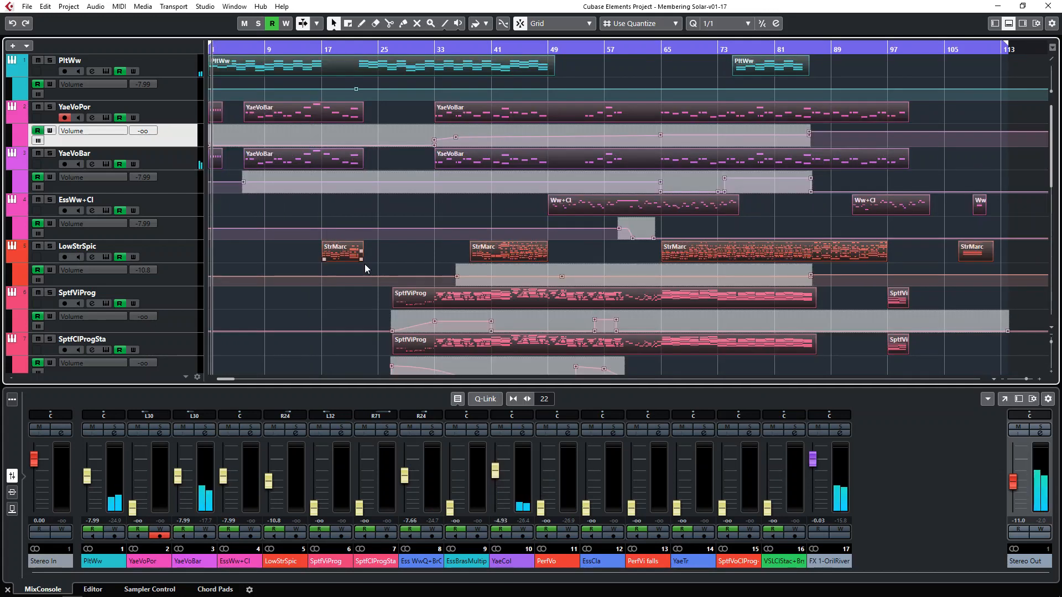
Step: Hide the MixConsole so the track area fills the window, and clear the selection of events and automation points
click(492, 281)
key(ctrl+alt+e)
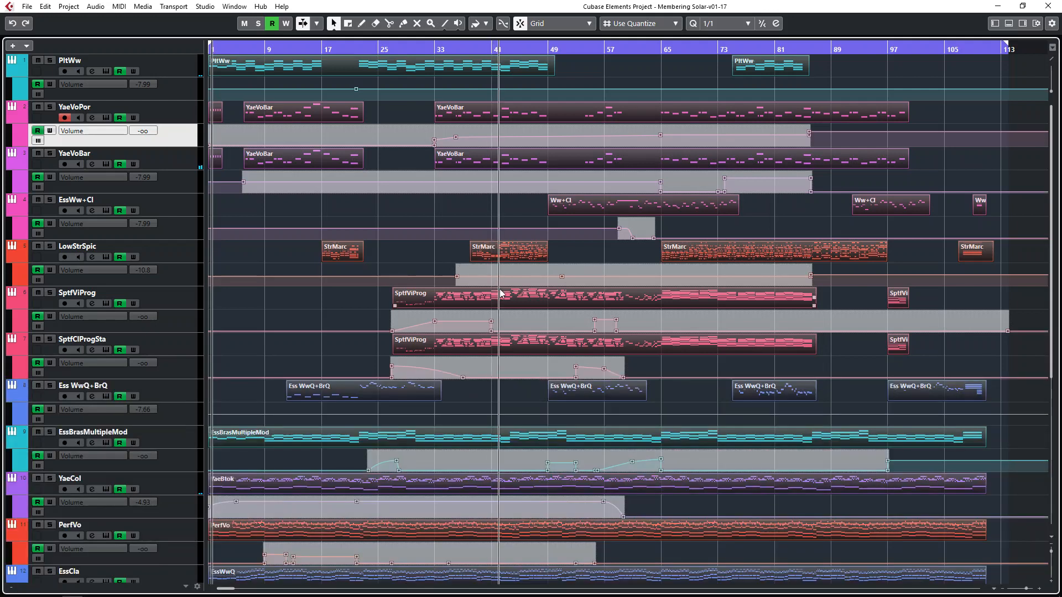
click(175, 285)
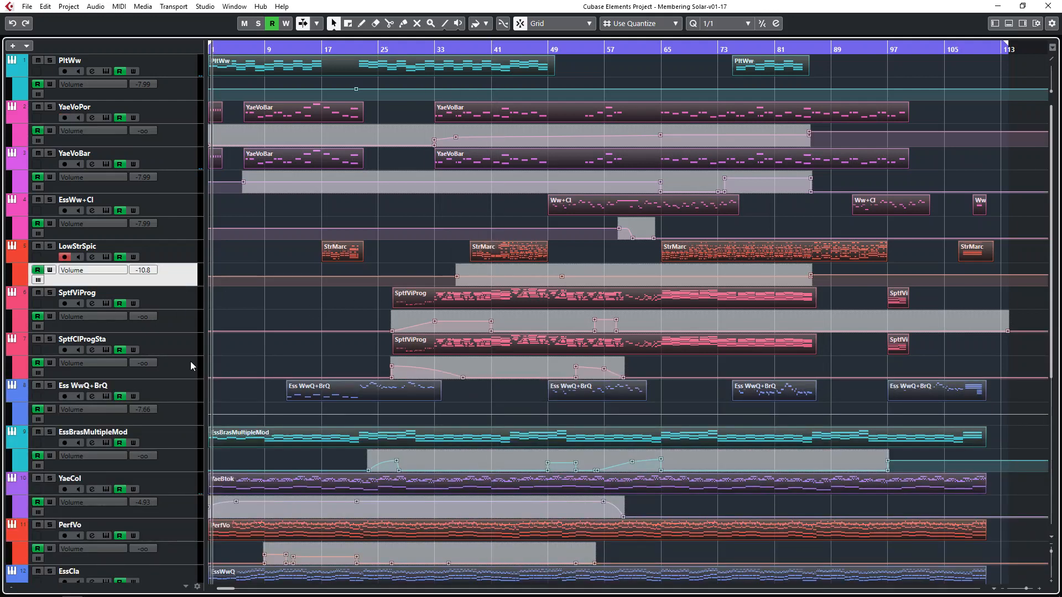
click(315, 324)
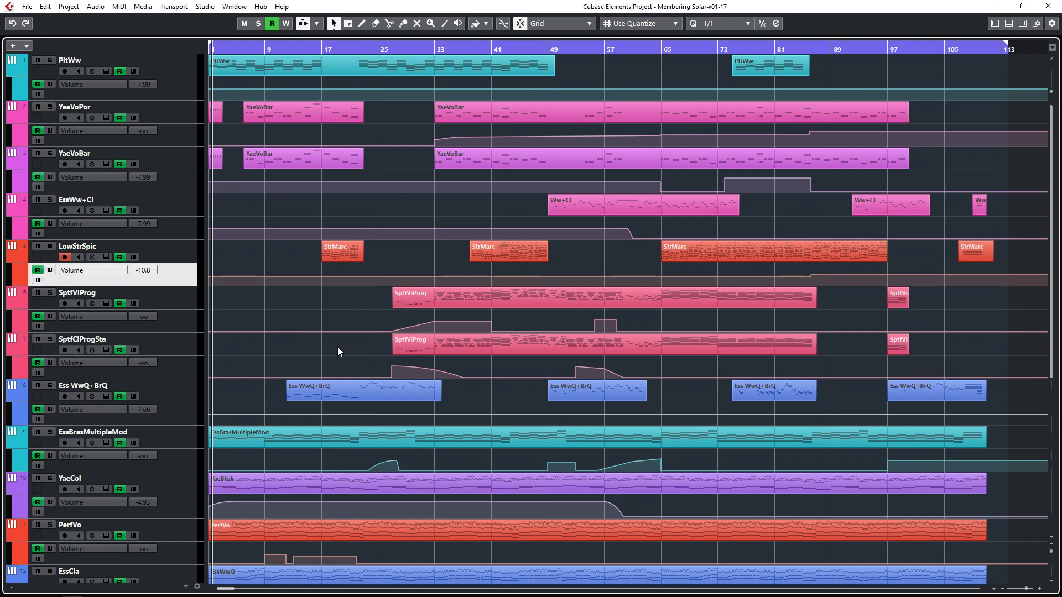
Step: Enlarge the track heights and examine the volume automation curves from the PltWw track down to the FX channel
scroll(350, 302, down, 5)
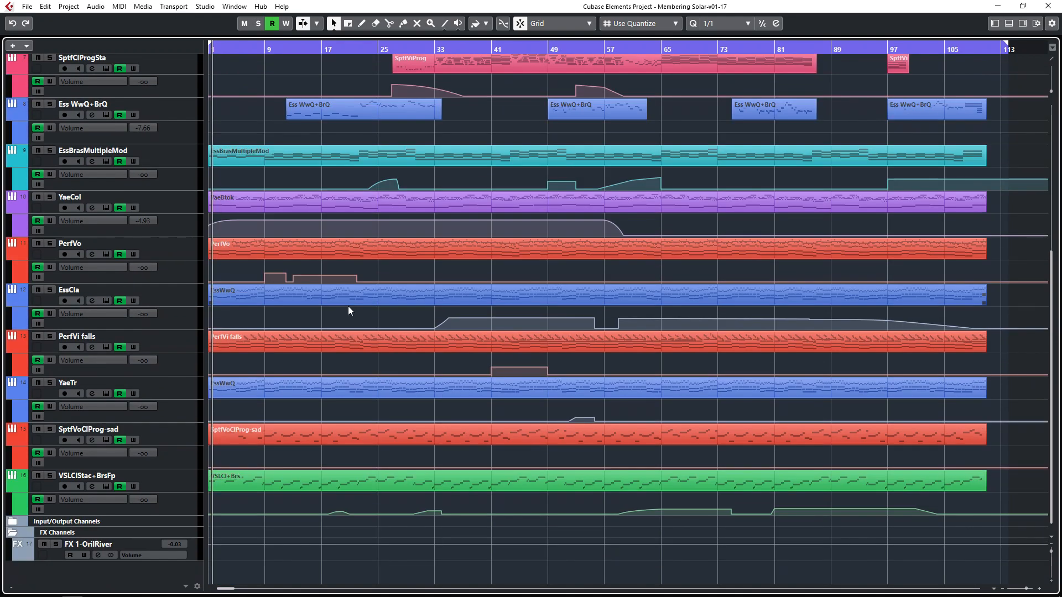
scroll(347, 306, up, 5)
key(shift+h)
key(shift+h)
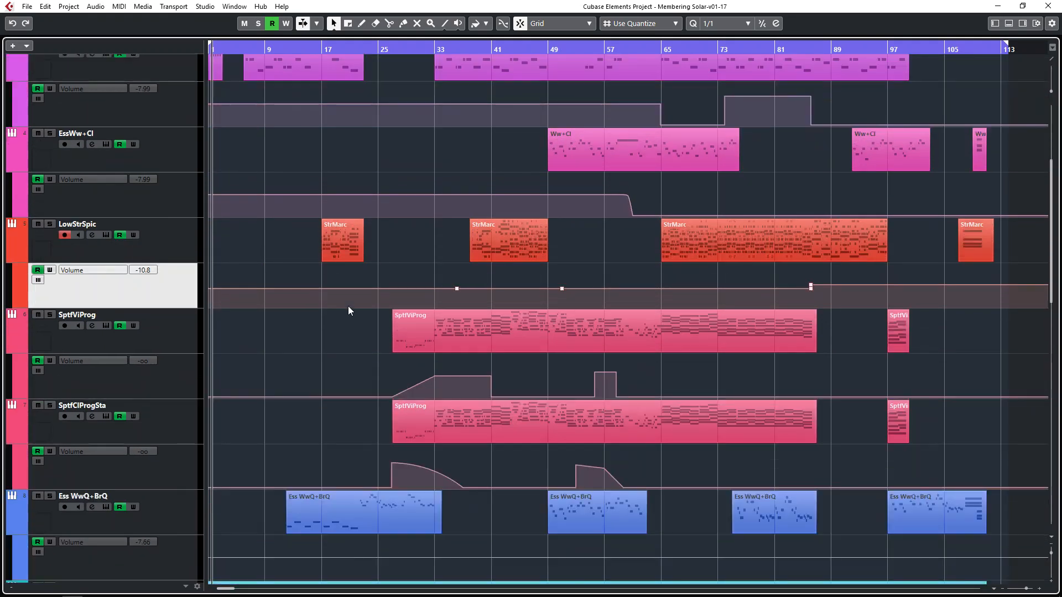
scroll(348, 307, up, 3)
scroll(351, 298, down, 10)
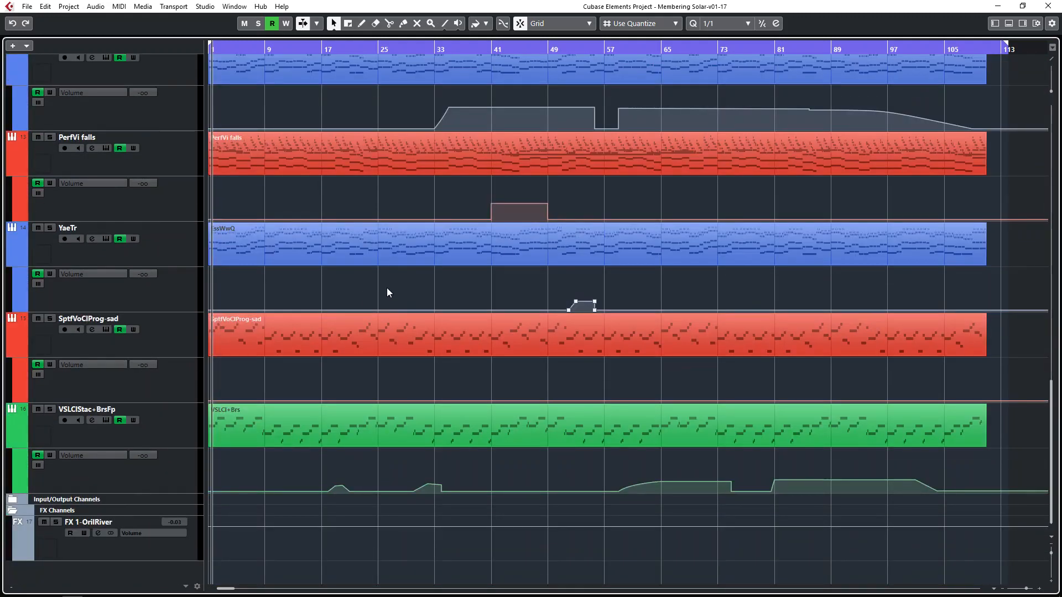
scroll(386, 287, up, 2)
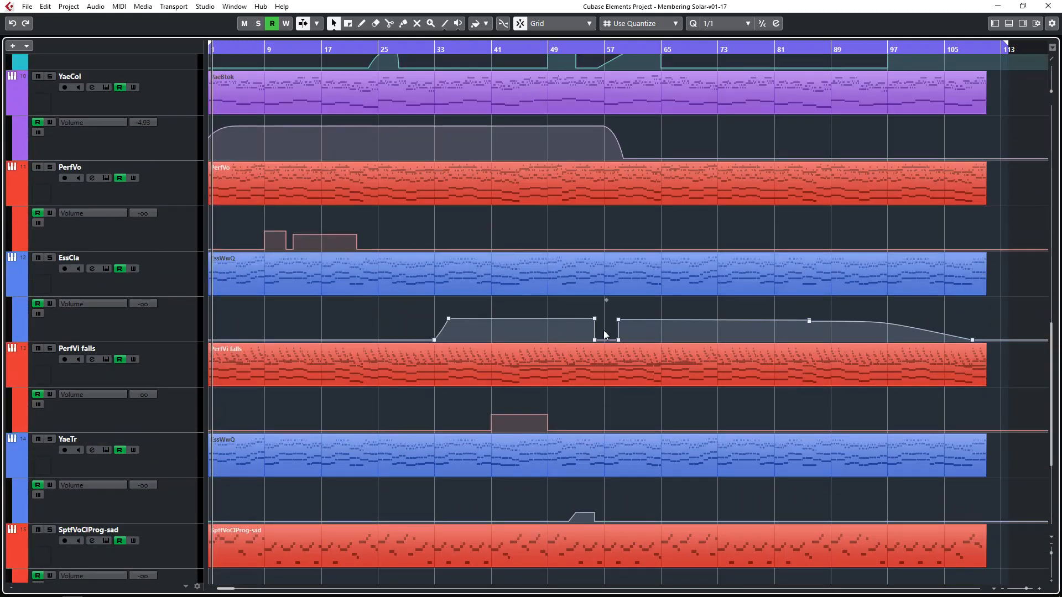
scroll(514, 293, up, 4)
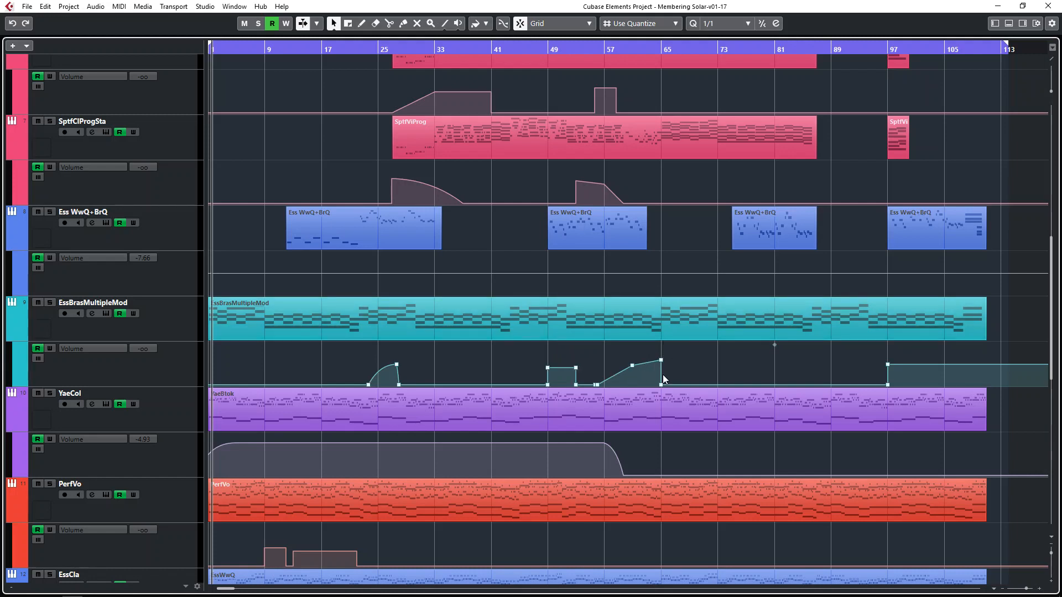
scroll(660, 310, up, 8)
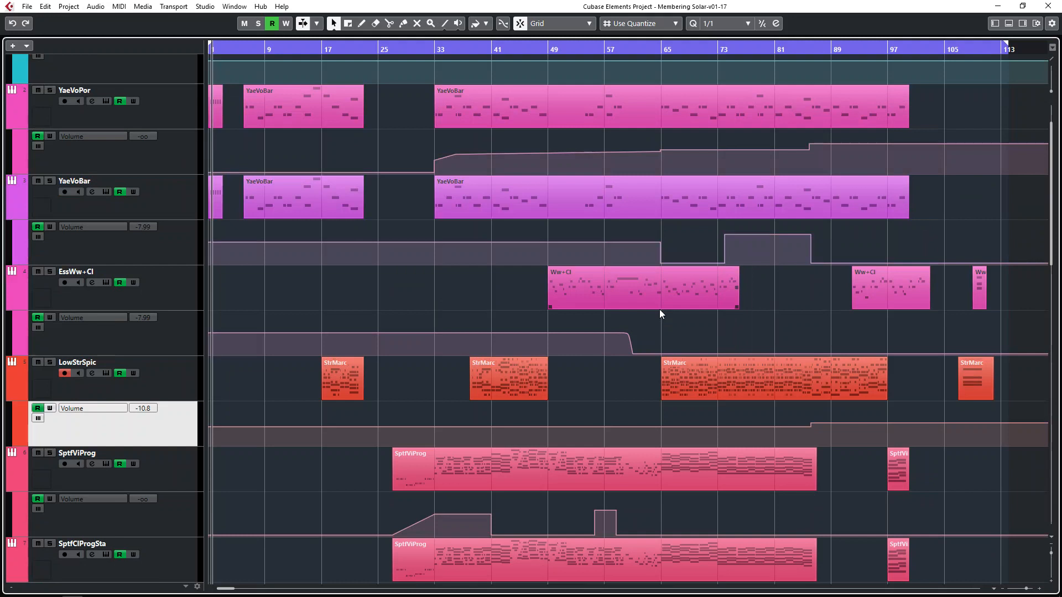
scroll(659, 310, up, 2)
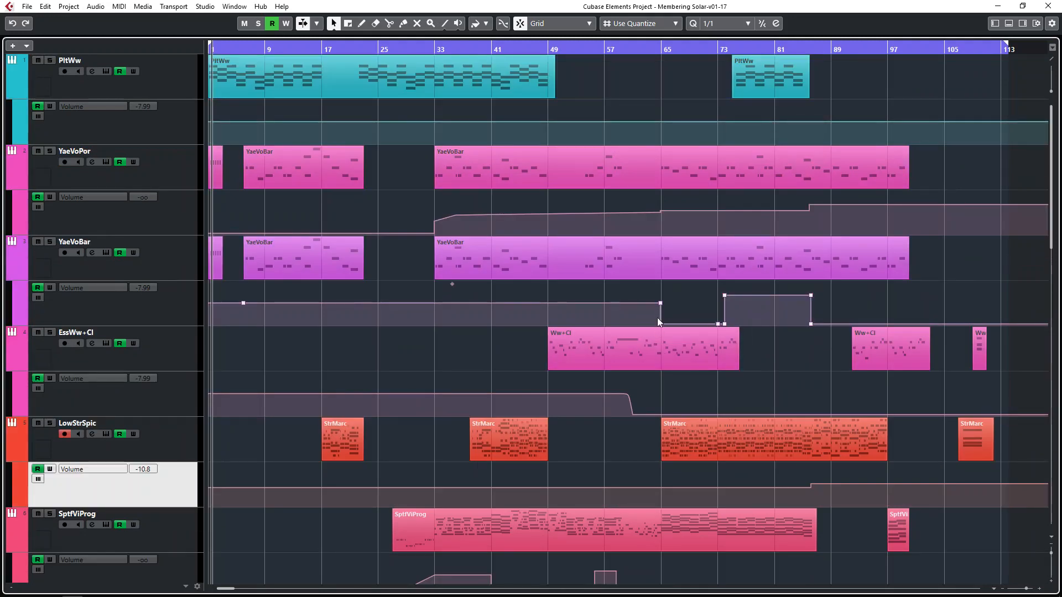
Step: Slope the drop in the YaeVoBar volume automation by moving its lower point at bar 65 to about bar 68
drag(661, 323, 660, 324)
click(167, 312)
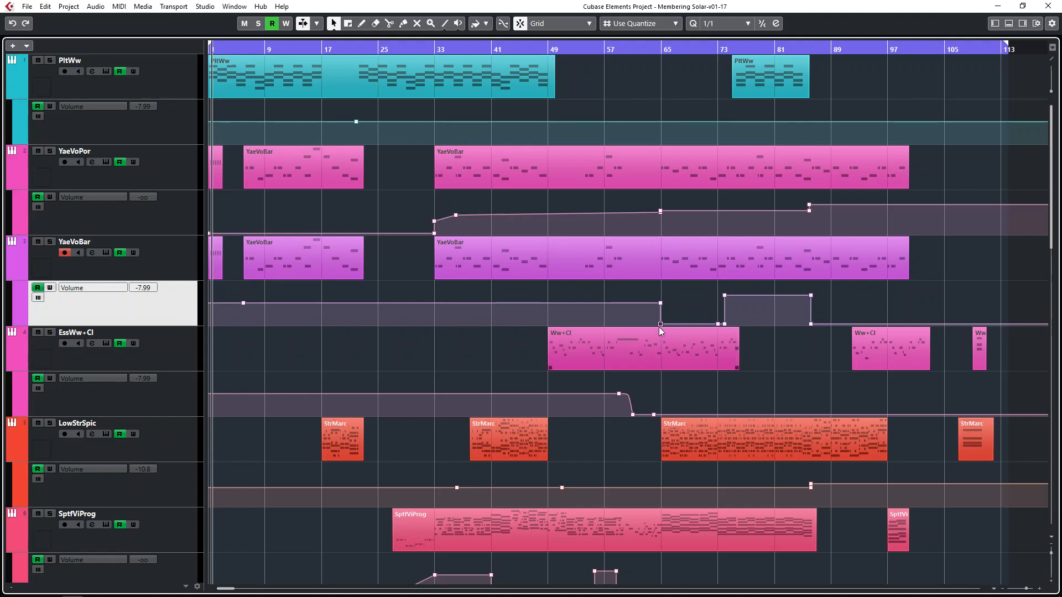
drag(660, 324, 682, 324)
Step: Widen the base of the SptfViProg volume automation peak around bar 57 to span about bars 52 to 63
scroll(687, 351, down, 5)
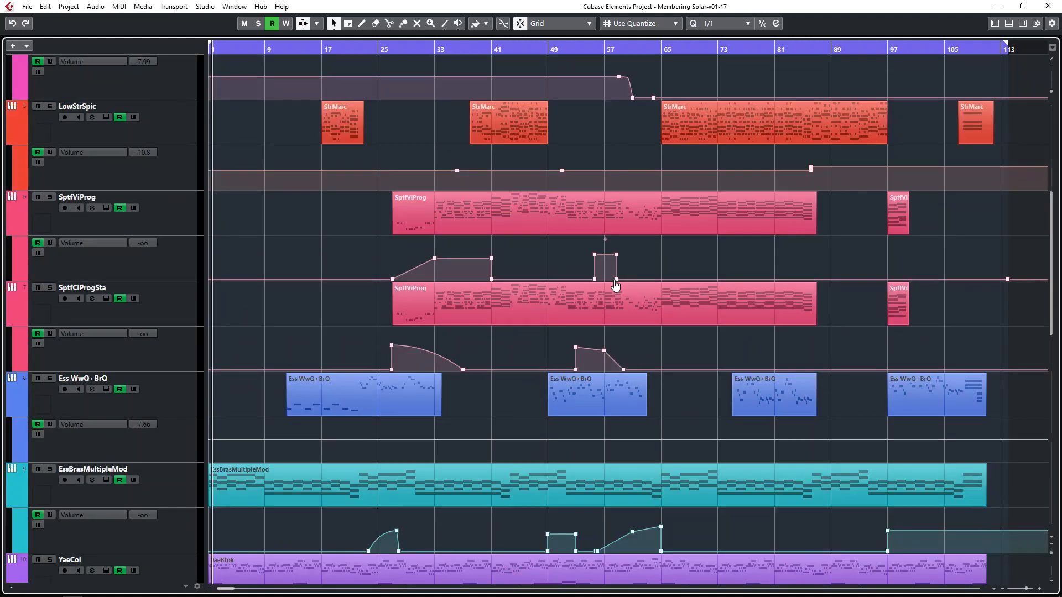
drag(616, 279, 571, 283)
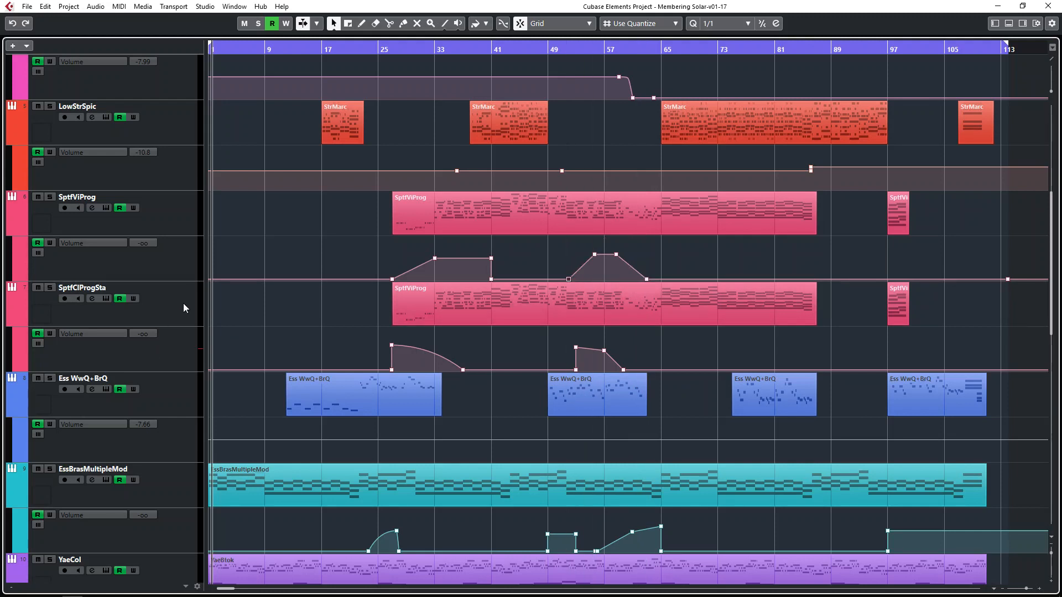
Step: Shrink the track heights again and play the project's opening with the PltWw track selected
scroll(150, 134, up, 5)
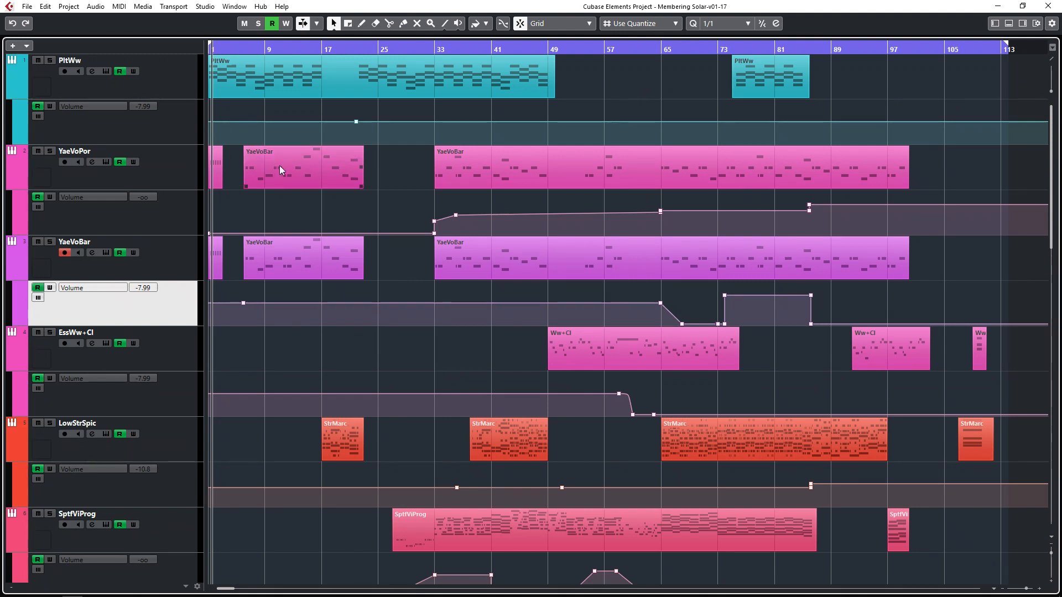
key(shift+g)
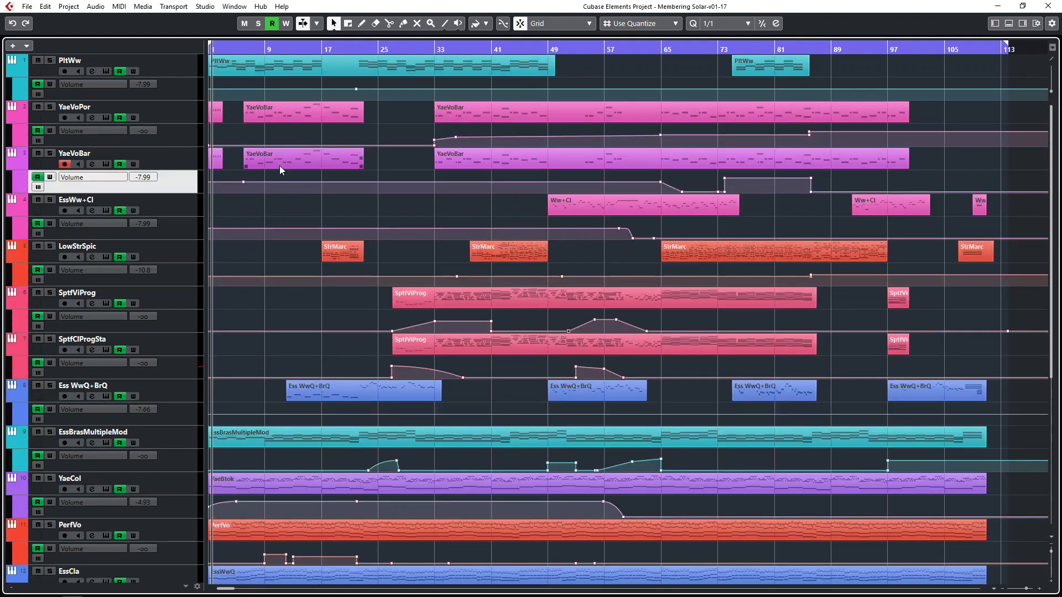
click(191, 73)
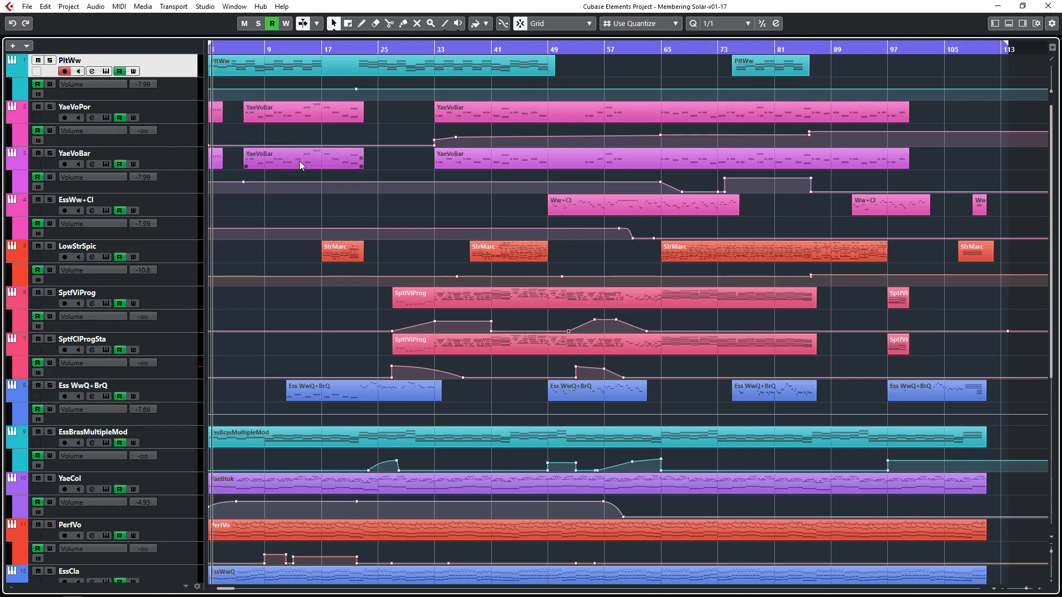
scroll(194, 173, down, 5)
scroll(191, 181, up, 5)
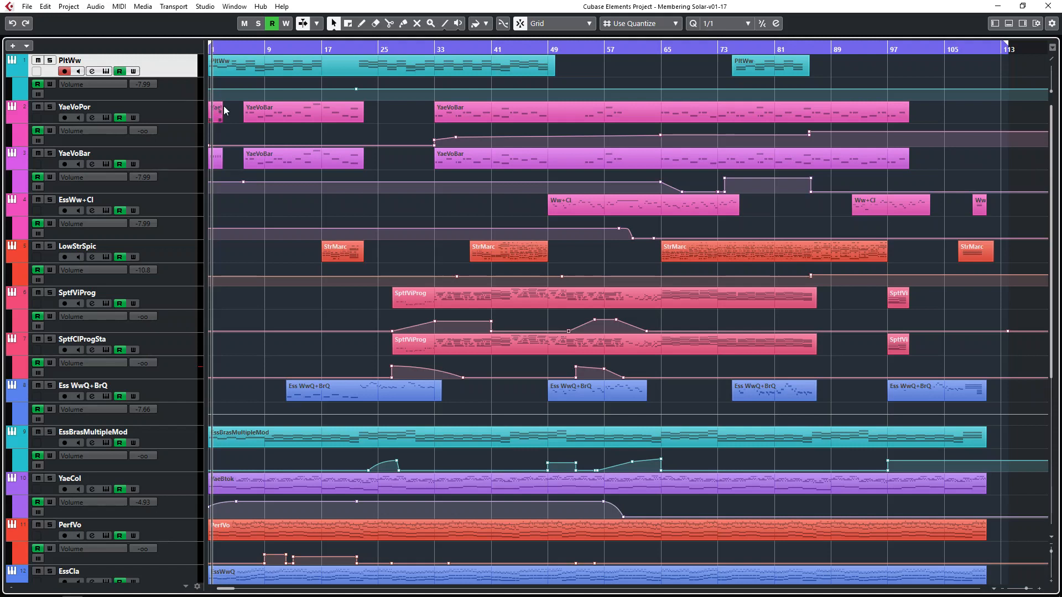
key(space)
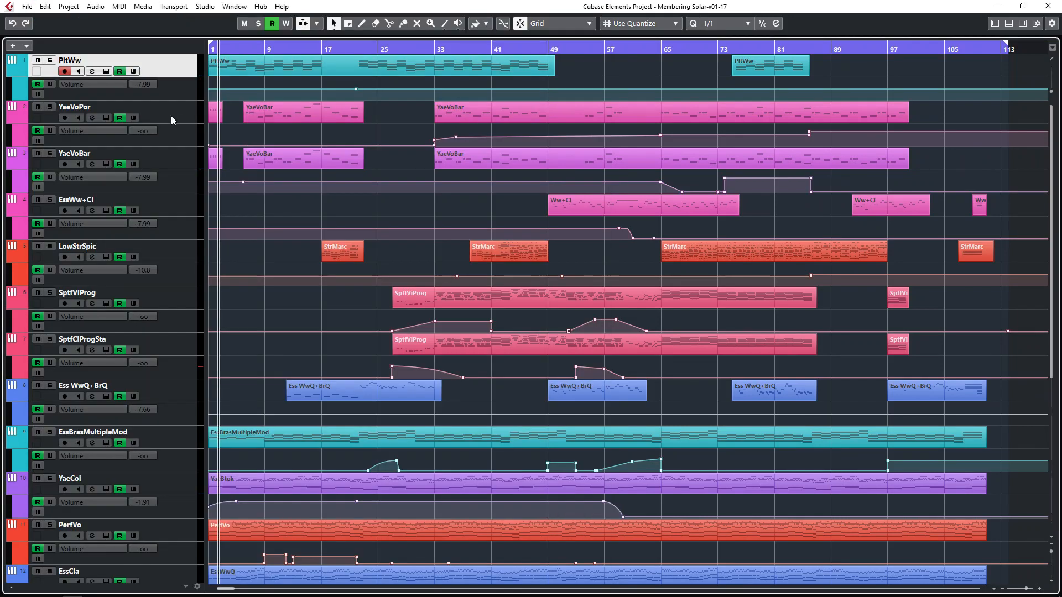
Step: View the Kontakt instrument loaded on the YaeVoBar track and close its window
click(169, 114)
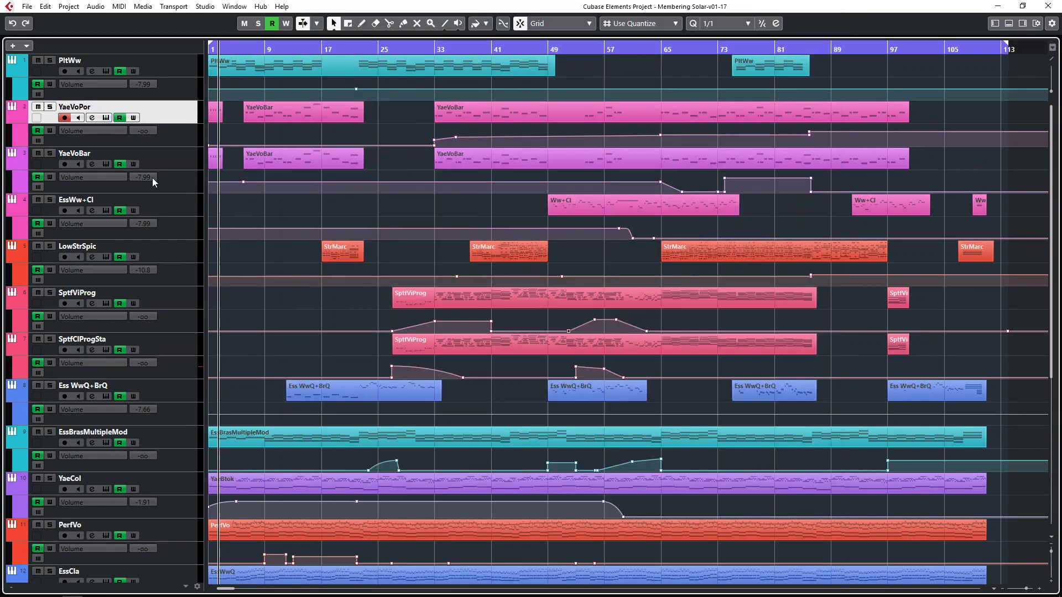
click(175, 156)
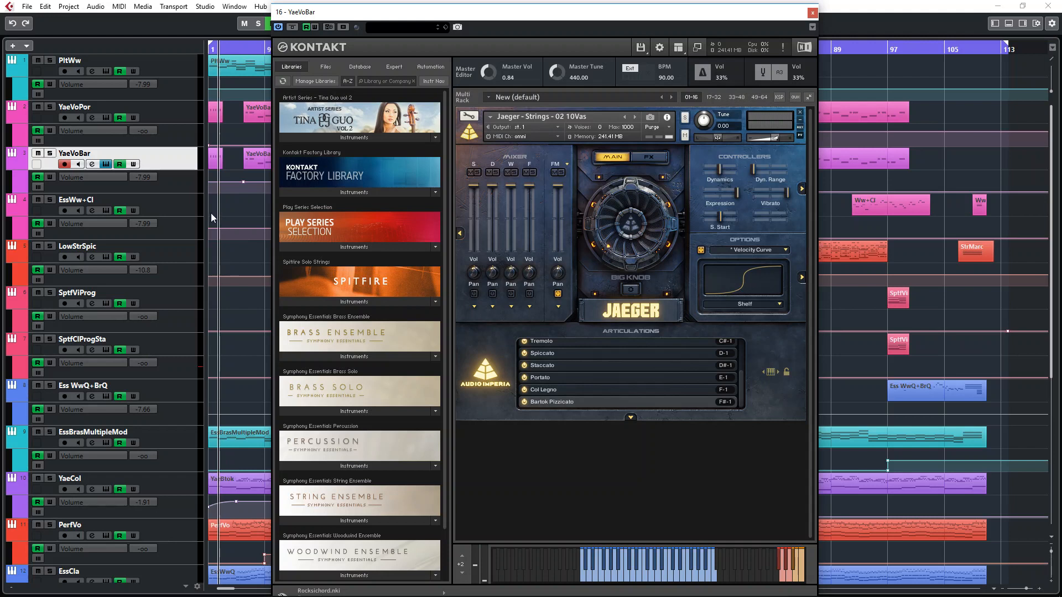
key(Escape)
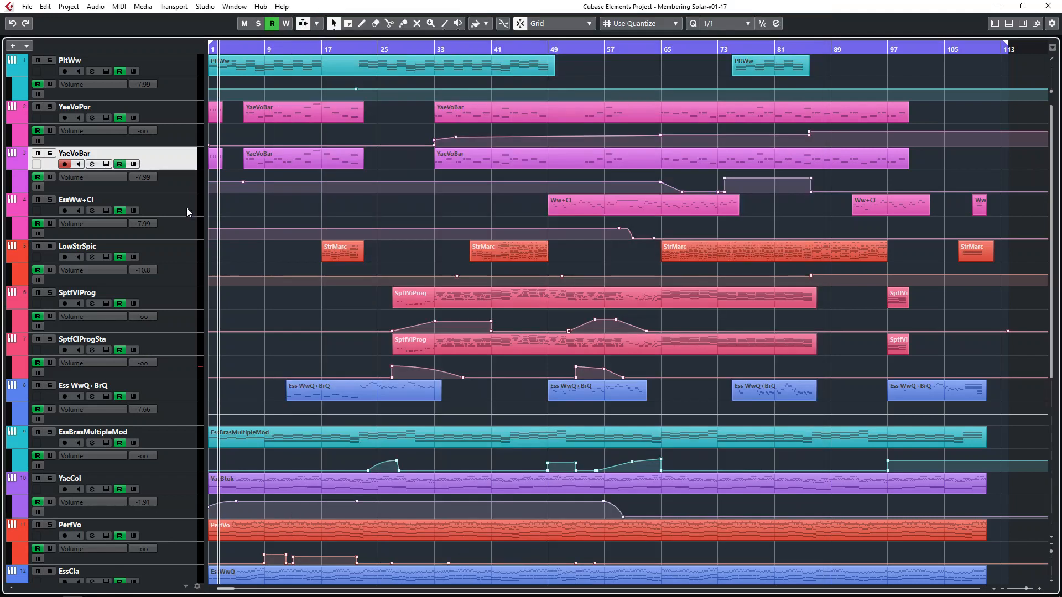
double_click(185, 163)
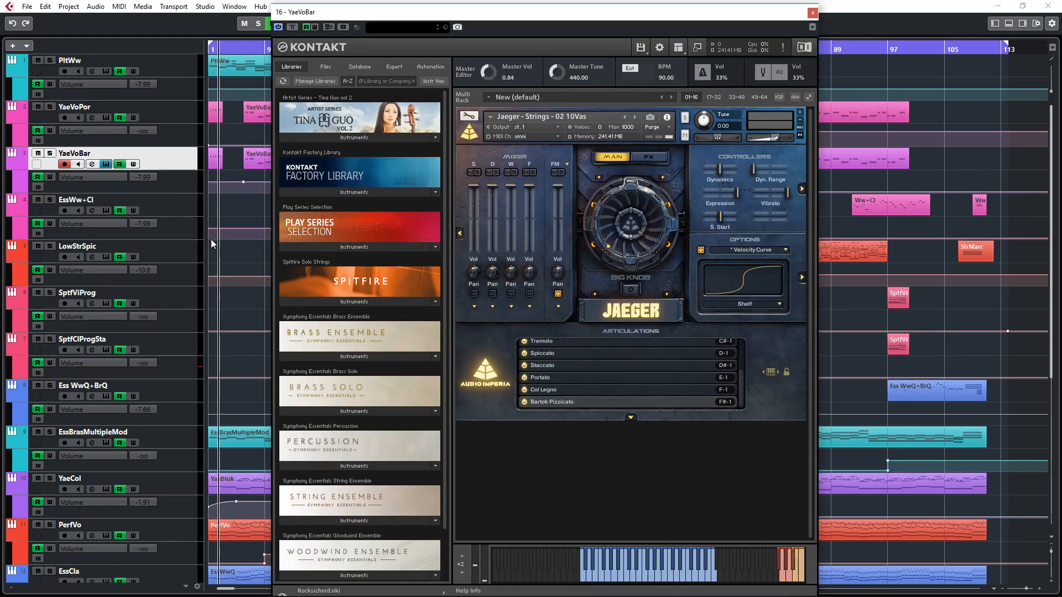
key(Escape)
Step: Select the volume automation points of the VSLCIStac+BrsFp track from about bar 17 to 65, and clear the selection
scroll(166, 318, down, 5)
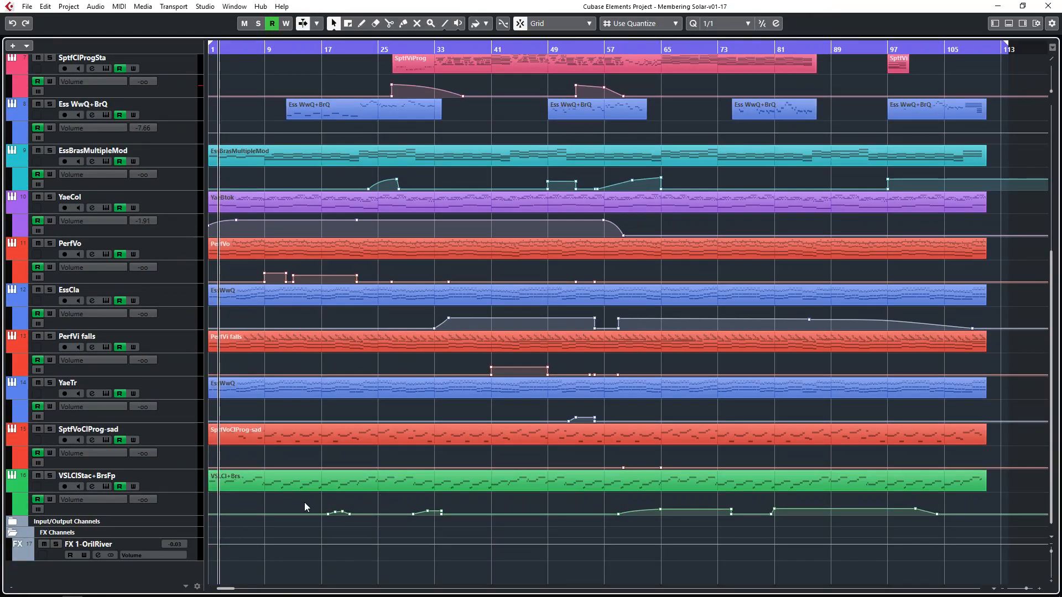
drag(326, 505, 679, 556)
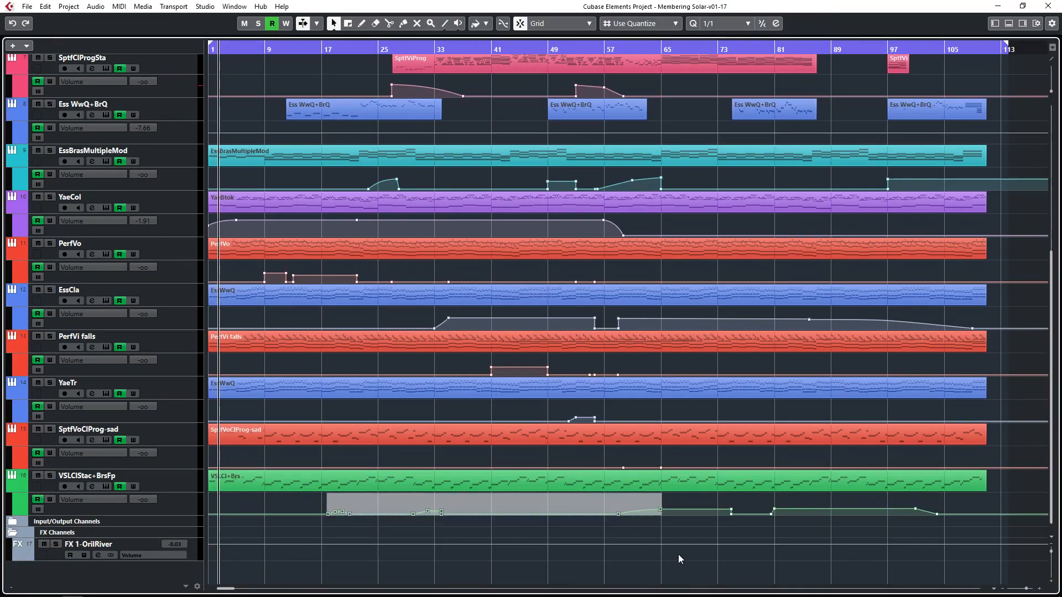
click(724, 508)
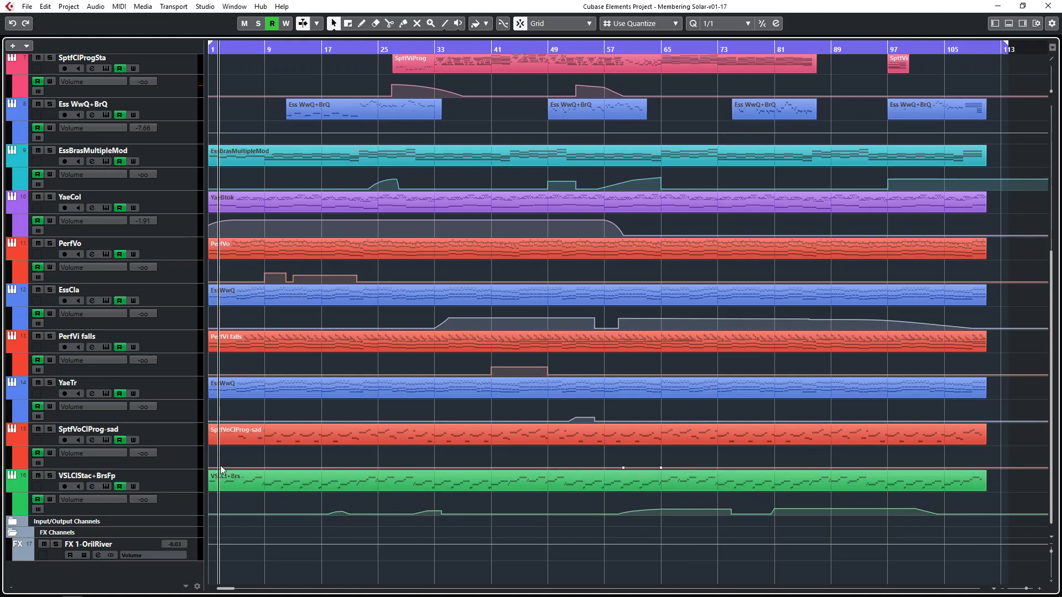
Step: View the Kontakt instruments of the SptfVoClProg-sad, YaeTr and PerfVi falls tracks one after another
double_click(180, 437)
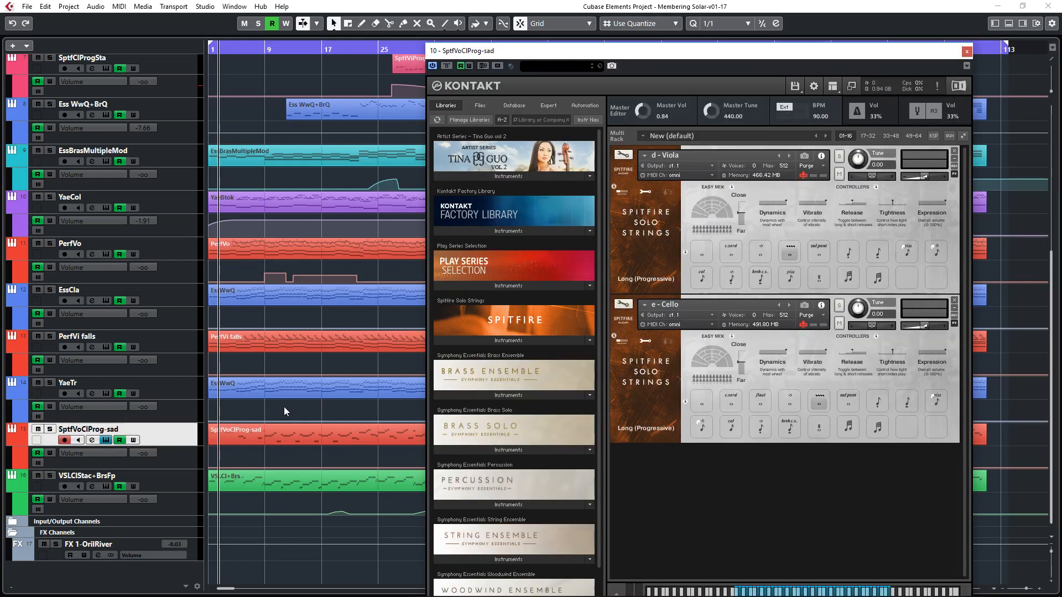
key(Escape)
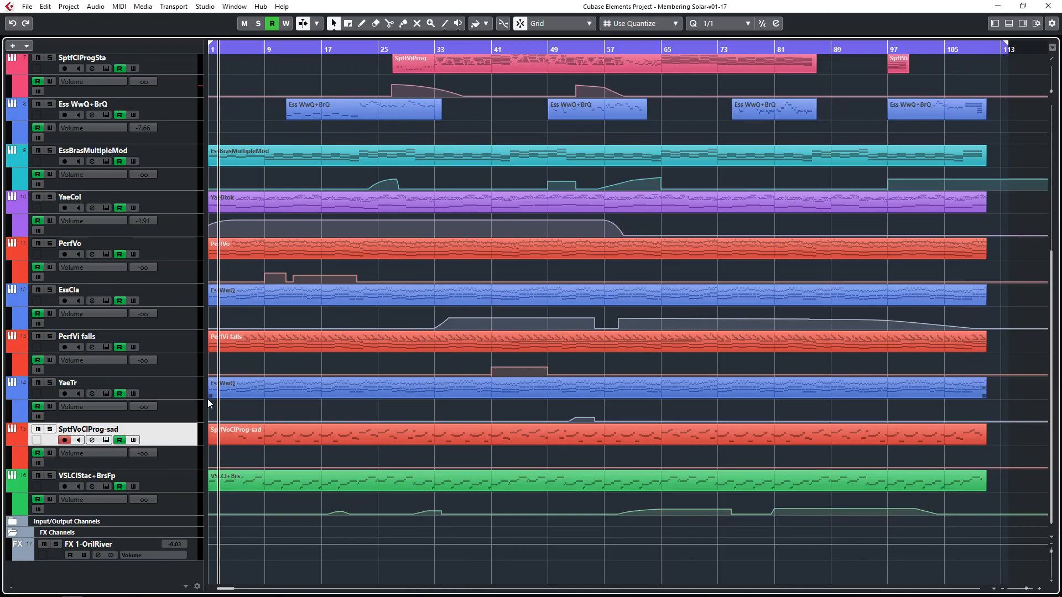
click(191, 396)
key(F11)
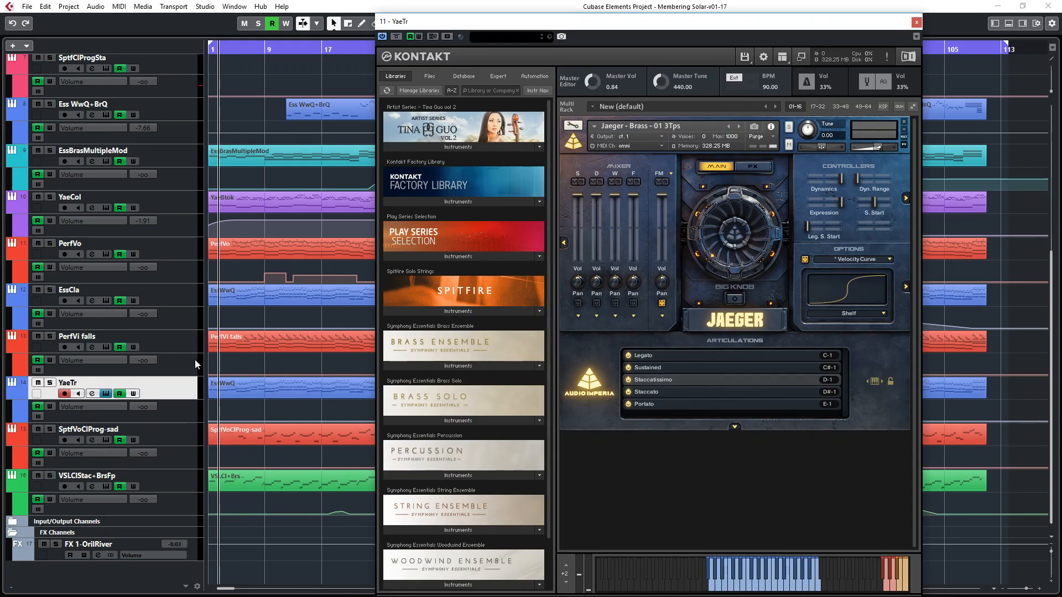
key(Escape)
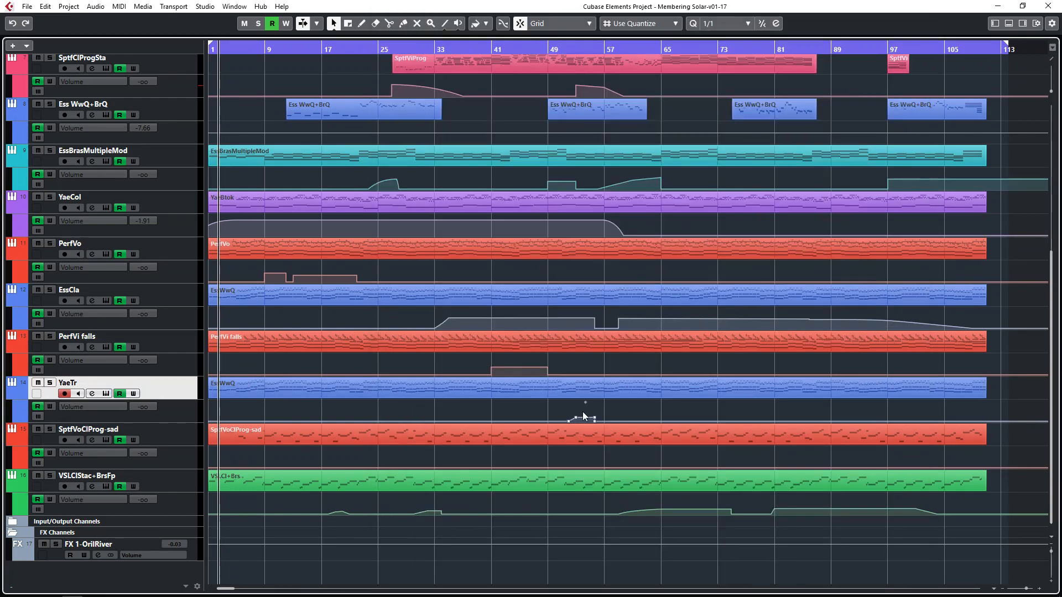
click(186, 349)
key(F11)
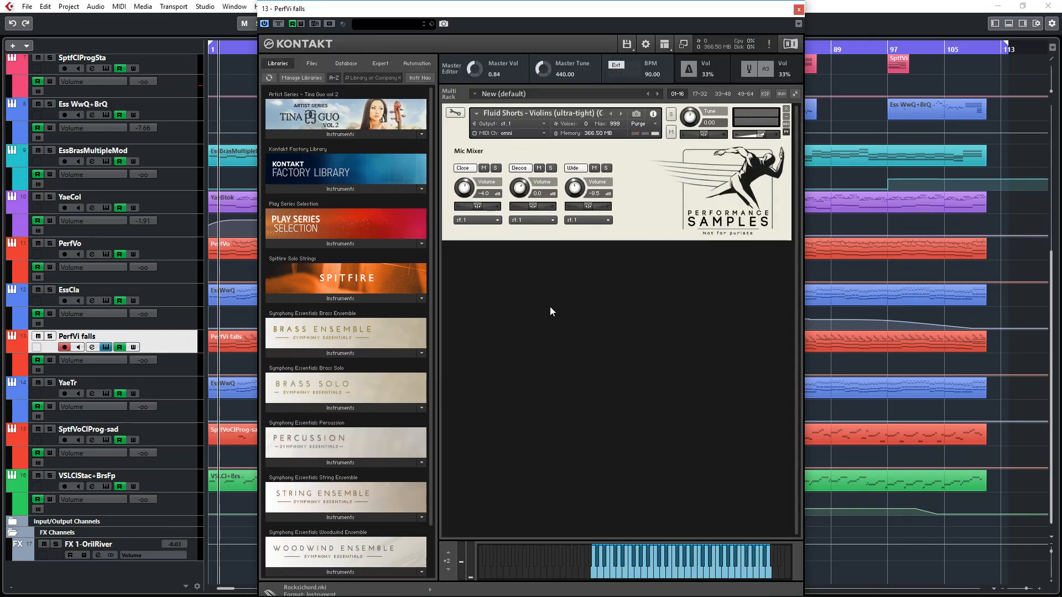
Step: View the Performance folder's Fluid Shorts instruments in Kontakt's Quick-Load list and close the PerfVi falls instrument window
right_click(541, 370)
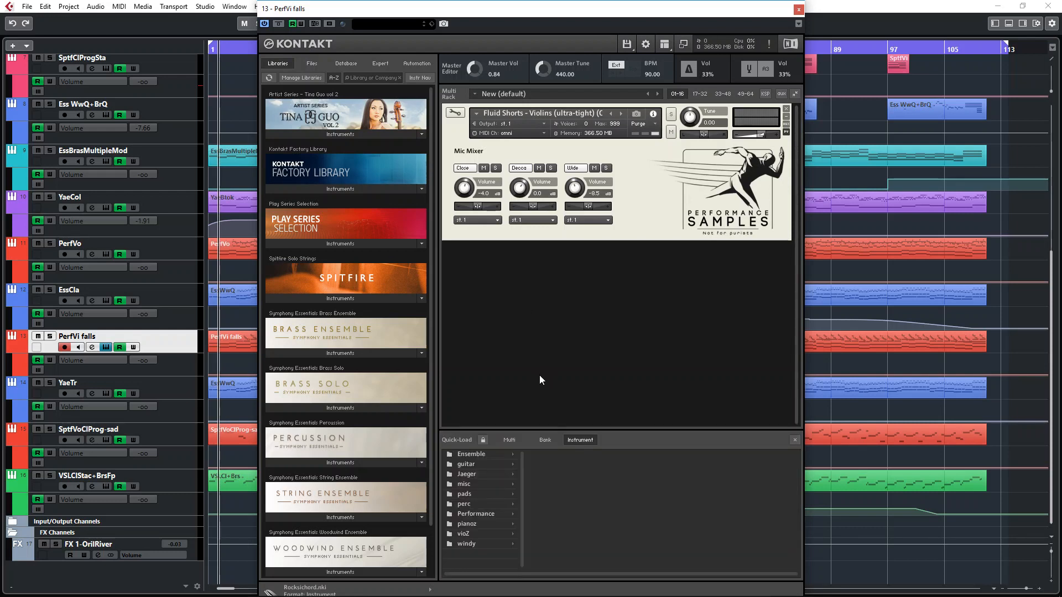
click(476, 530)
click(476, 513)
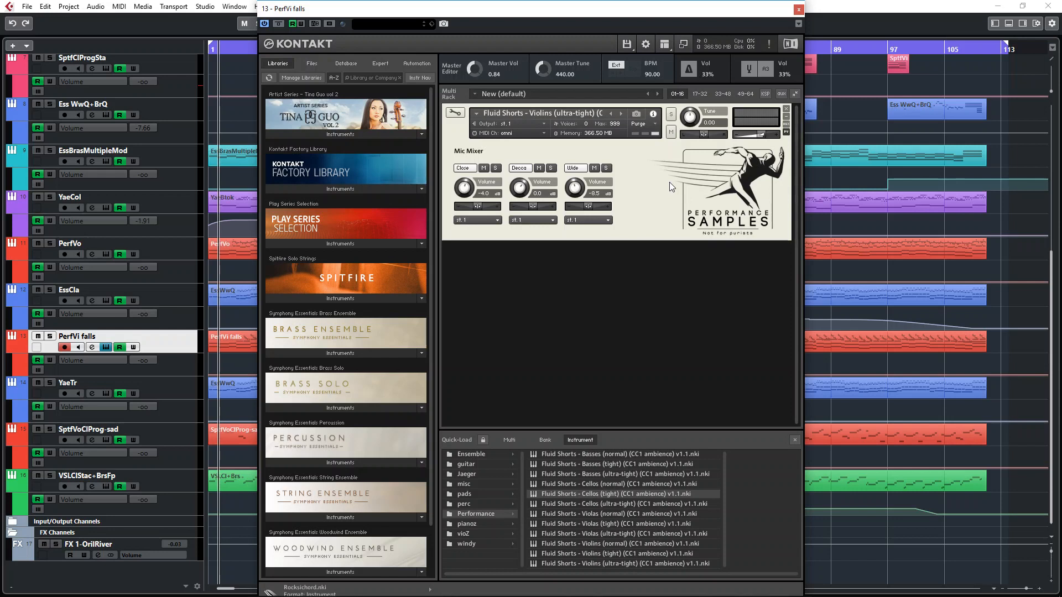
click(799, 10)
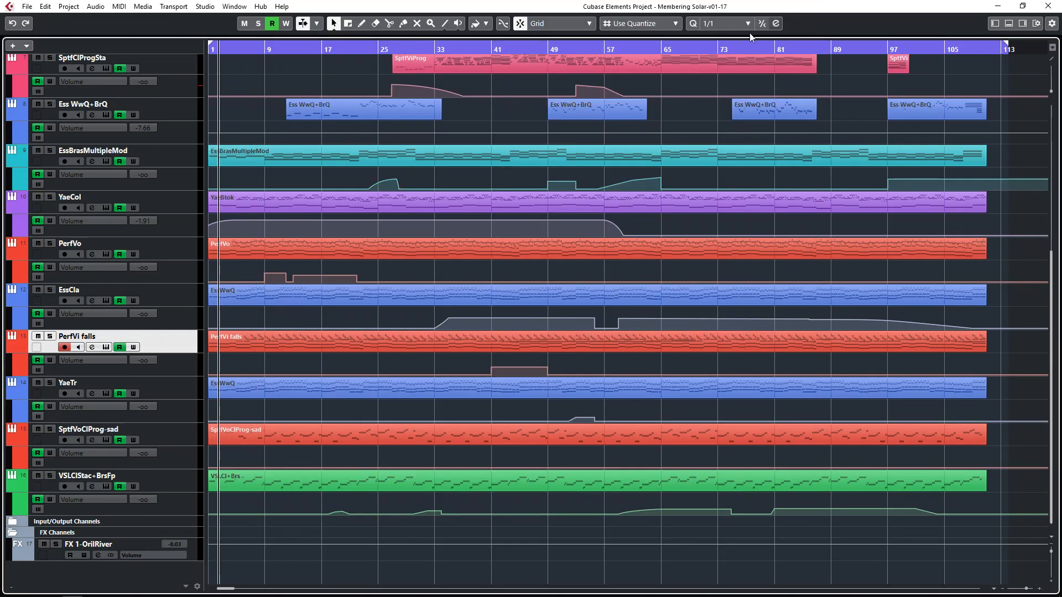
Step: View the YaeVoPor track's Kontakt instrument, close its window, show the Inspector and select the track's volume automation lane
scroll(175, 131, up, 6)
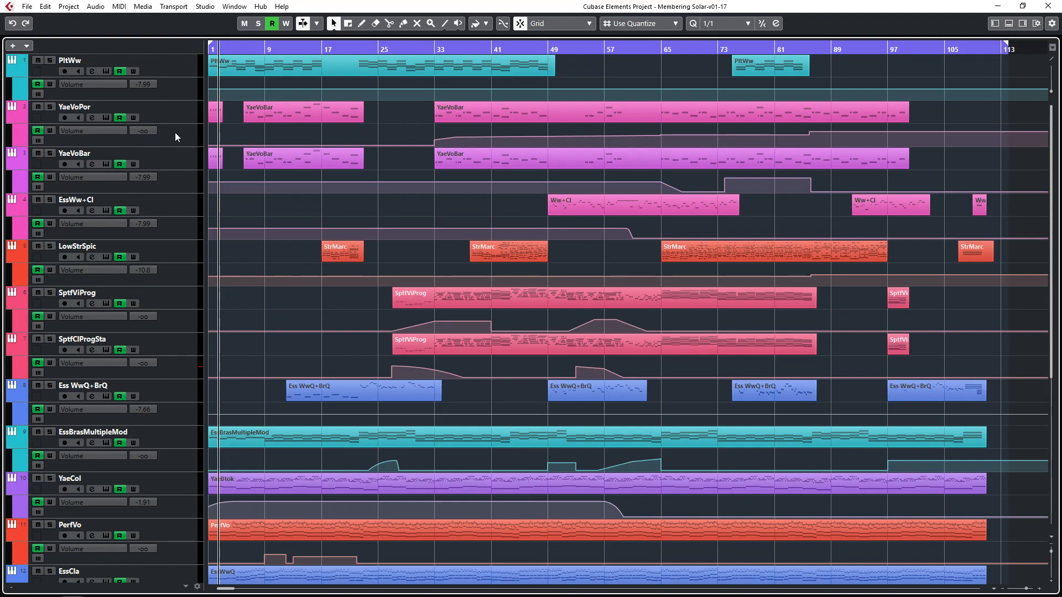
click(183, 120)
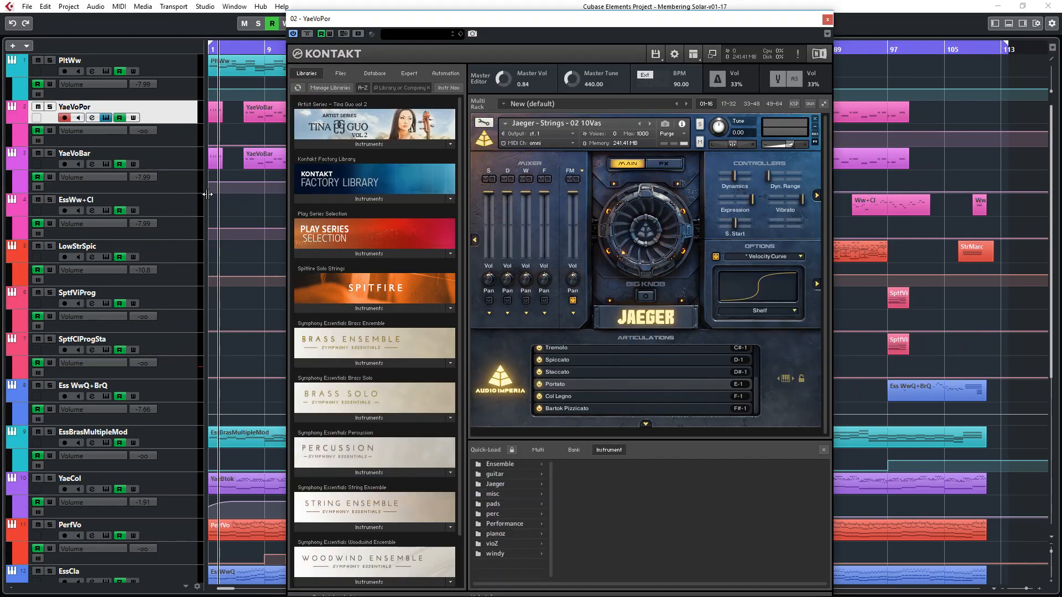
key(Escape)
key(alt+i)
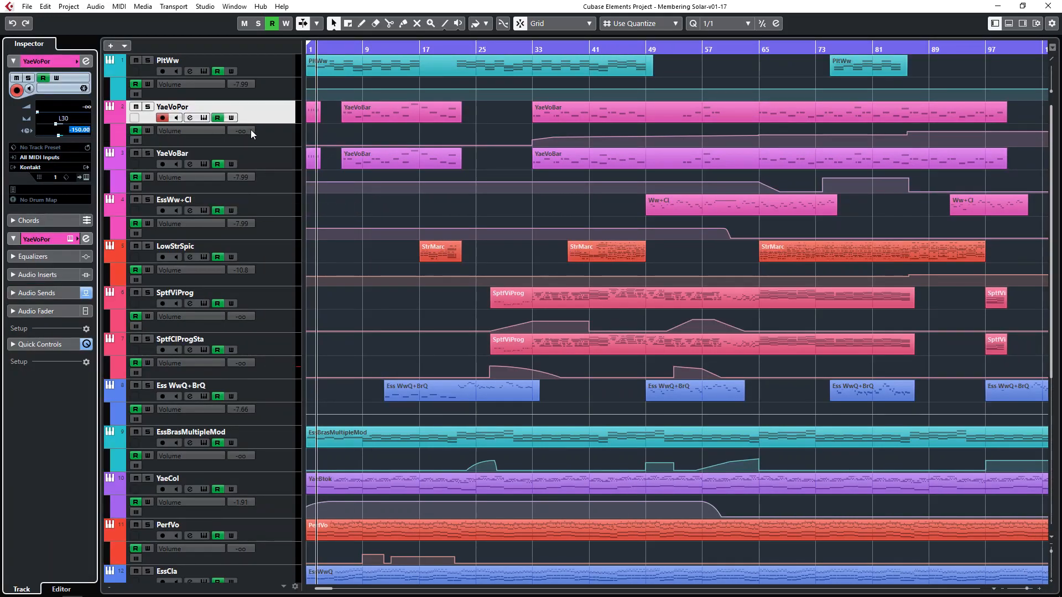
click(272, 117)
click(285, 142)
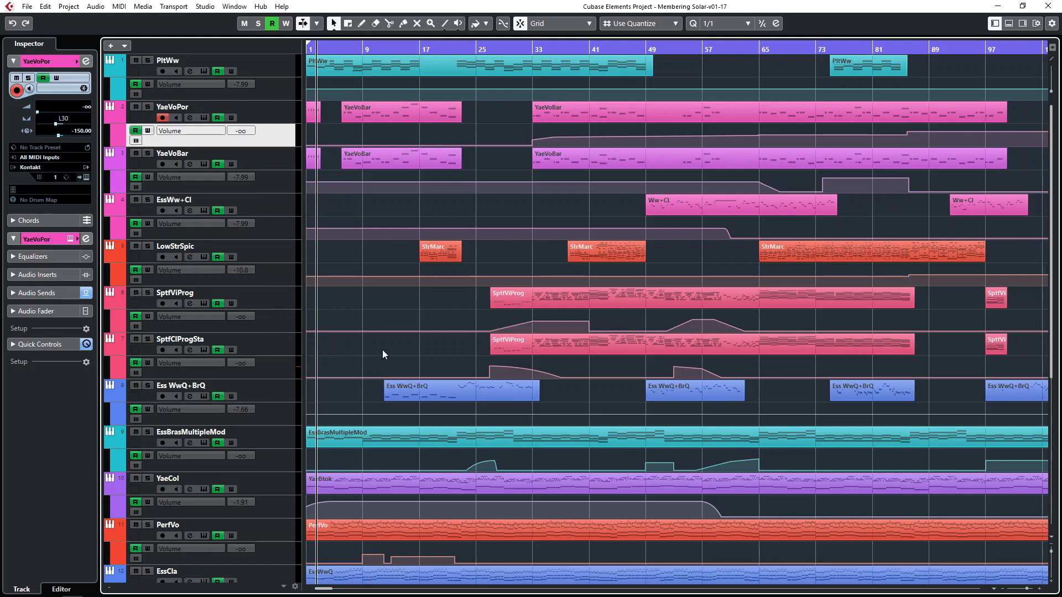
Step: Set the locator range to the long part on the SptfClProgSta track and shift the range about one bar later
click(569, 345)
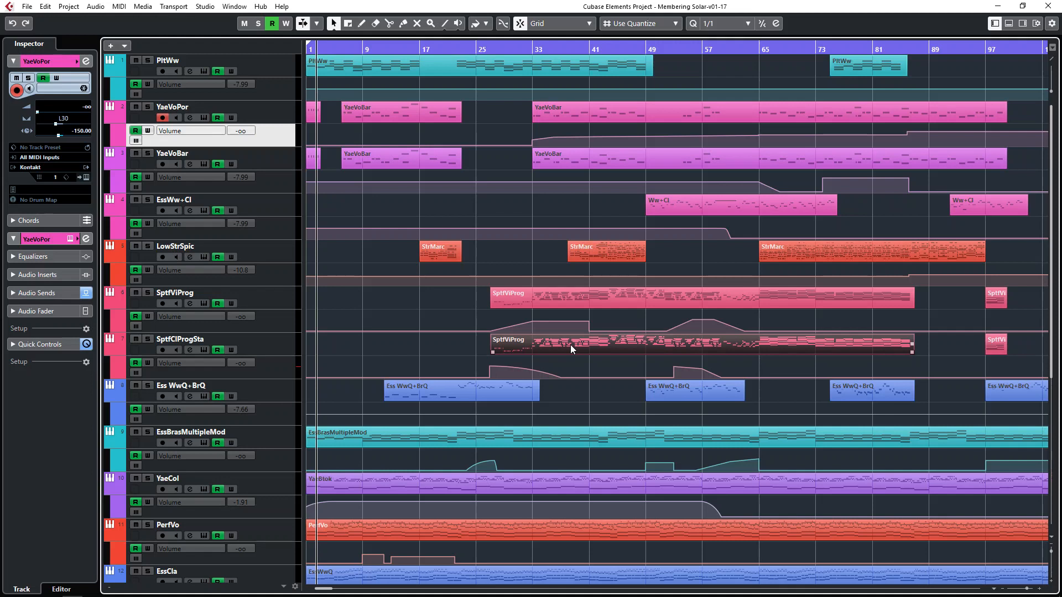
key(p)
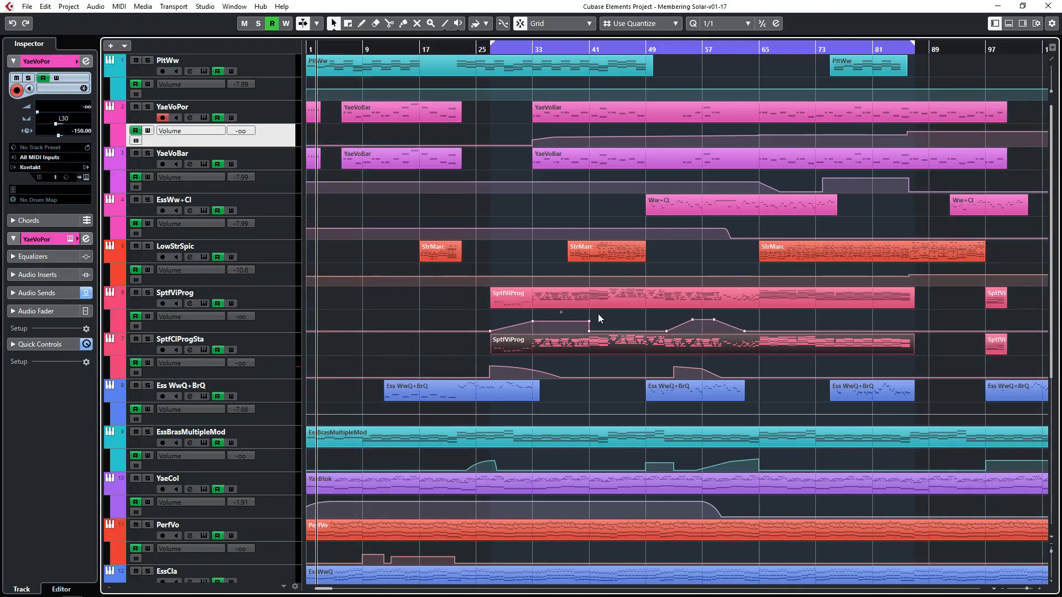
click(624, 353)
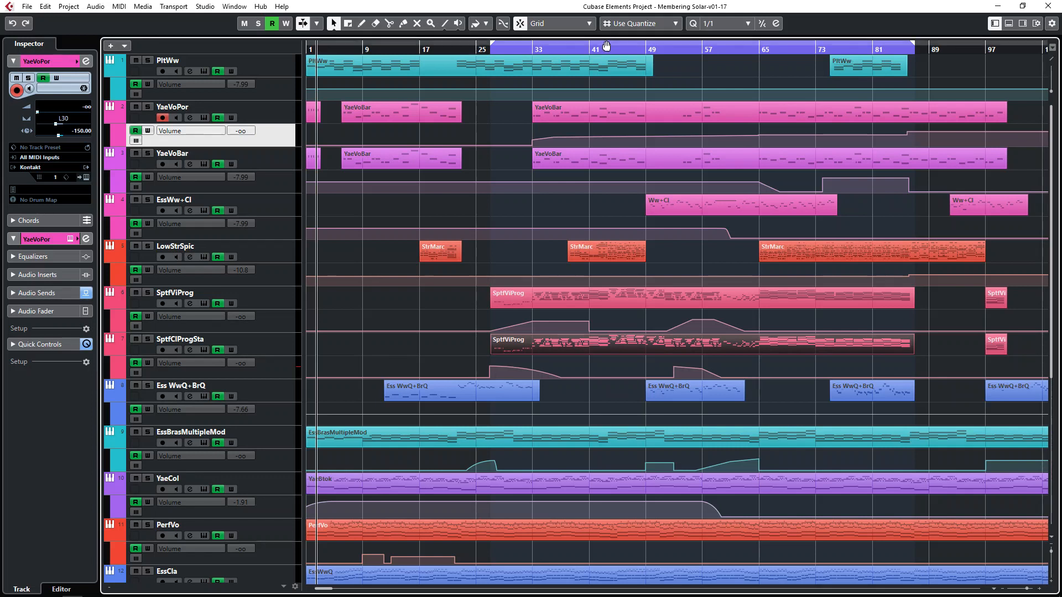
drag(626, 48, 607, 48)
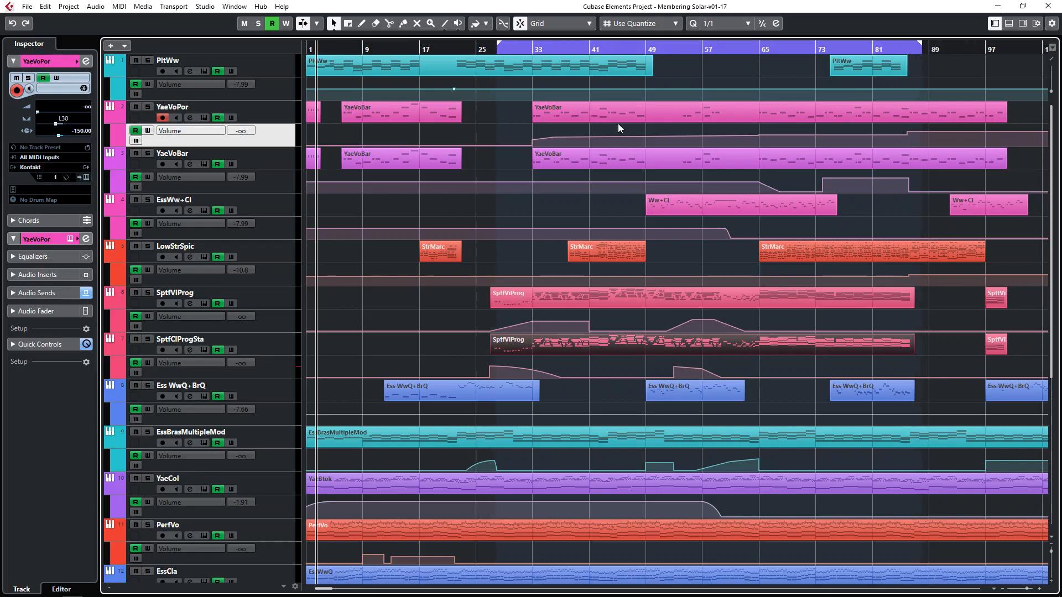
Step: Play from the start of the long SptfViProg part and set the locator range to the first Ess WwQ+BrQ part
click(588, 293)
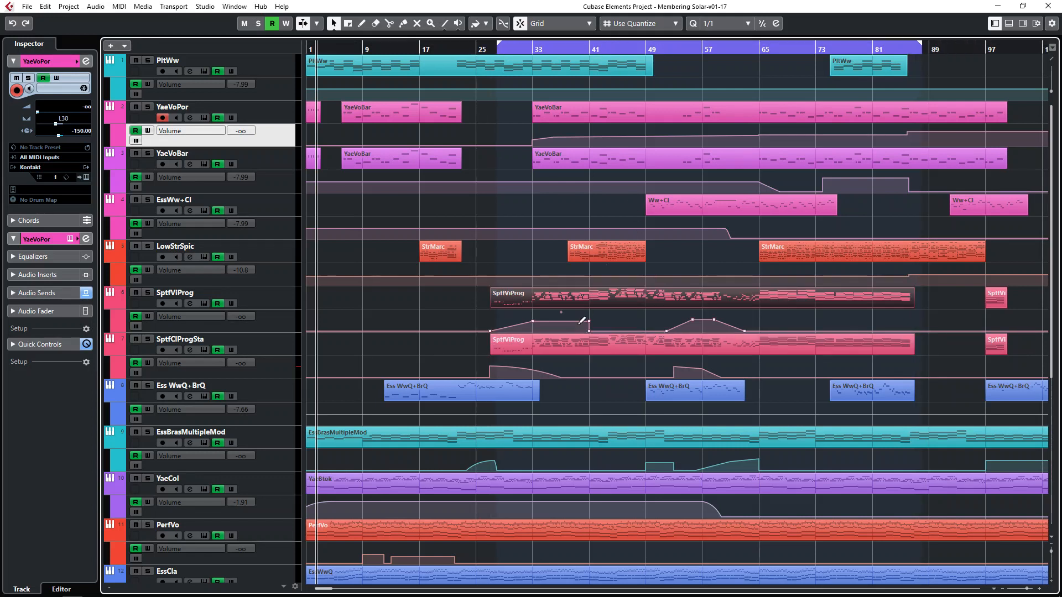
key(p)
key(space)
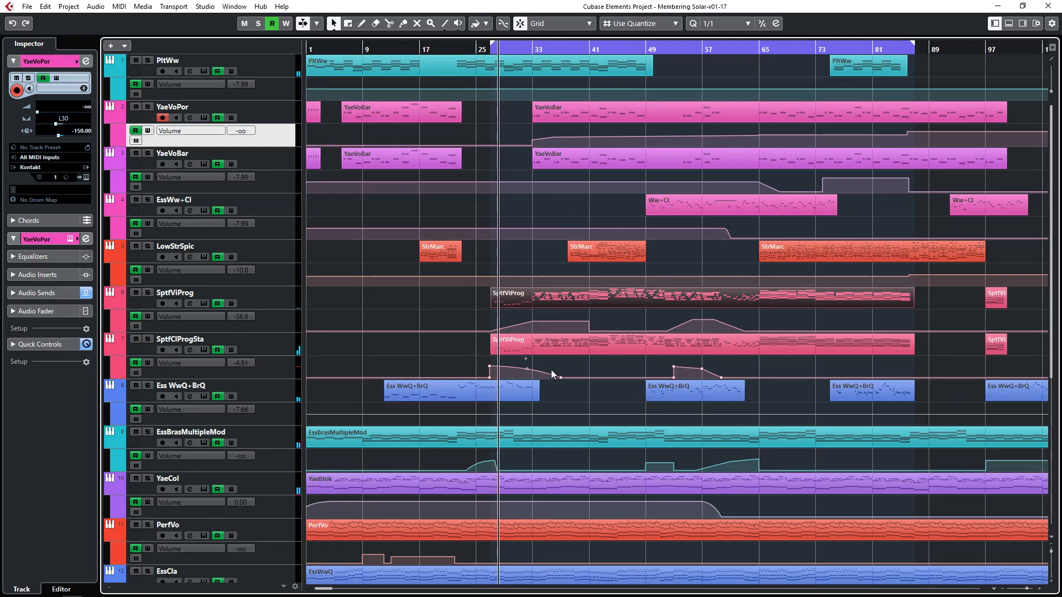
click(520, 396)
key(p)
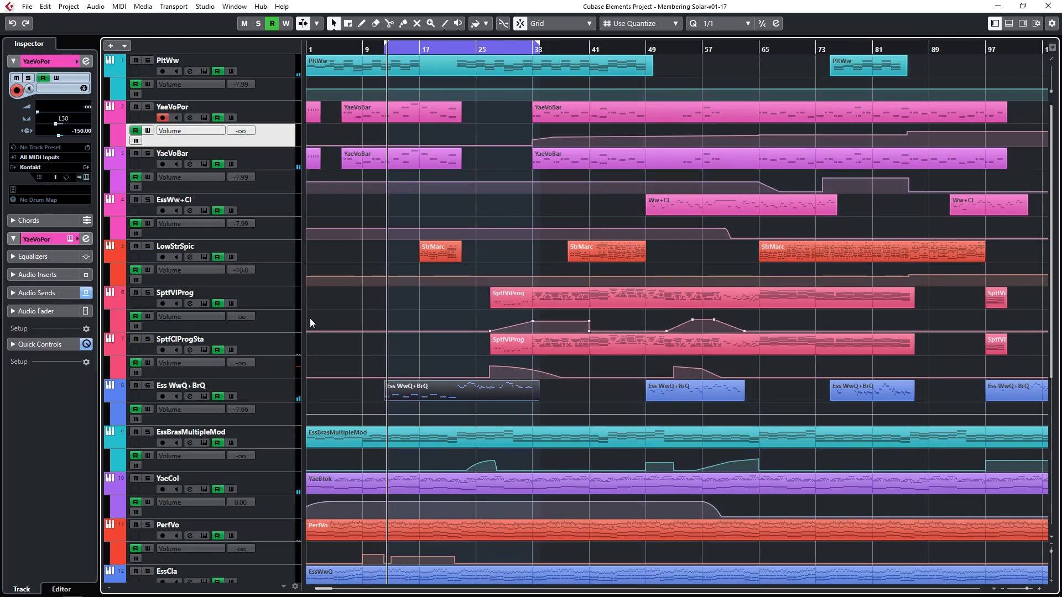
click(271, 166)
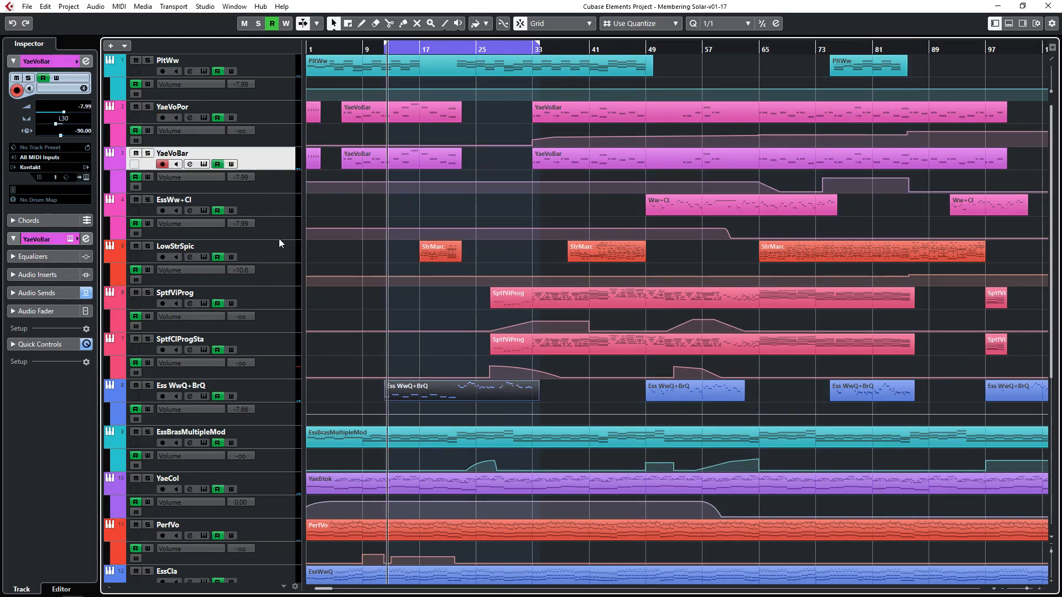
click(279, 208)
click(280, 189)
click(276, 142)
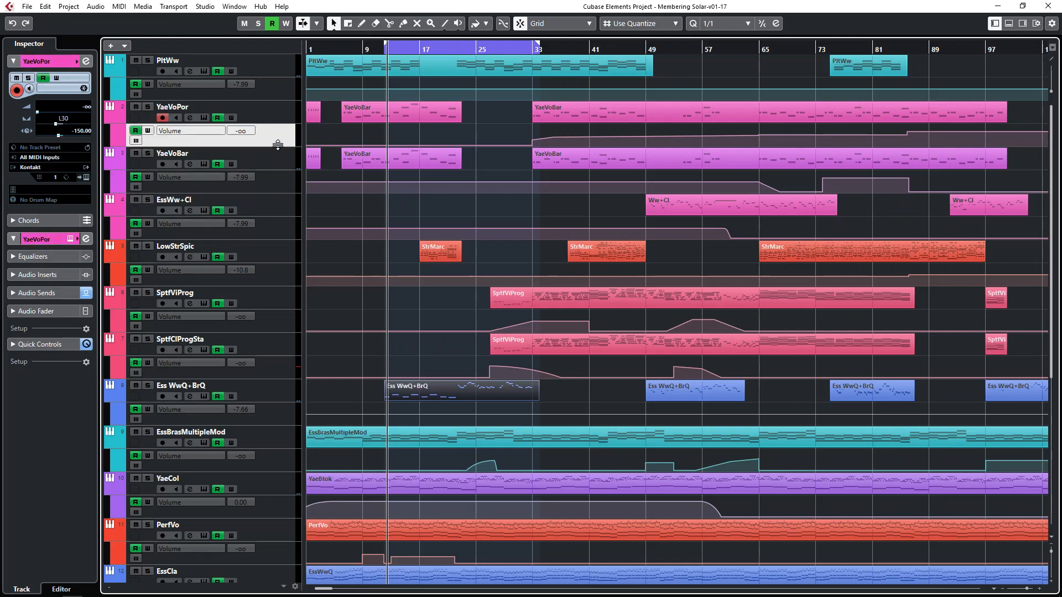
key(alt+Tab)
key(alt+Tab)
Step: Look over the lower tracks of the Membering Solar-v01-17 project and close the project
scroll(260, 369, down, 5)
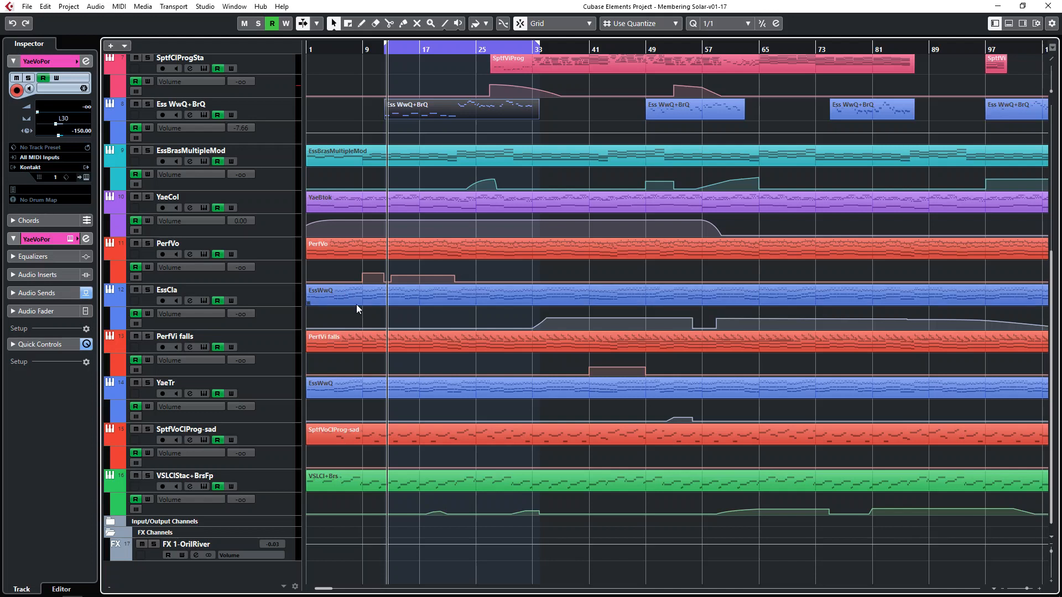
key(ctrl+w)
click(518, 322)
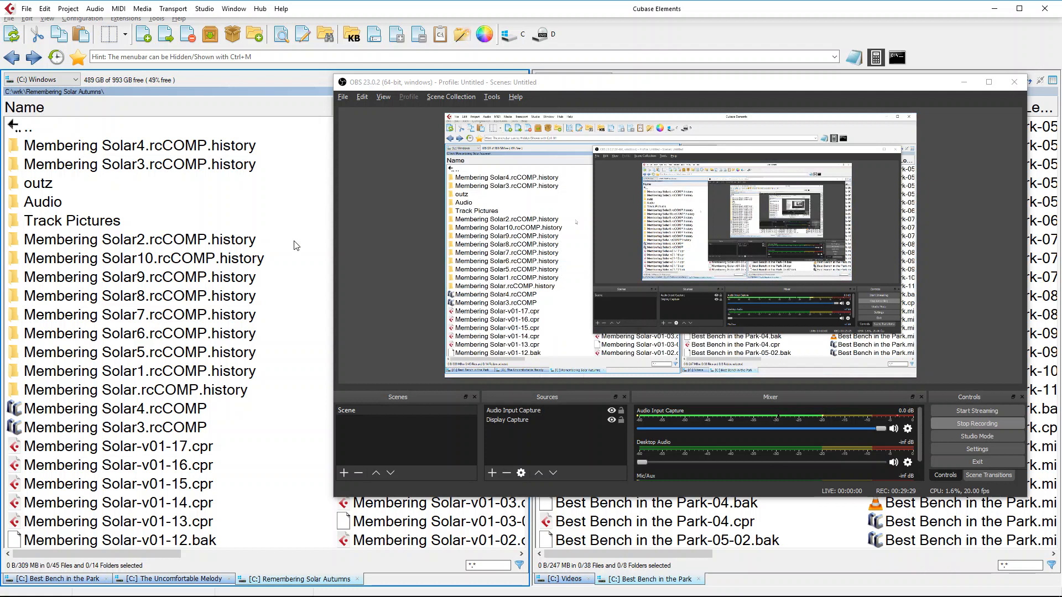
click(26, 8)
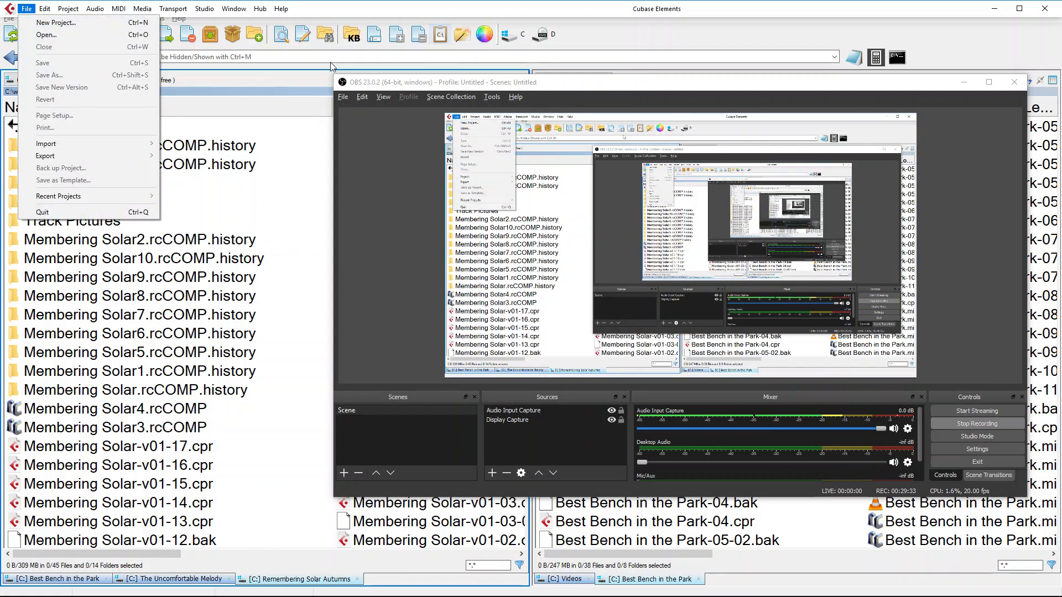
mouse_move(97, 193)
click(396, 39)
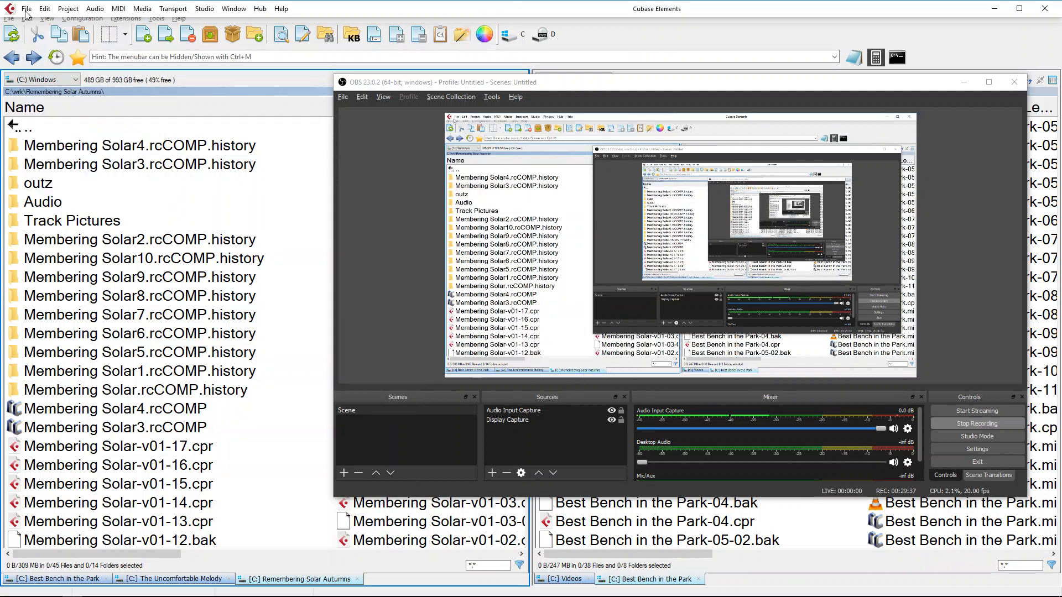
Step: Switch to Multi Commander and open Best Bench in the Park.mid4.rcCOMP from the Best Bench in the Park folder
click(223, 221)
click(154, 378)
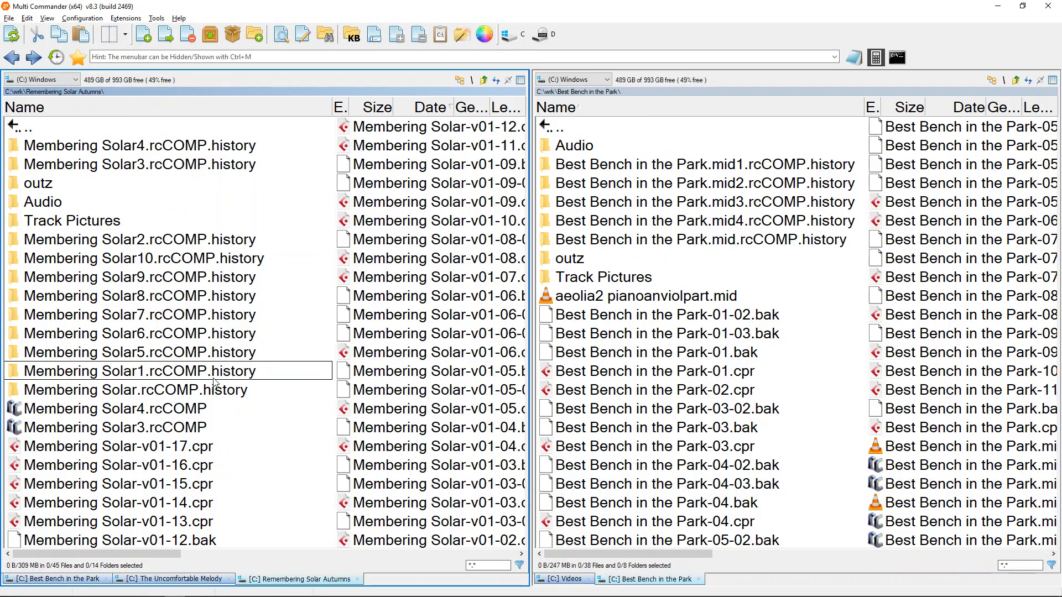
key(ctrl+Tab)
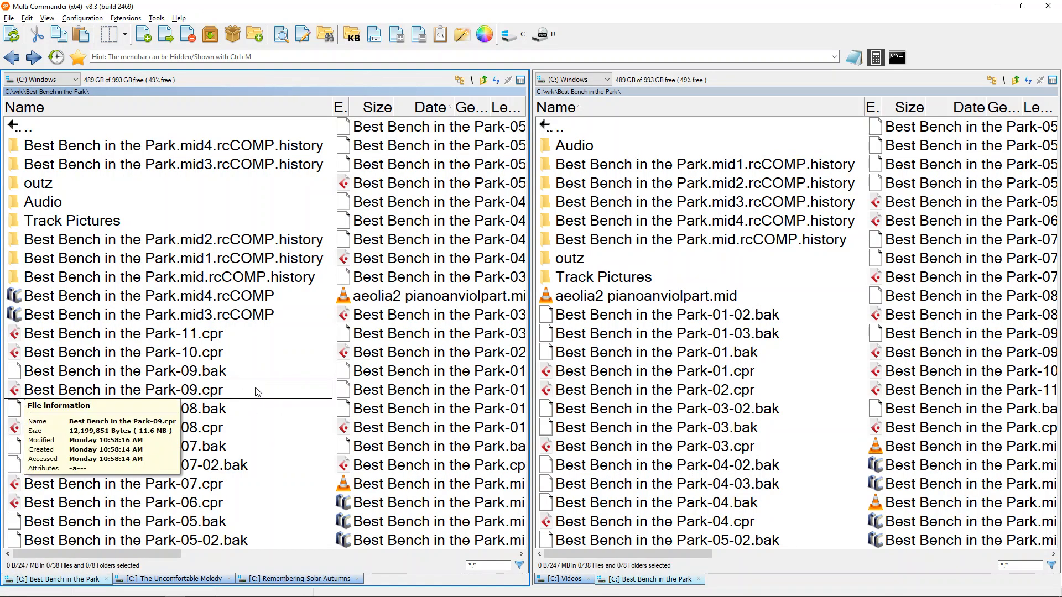
key(Up)
key(Up)
key(Up)
key(Up)
key(Up)
key(Return)
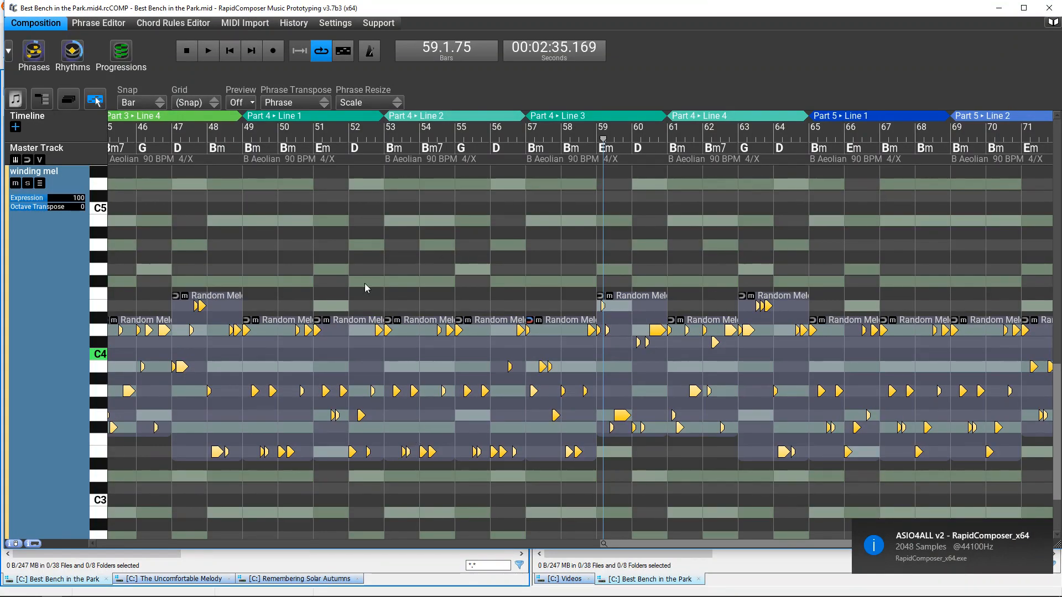
Step: Fit the whole composition in the timeline, select the topmost Grand Piano track and maximize the RapidComposer window
key(z)
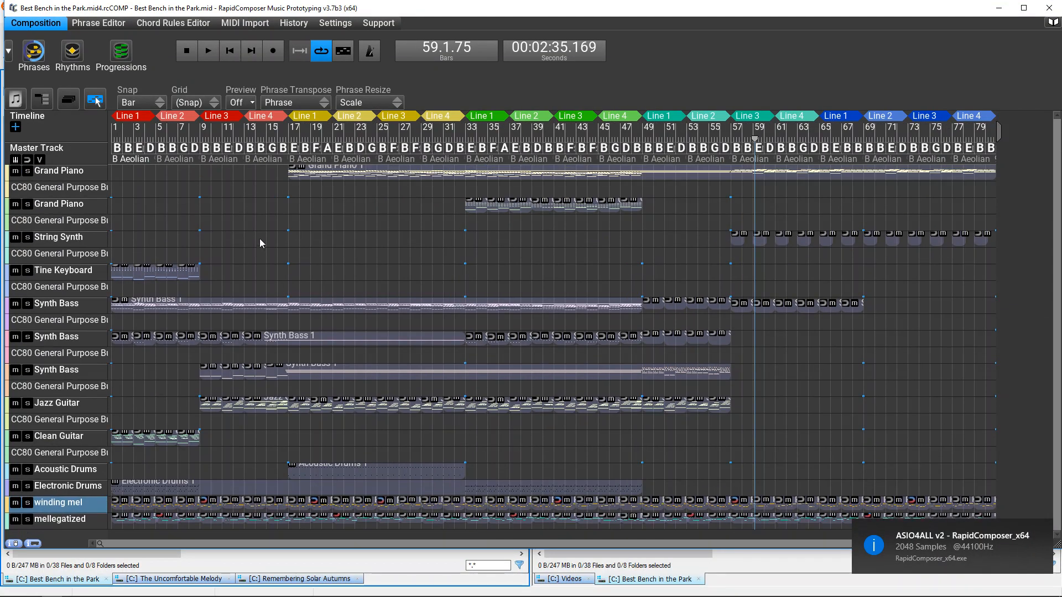
click(82, 214)
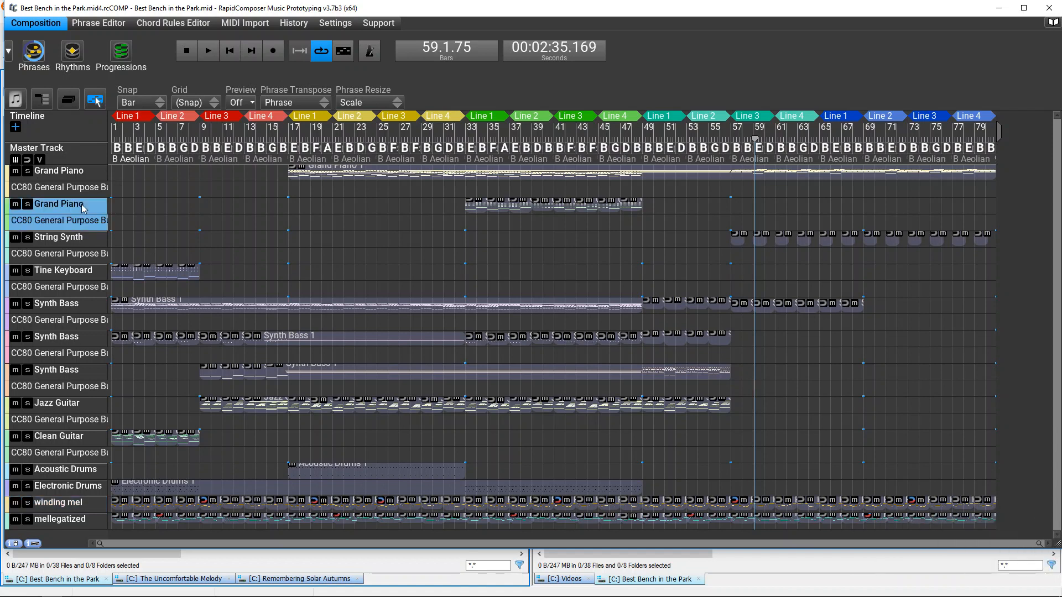
click(69, 177)
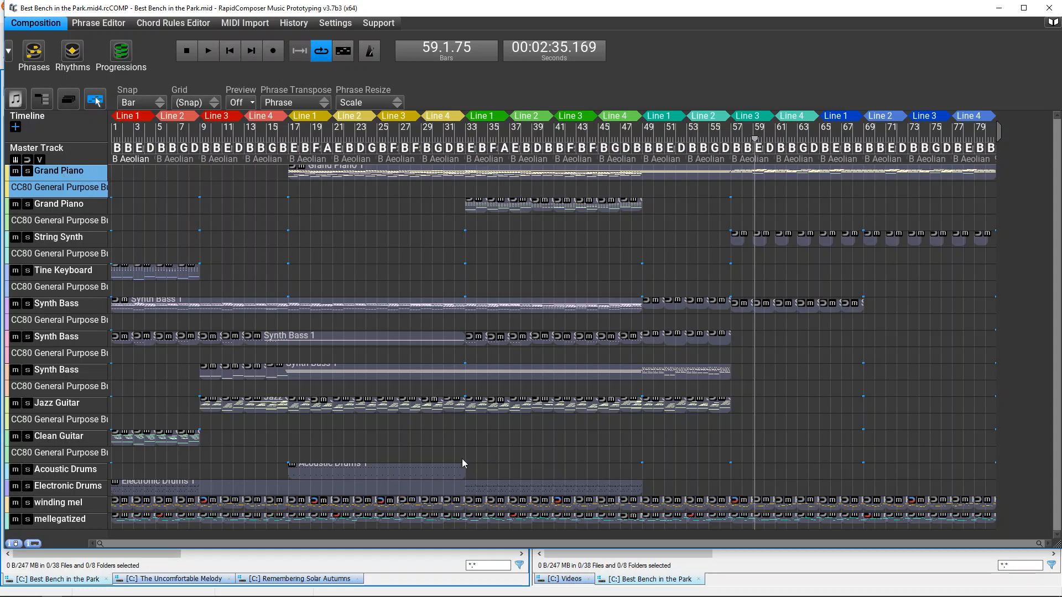
click(1023, 17)
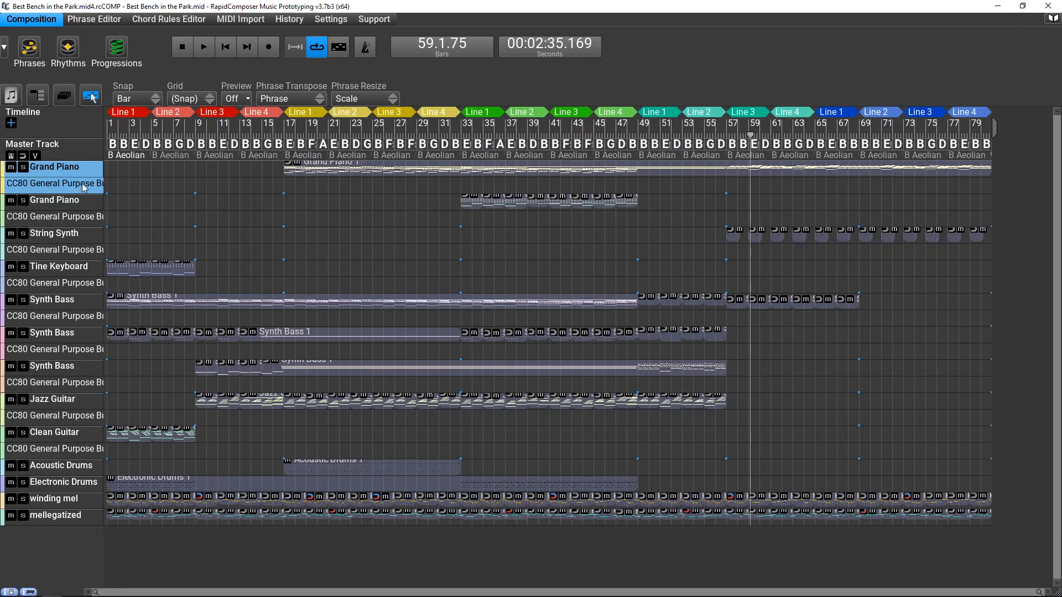
Step: Enlarge the heights of all tracks and select the Grand Piano 1 phrase on the topmost track
drag(83, 177, 75, 335)
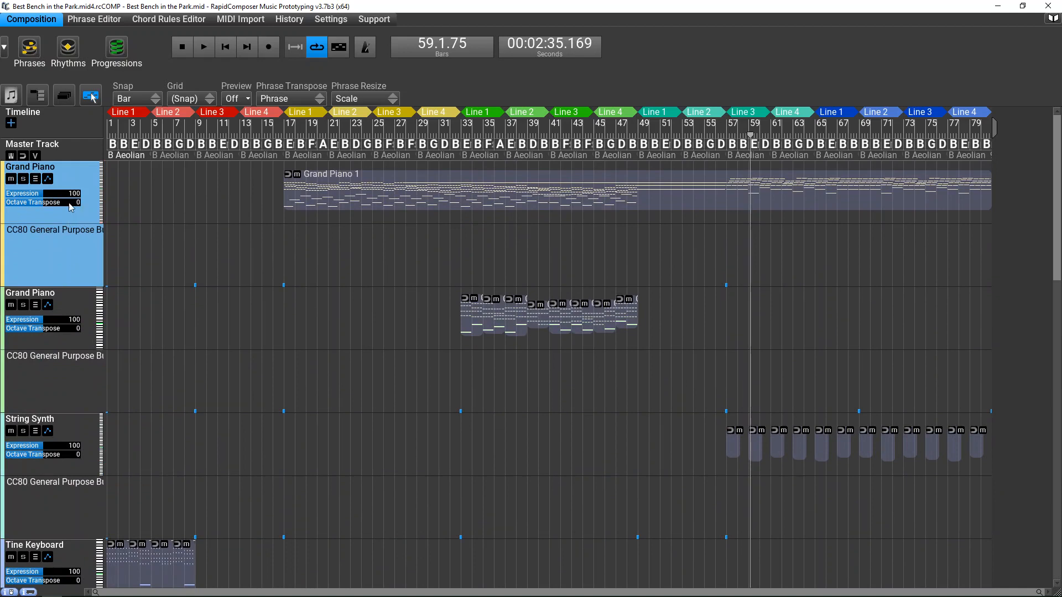
drag(67, 199, 66, 212)
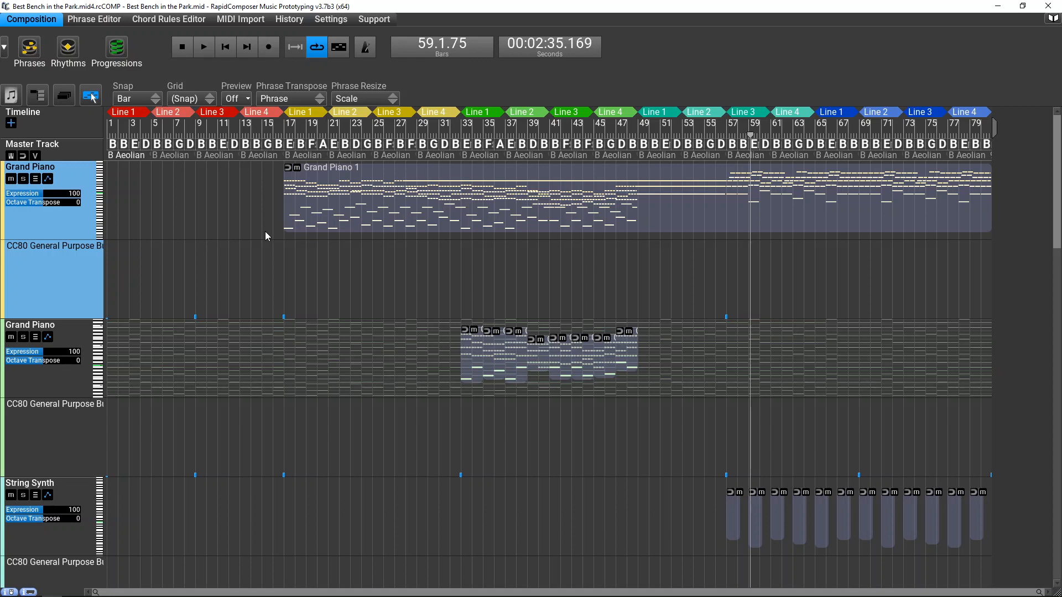
click(414, 209)
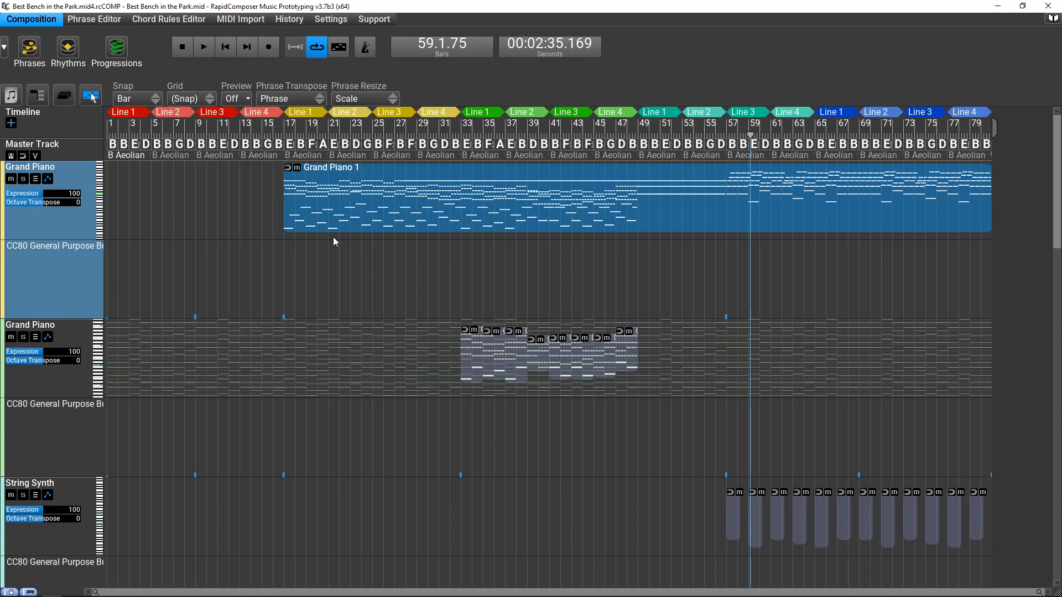
Step: Examine the remaining tracks of the composition, from the upper Grand Piano tracks down to the winding mel and mellegatized tracks
scroll(333, 237, down, 1)
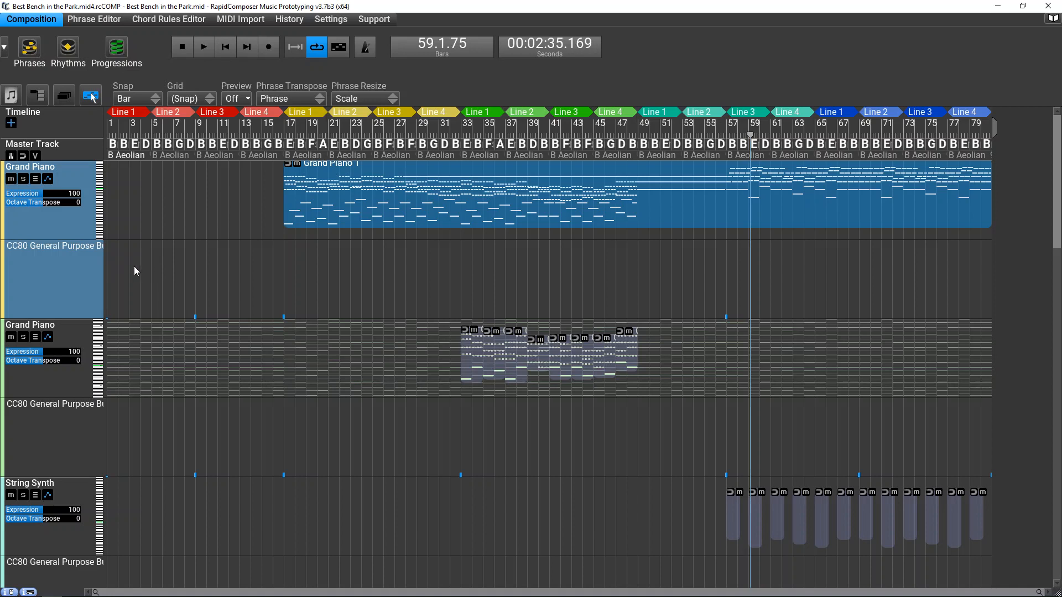
scroll(78, 310, down, 3)
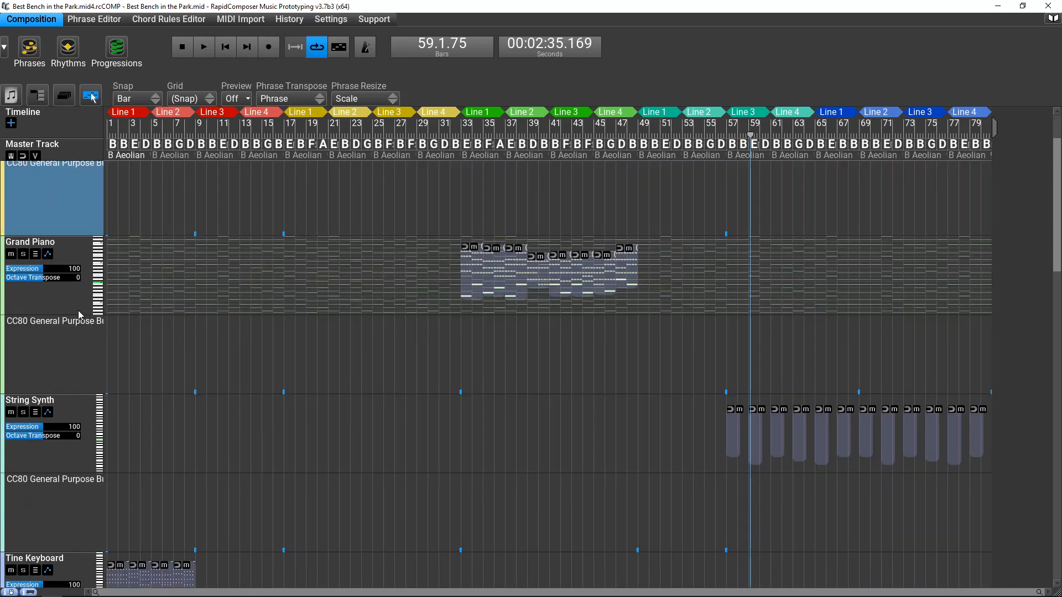
scroll(78, 310, down, 3)
scroll(78, 310, down, 3)
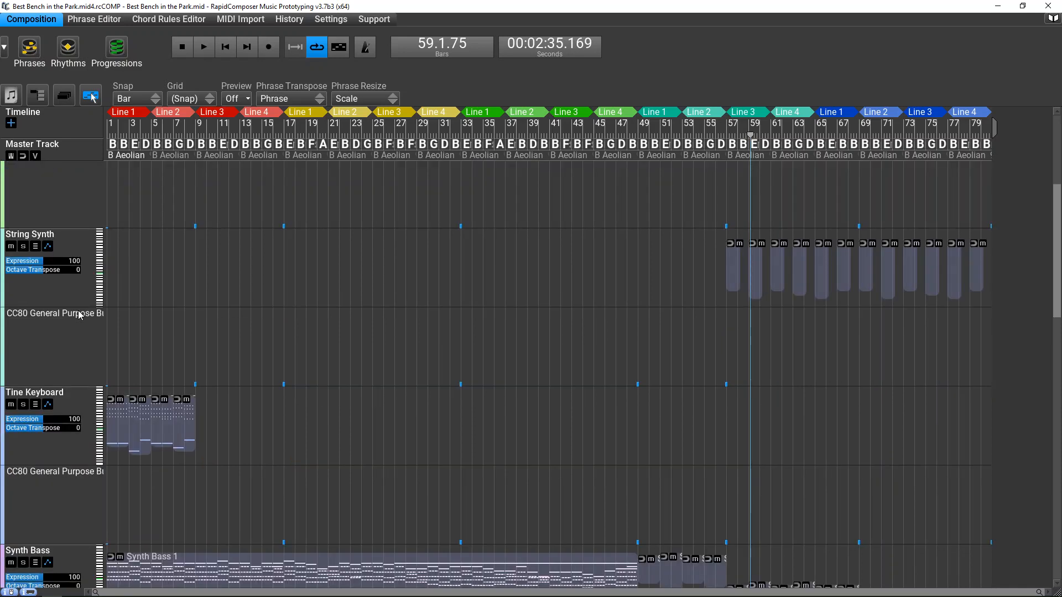
scroll(79, 359, down, 3)
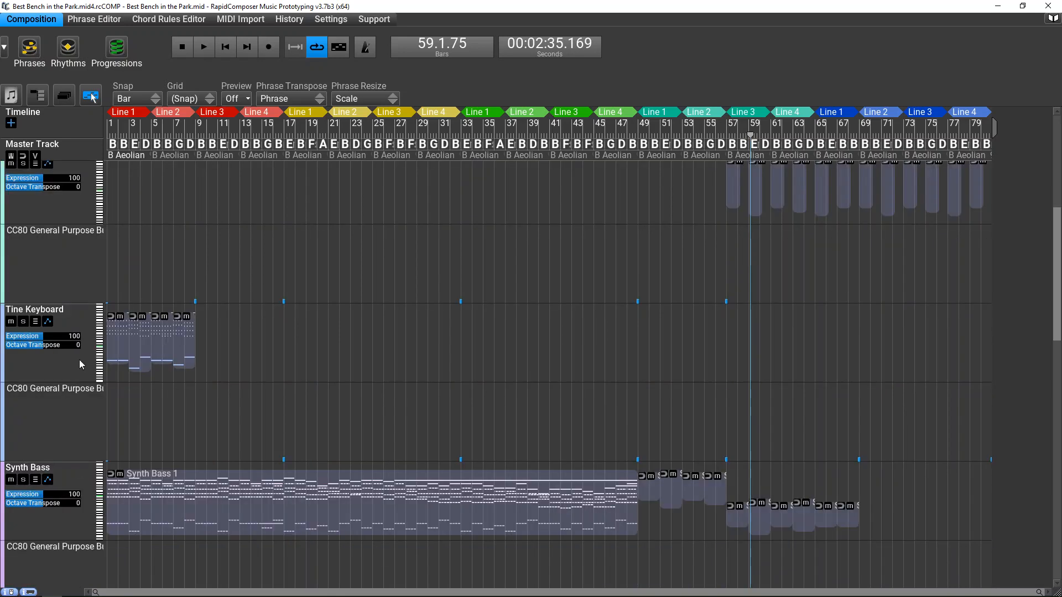
scroll(78, 359, down, 3)
scroll(88, 403, down, 6)
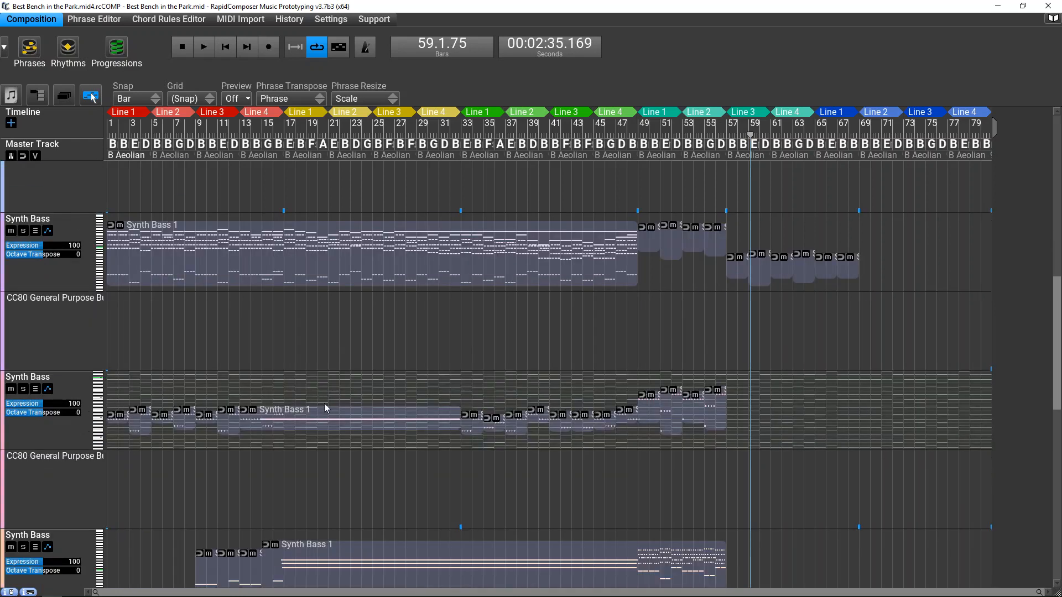
scroll(65, 464, down, 12)
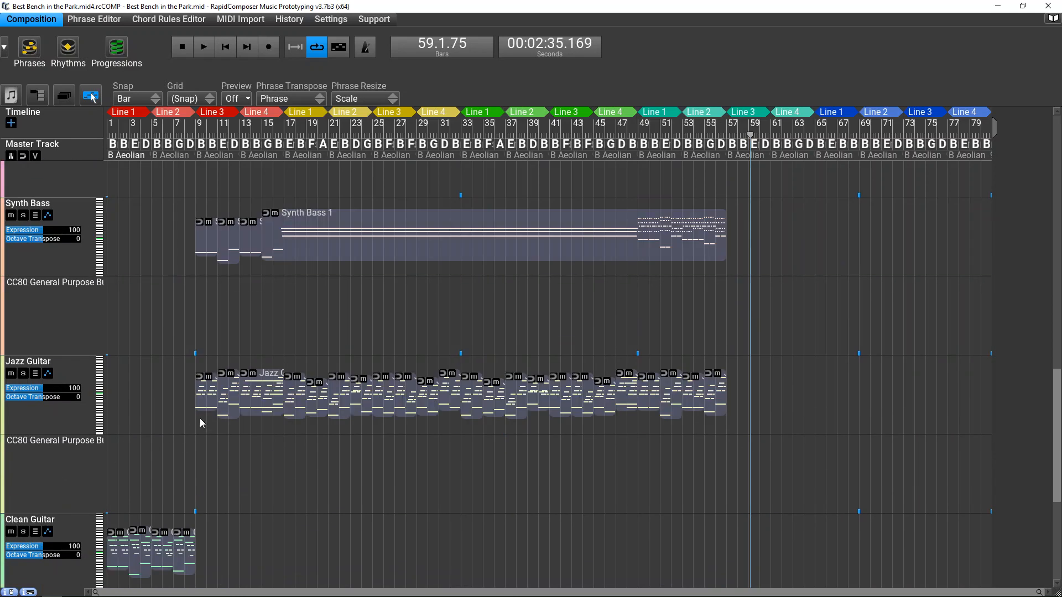
scroll(52, 470, down, 9)
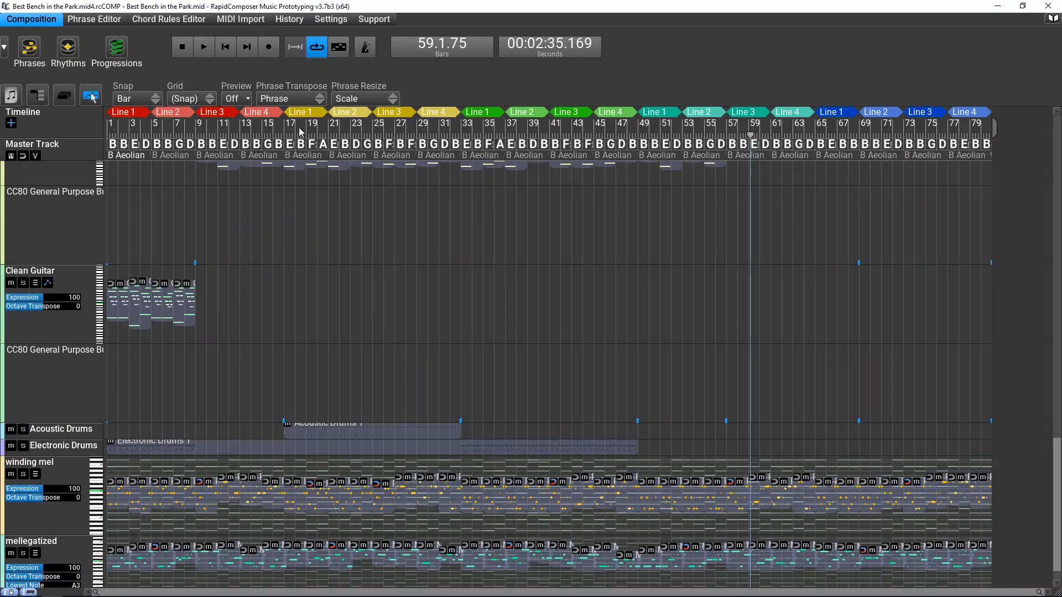
scroll(299, 128, up, 5)
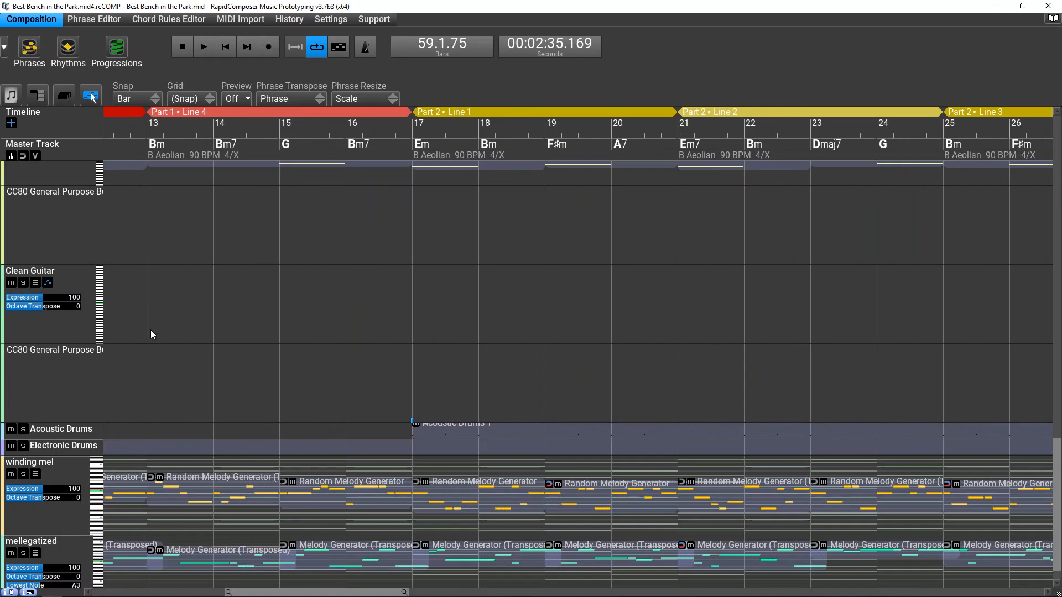
scroll(32, 421, down, 1)
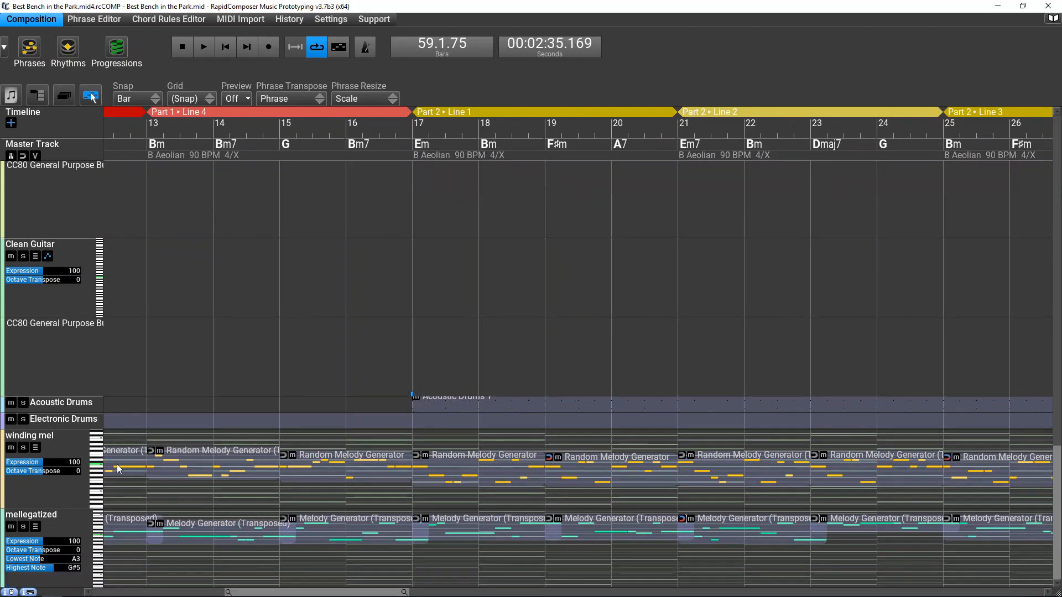
Step: Enlarge the winding mel track to fill the view and select its Random Melody Generator phrase at bar 27
double_click(72, 483)
scroll(398, 373, down, 2)
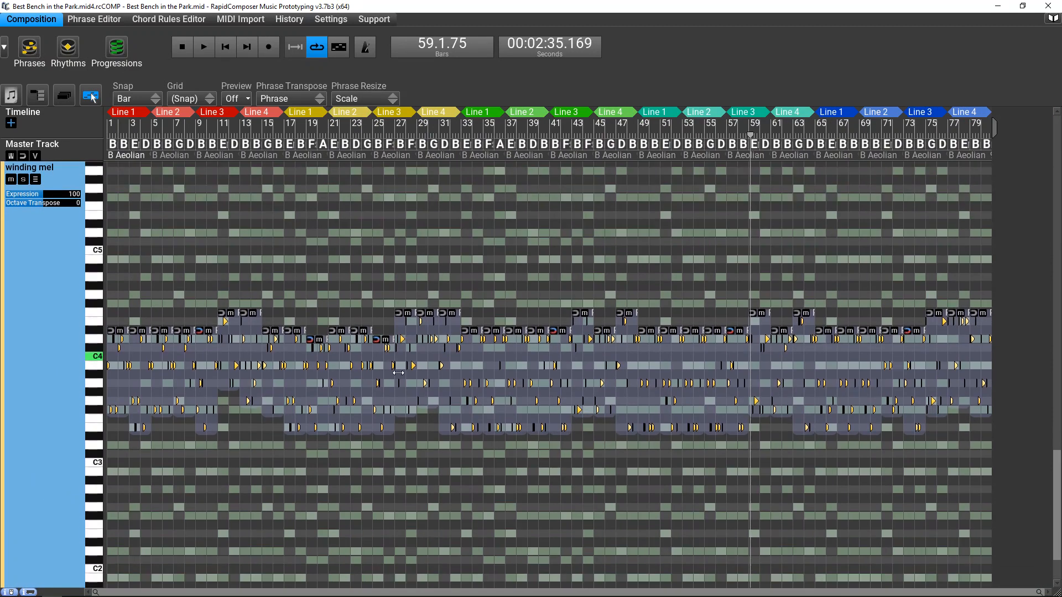
scroll(453, 131, up, 5)
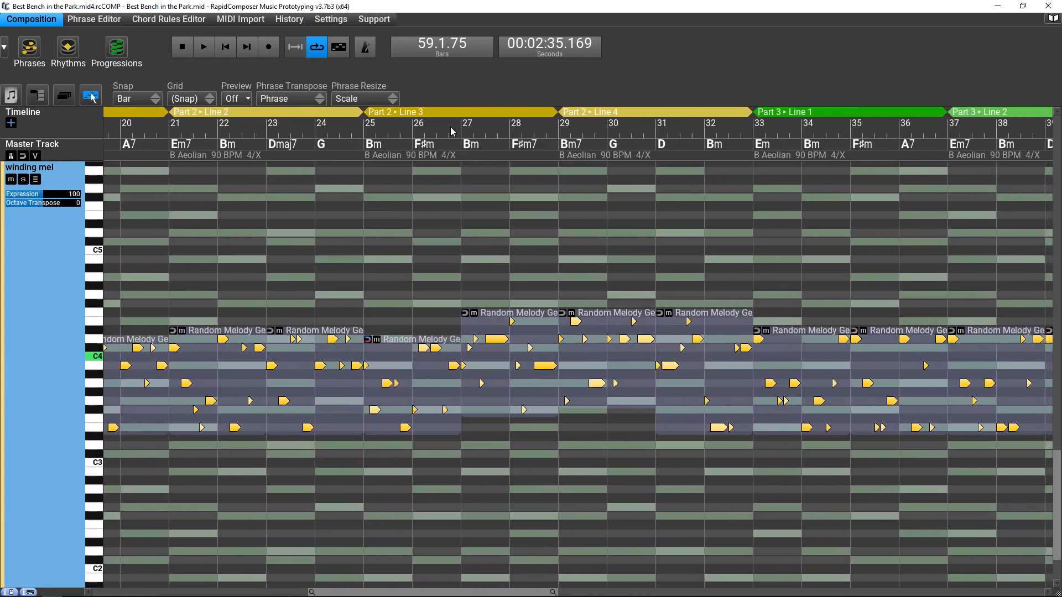
scroll(452, 131, up, 2)
scroll(469, 299, down, 4)
click(490, 294)
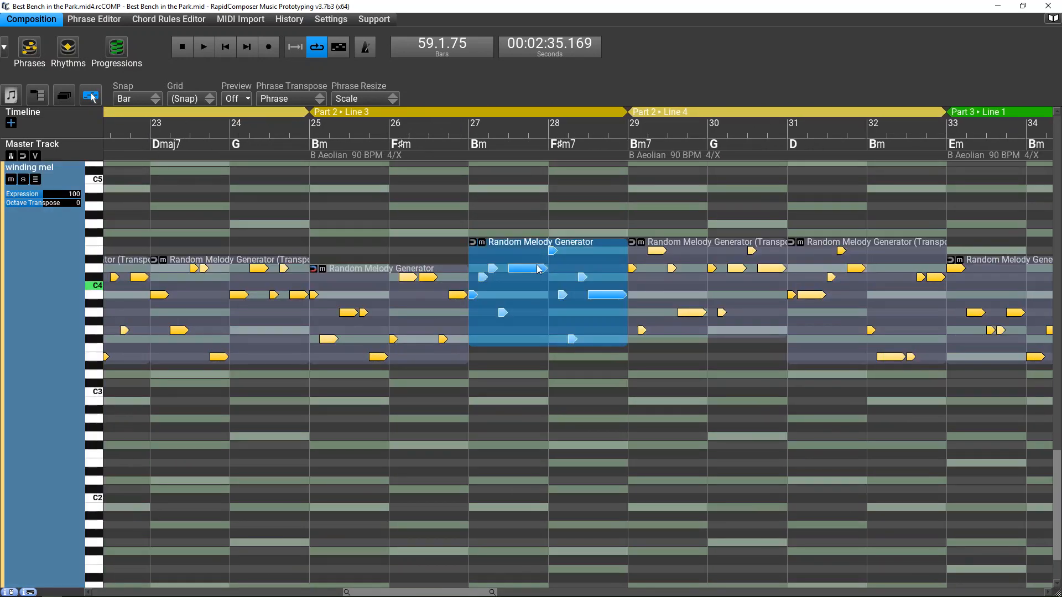
Step: Regenerate the random melody phrases starting at bars 29 and 27 on the winding mel track
scroll(673, 269, up, 1)
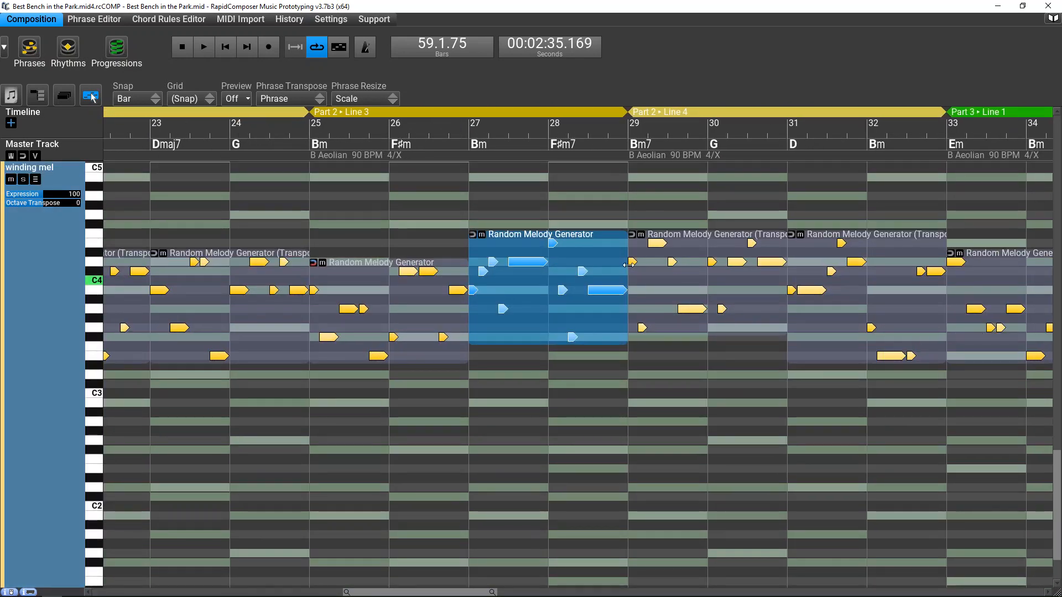
scroll(676, 264, up, 1)
click(680, 253)
key(r)
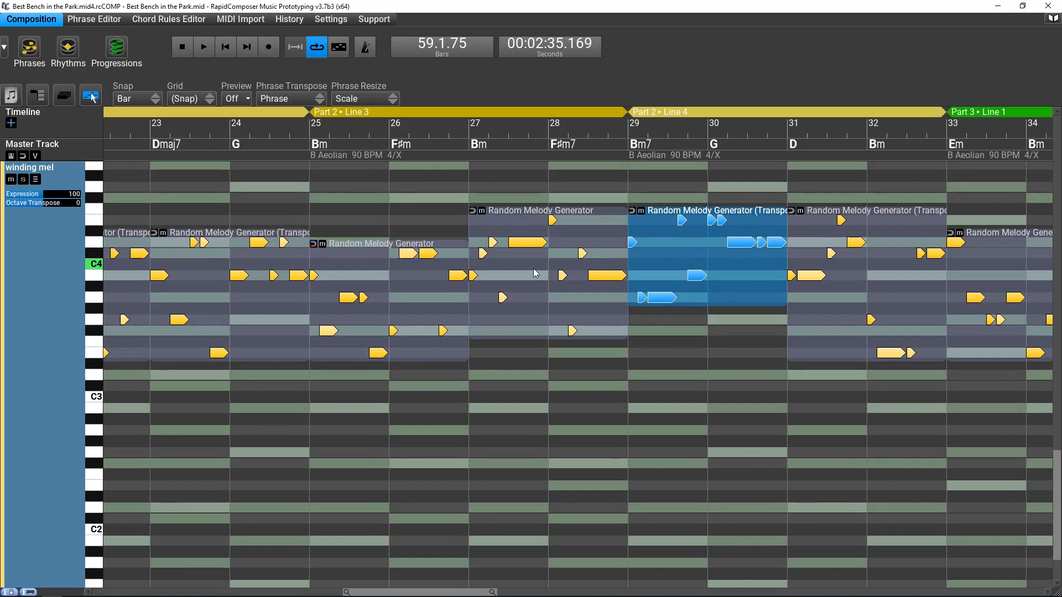
click(535, 273)
key(r)
key(r)
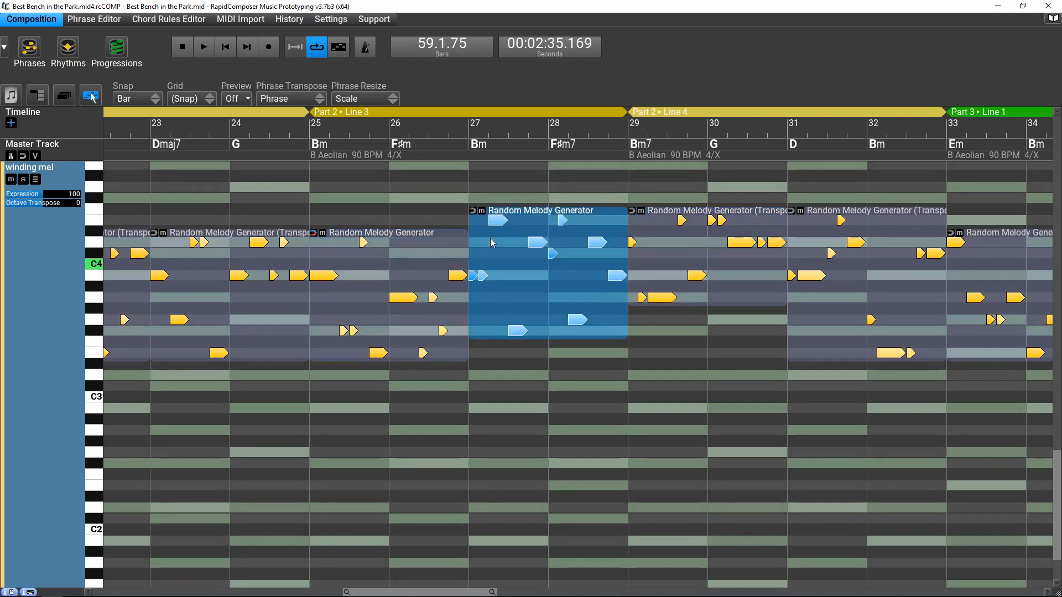
Step: Open the properties of the phrase at bar 27 and look at its chord settings and phrase variations
scroll(385, 275, up, 1)
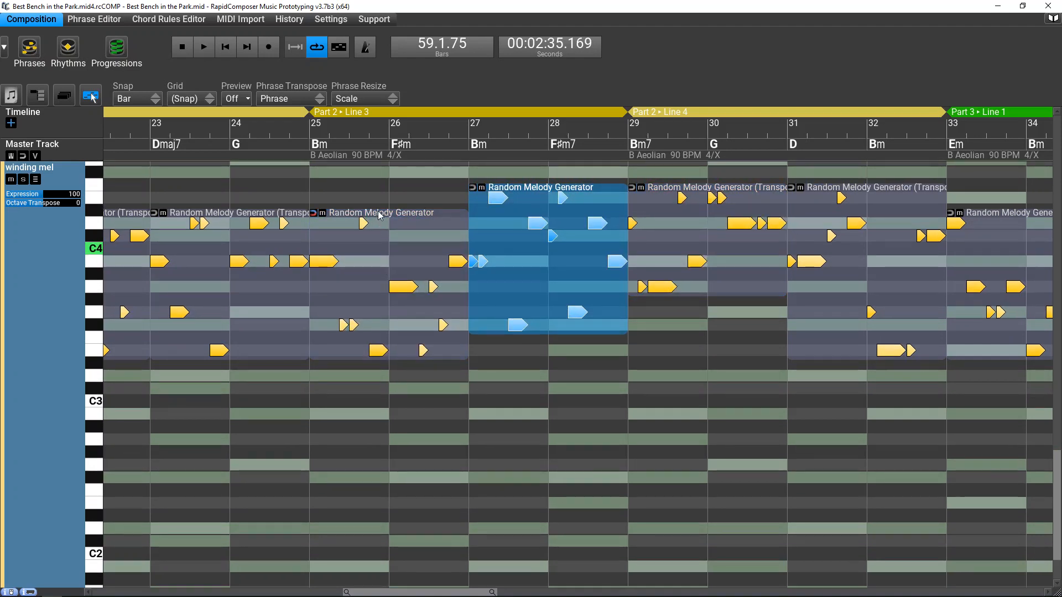
scroll(369, 124, down, 2)
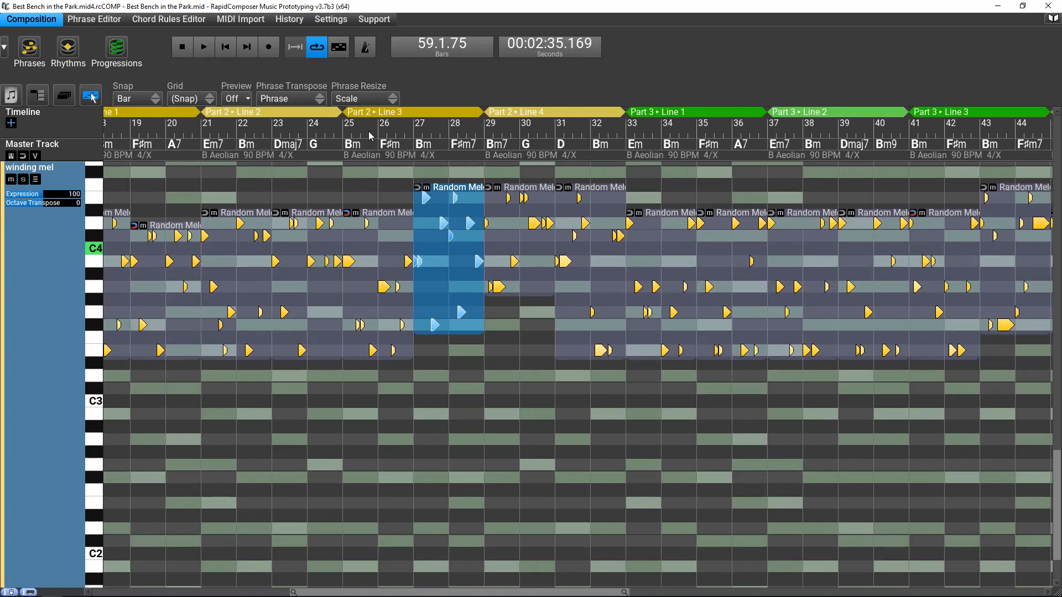
double_click(433, 250)
click(534, 352)
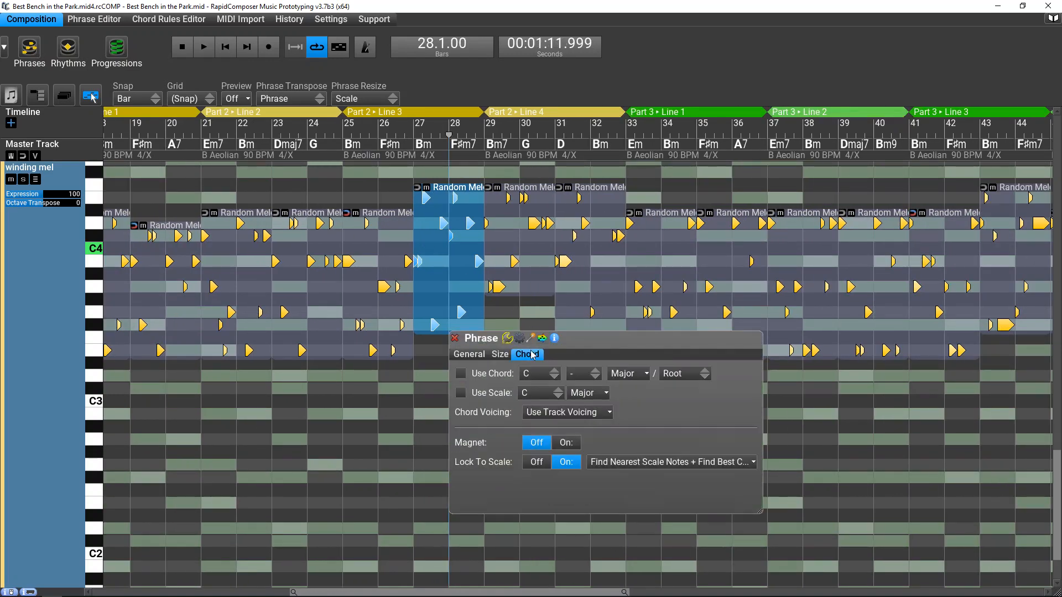
click(545, 337)
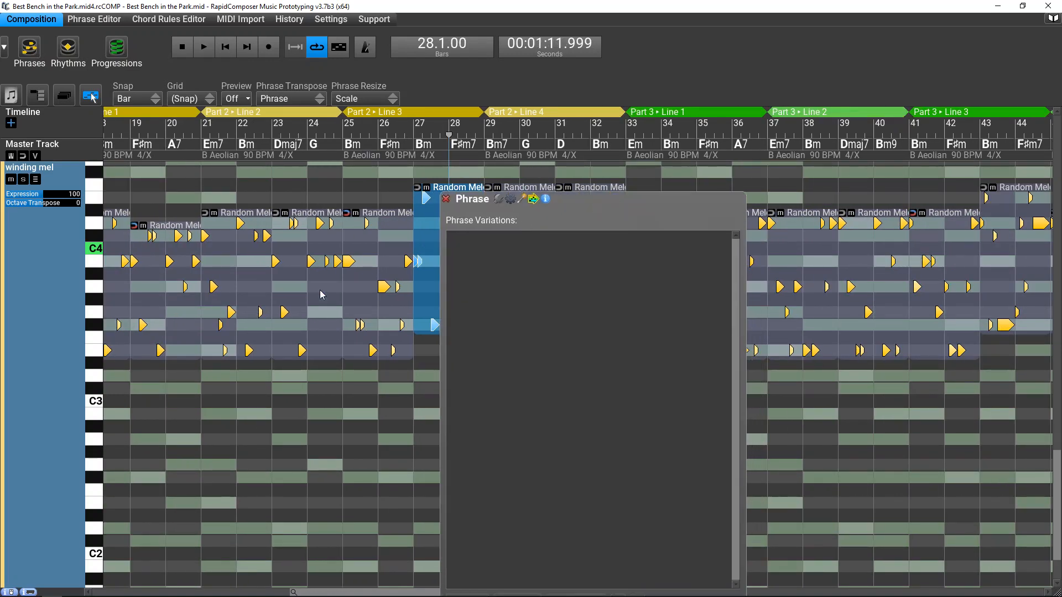
Step: Examine the random melody phrases along the winding mel track from Part 1 through Part 5
click(239, 297)
click(356, 288)
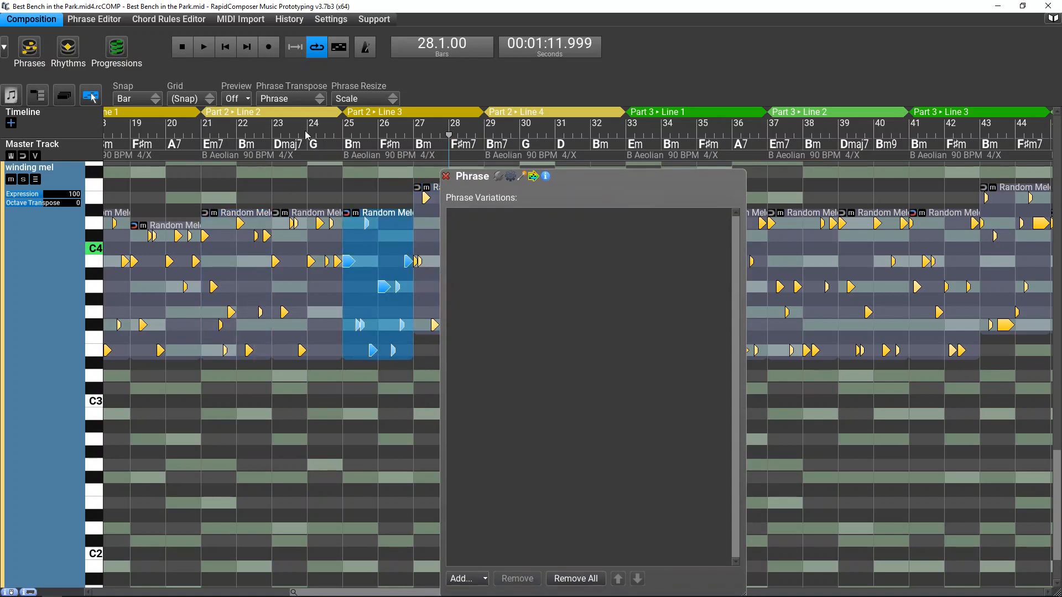
scroll(307, 135, up, 3)
scroll(306, 135, up, 5)
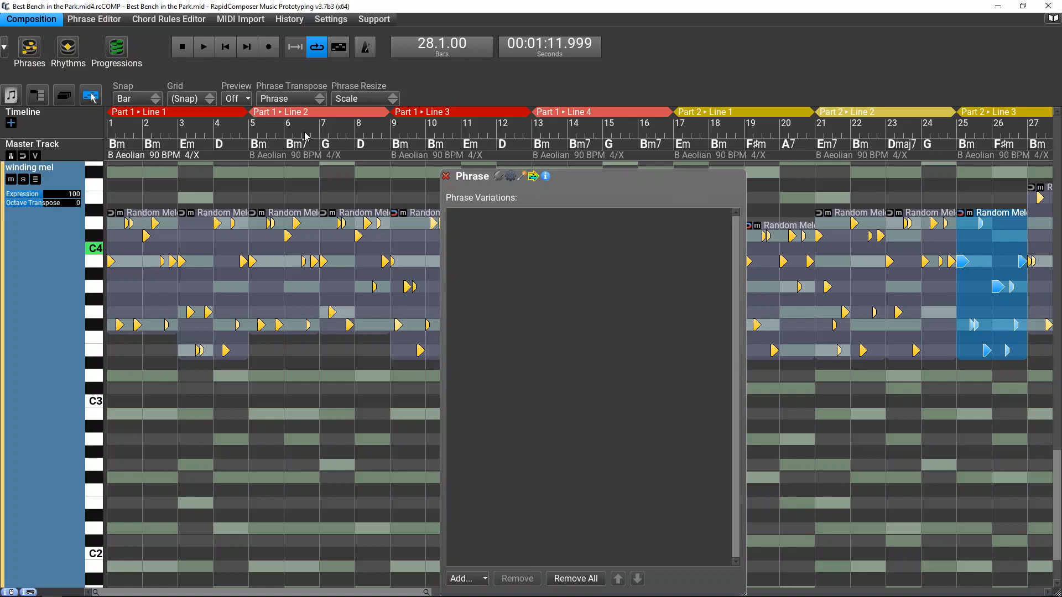
scroll(305, 137, down, 5)
scroll(305, 137, up, 4)
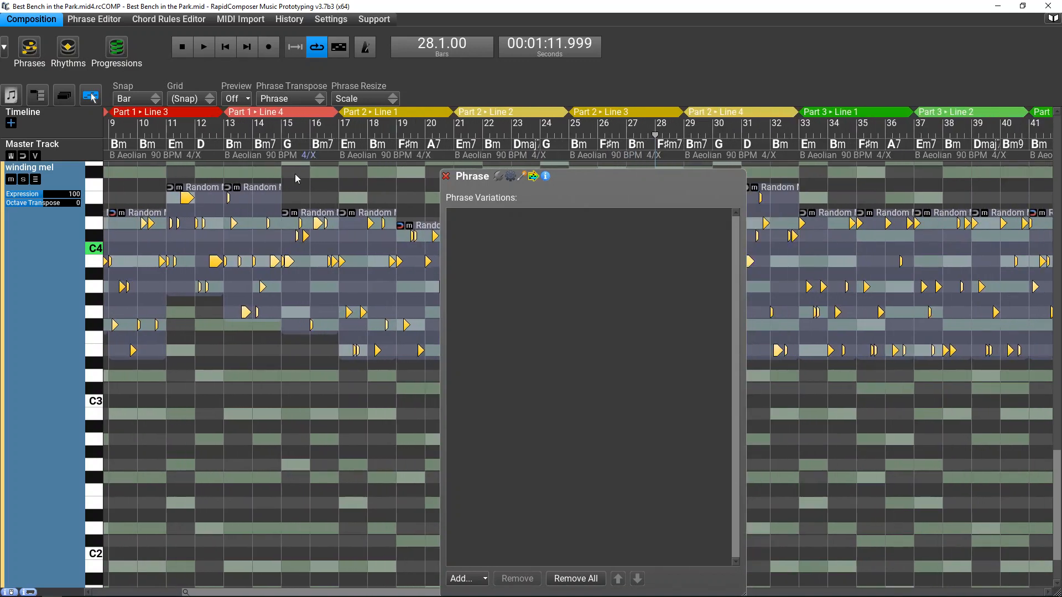
scroll(270, 231, down, 10)
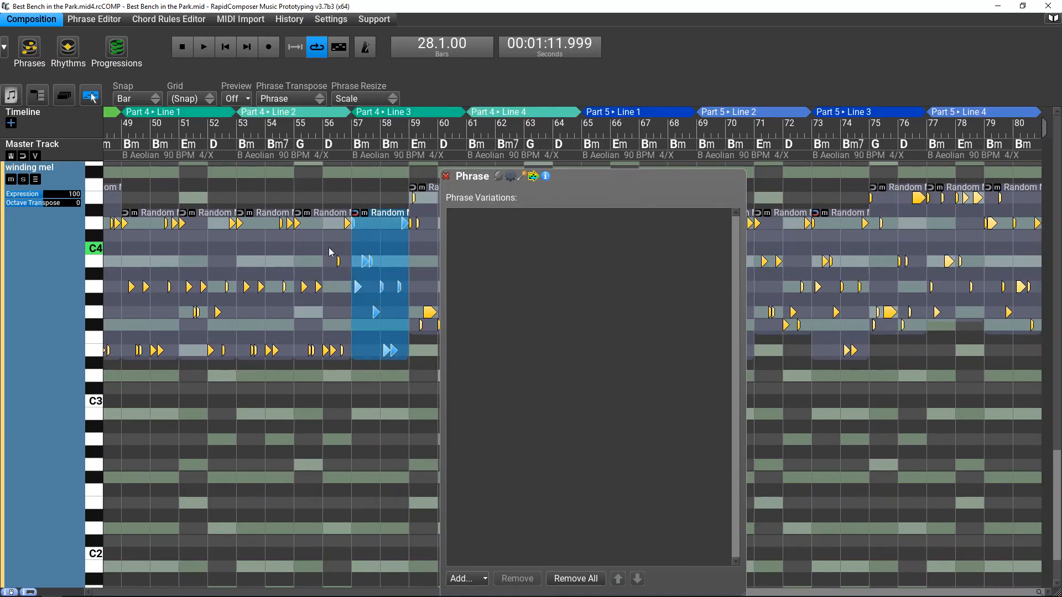
scroll(215, 253, down, 2)
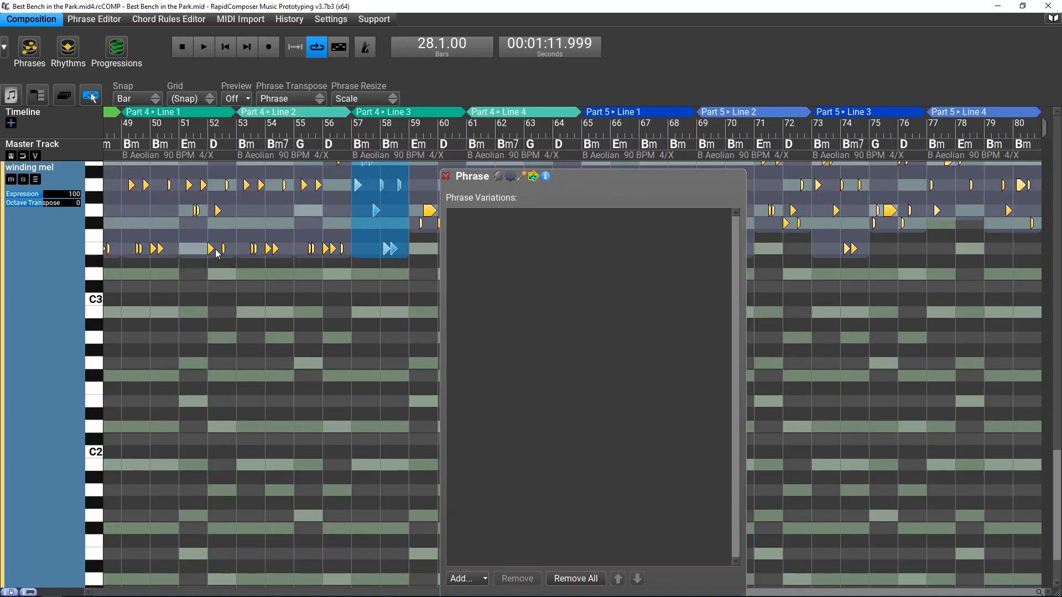
scroll(215, 253, up, 3)
scroll(249, 247, up, 1)
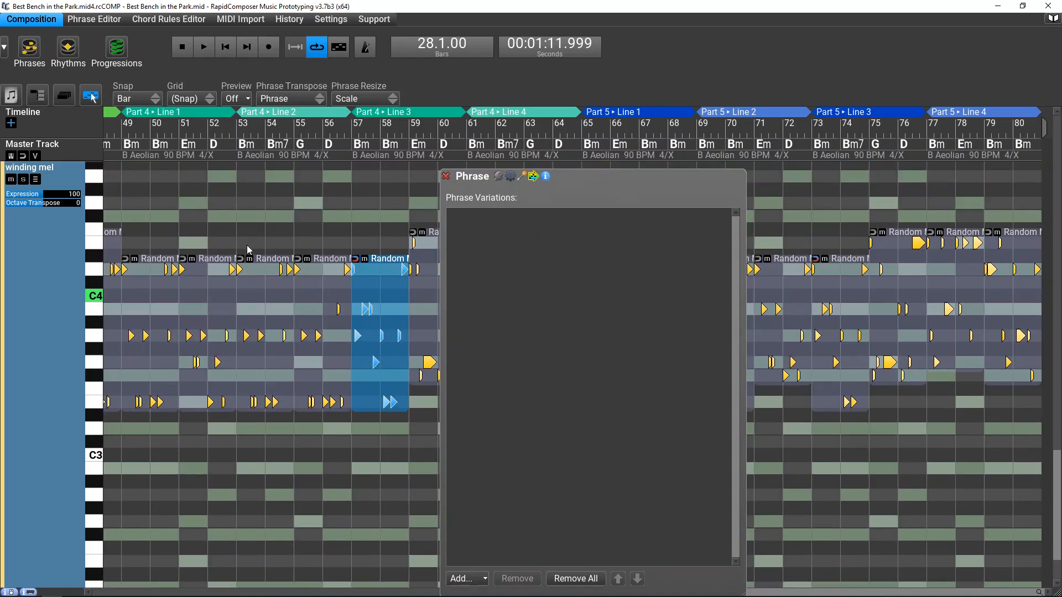
scroll(259, 138, left, 10)
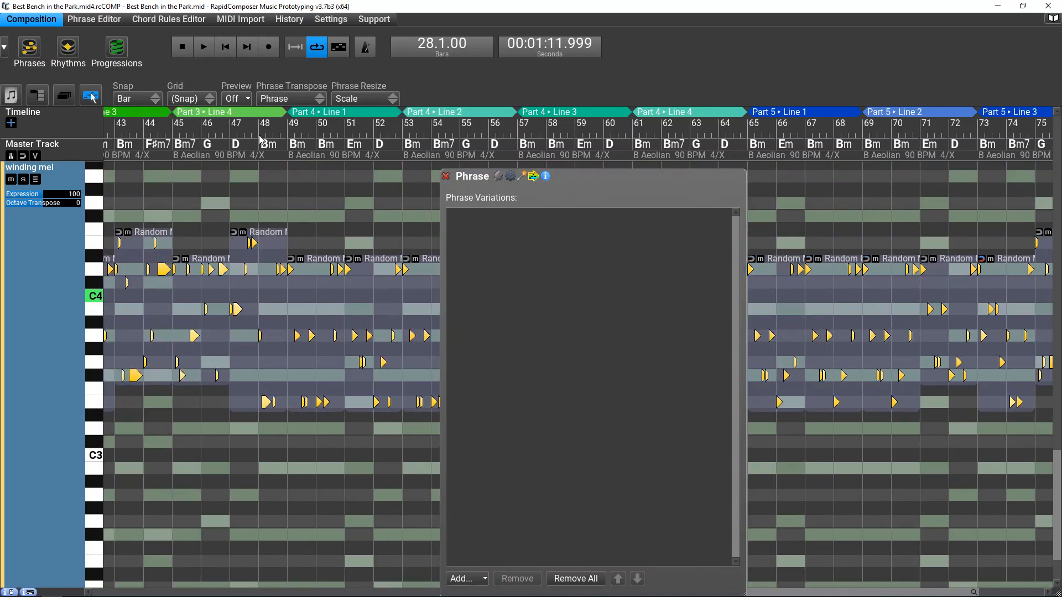
scroll(257, 137, left, 7)
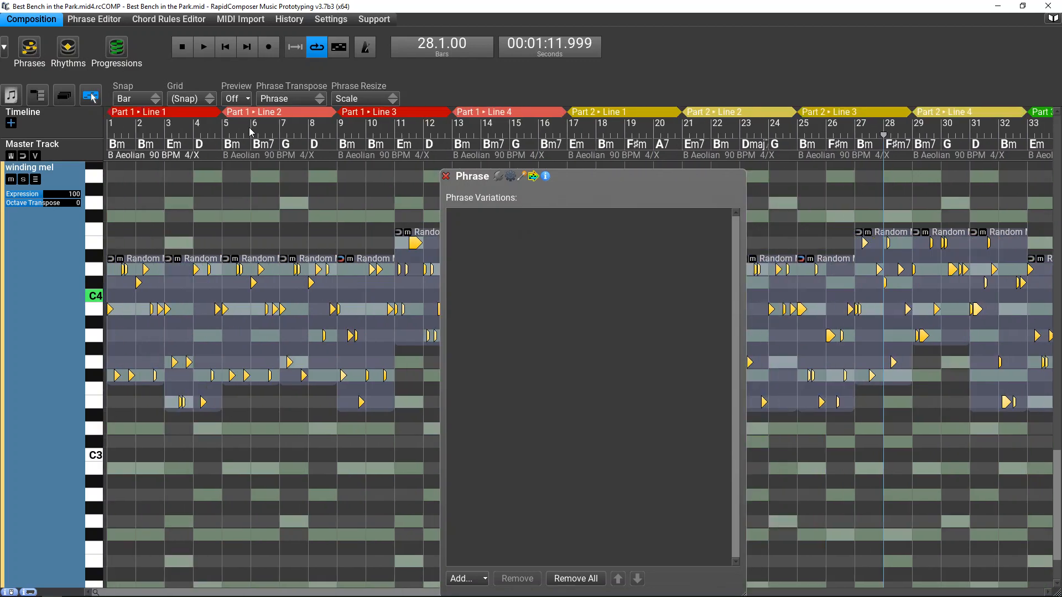
Step: Select among the opening phrases of the winding mel track and regenerate the random melody phrase at bar 1
click(186, 310)
click(159, 307)
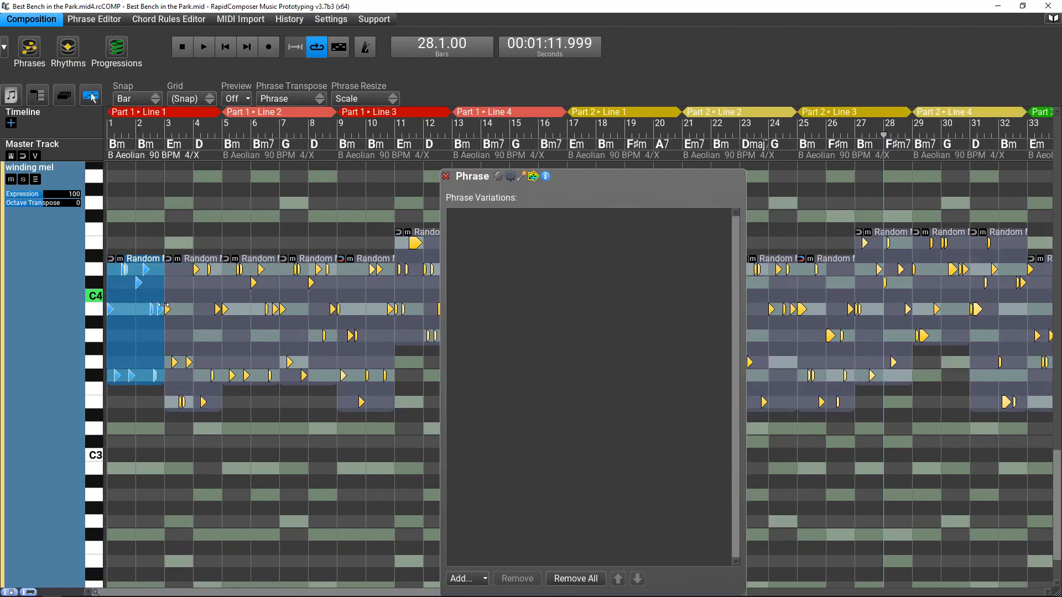
click(217, 308)
click(267, 308)
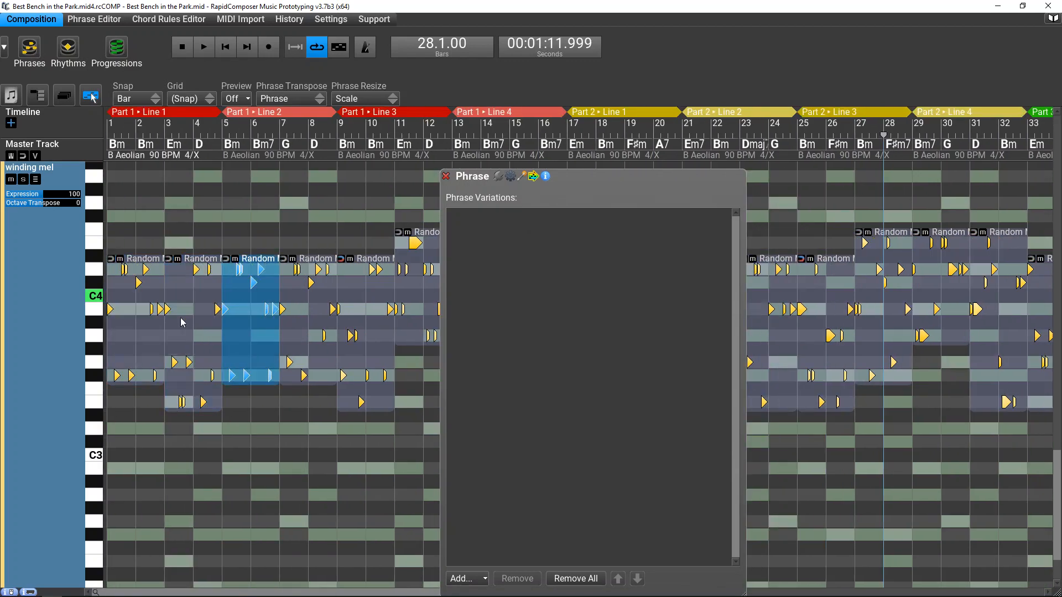
middle_click(146, 318)
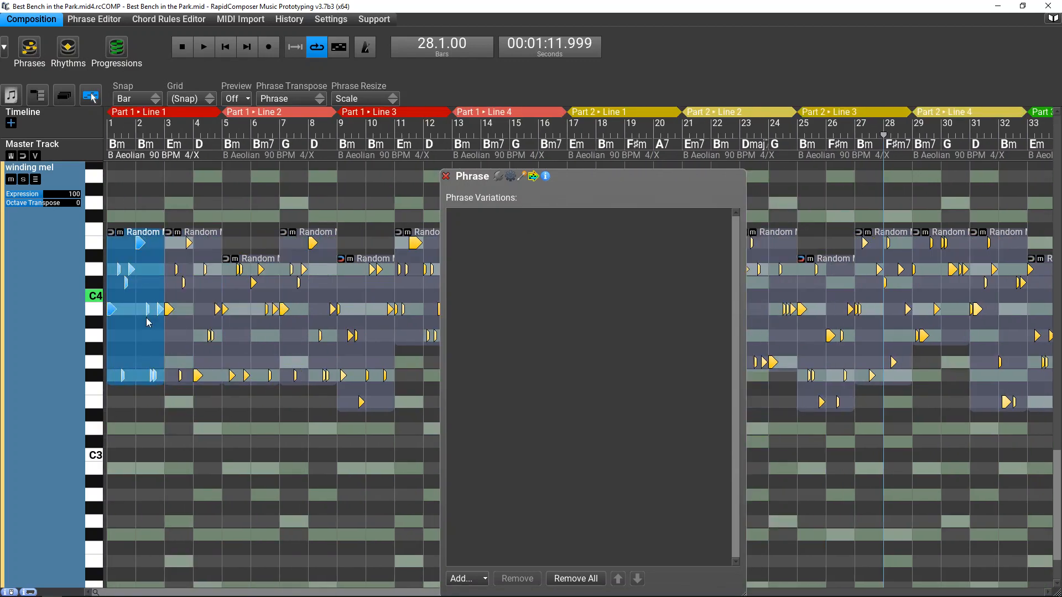
Step: Look over the rhythm and melody generator settings of the phrase at bar 1 and close the Phrase window
click(531, 176)
drag(639, 172, 623, 9)
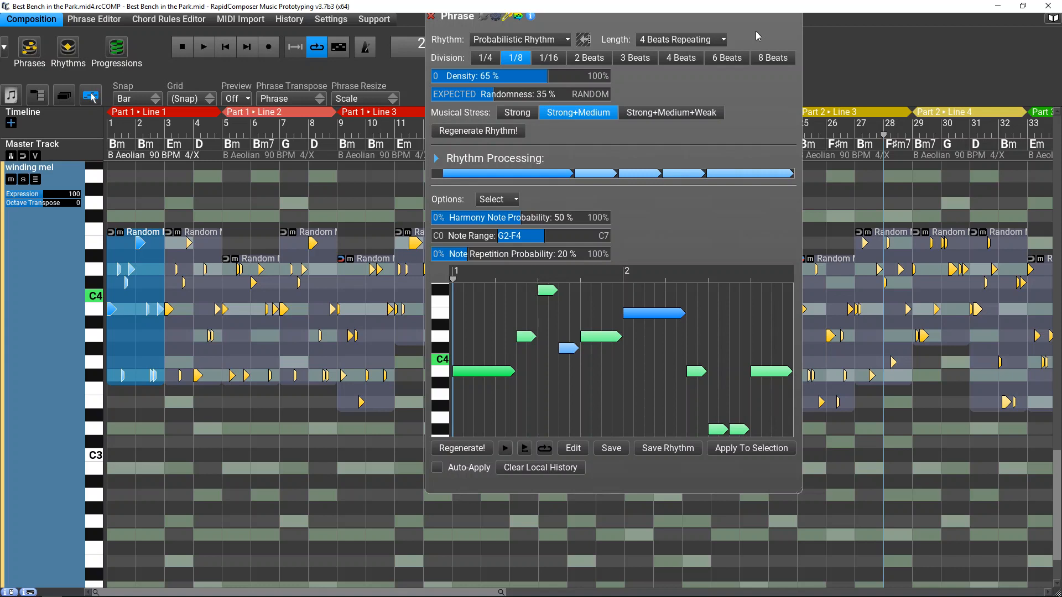
drag(770, 27, 709, 125)
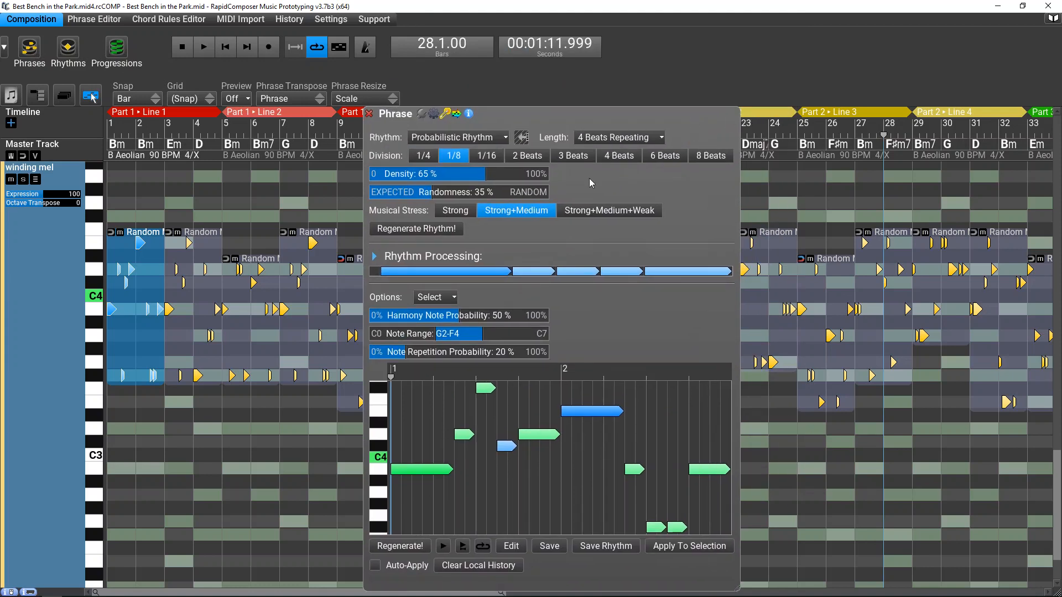
click(370, 114)
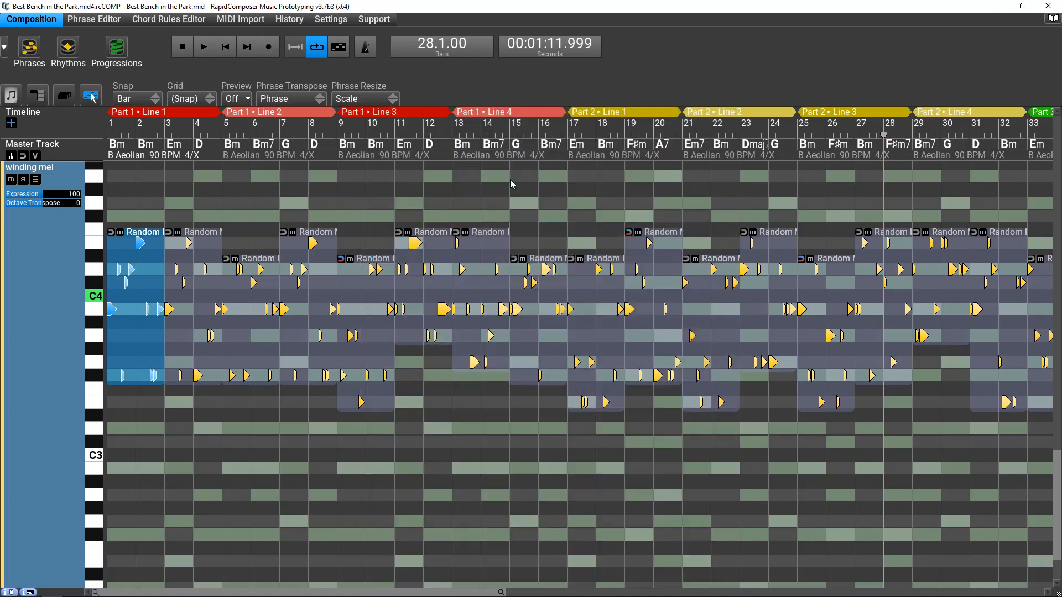
Step: Return to the overview of all tracks and close the Best Bench in the Park composition window
key(z)
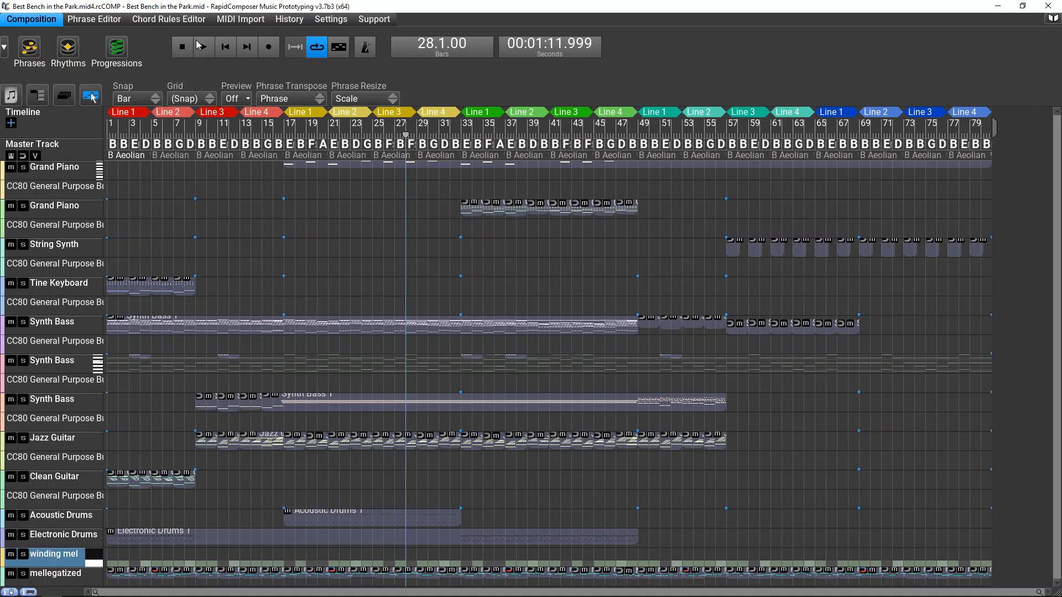
click(1047, 5)
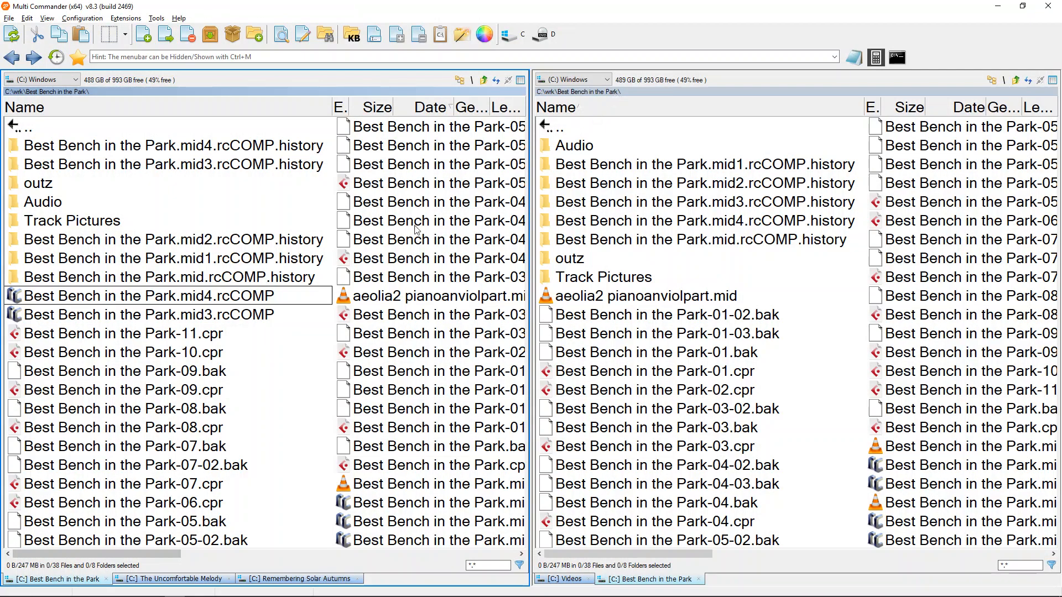
Step: Launch Cubase and open the recent project Best Bench in the Park-10
mouse_move(110, 596)
click(73, 588)
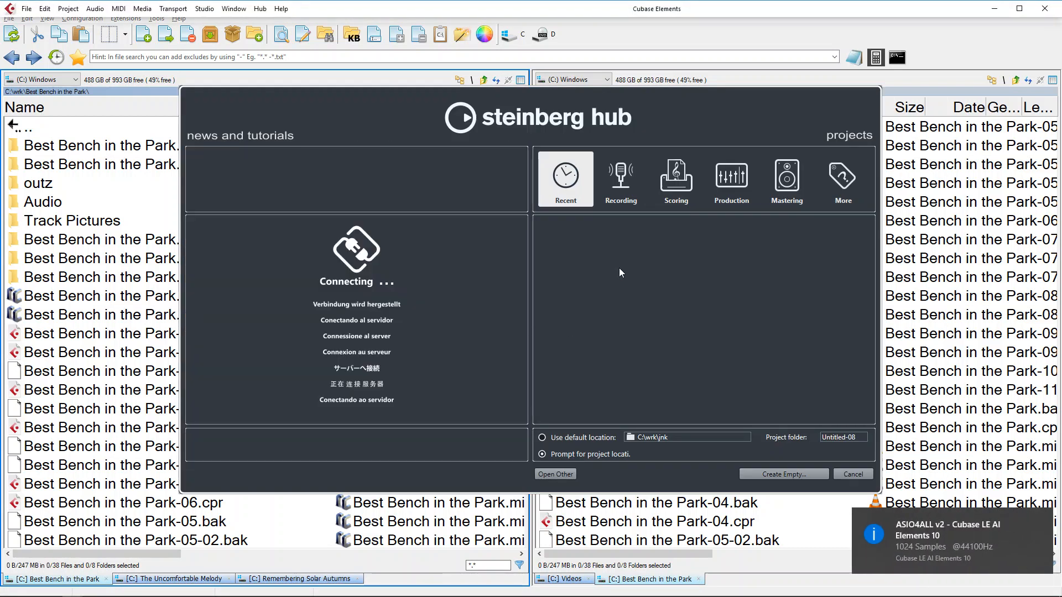
click(616, 292)
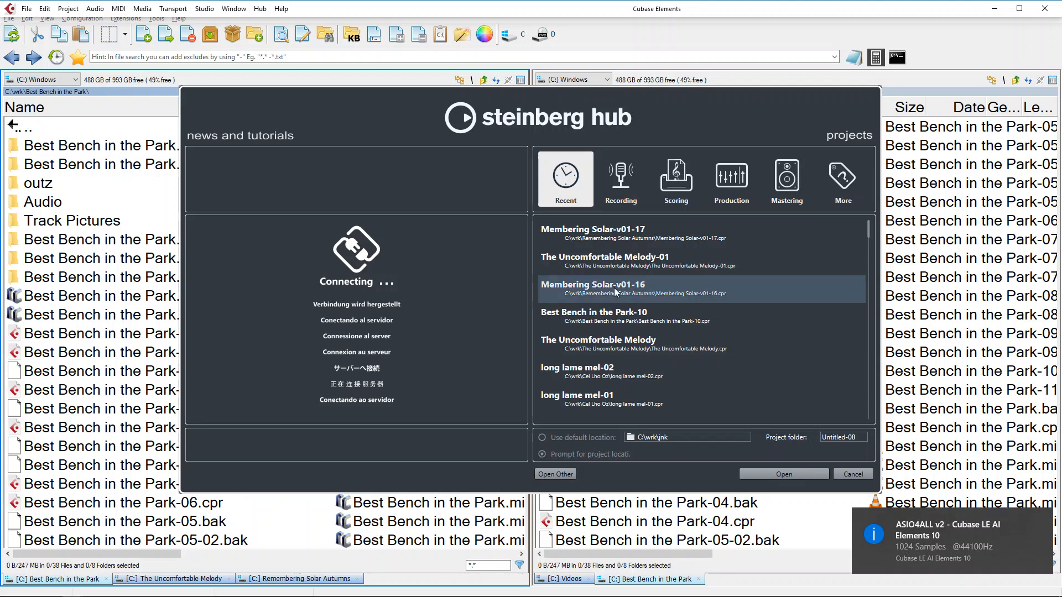
double_click(611, 316)
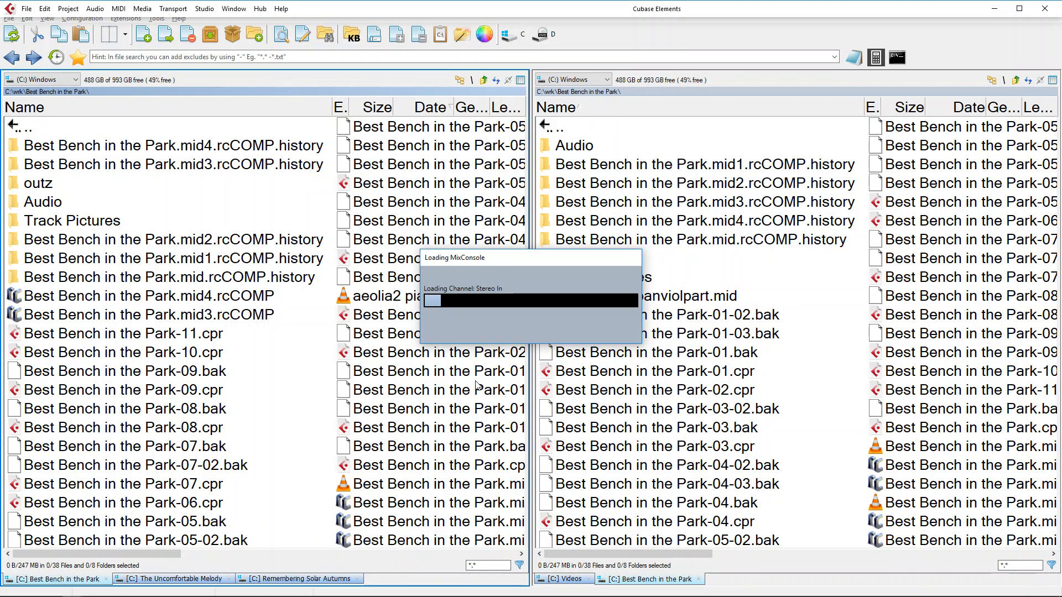
key(alt+Tab)
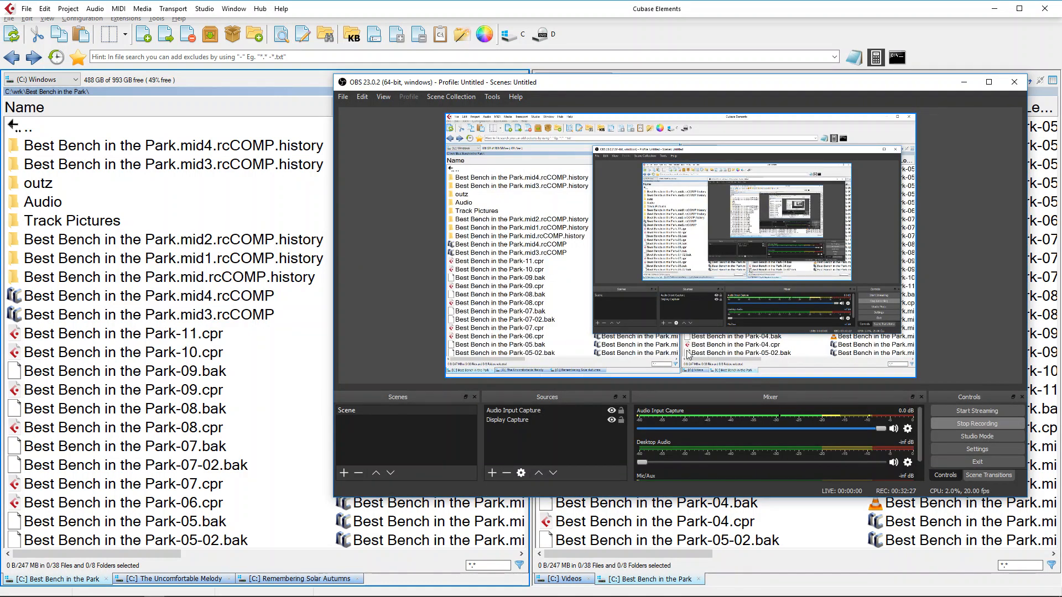
key(alt+Tab)
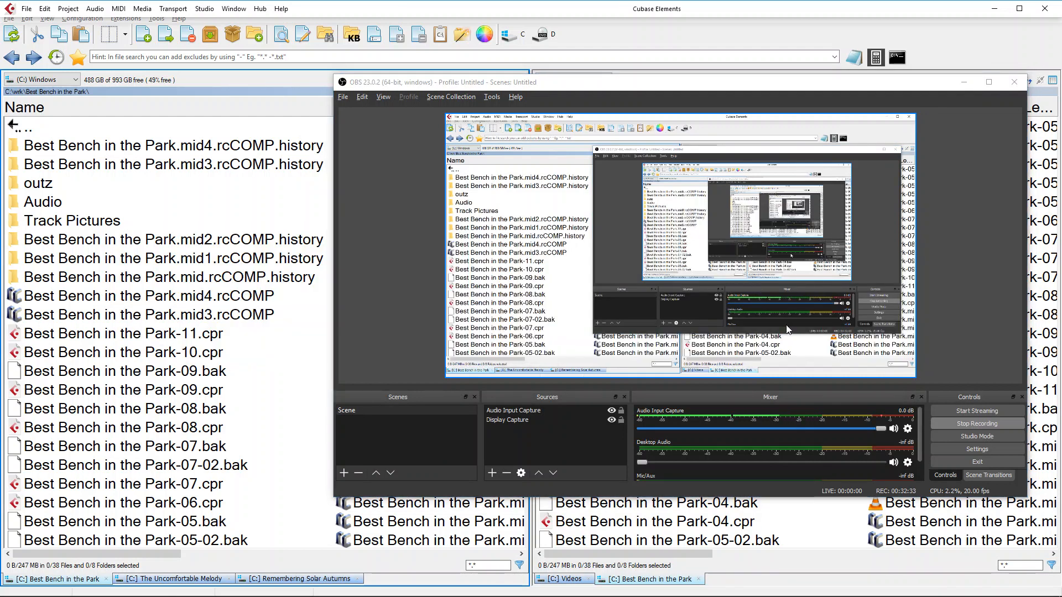
key(alt+Tab)
key(alt+Tab)
click(979, 42)
click(998, 6)
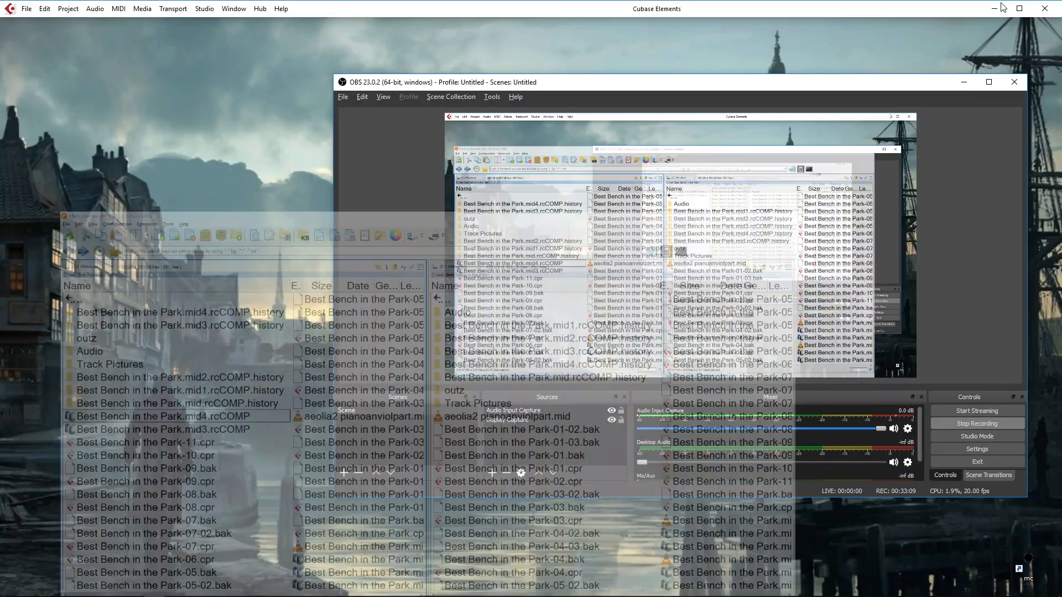
drag(752, 88, 619, 87)
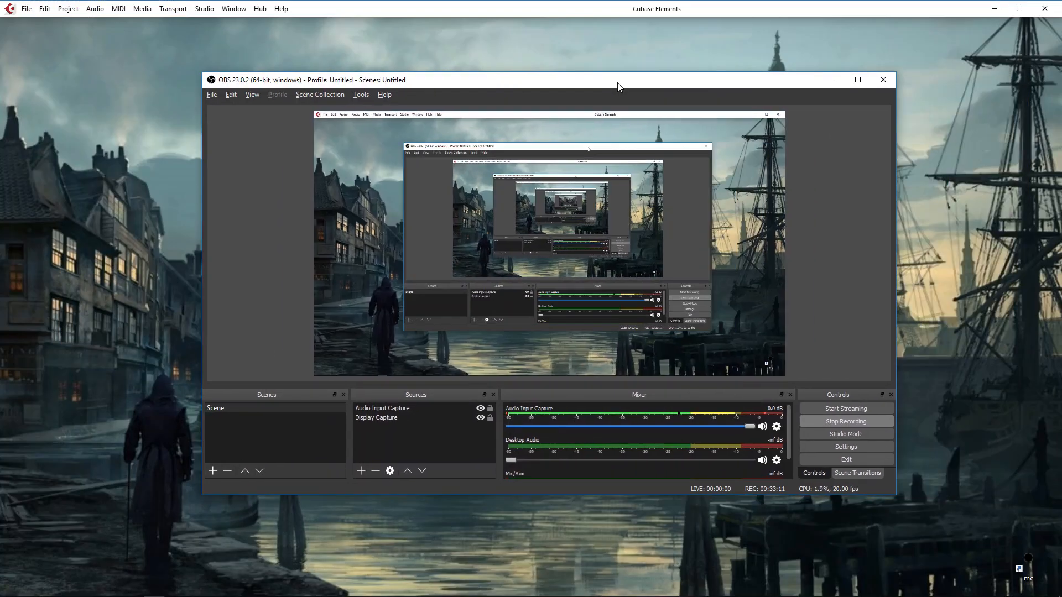
drag(178, 52, 930, 528)
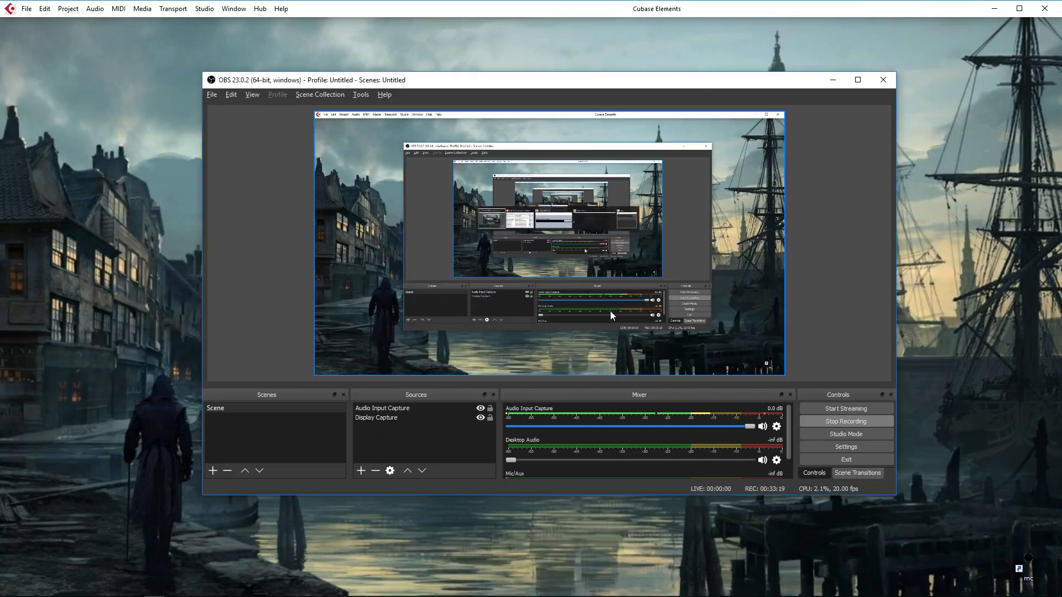
key(alt+Tab)
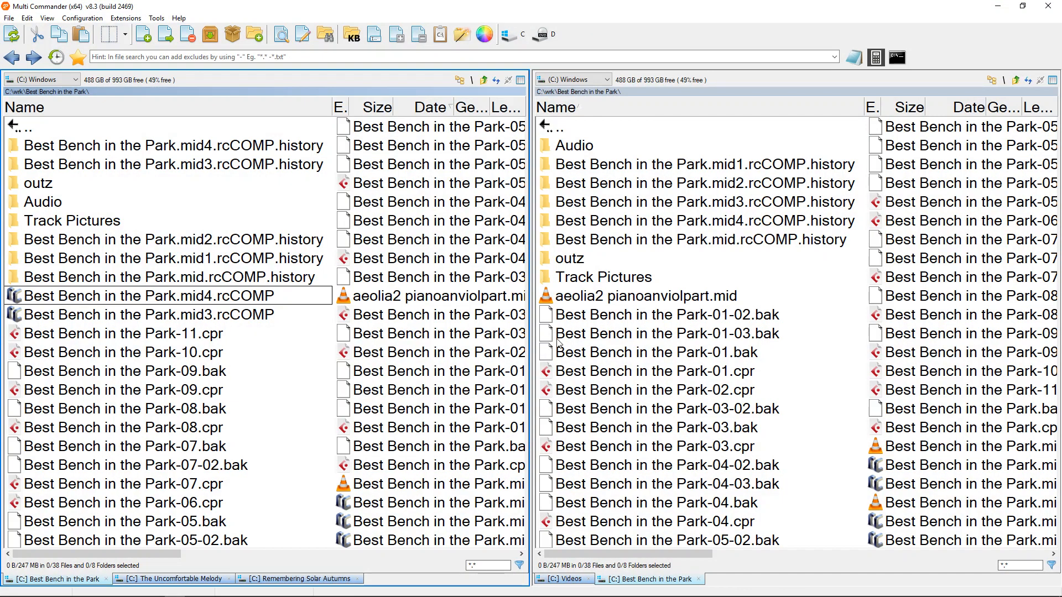
key(alt+Tab)
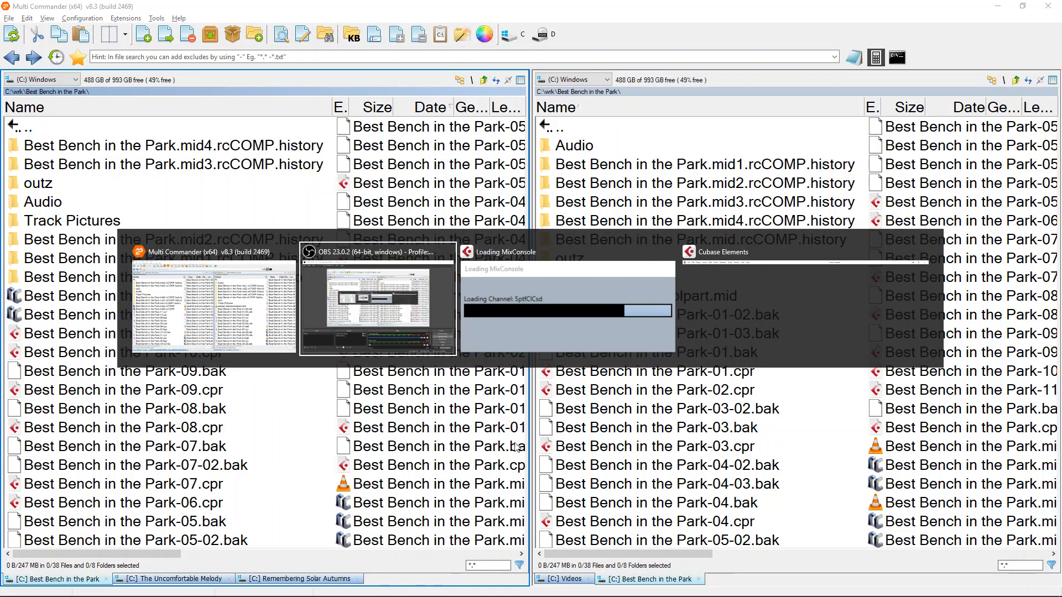
click(417, 343)
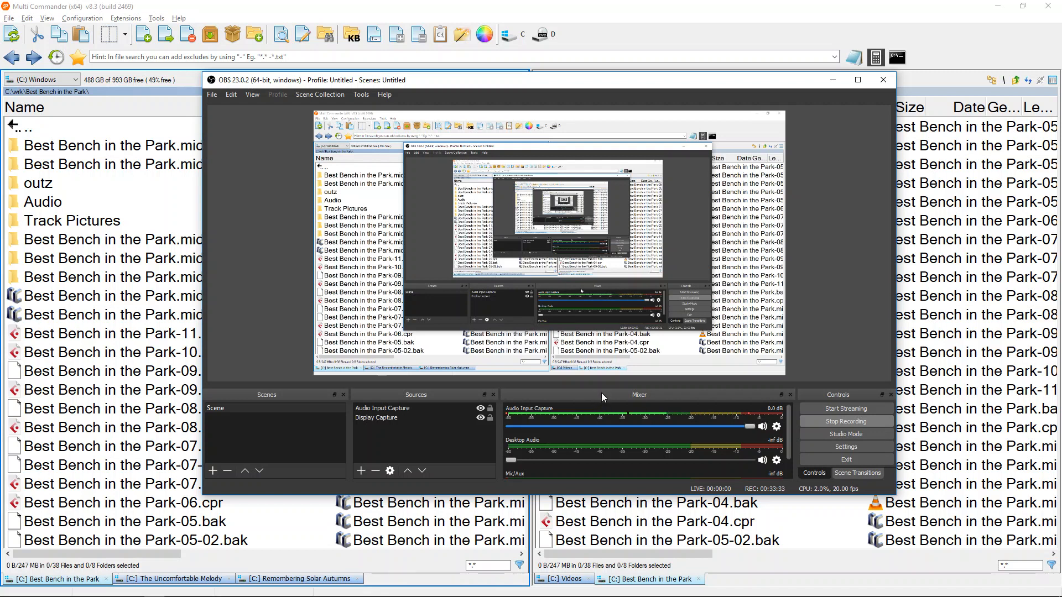
key(alt+Tab)
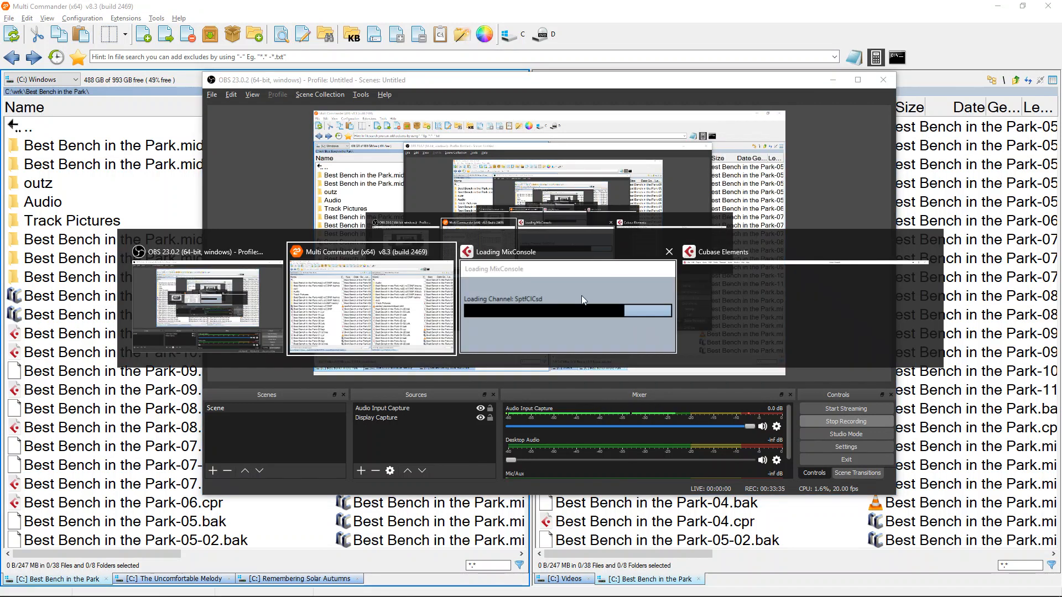
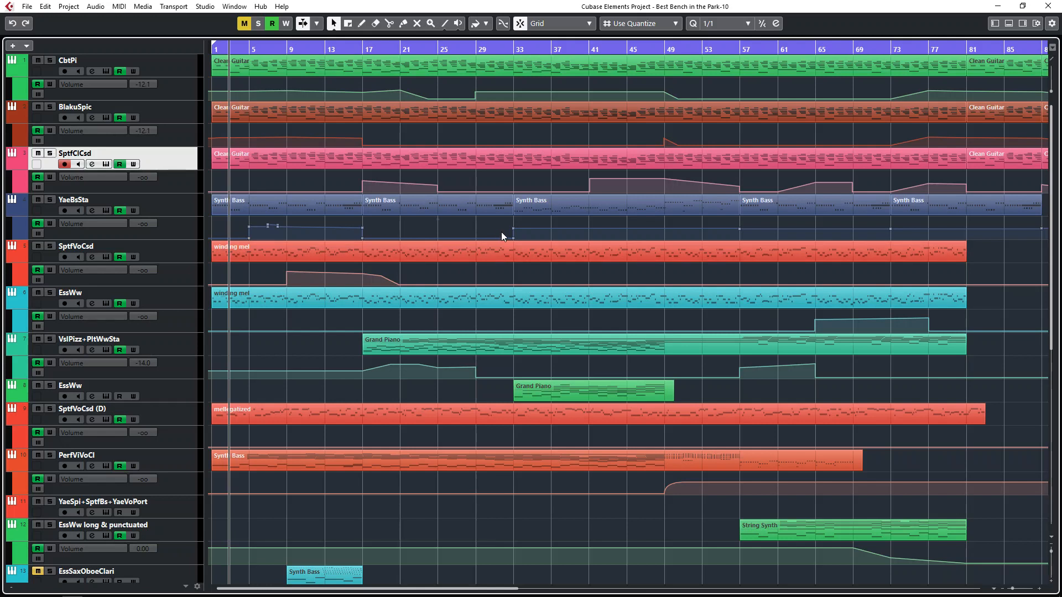
Step: Play the opening bars of the project and look over both piano instruments in the CbtPi track's Kontakt window
key(Home)
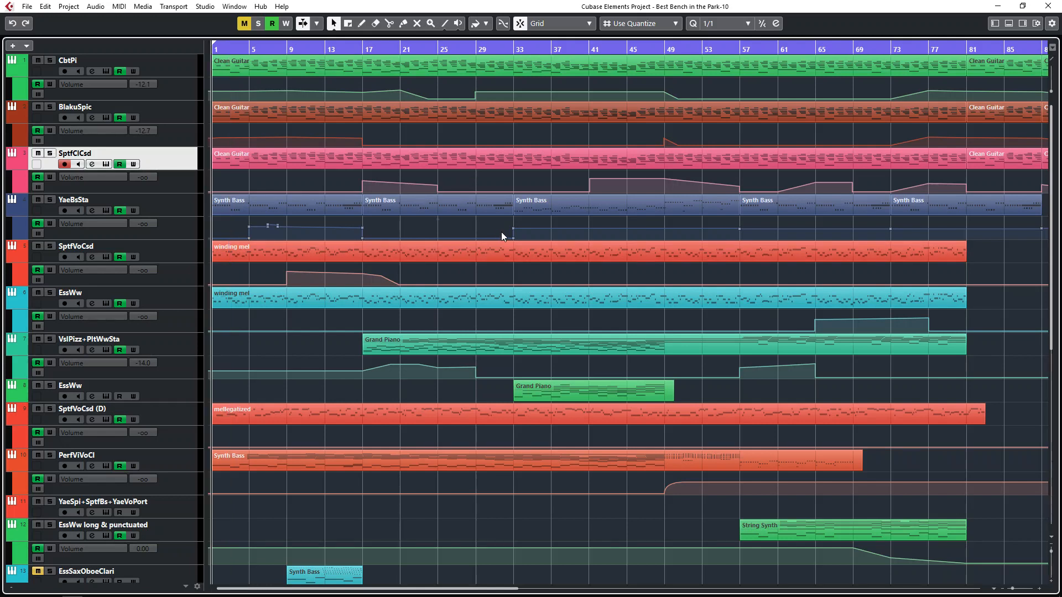
key(space)
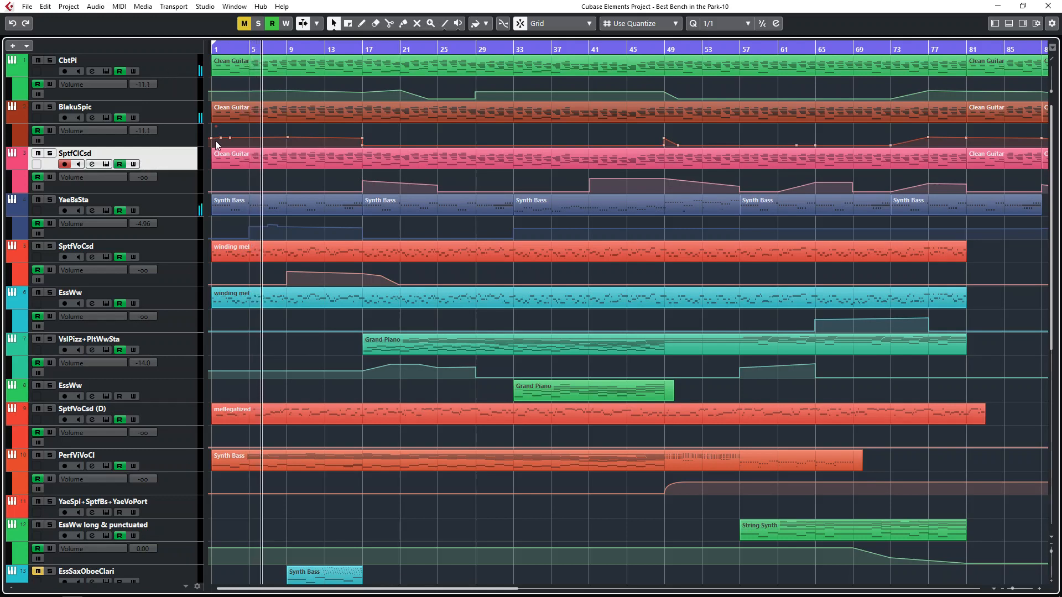
click(170, 68)
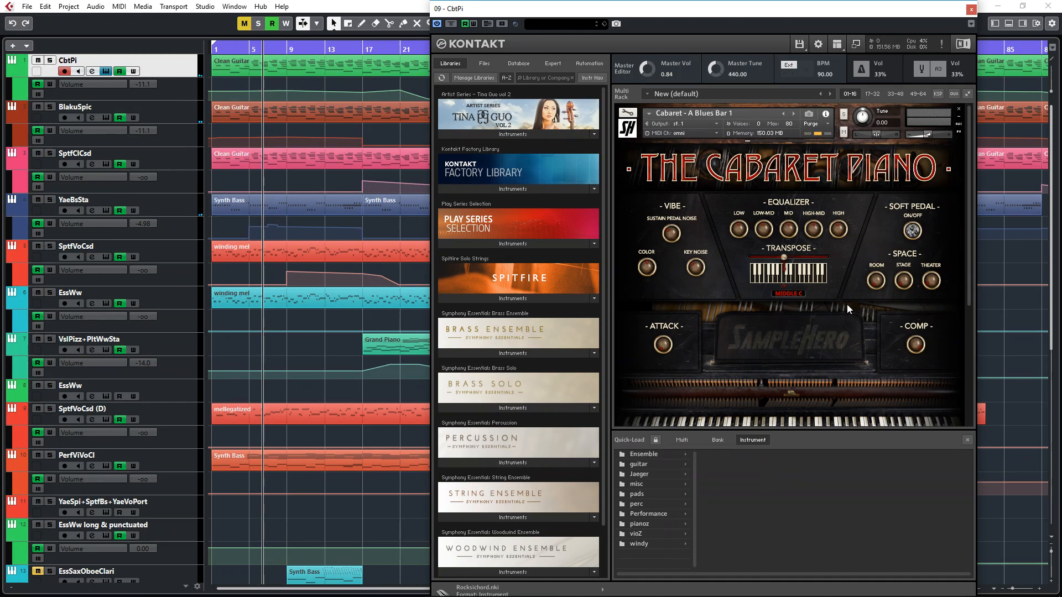
scroll(940, 221, down, 1)
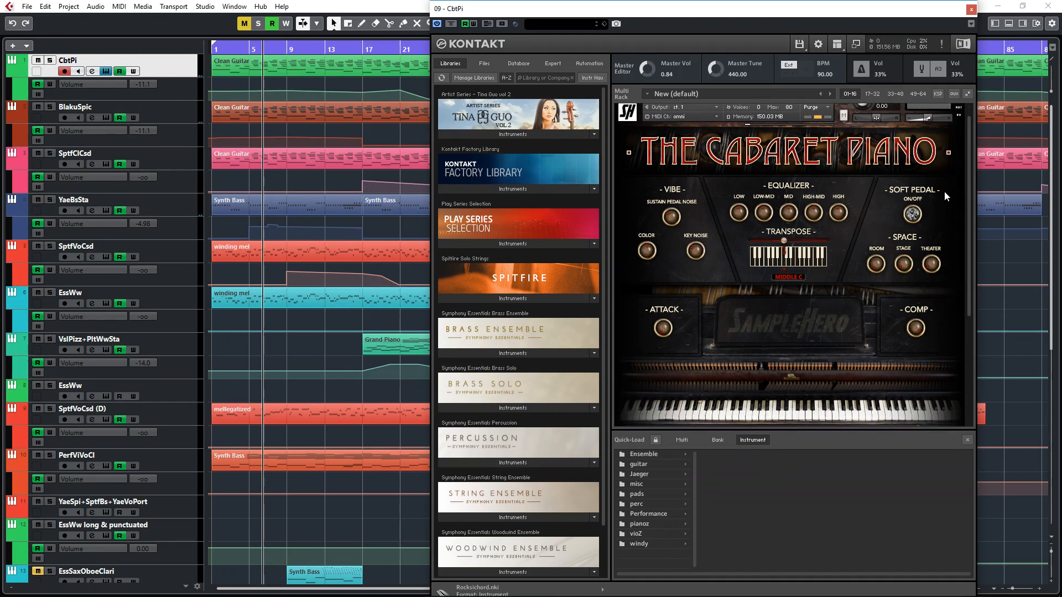
drag(968, 211, 953, 326)
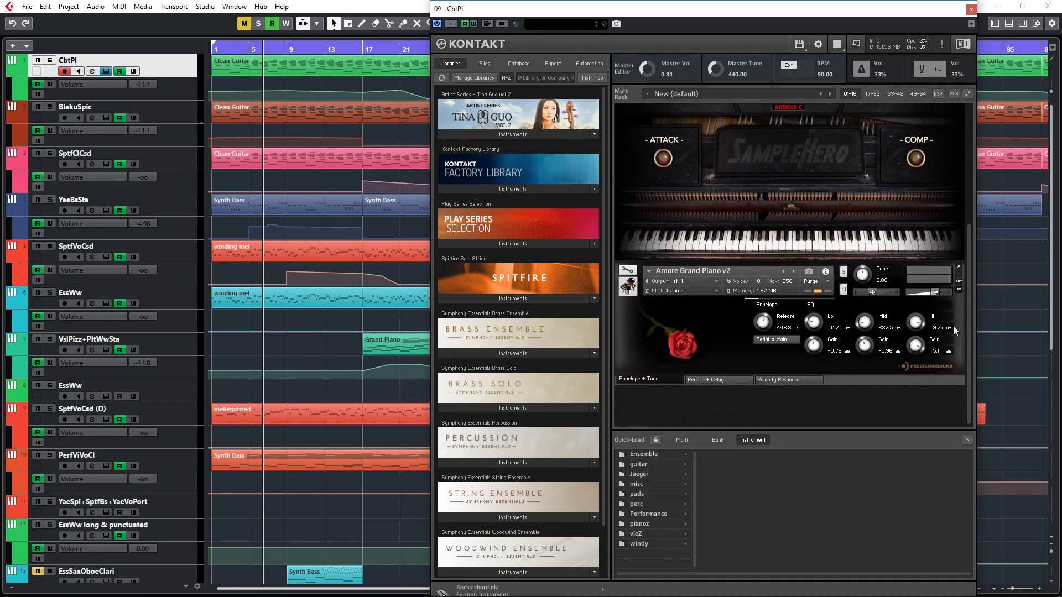
scroll(932, 179, up, 8)
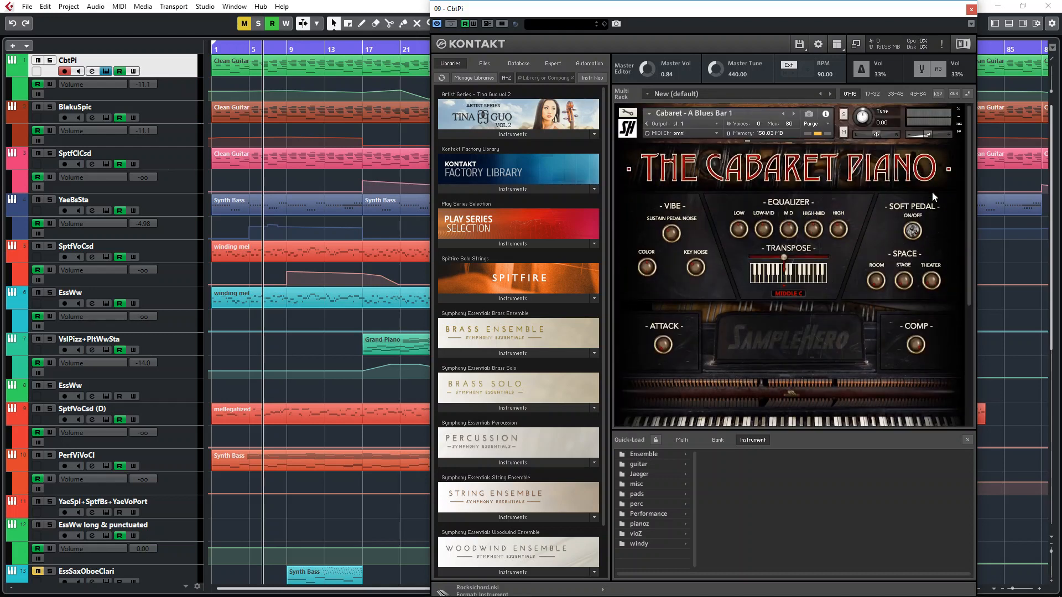
scroll(935, 196, down, 10)
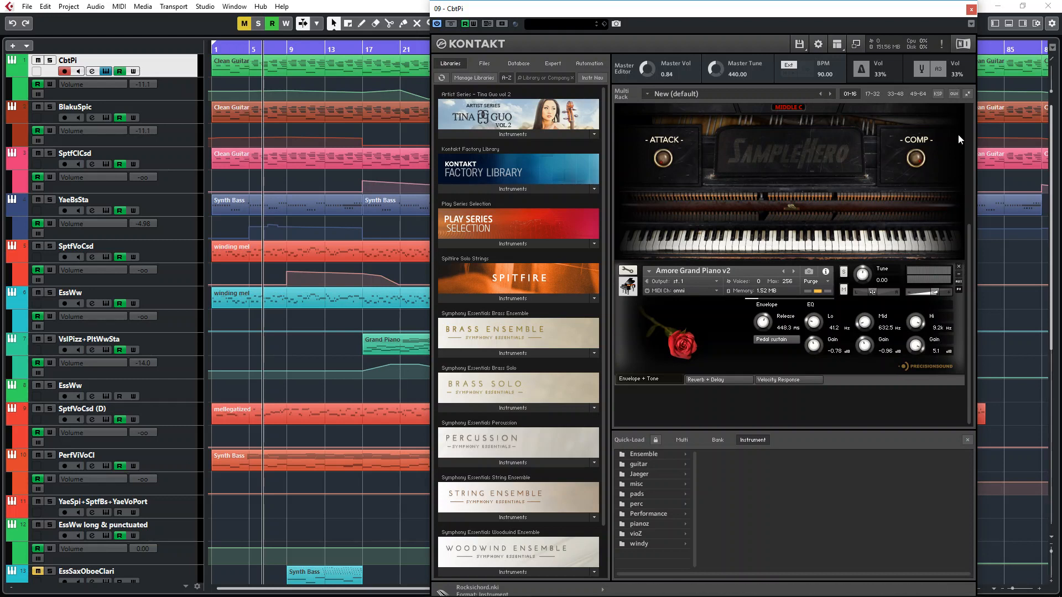
click(971, 9)
Step: View the BlakuSpic track's instrument and audition the track soloed, ending with the solo switched off
double_click(161, 110)
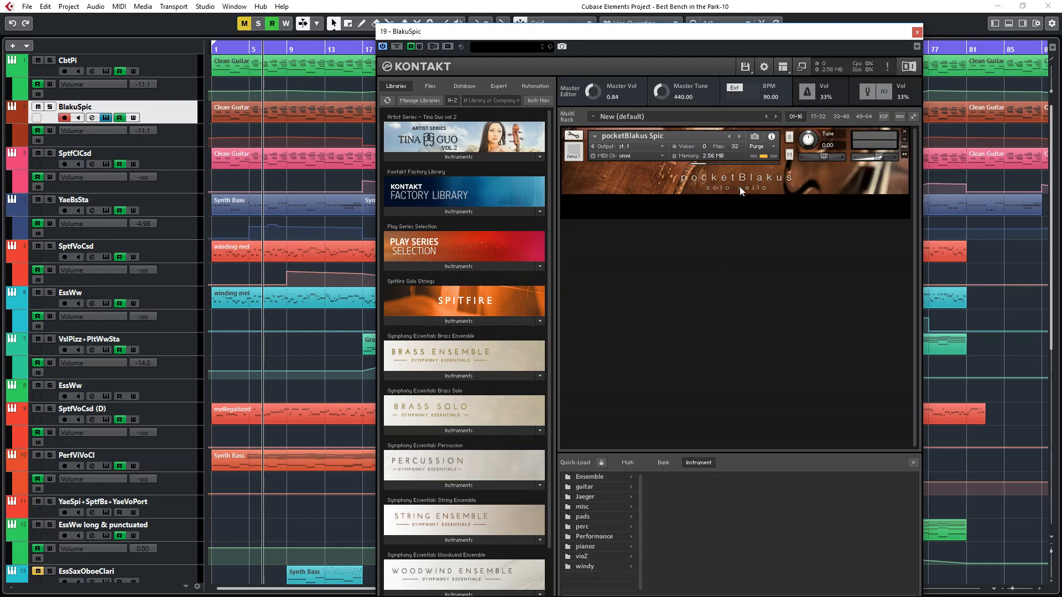
key(Escape)
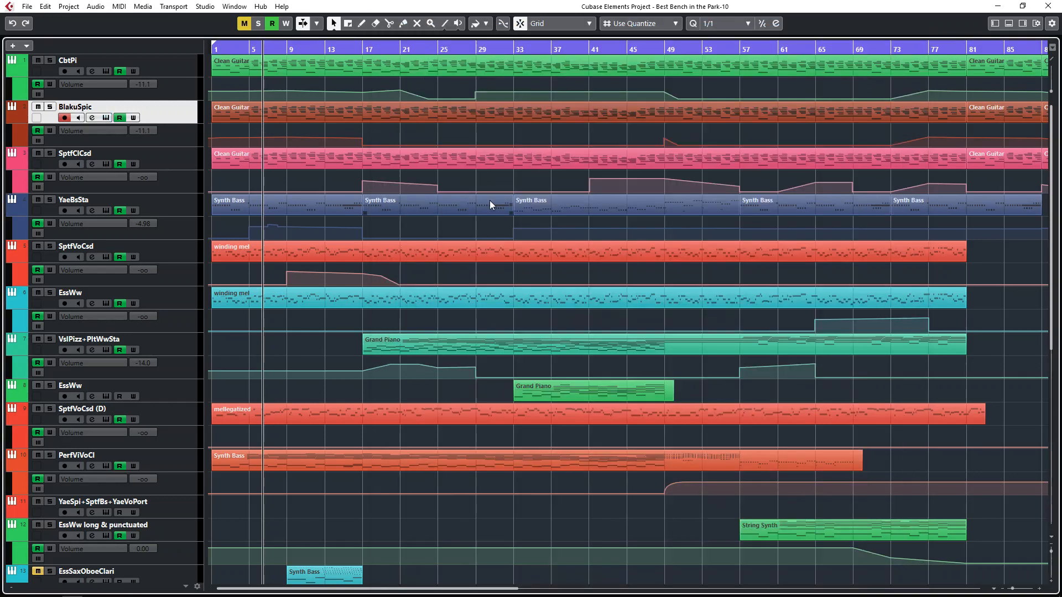
key(s)
key(e)
key(Escape)
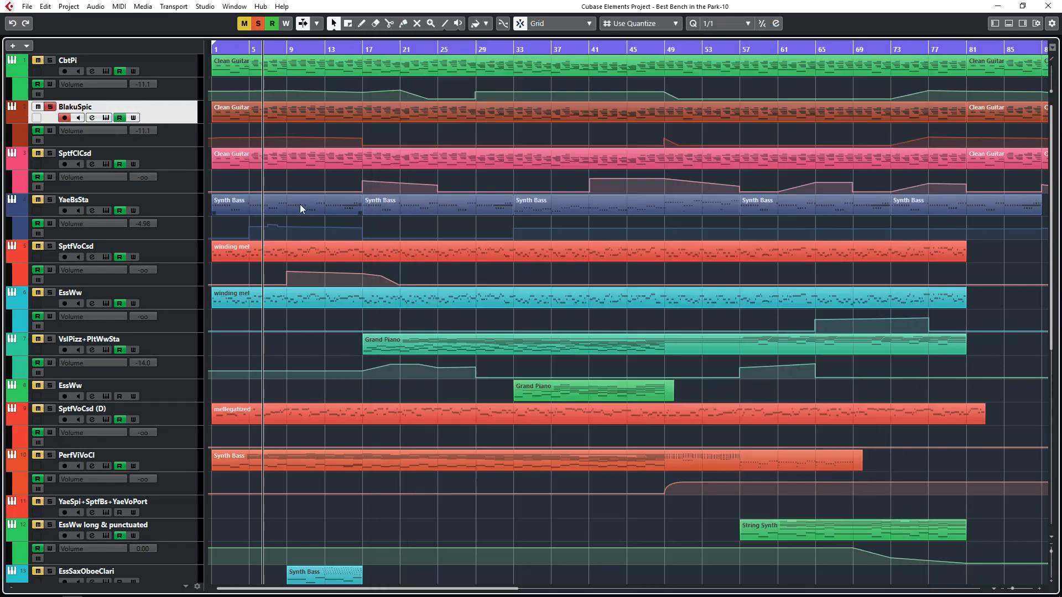
key(space)
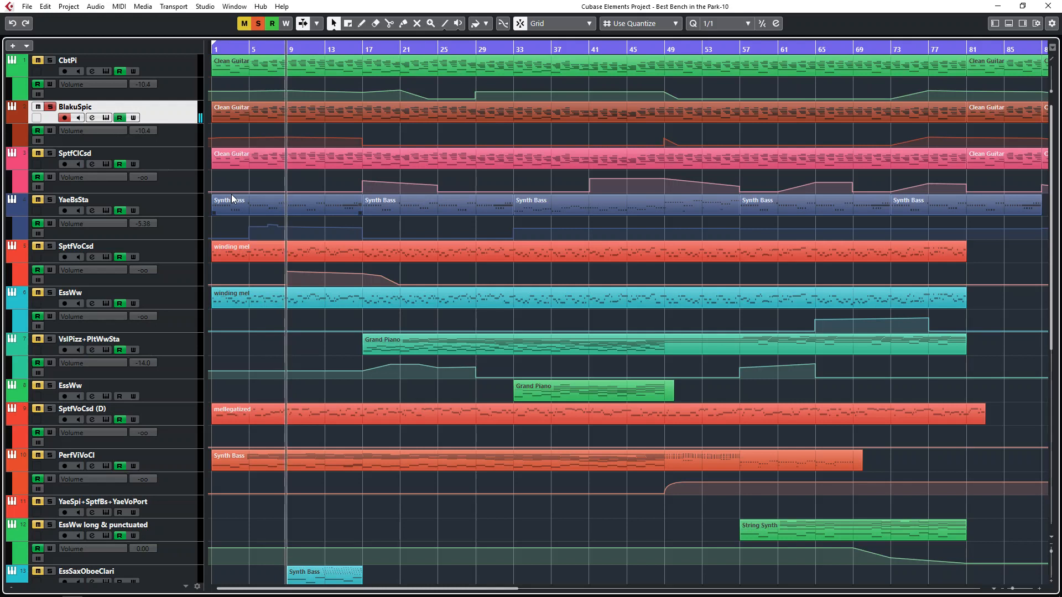
click(105, 118)
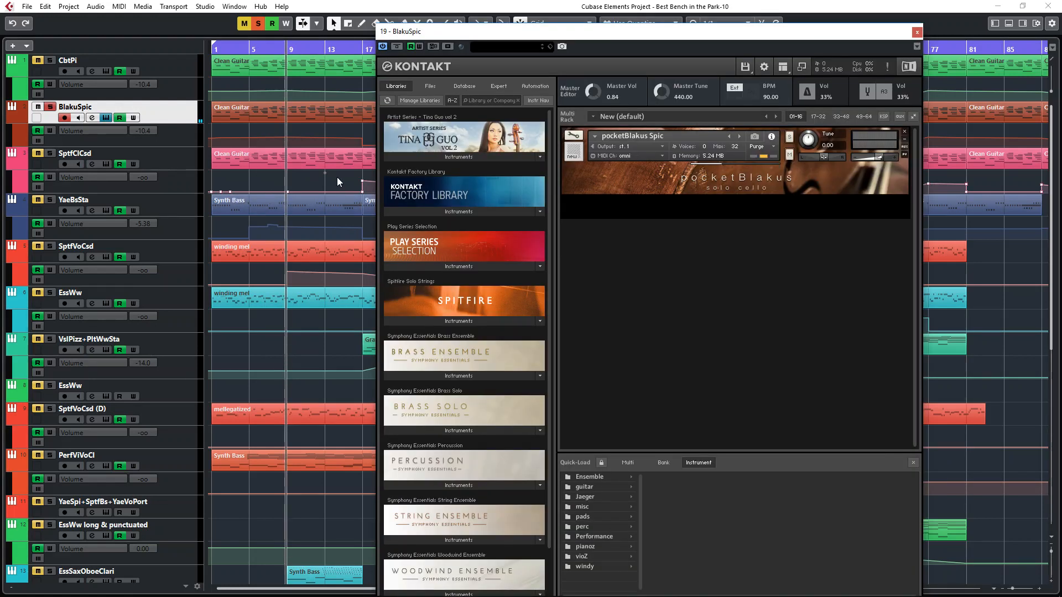
key(Escape)
key(s)
Step: Examine the pocketBlakus Spic solo cello loaded on the BlakuSpic track and close its Kontakt window
click(105, 118)
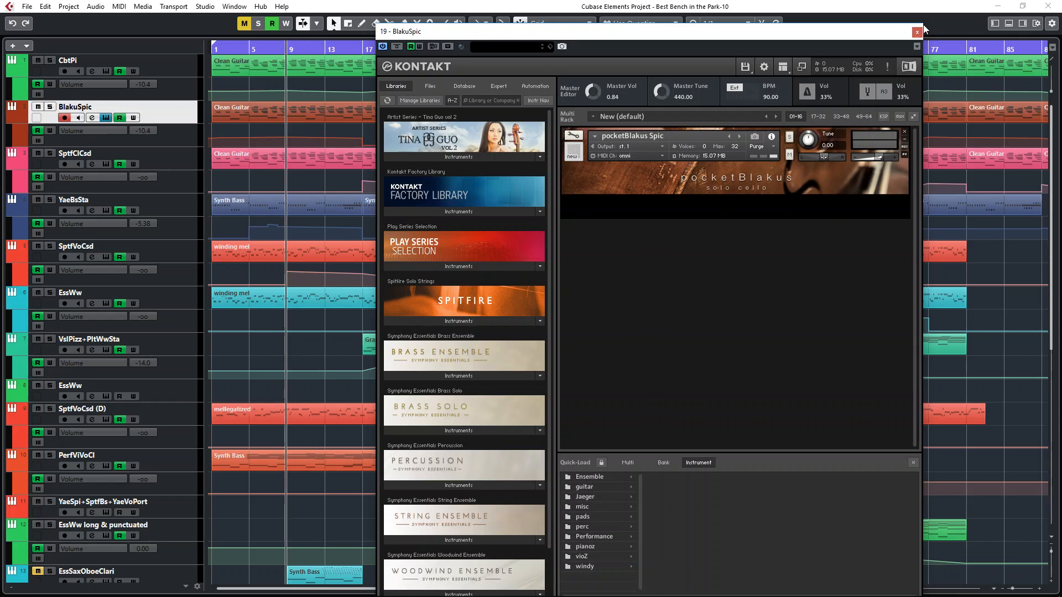
drag(842, 33, 779, 29)
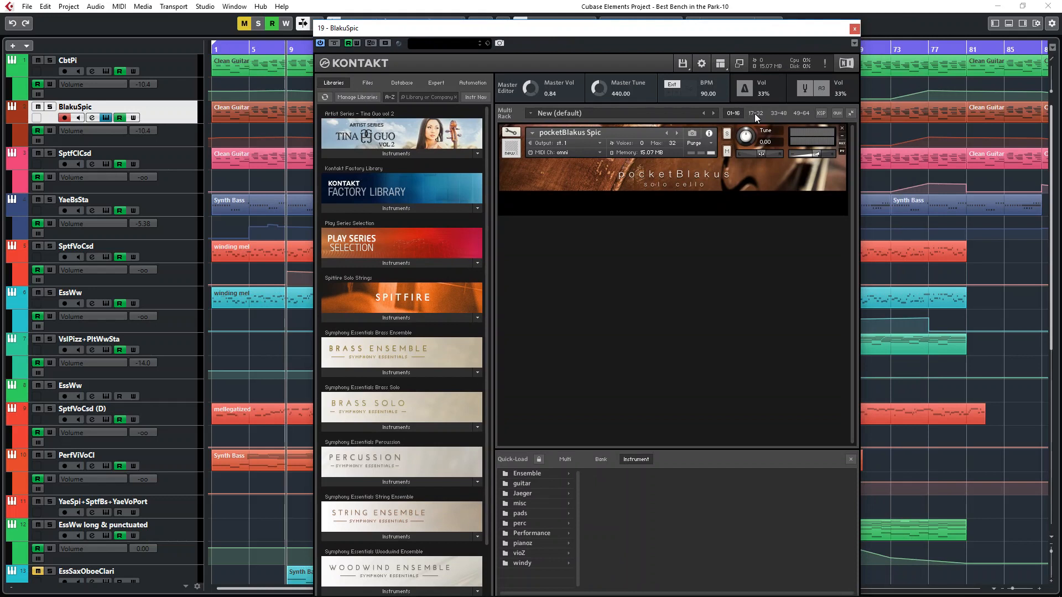
click(855, 29)
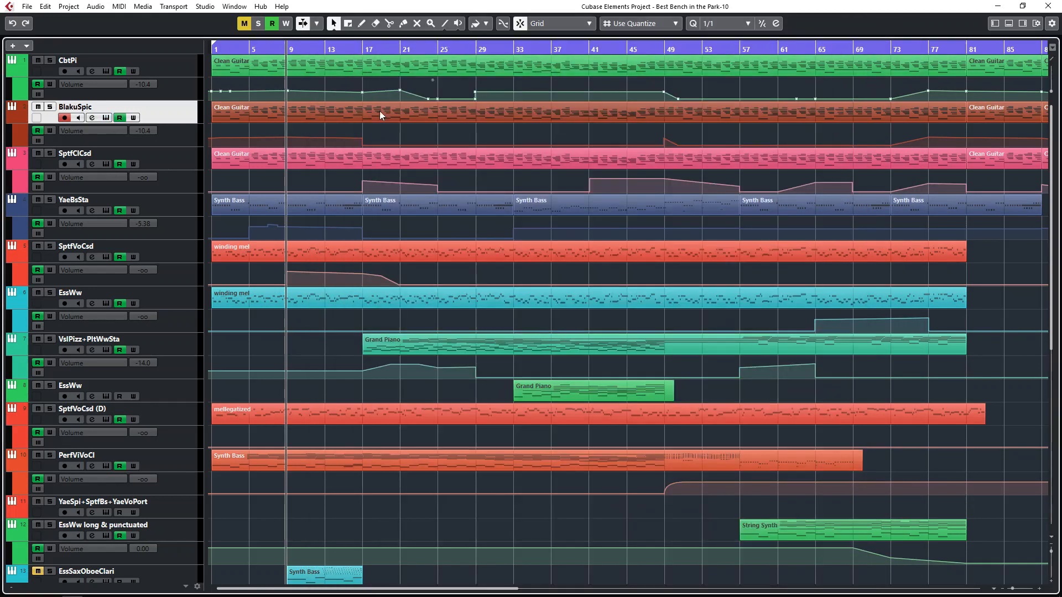
double_click(183, 112)
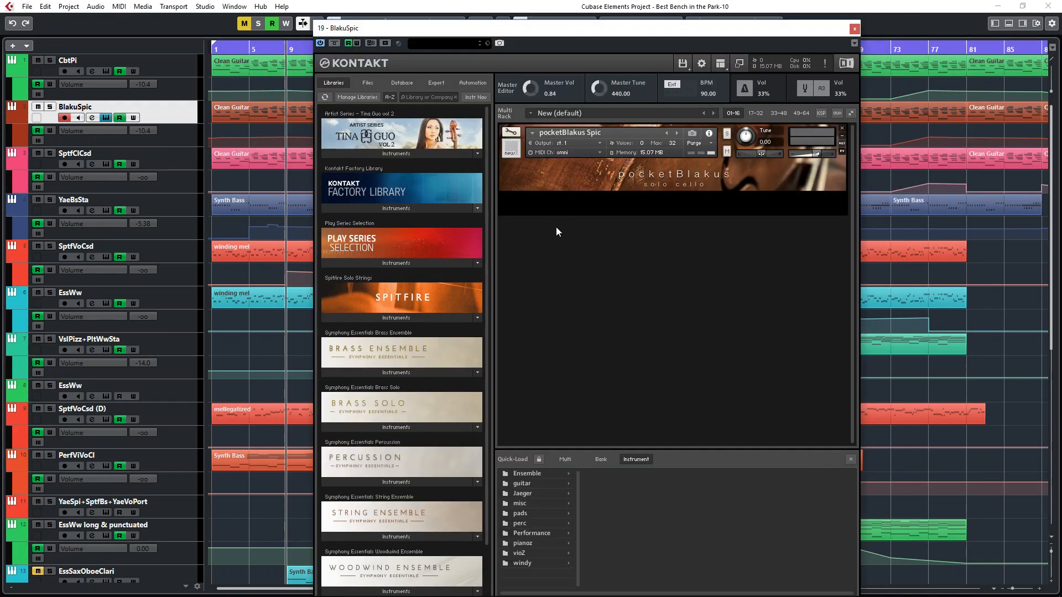
click(854, 30)
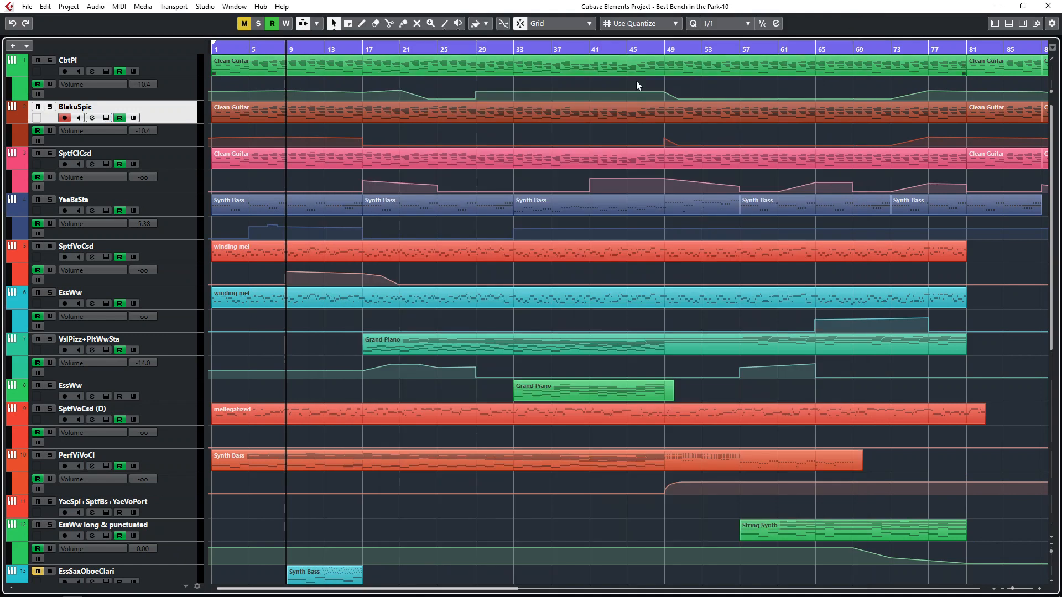
Step: Audition the SptfClCsd track soloed and examine its Spitfire Solo Strings cello in the Kontakt window
click(189, 173)
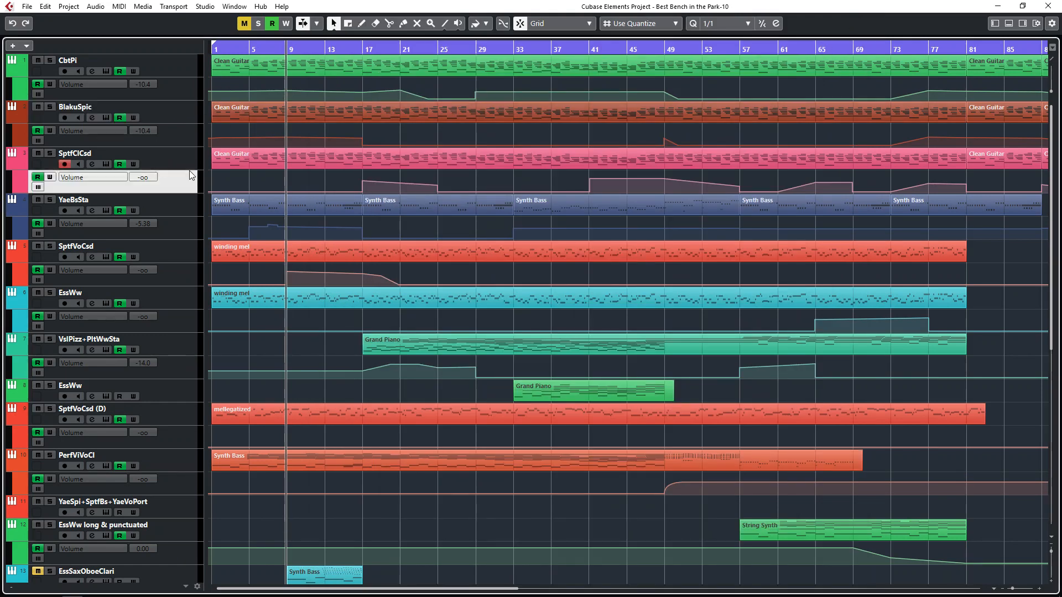
click(178, 157)
double_click(178, 157)
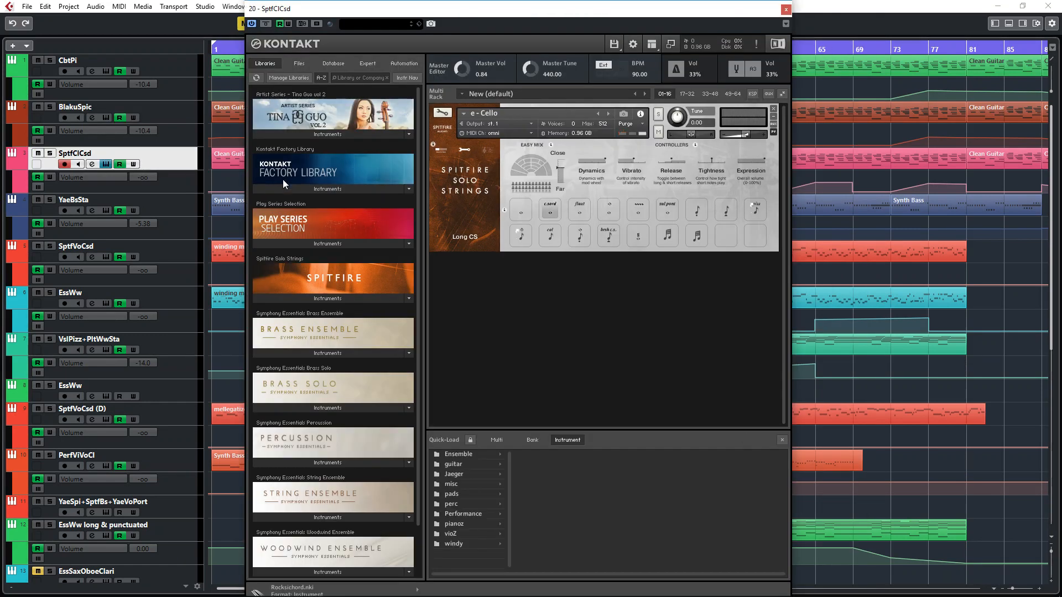
key(space)
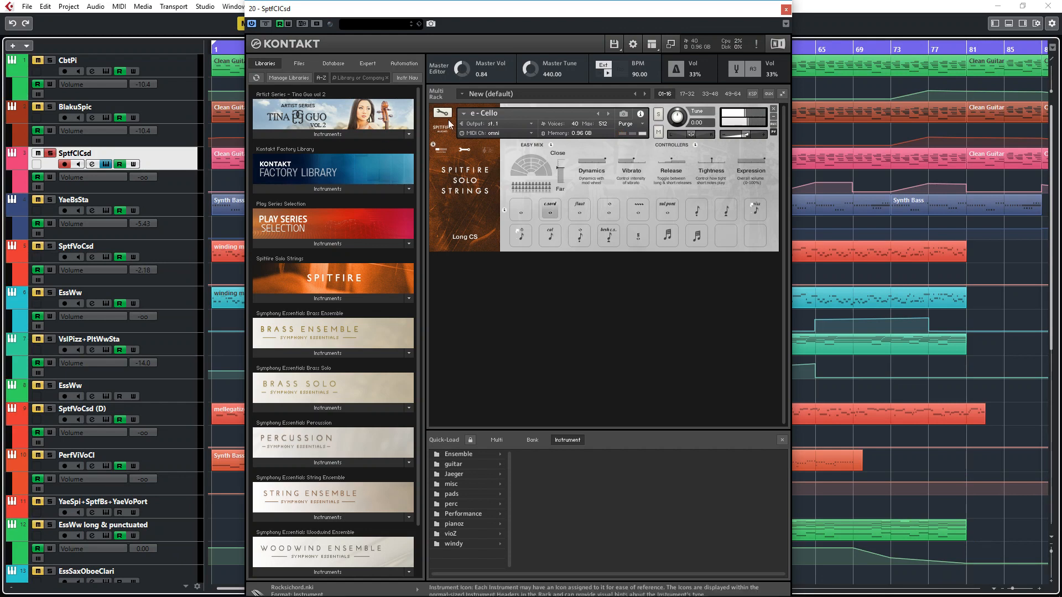
click(786, 9)
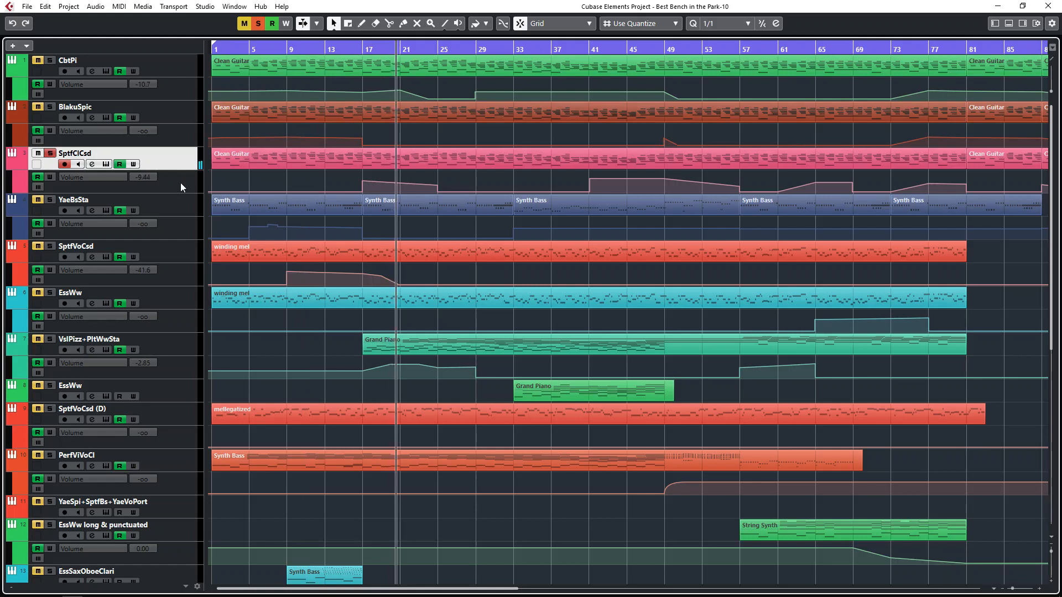
click(106, 164)
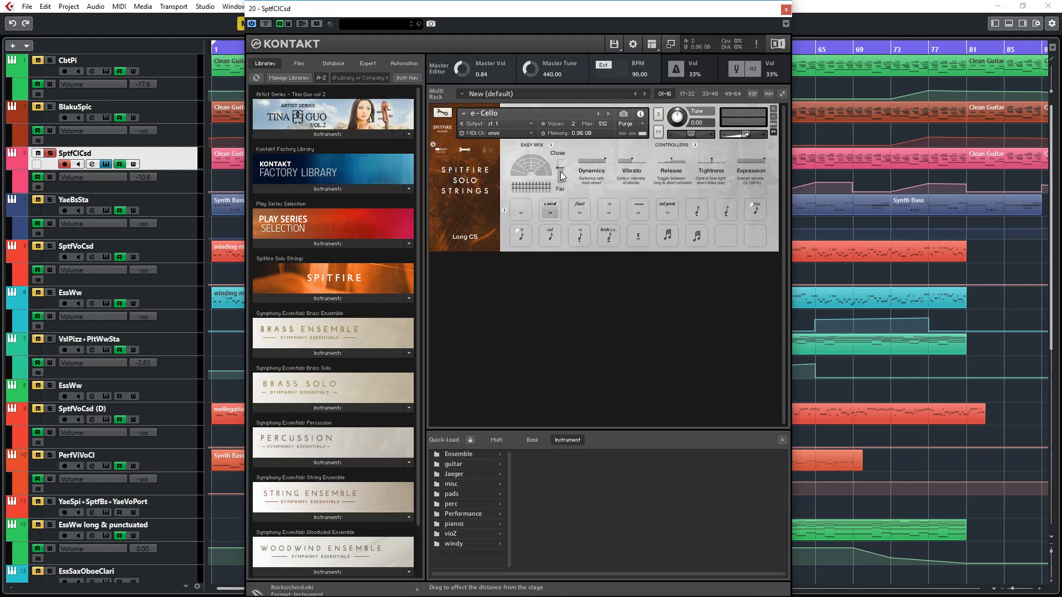
Step: Shift the Easy Mix distance of the SptfClCsd track's solo cello slightly toward Close and close its Kontakt window
mouse_move(559, 171)
mouse_down()
mouse_move(561, 191)
mouse_move(559, 164)
mouse_up()
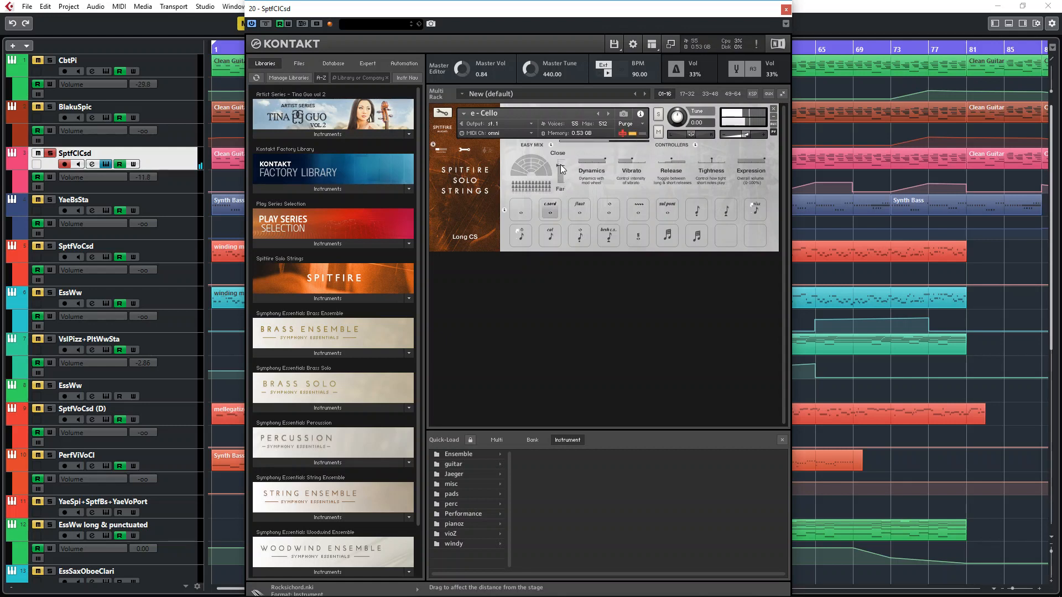
click(785, 9)
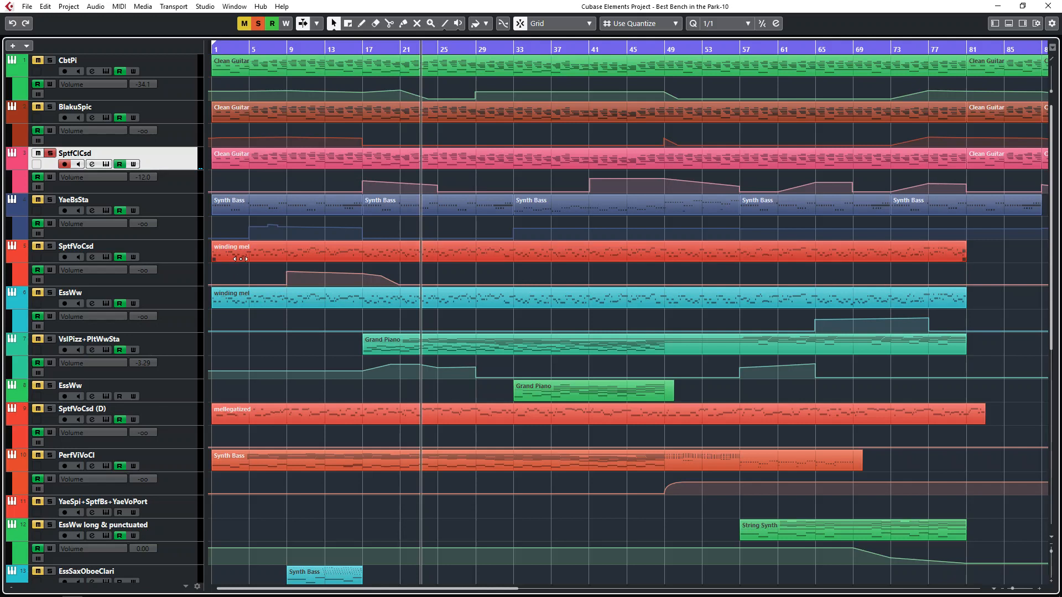
click(332, 295)
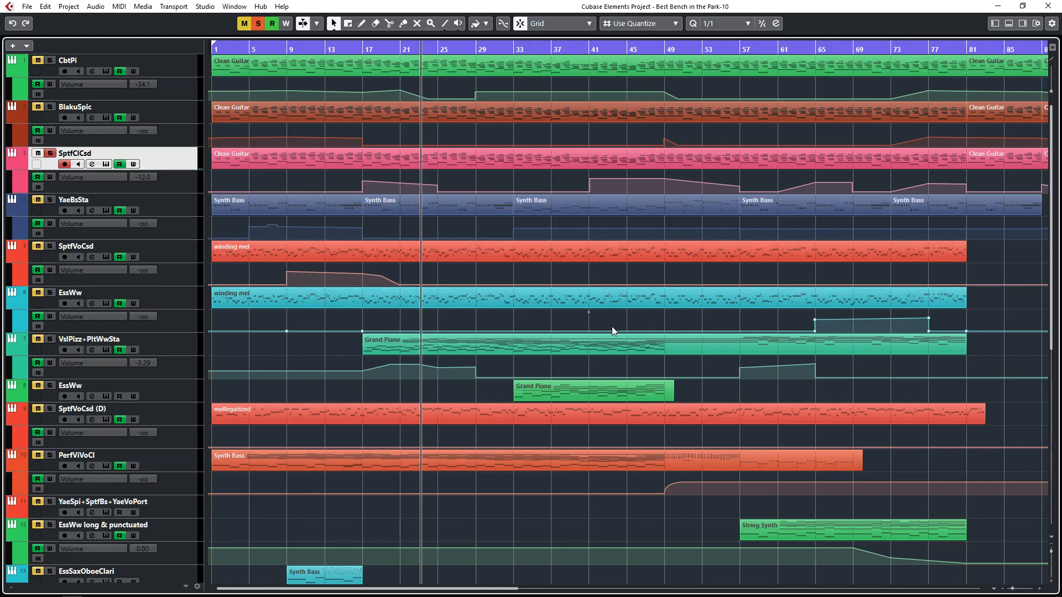
Step: Open the MixConsole and bring up the OrilRiver reverb inserted on the FX 1-OrilRiver channel
key(F3)
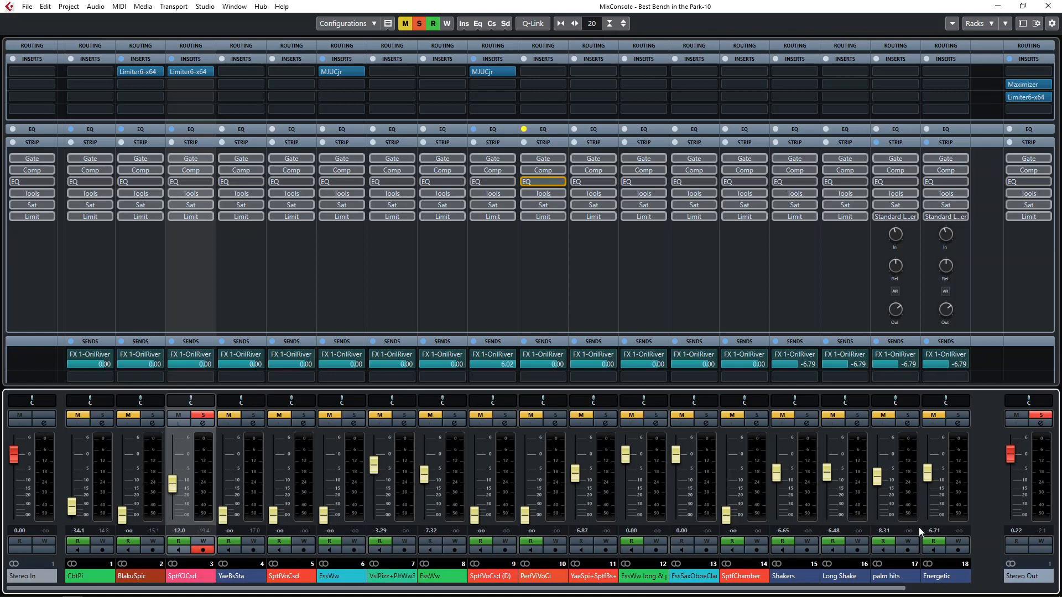
drag(882, 592, 995, 590)
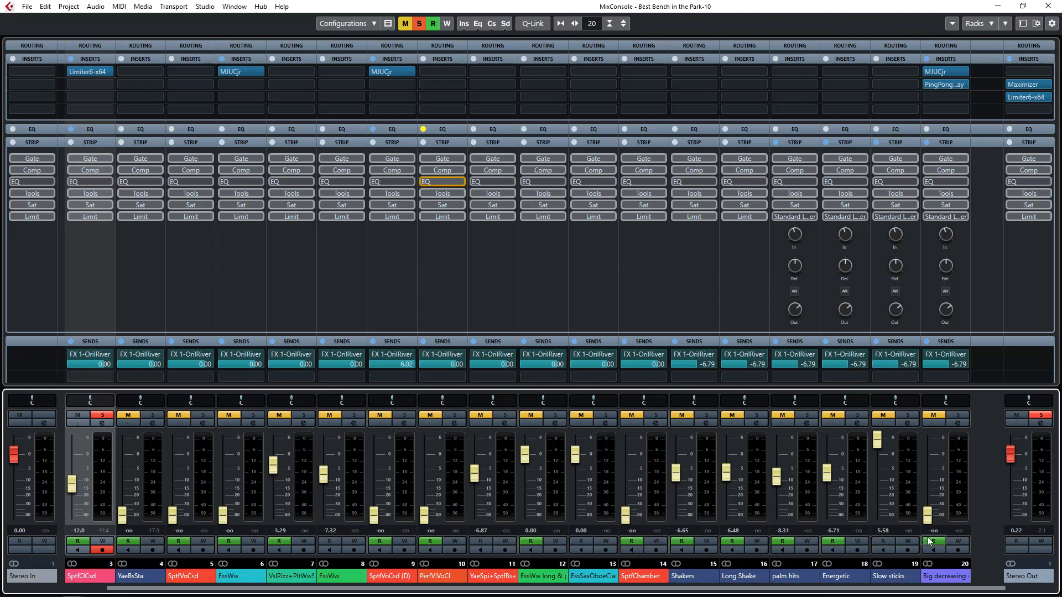
drag(772, 590, 947, 595)
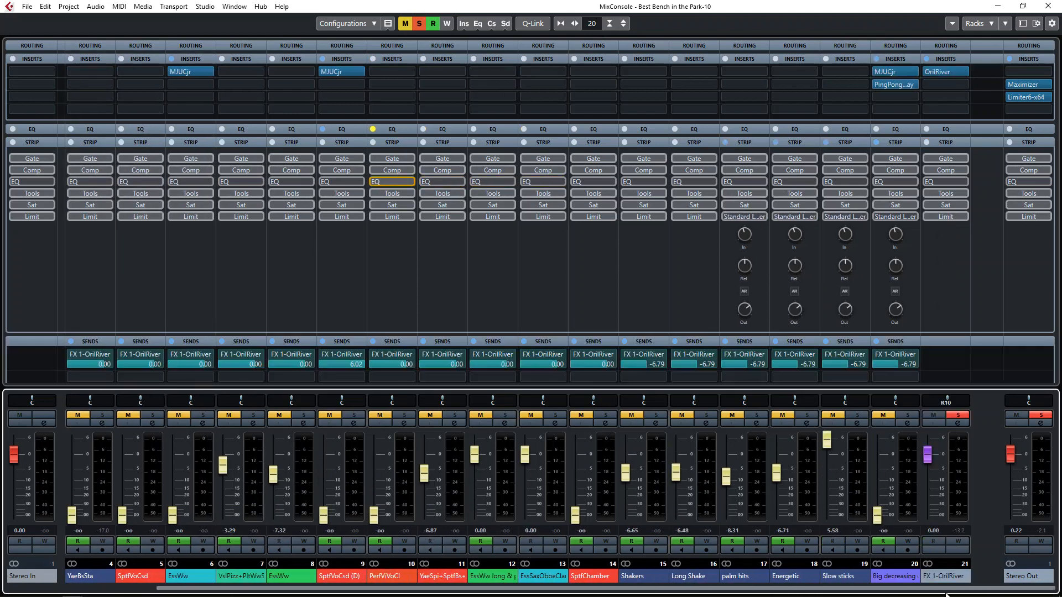
click(945, 576)
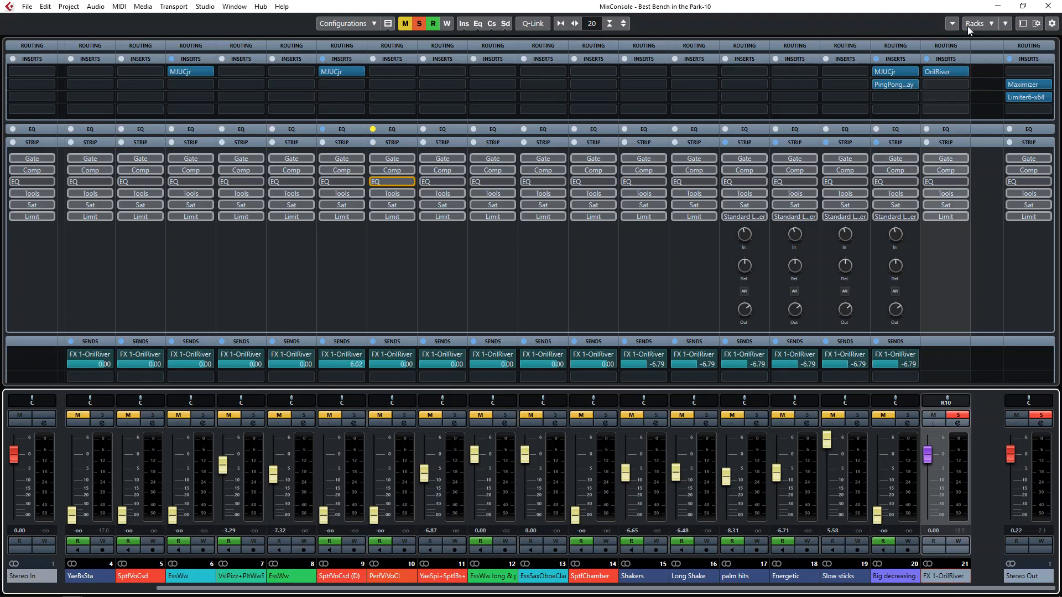
click(934, 72)
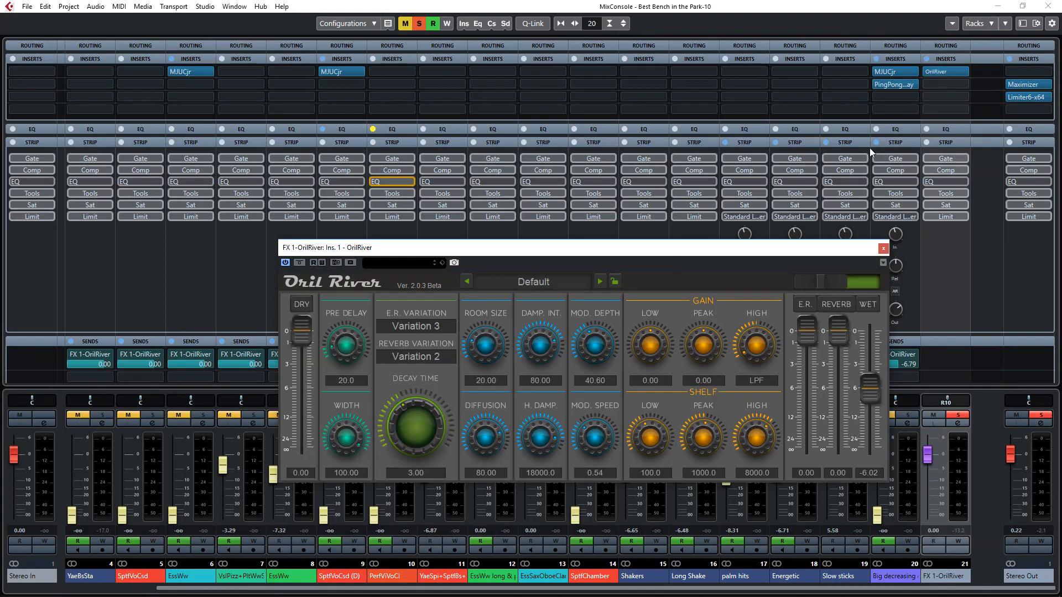
Step: Try TAL-Reverb-4-64 as the second insert of the FX 1-OrilRiver channel and remove it again
click(950, 81)
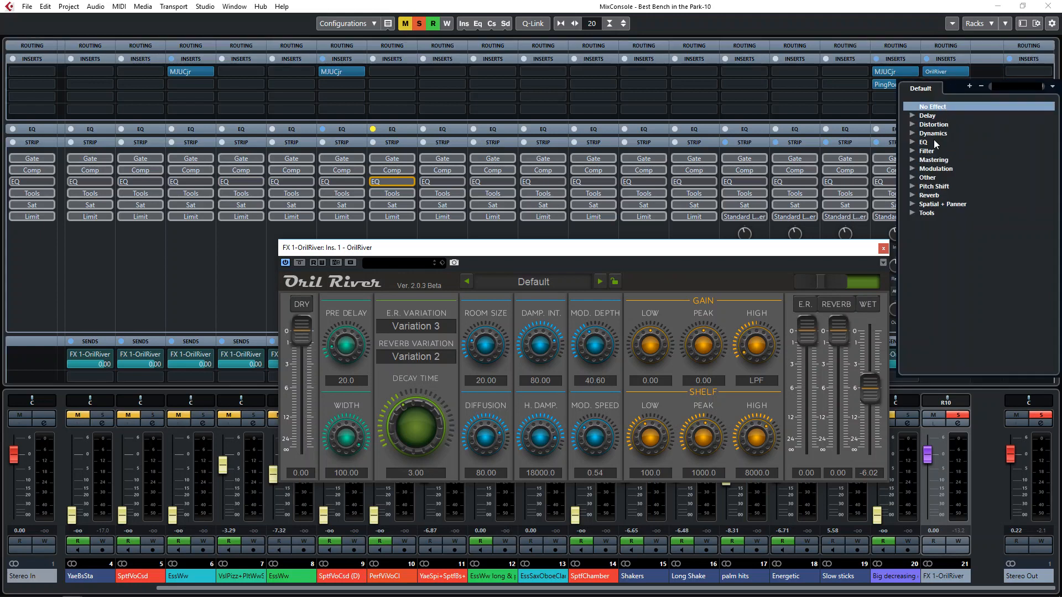
text(e)
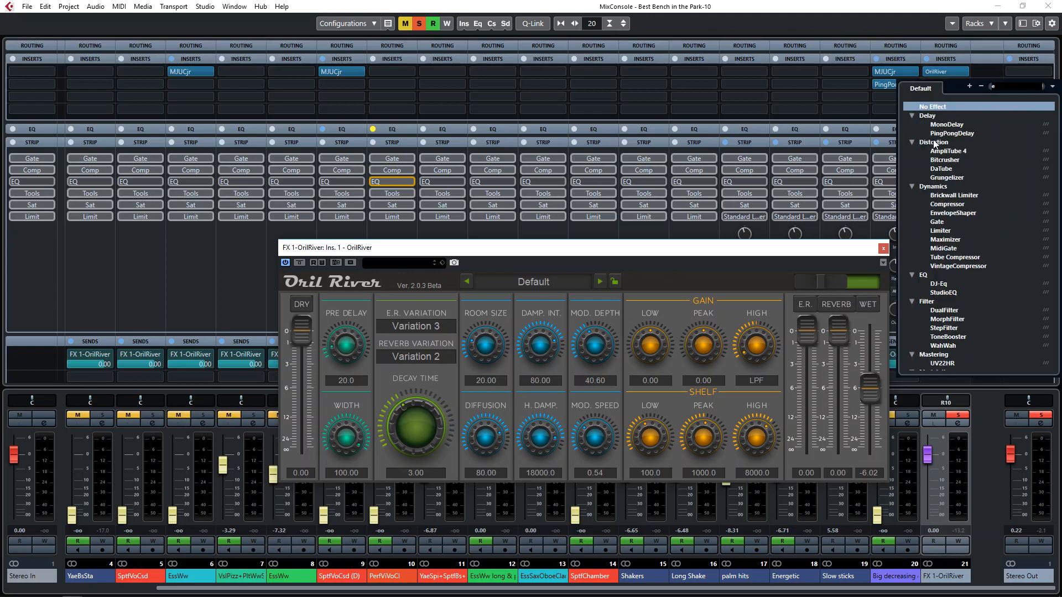
text(ve)
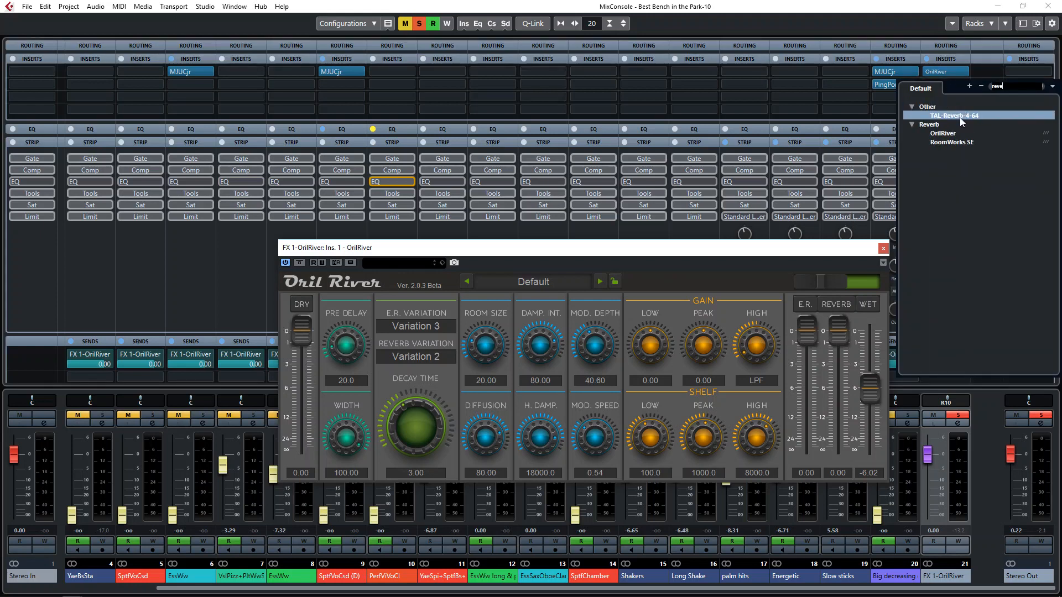
click(961, 116)
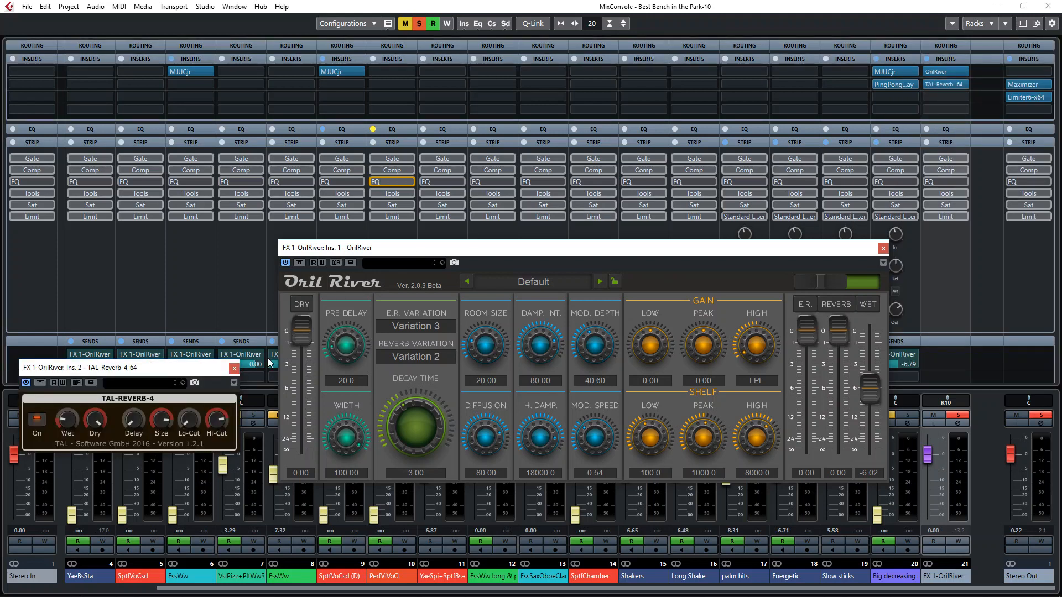
click(233, 369)
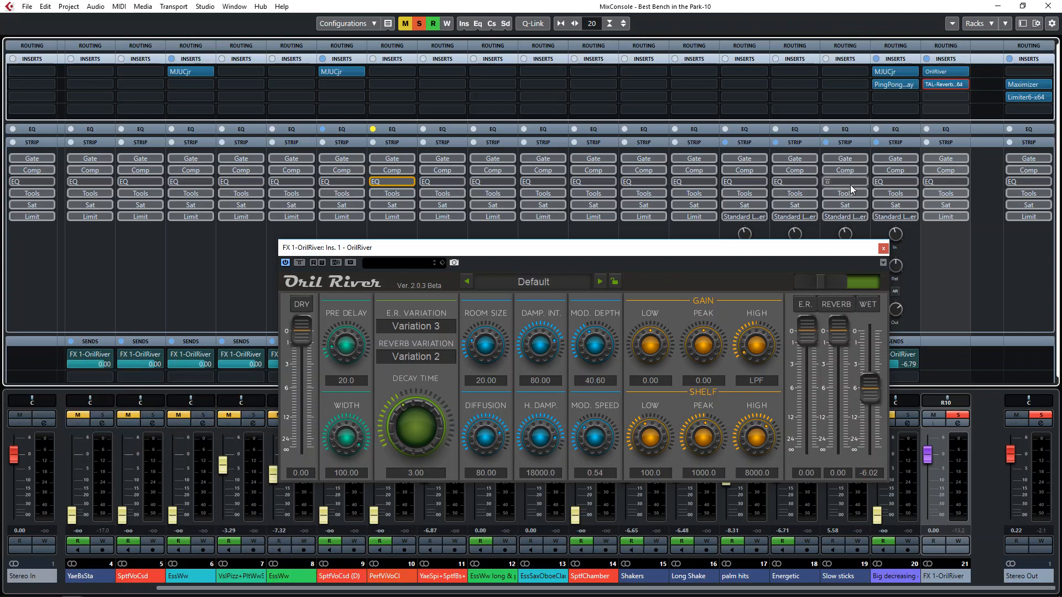
click(962, 86)
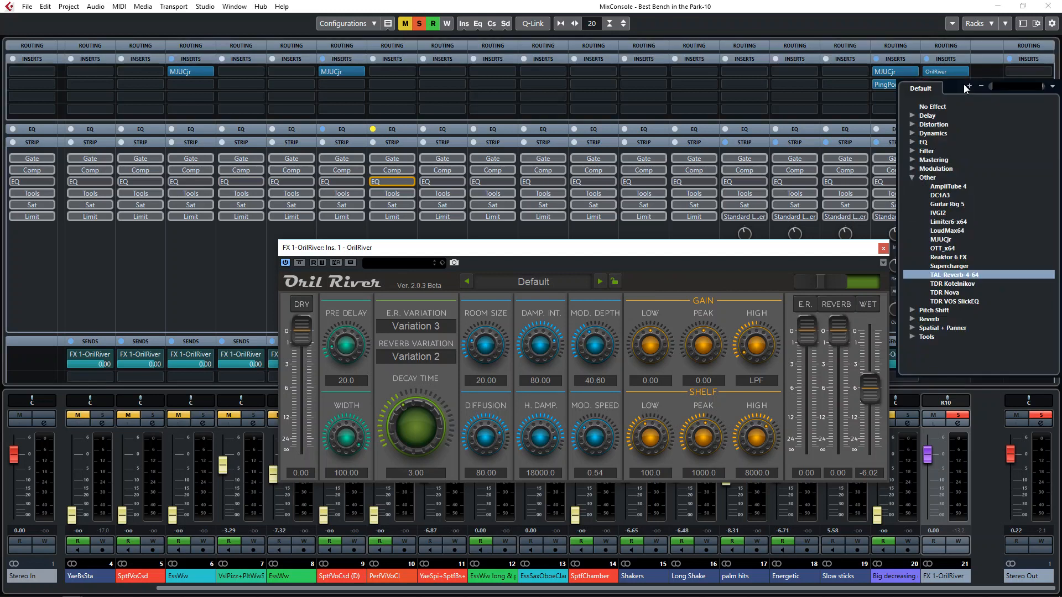
click(939, 105)
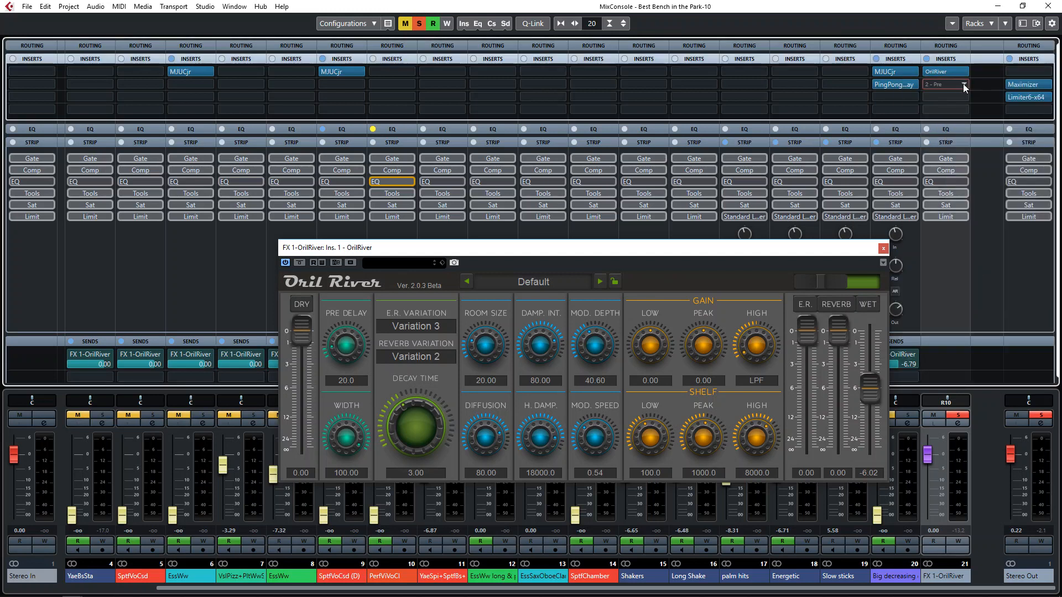
Step: Load RoomWorks SE into the second insert of the FX 1-OrilRiver channel and move its window clear of OrilRiver
click(963, 84)
text(reve)
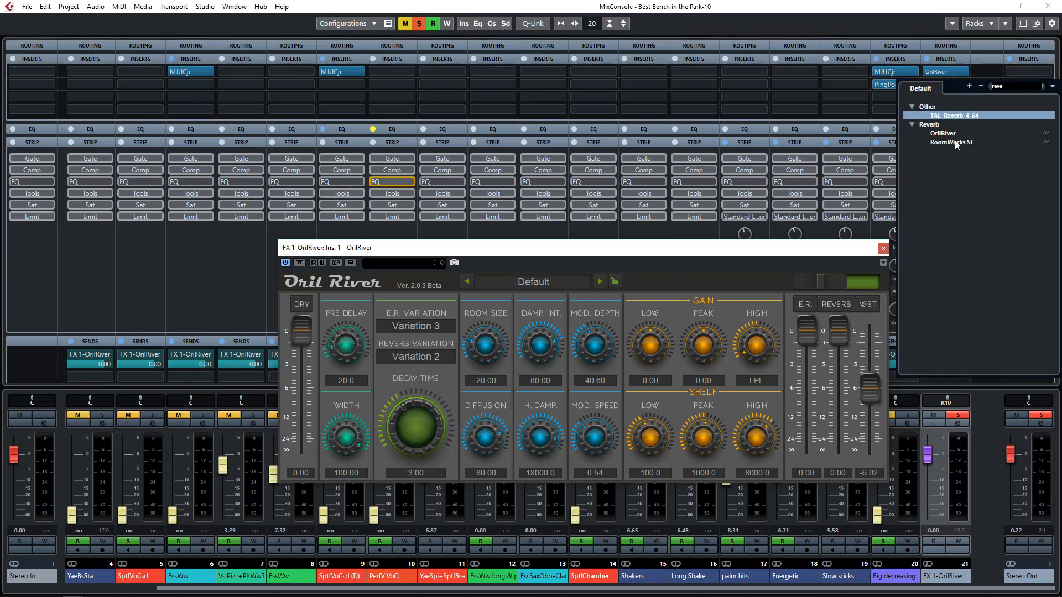
click(953, 142)
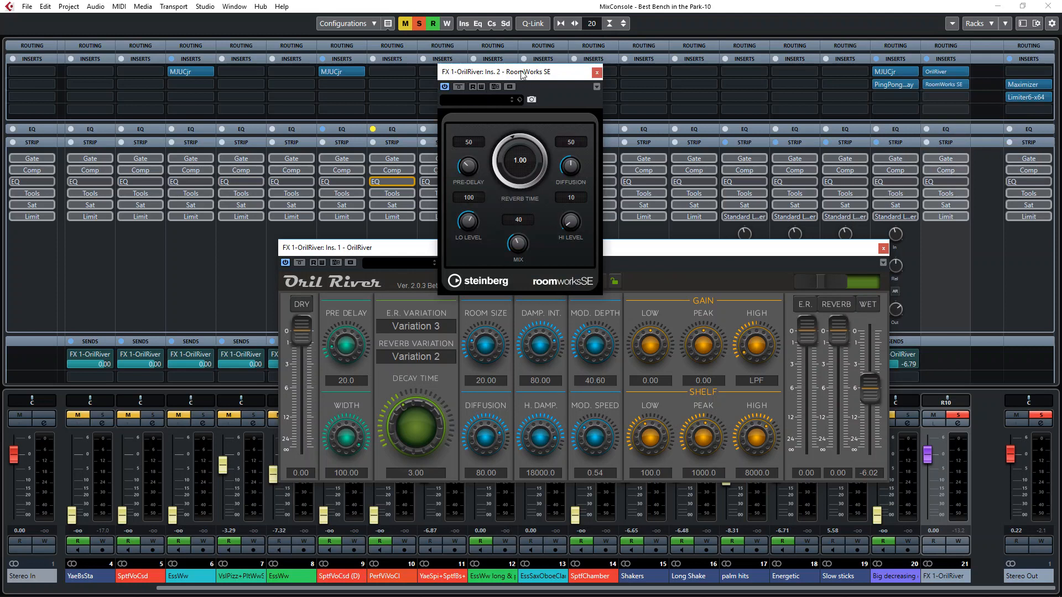
drag(522, 74, 234, 73)
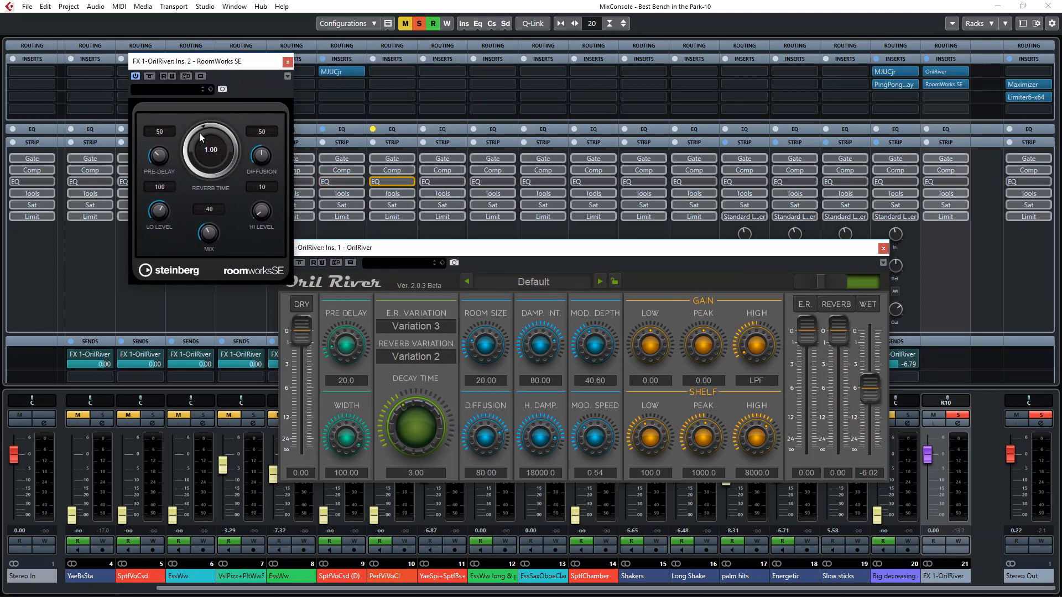
Step: Browse through the RoomWorks SE presets and remove the effect from the FX 1-OrilRiver channel
click(204, 91)
click(203, 92)
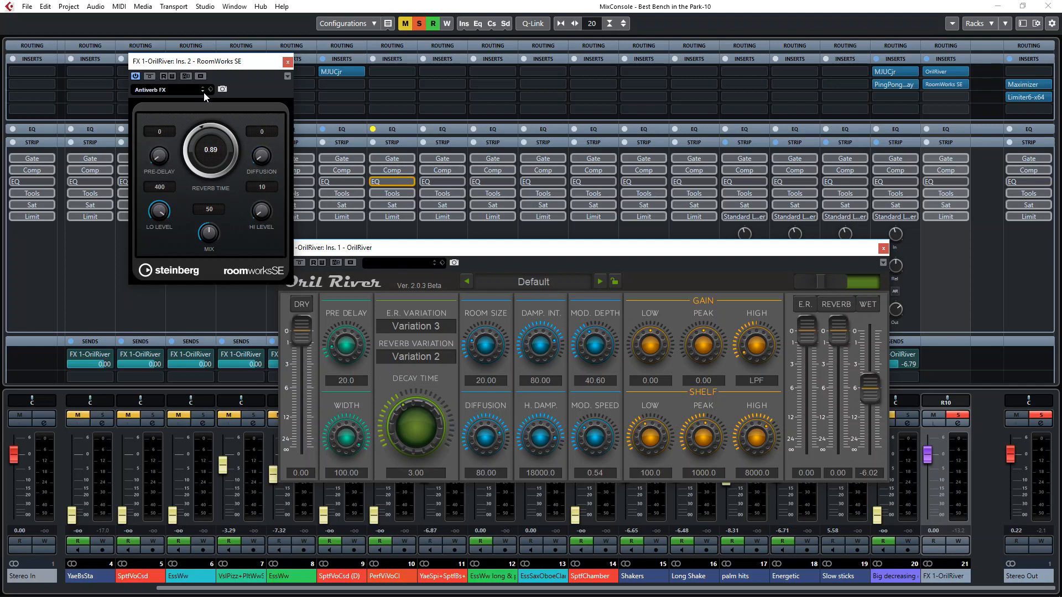
click(203, 92)
click(204, 91)
click(204, 92)
click(203, 92)
click(203, 92)
click(287, 62)
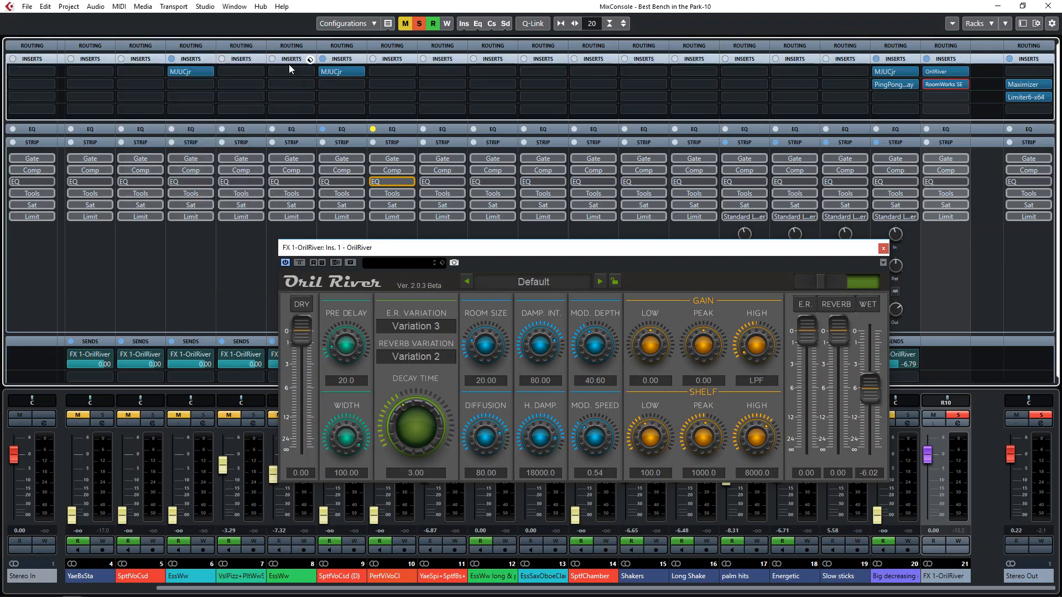
click(964, 84)
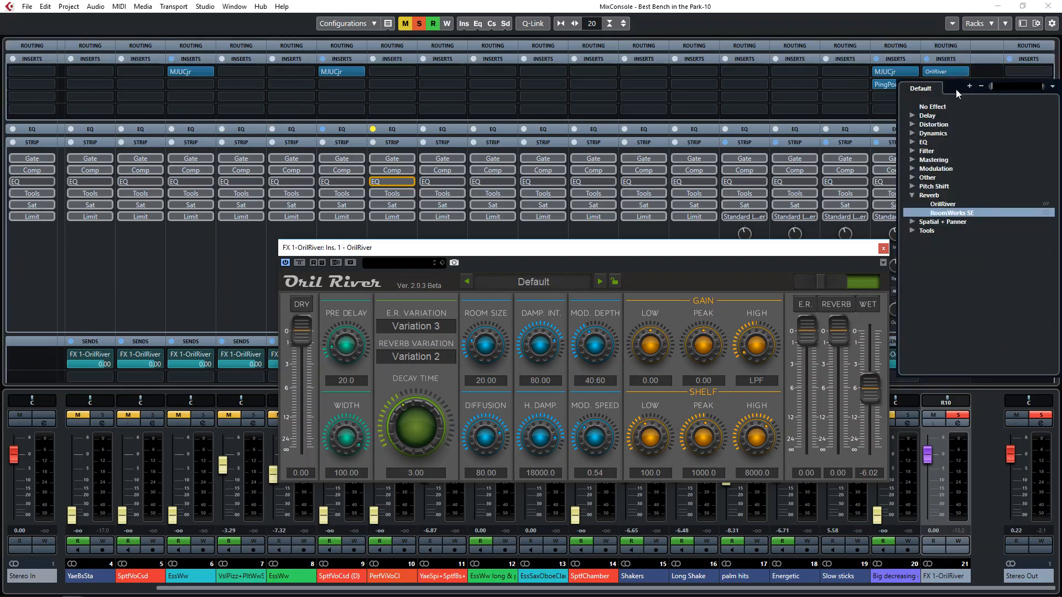
click(936, 105)
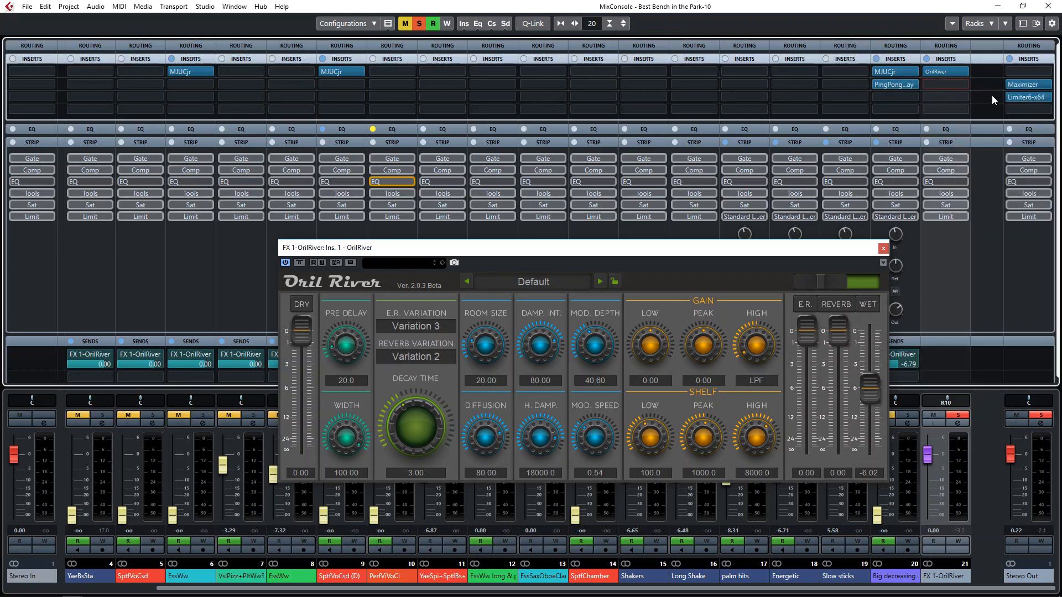
Step: Look over OrilRiver's preset list and skin options, closing the plugin and the MixConsole without choosing any
click(535, 284)
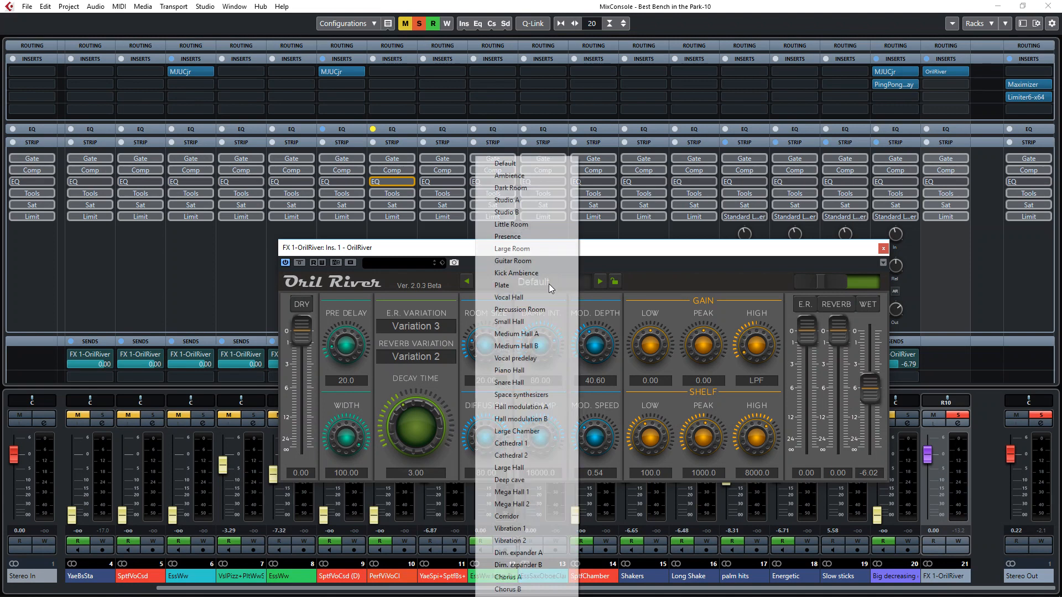
right_click(690, 275)
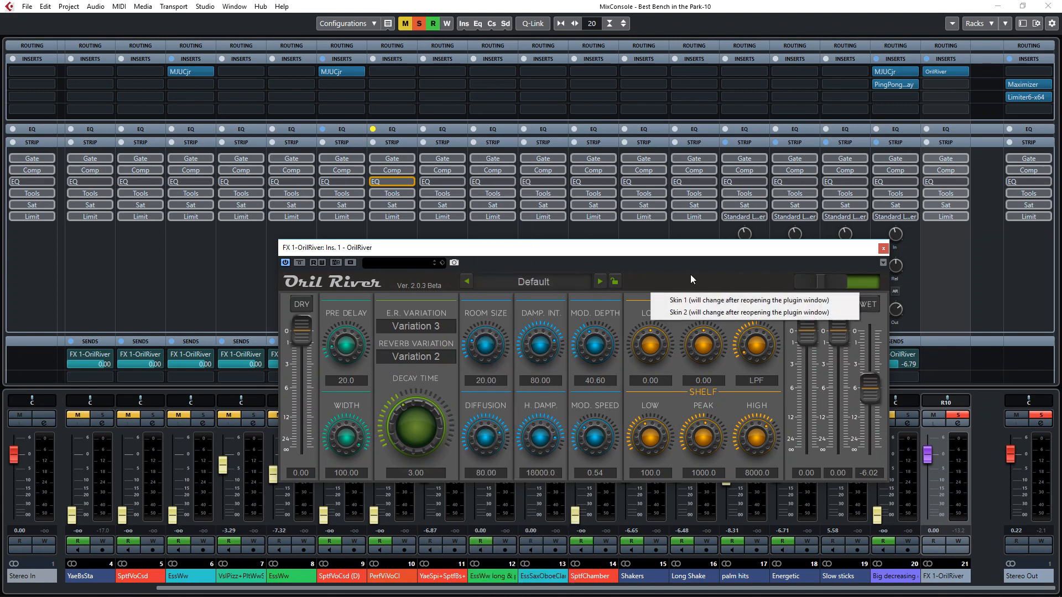
click(721, 257)
click(884, 248)
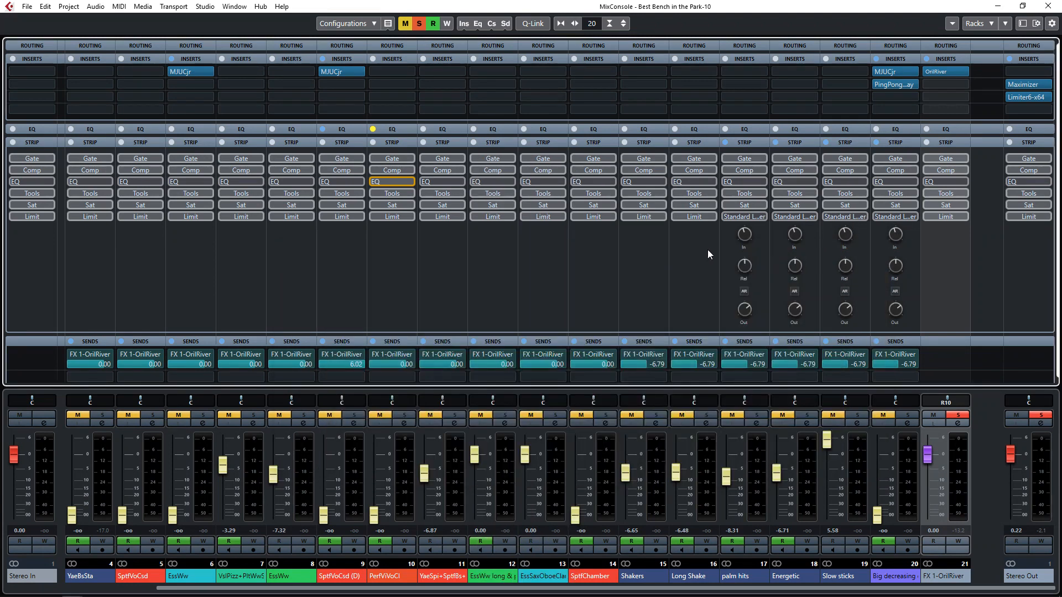
key(F3)
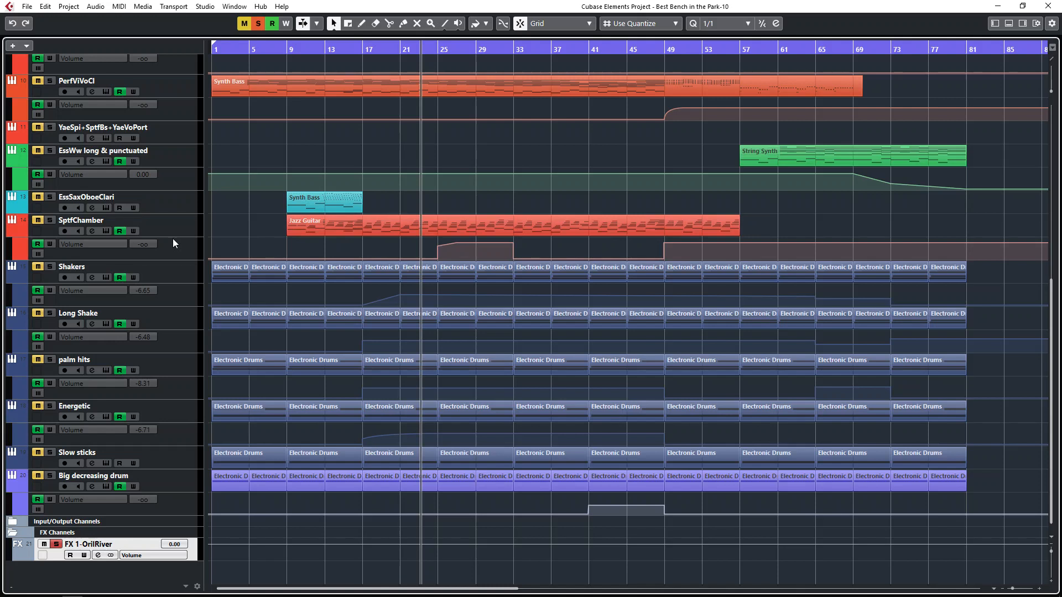
Step: Compare the SptfClCsd track unsoloed and soloed, play it from about bar 17, and briefly view its Kontakt instrument
scroll(178, 250, up, 10)
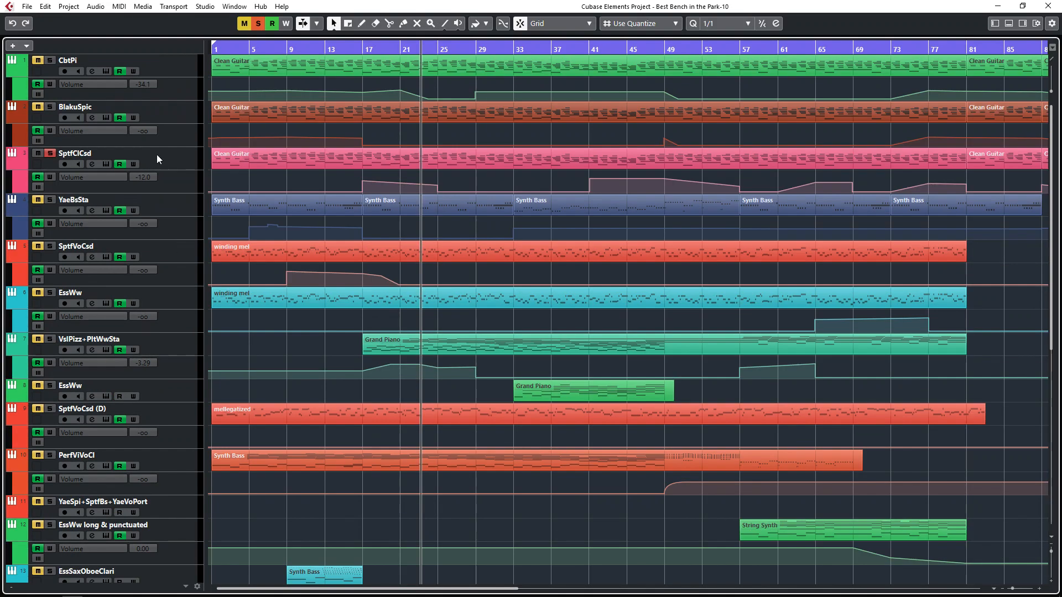
click(157, 154)
key(s)
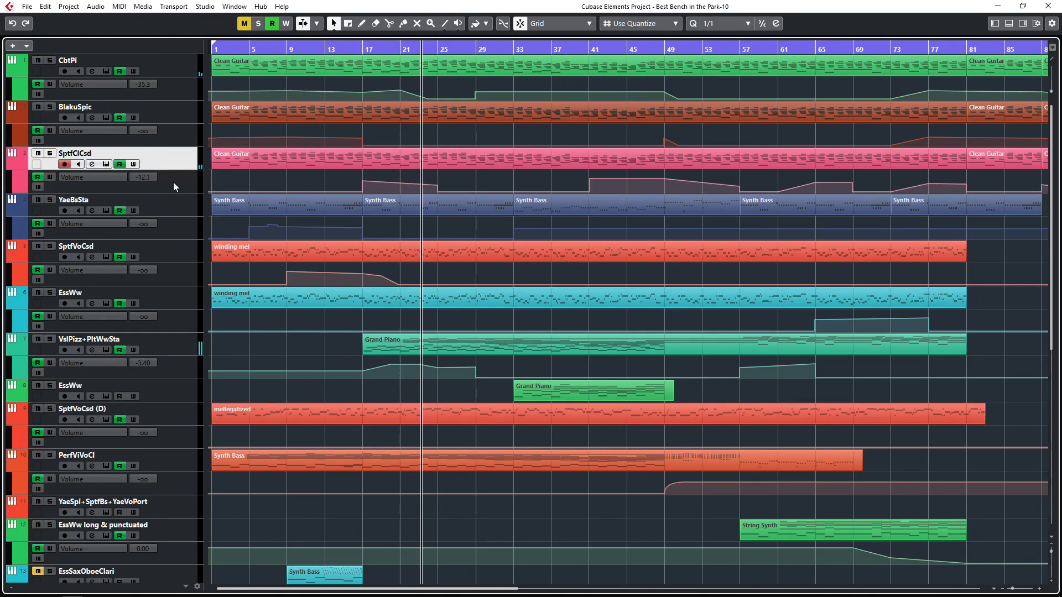
key(s)
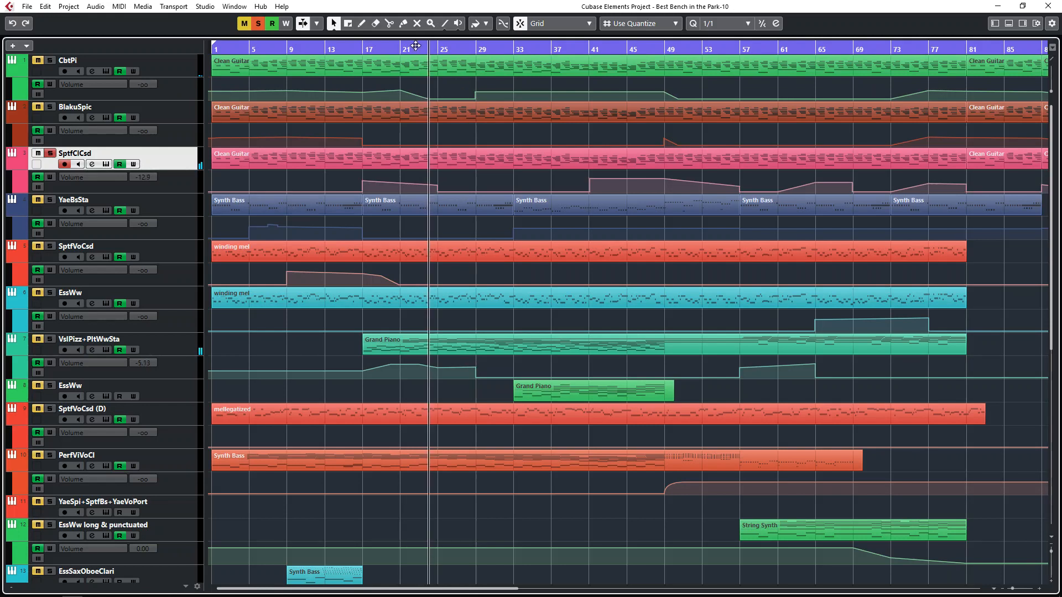
click(371, 46)
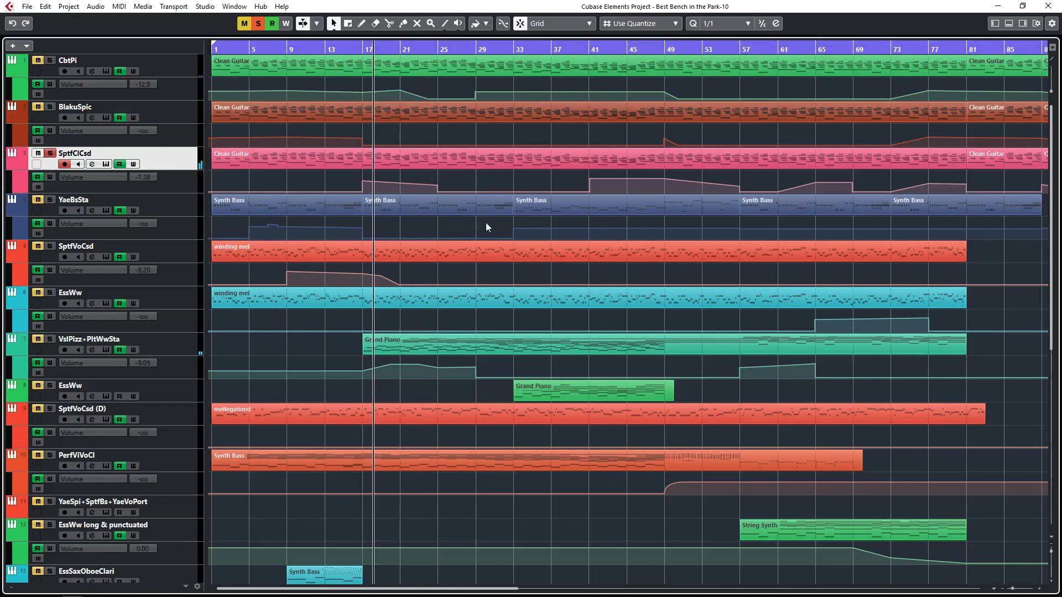
key(e)
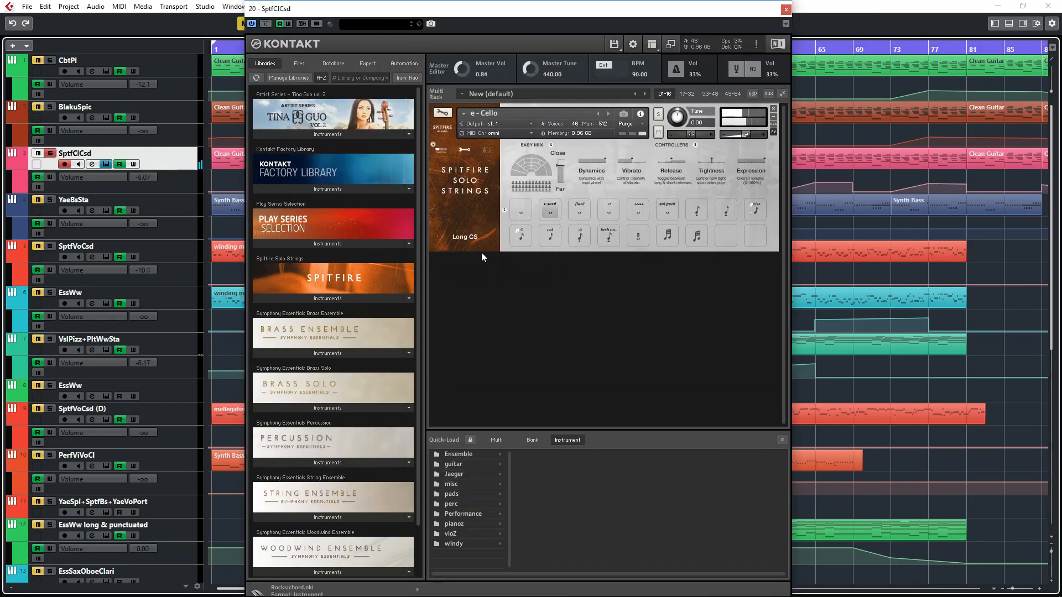
key(e)
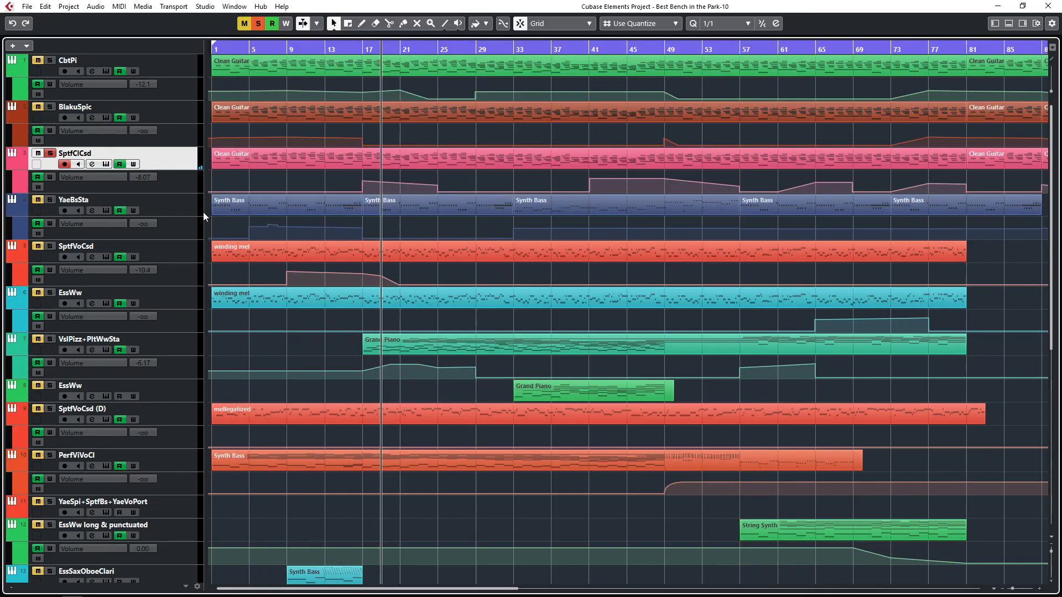
Step: Solo the YaeBsSta track instead of SptfClCsd and audition it from about bar 9
click(170, 208)
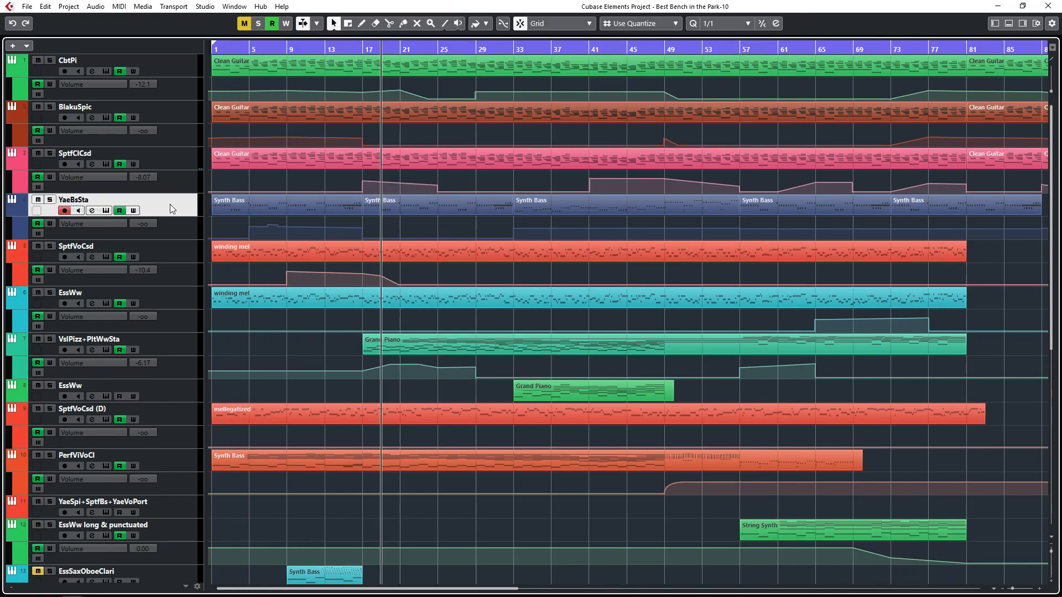
key(s)
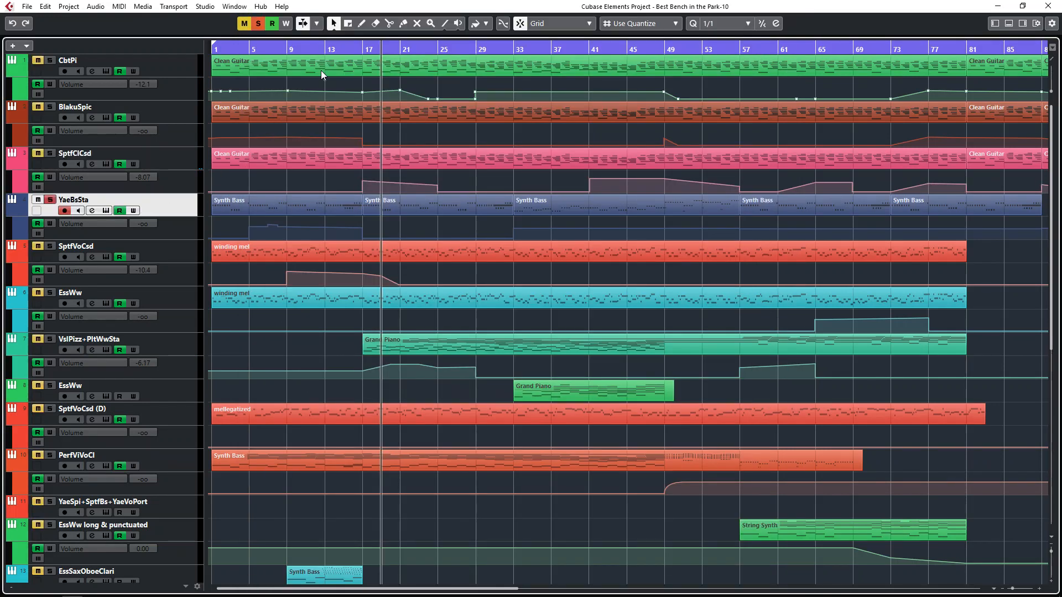
click(289, 50)
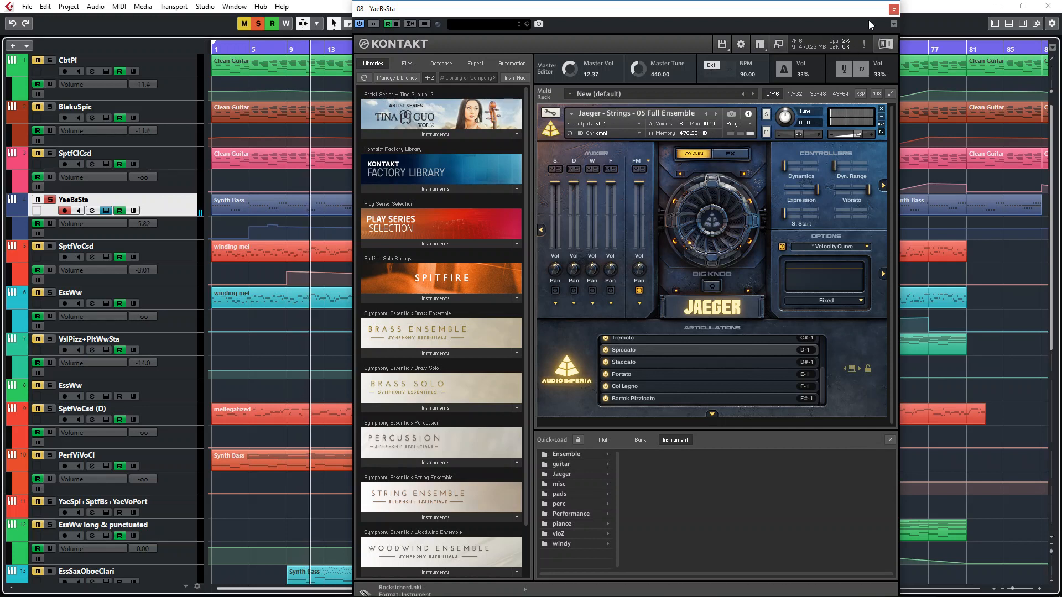
Step: Unsolo YaeBsSta, audition the SptfVoCsd track in solo while viewing its Kontakt viola instrument, and unsolo it
click(893, 9)
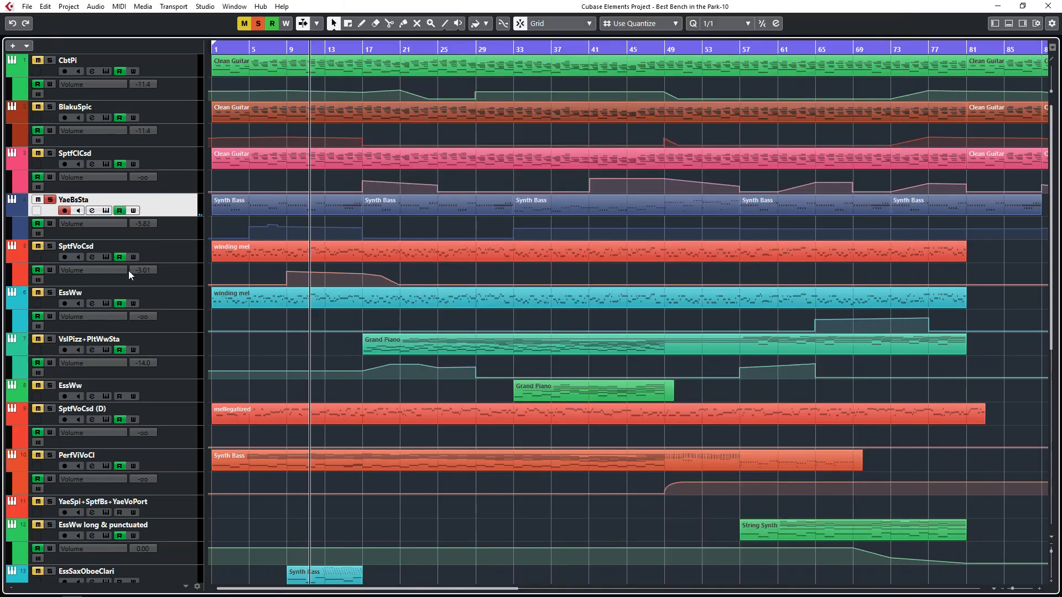
key(s)
click(159, 256)
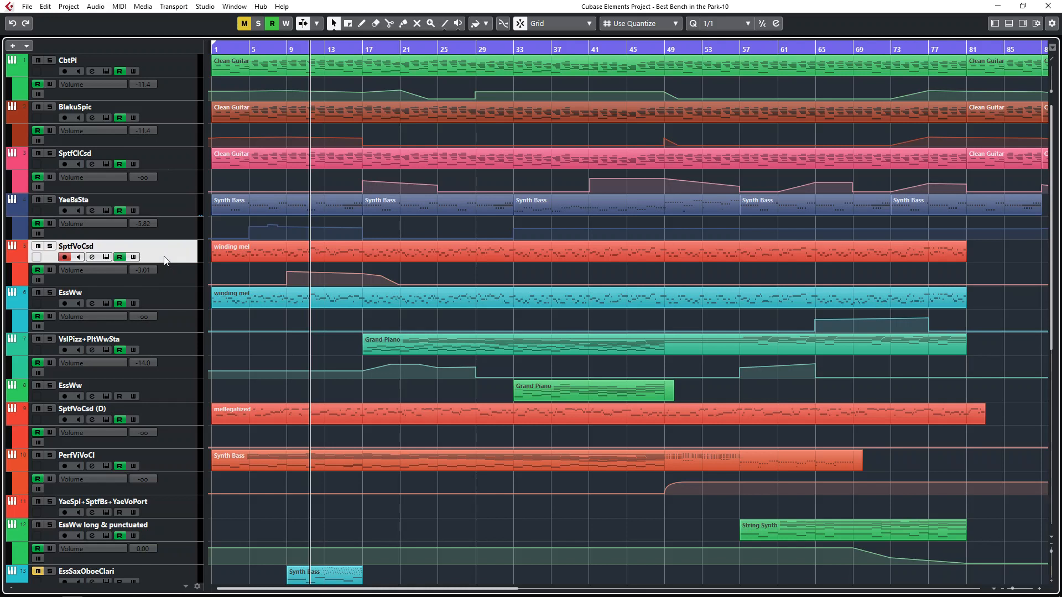
key(s)
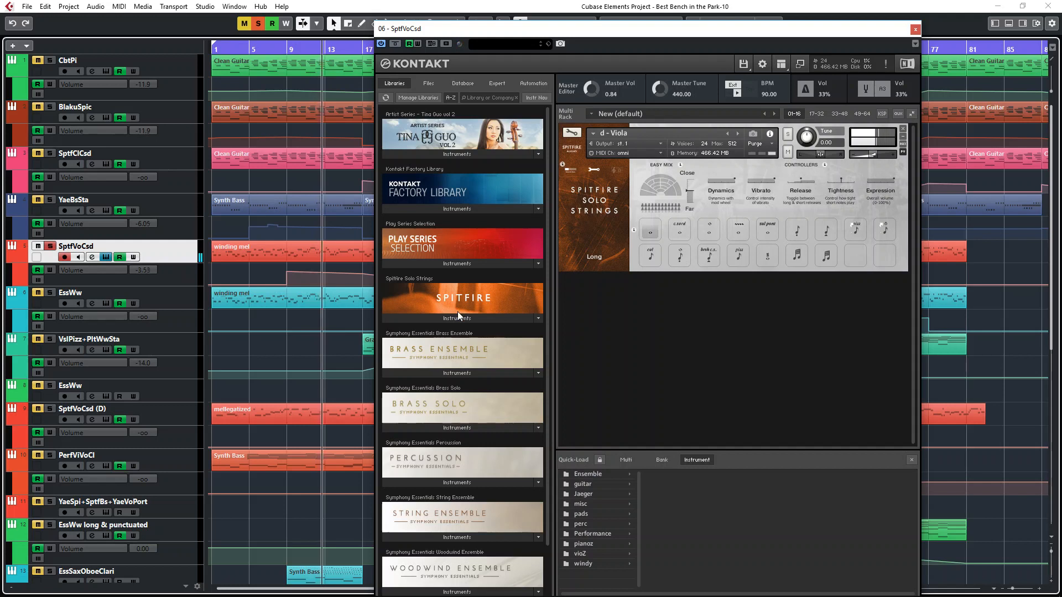
key(Escape)
key(s)
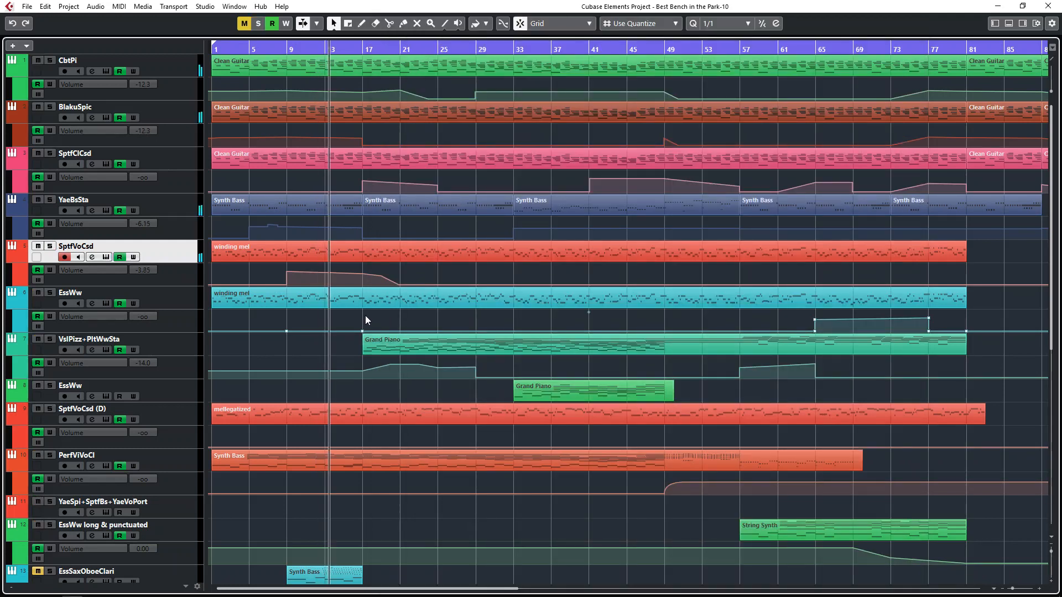
Step: Highlight the winding mel parts on the SptfVoCsd and EssWw tracks in turn to compare them
click(396, 257)
click(358, 255)
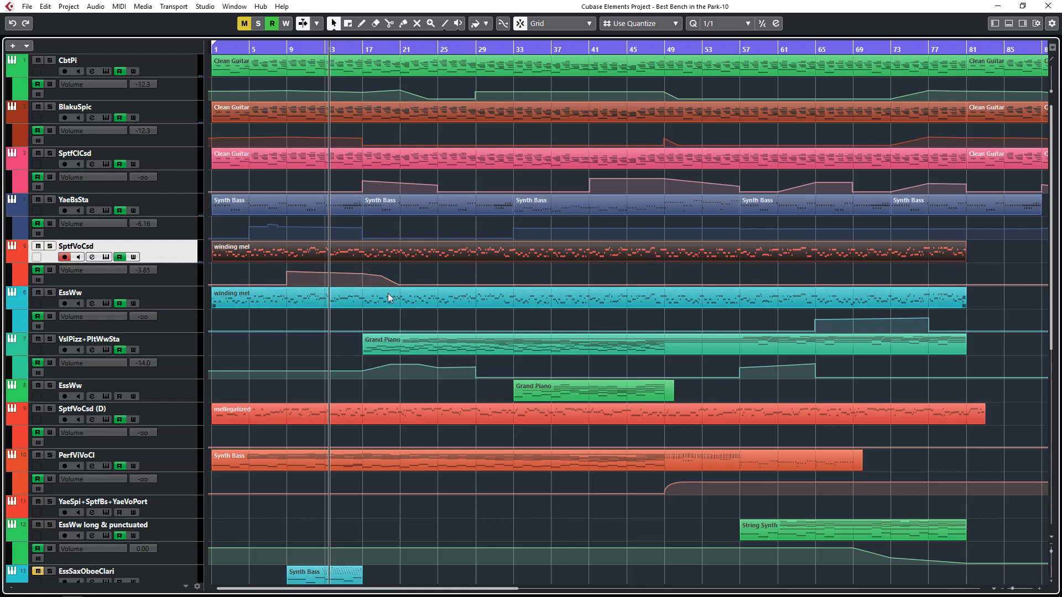
click(337, 303)
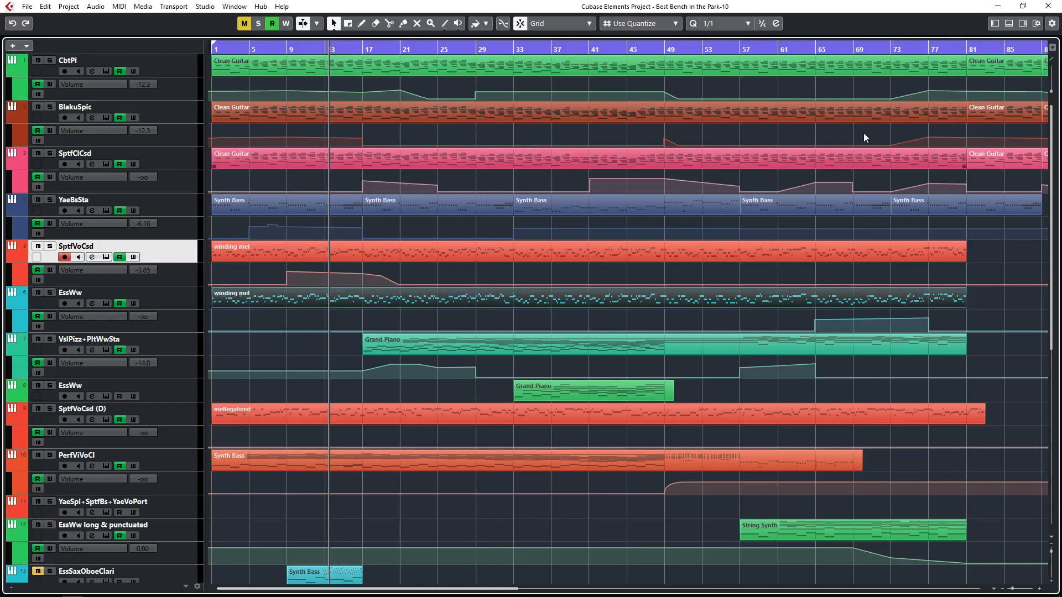
Step: Play from about bar 68 and audition the upper EssWw track in the mix and in solo
click(845, 75)
key(space)
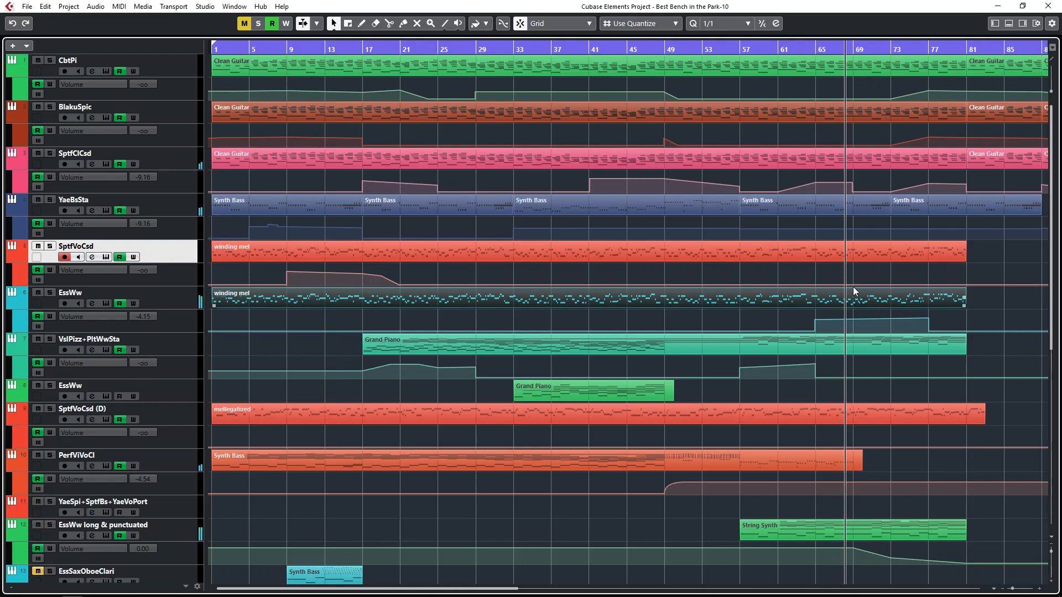
key(s)
click(170, 298)
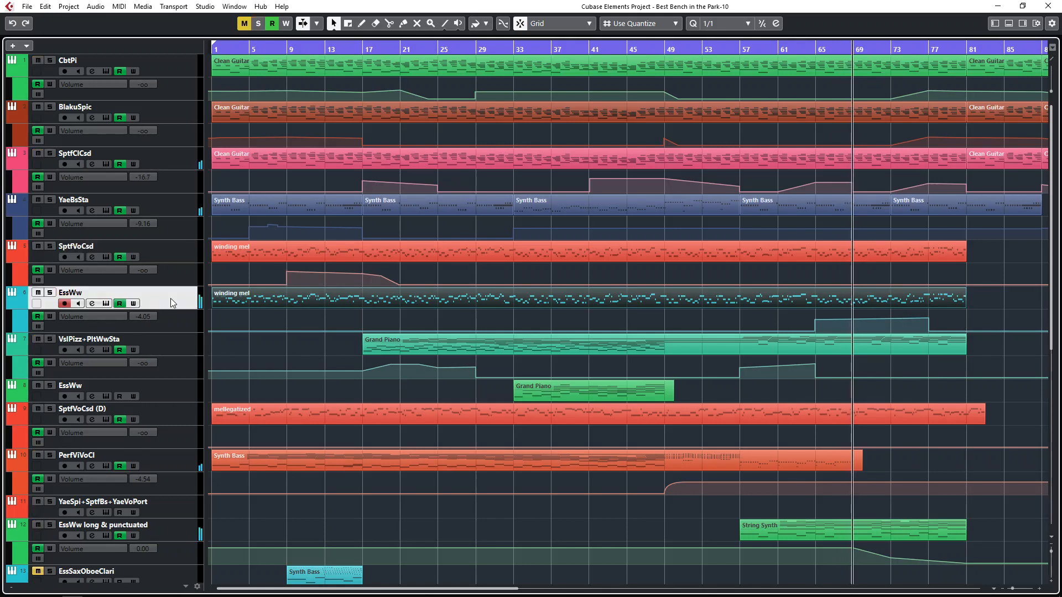
click(250, 305)
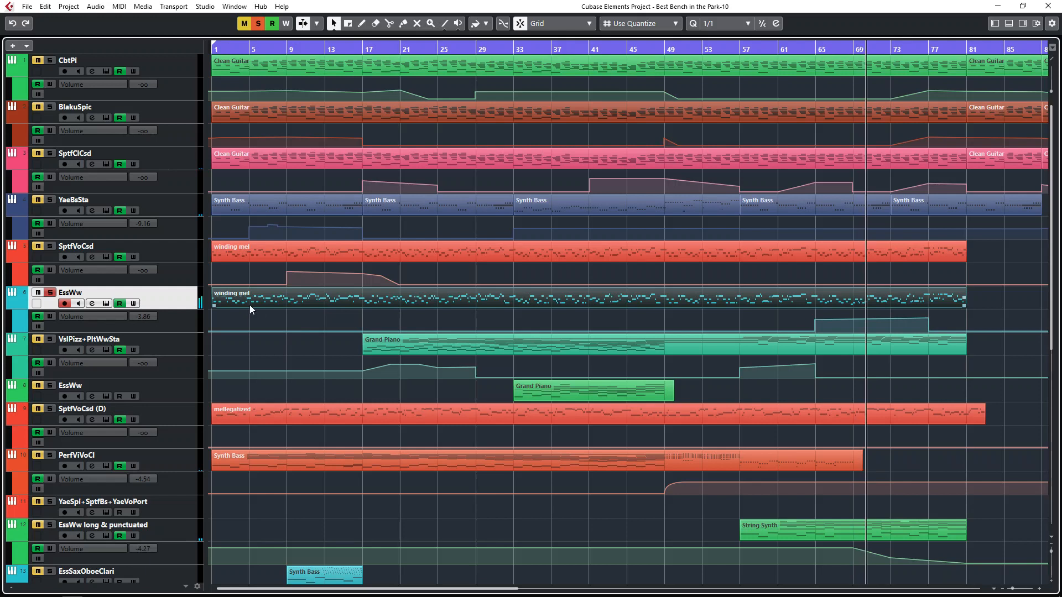
key(s)
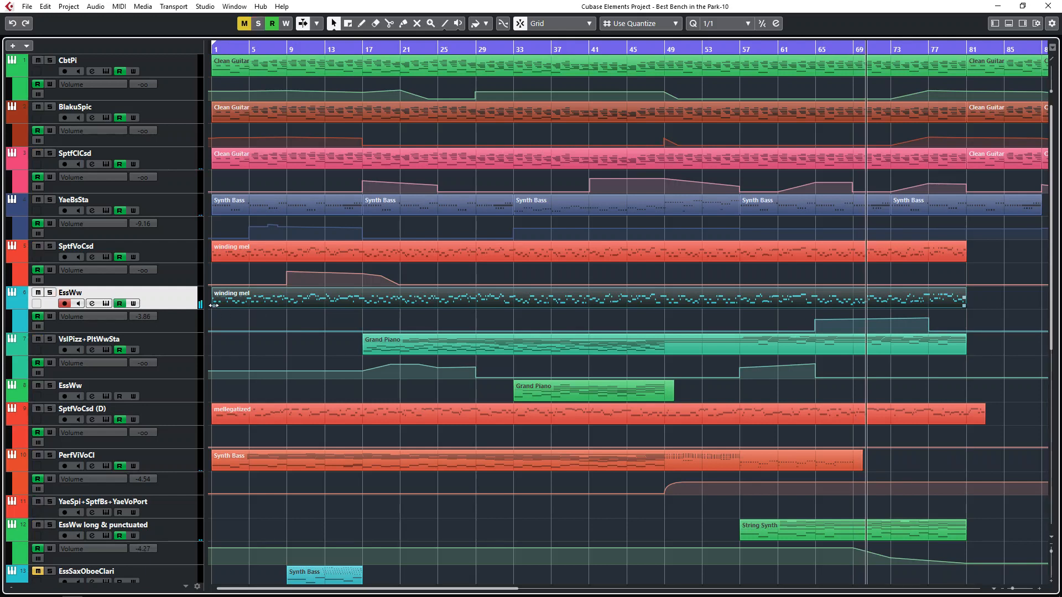
Step: View the VslPizz+PltWwSta track's Kontakt rack, examining its Violin Ensemble and Palette Primary Colors articulations
click(173, 355)
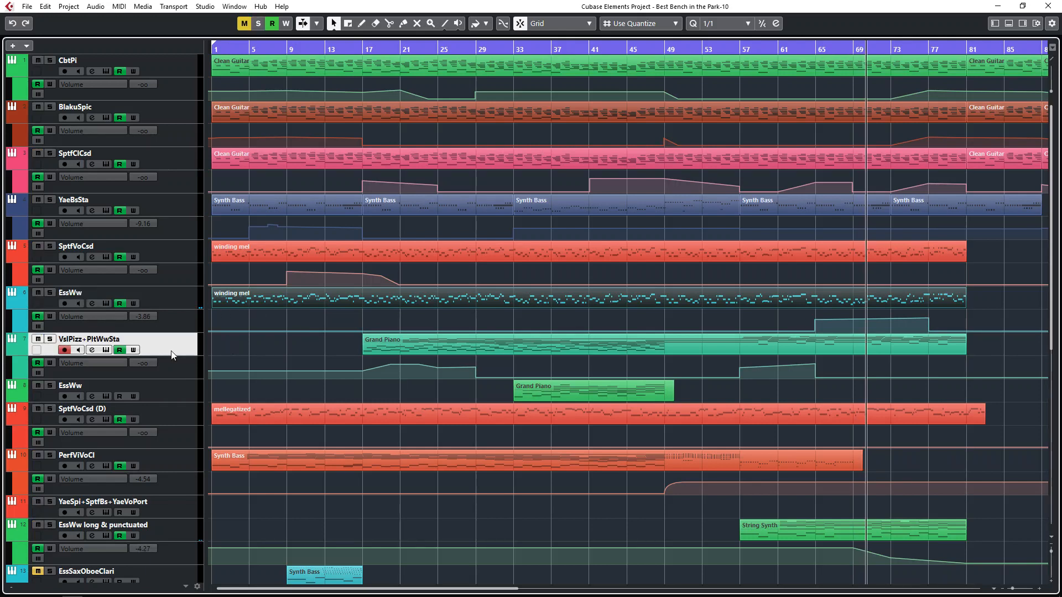
double_click(142, 346)
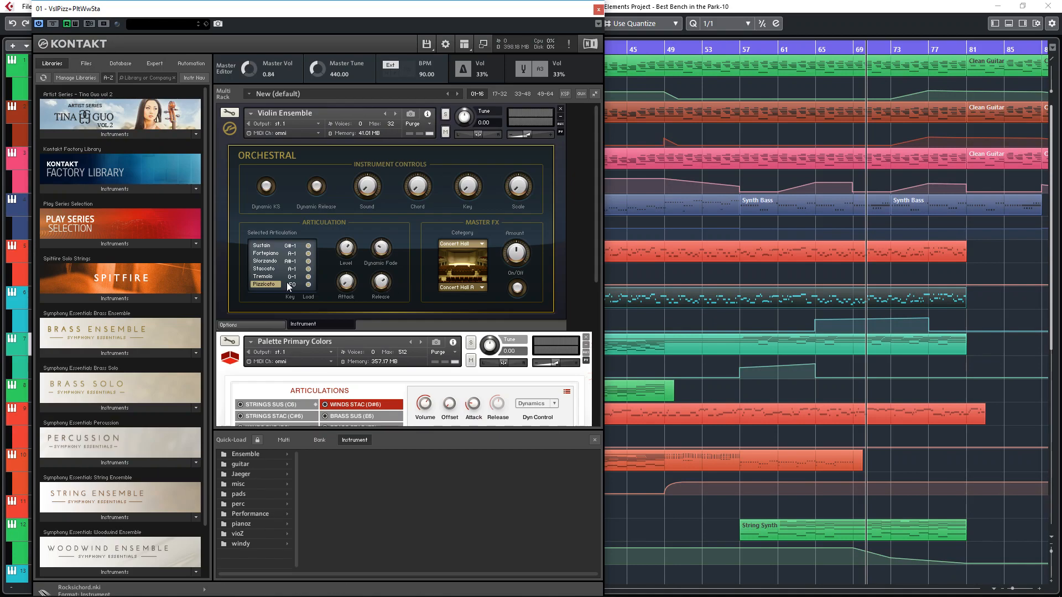
scroll(562, 205, down, 2)
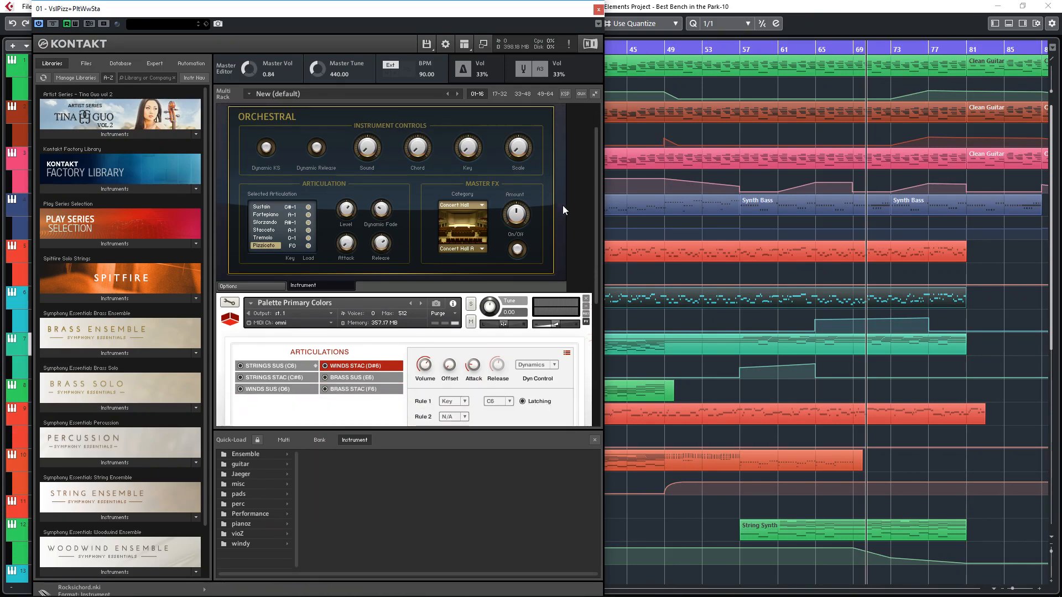
scroll(563, 206, down, 2)
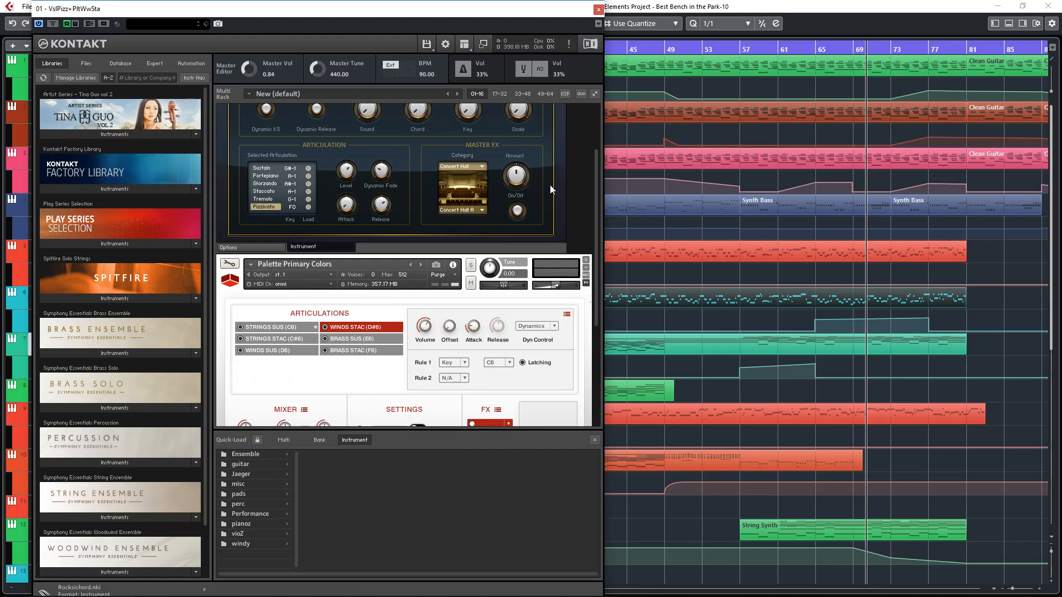
click(598, 10)
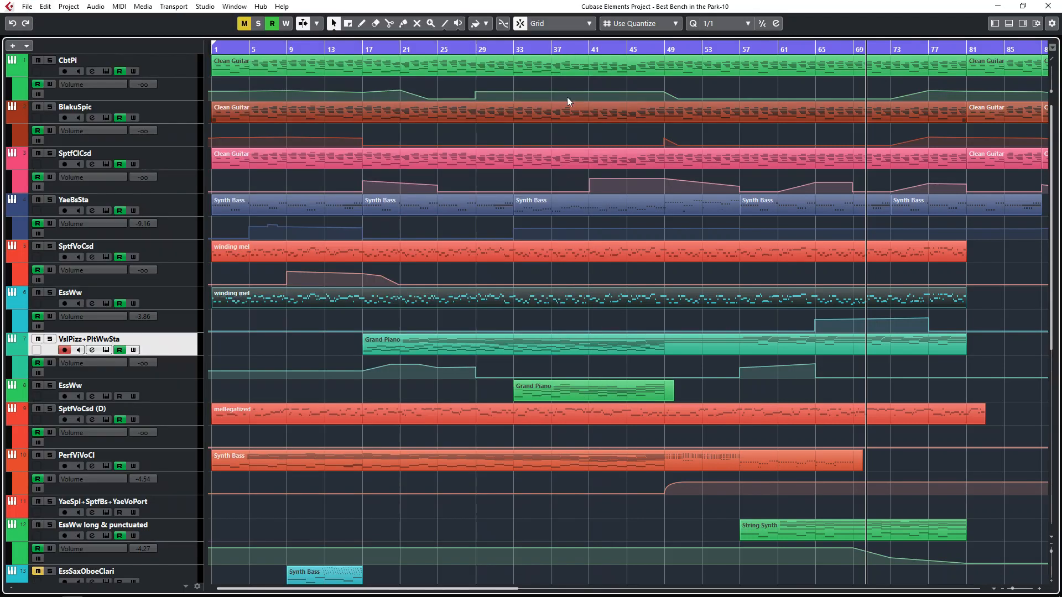
Step: View the Kontakt instruments of the lower EssWw track and the SptfVoCsd (D) track
double_click(185, 381)
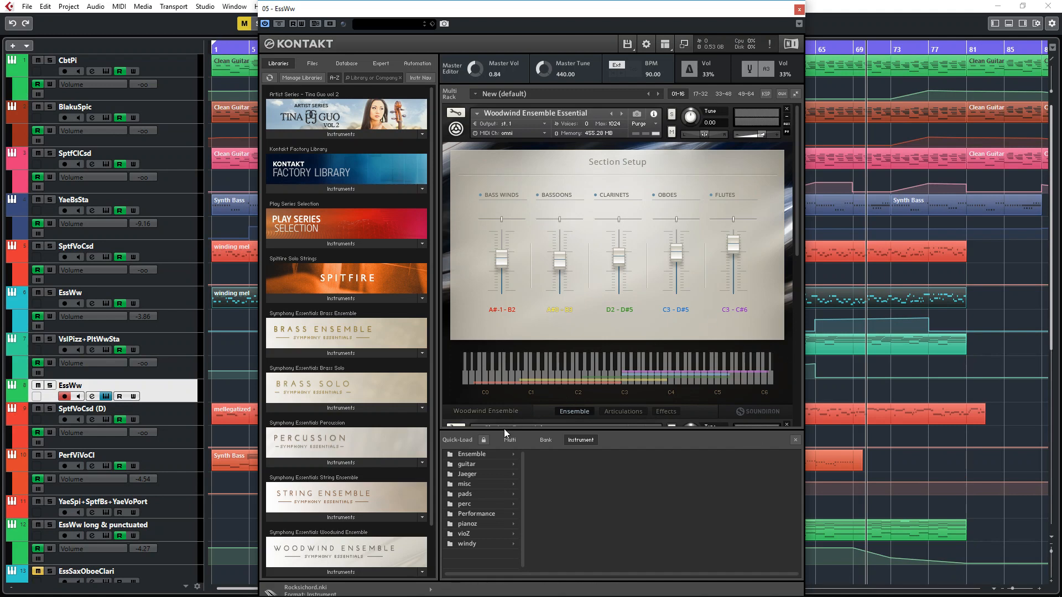
click(799, 9)
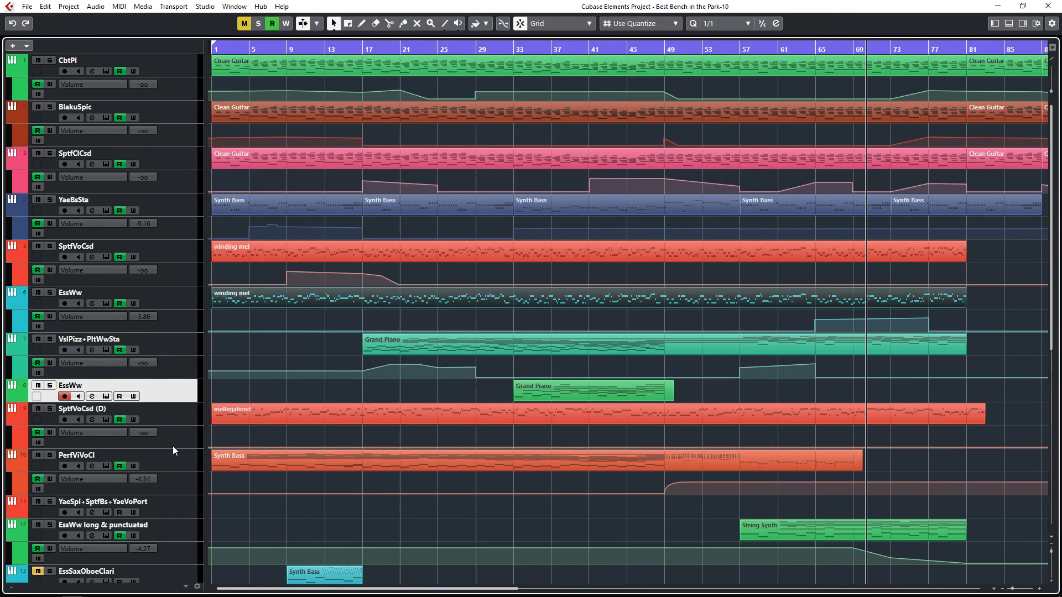
double_click(172, 415)
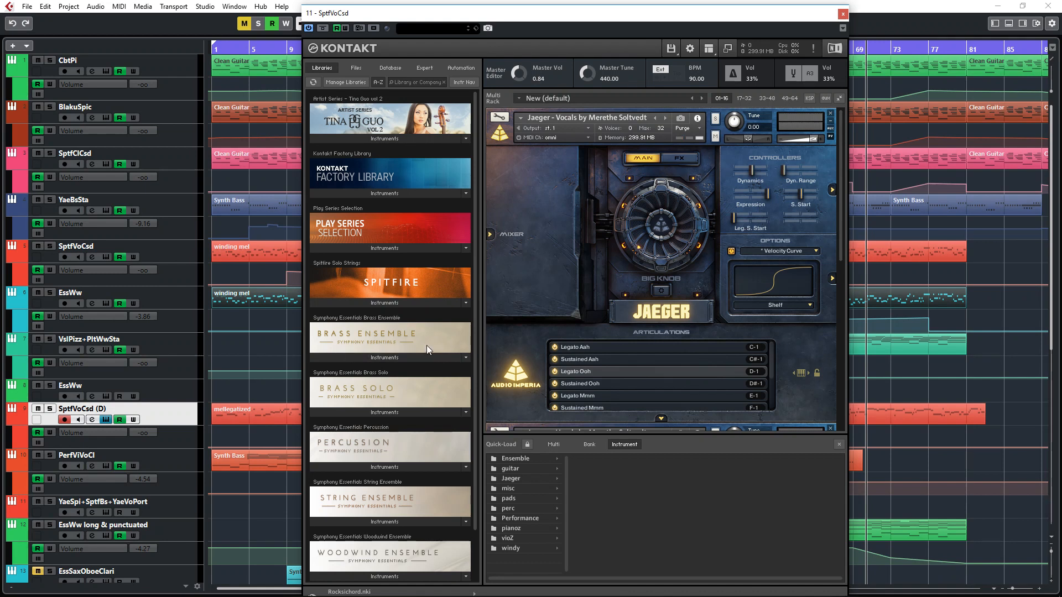
key(Escape)
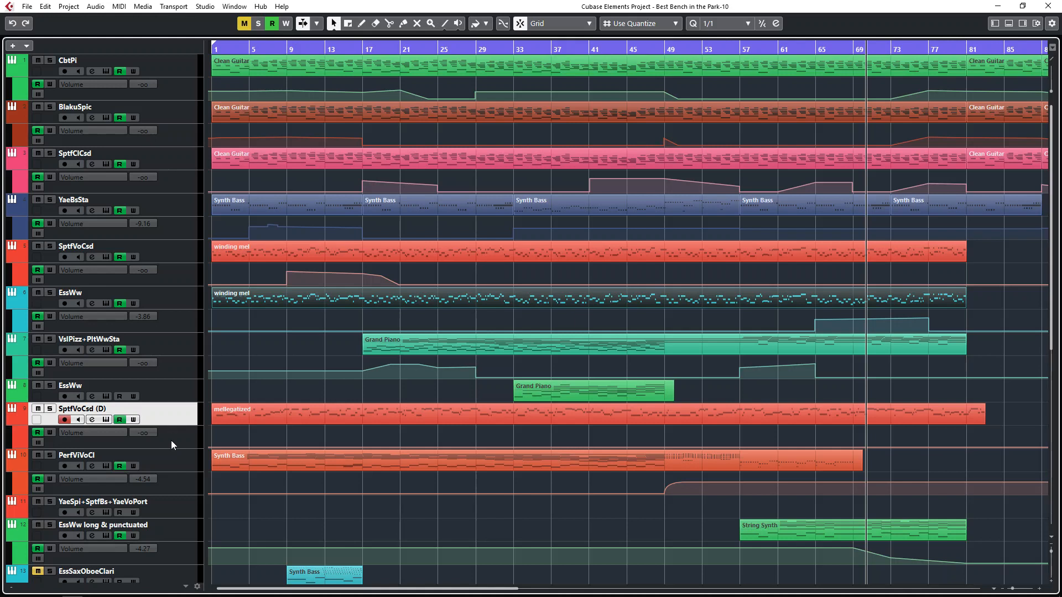
Step: Look through the Fluid Shorts cellos, violas and violins in the PerfViVoCl track's Kontakt rack
click(169, 464)
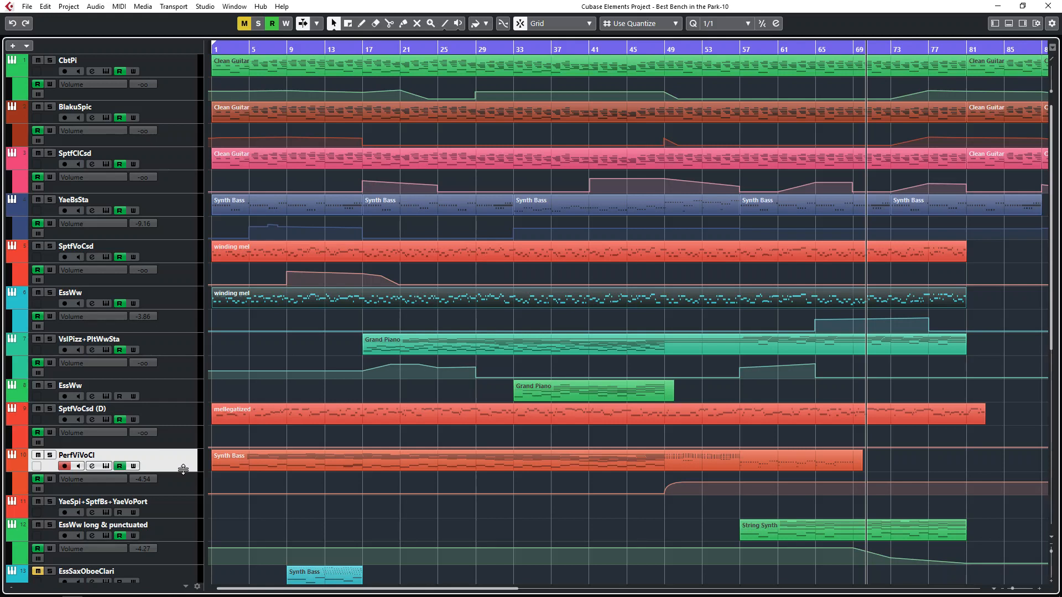
click(105, 466)
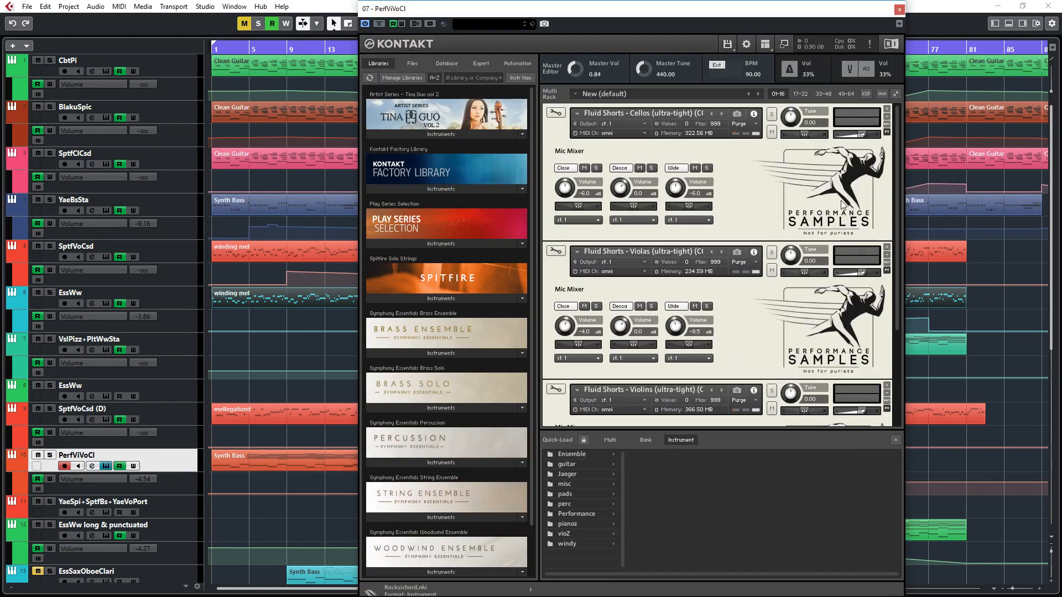
scroll(862, 184, down, 1)
scroll(861, 185, up, 1)
scroll(715, 202, down, 1)
scroll(718, 273, down, 3)
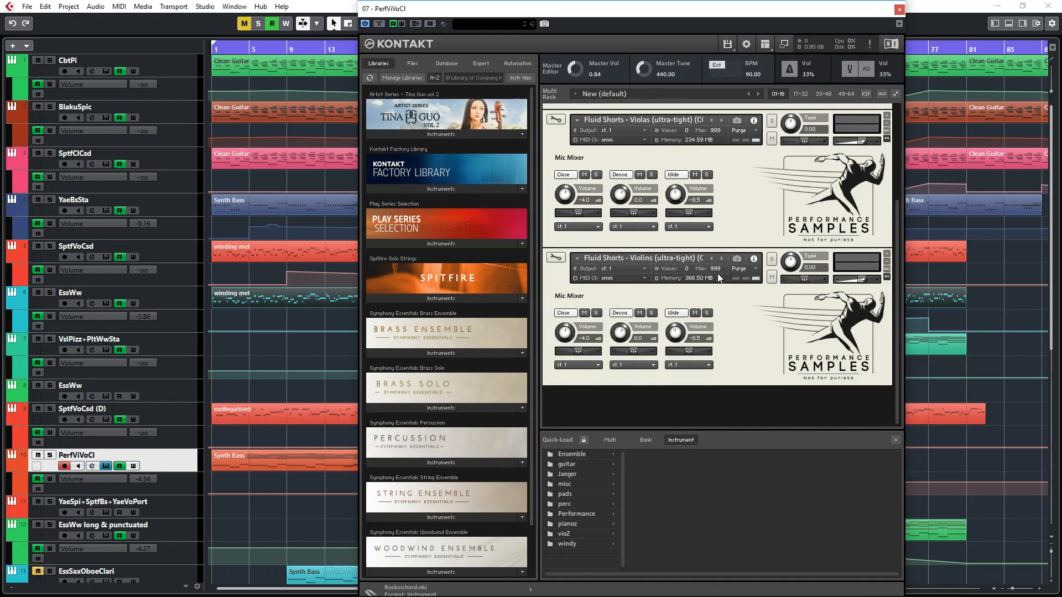
key(ctrl+w)
Step: Hide the Quick-Load browser in the YaeSpi+SptfBs+YaeVoPort track's Kontakt and look through its Jaeger string instruments
click(176, 506)
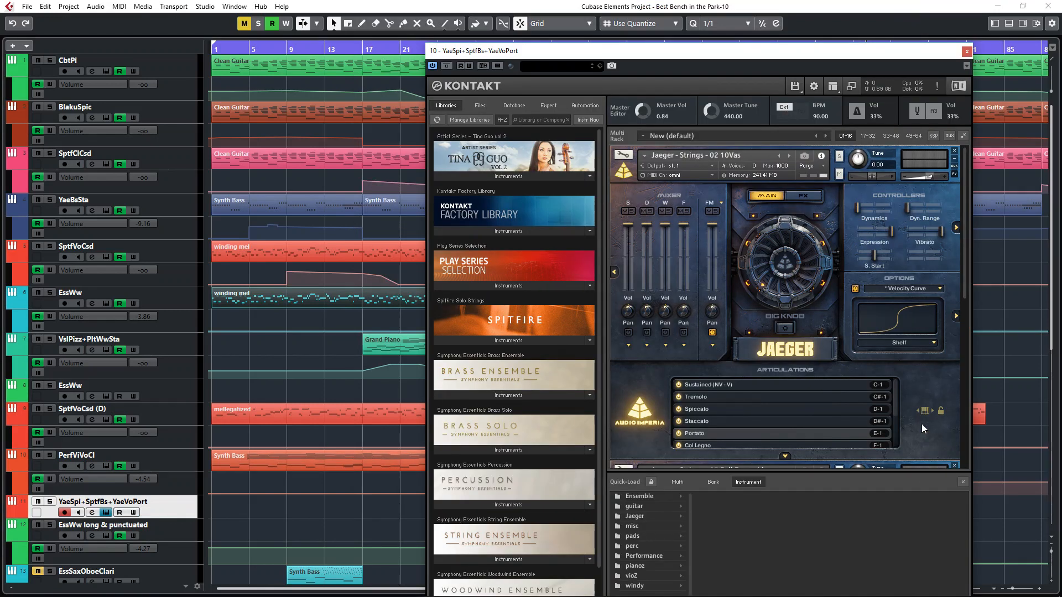
click(963, 481)
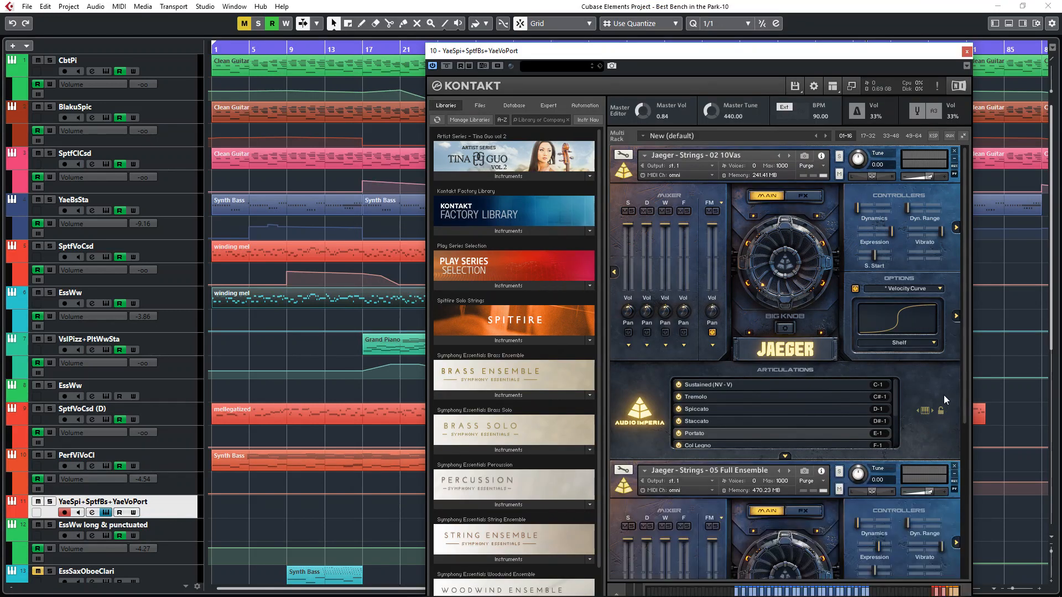
scroll(943, 394, down, 5)
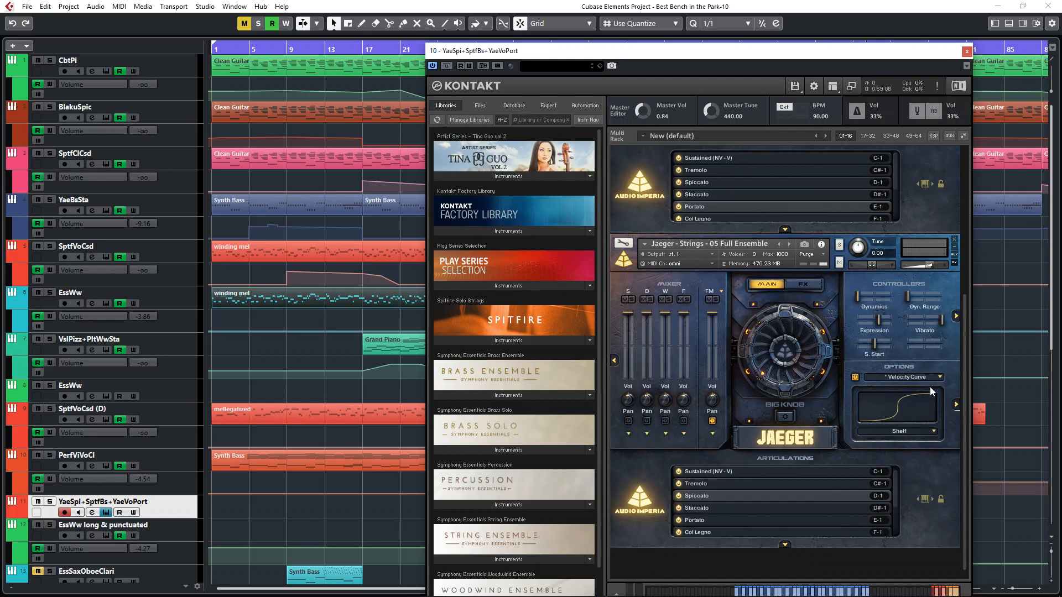
key(ctrl+w)
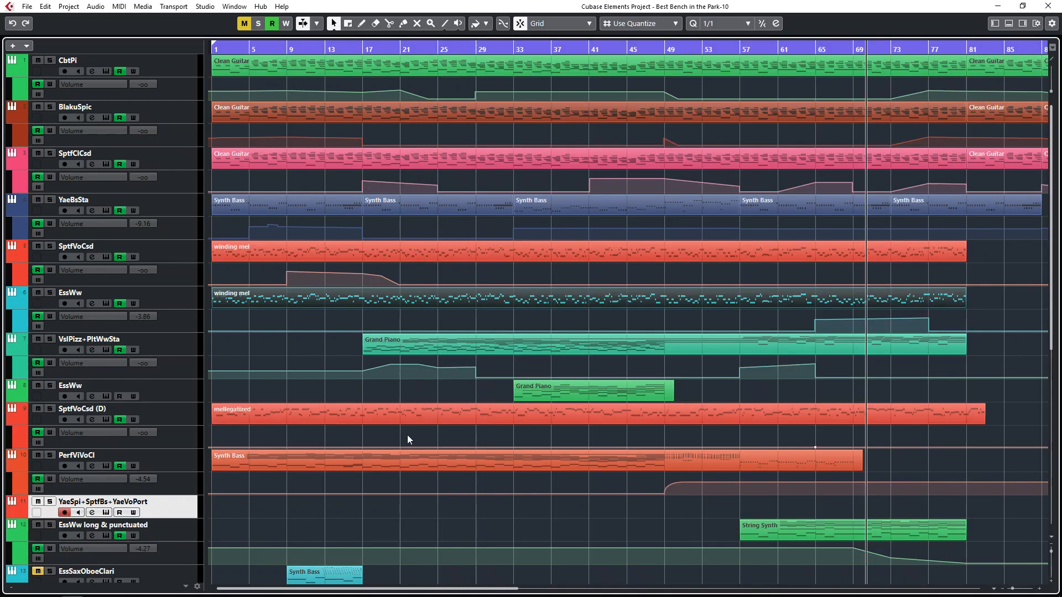
Step: View the Kontakt woodwind instruments of the EssWw long & punctuated and EssSaxOboeClari tracks
scroll(165, 519, down, 6)
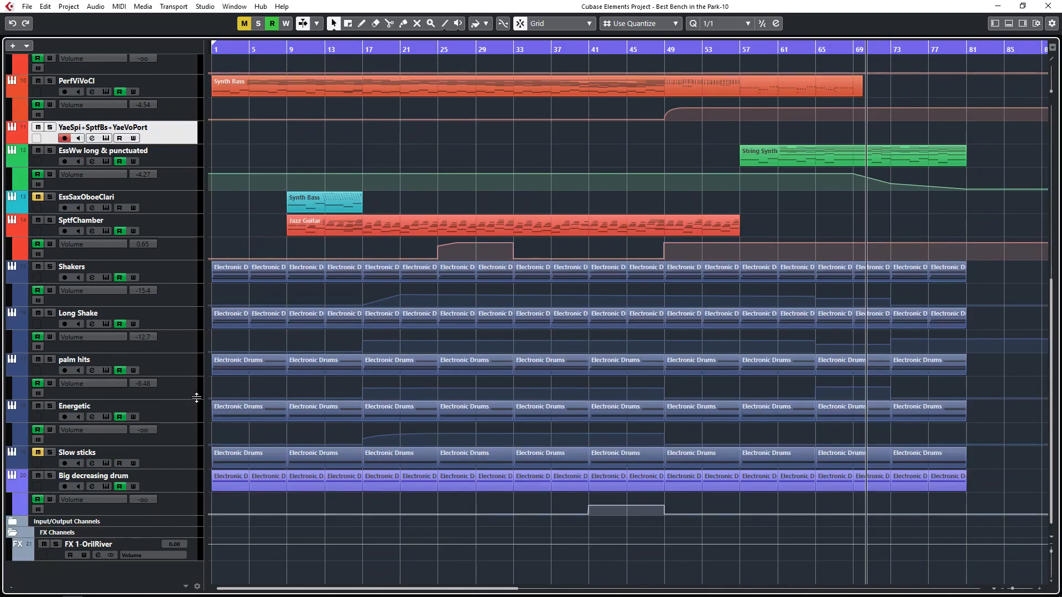
click(172, 164)
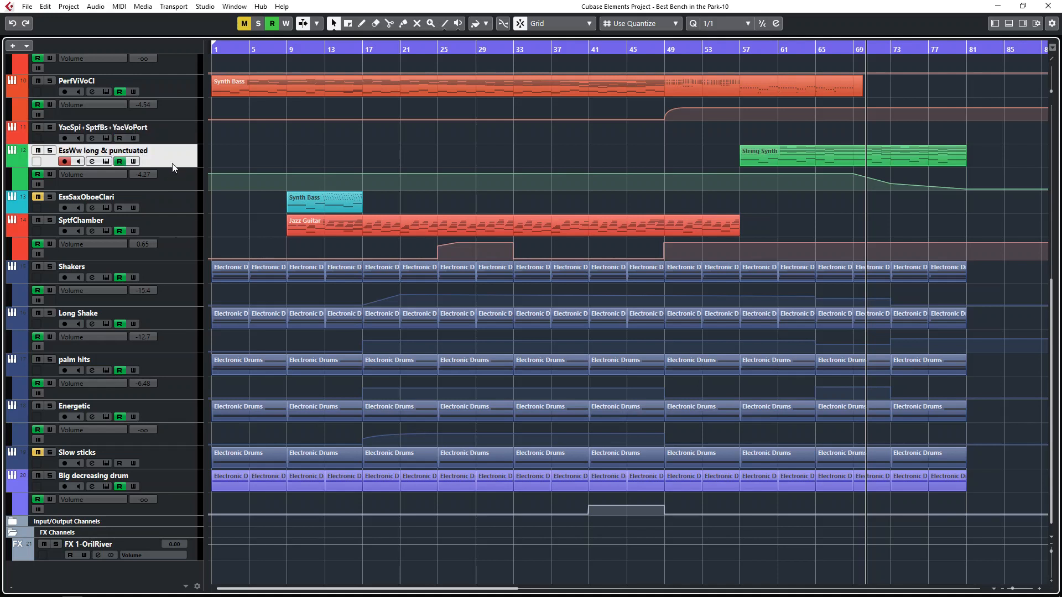
double_click(172, 164)
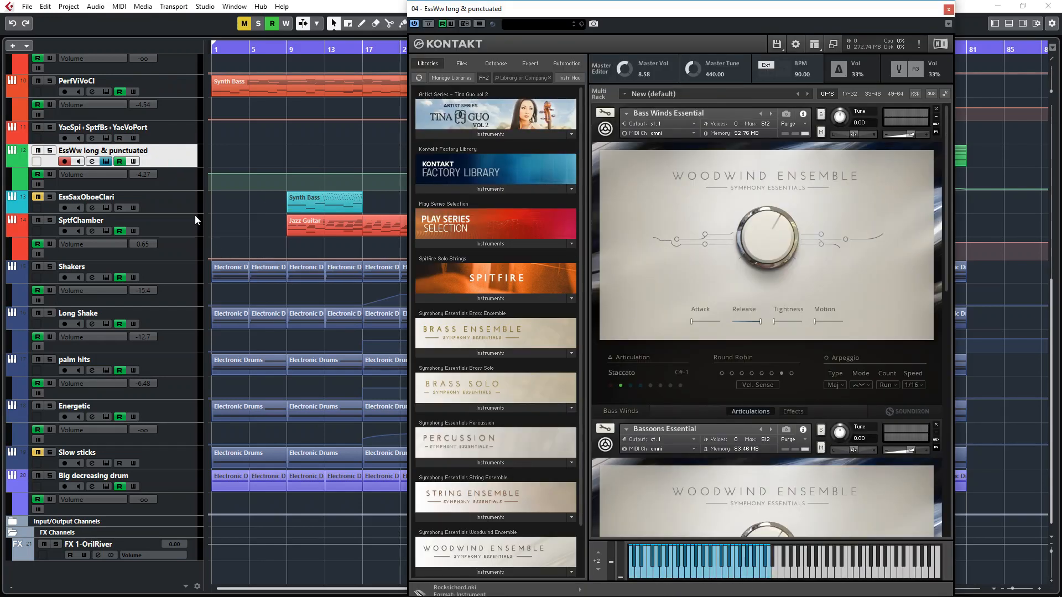
key(Escape)
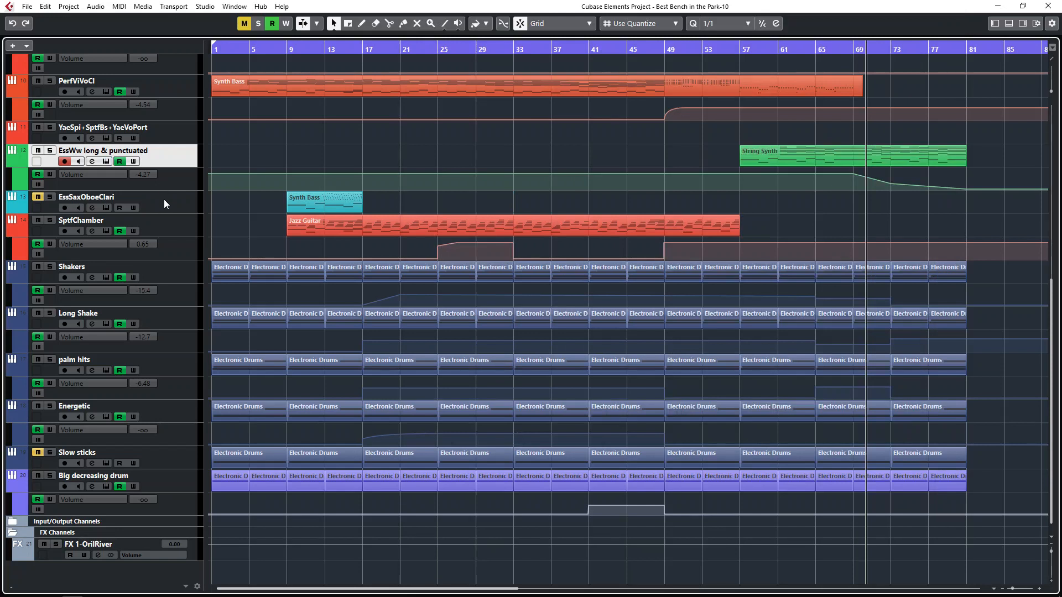
double_click(164, 201)
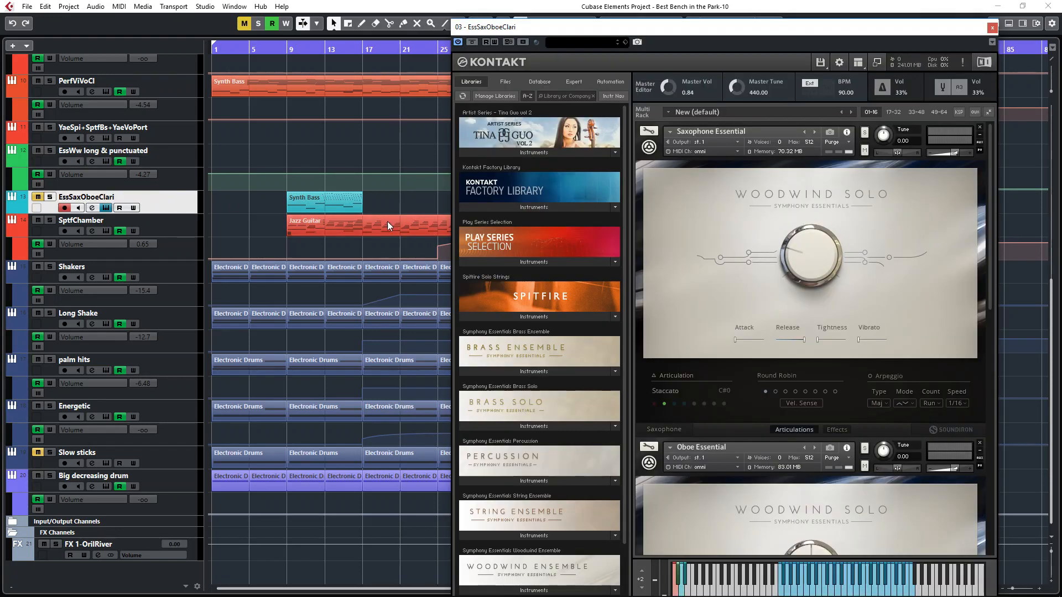
key(Escape)
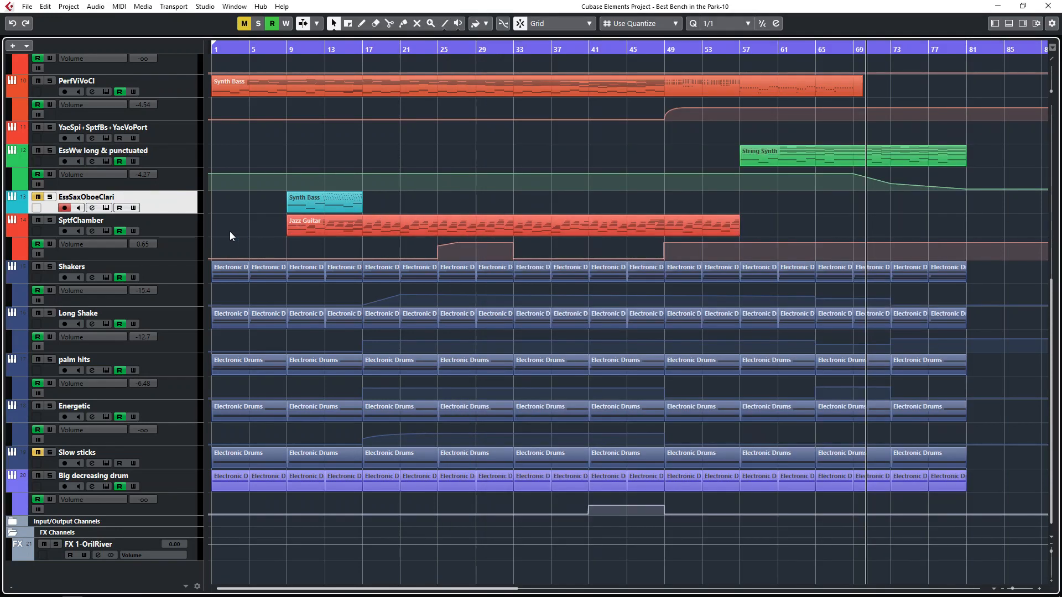
Step: View the SptfChamber track's Spitfire Solo Strings instruments and start playback from about bar 25
double_click(159, 235)
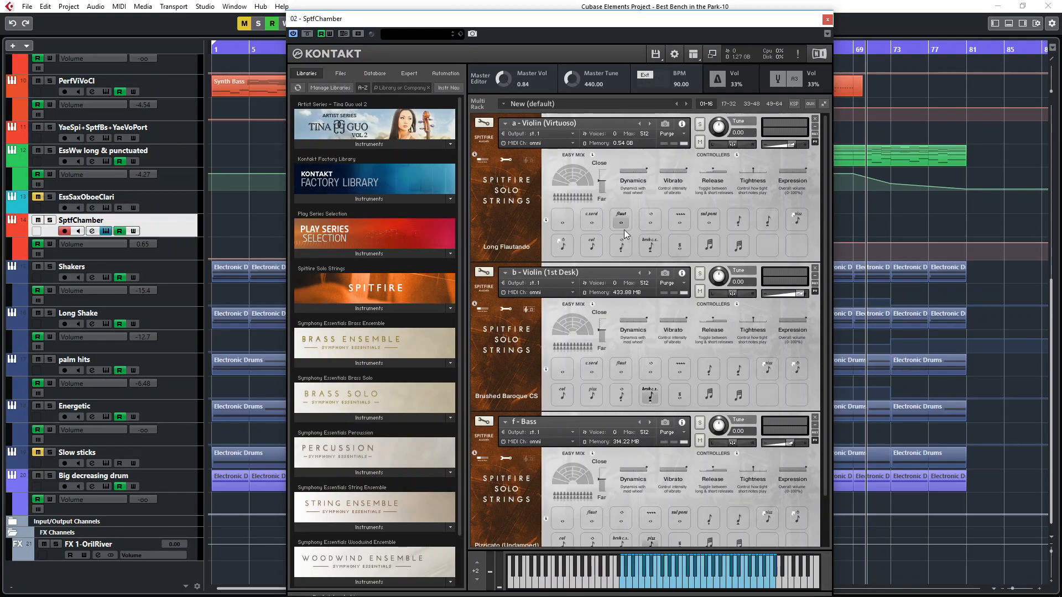
key(Escape)
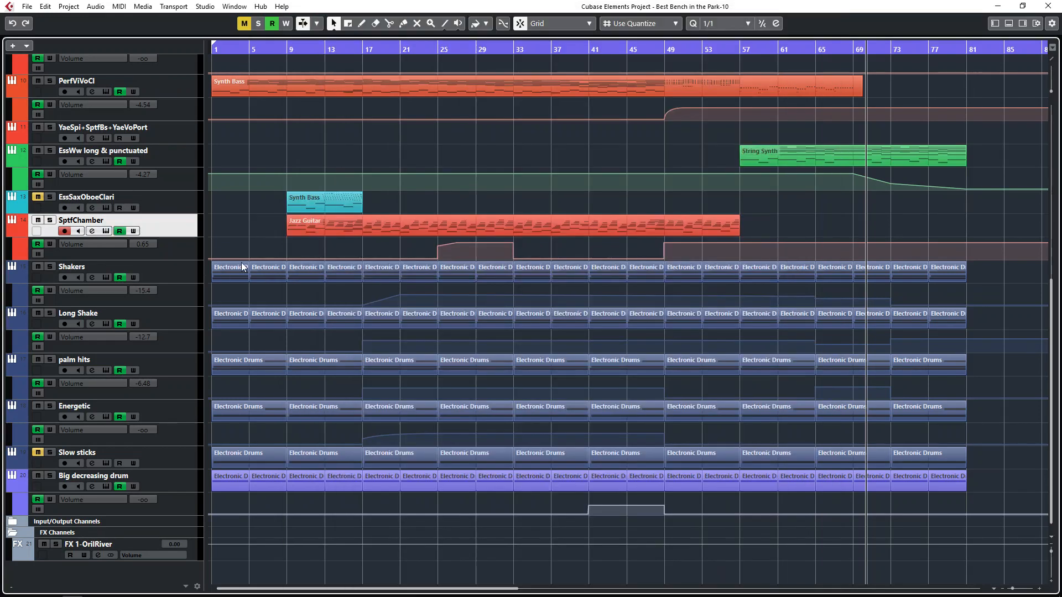
double_click(443, 45)
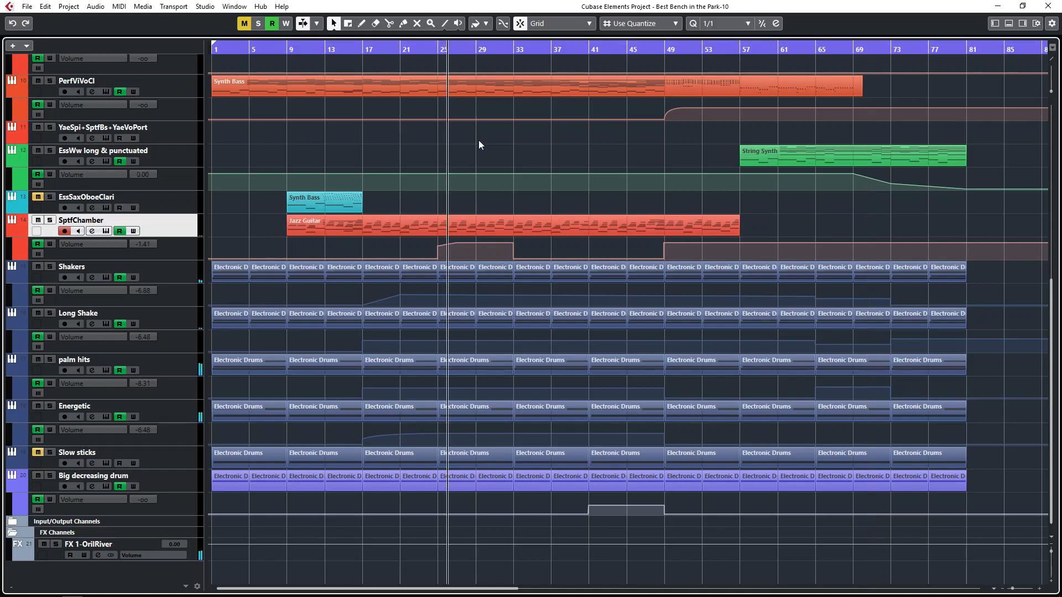
Step: Audition the SptfChamber track in solo, and move the solo to the Shakers track
key(s)
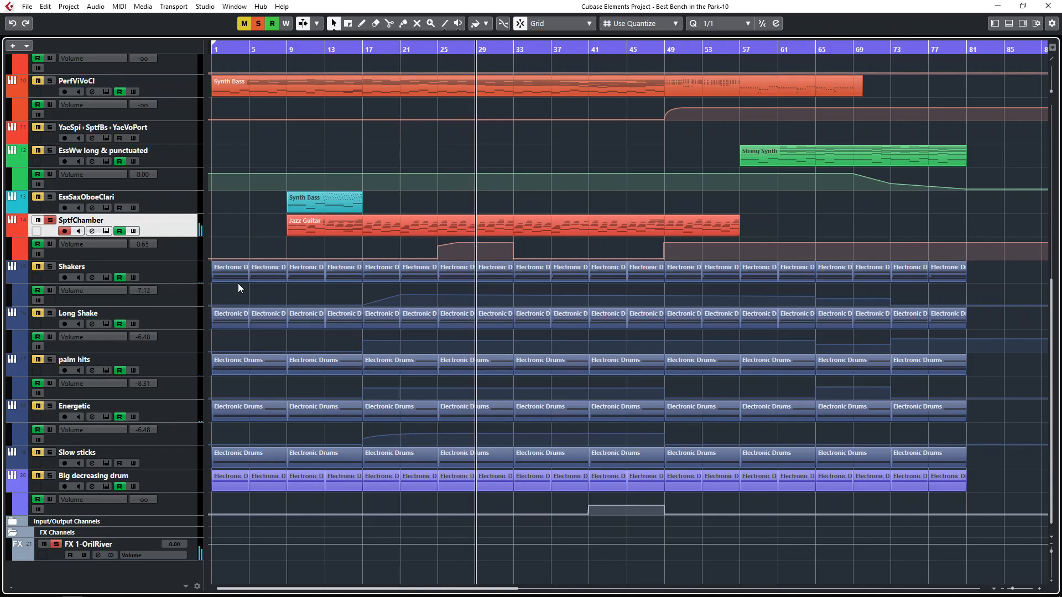
key(s)
click(150, 276)
key(s)
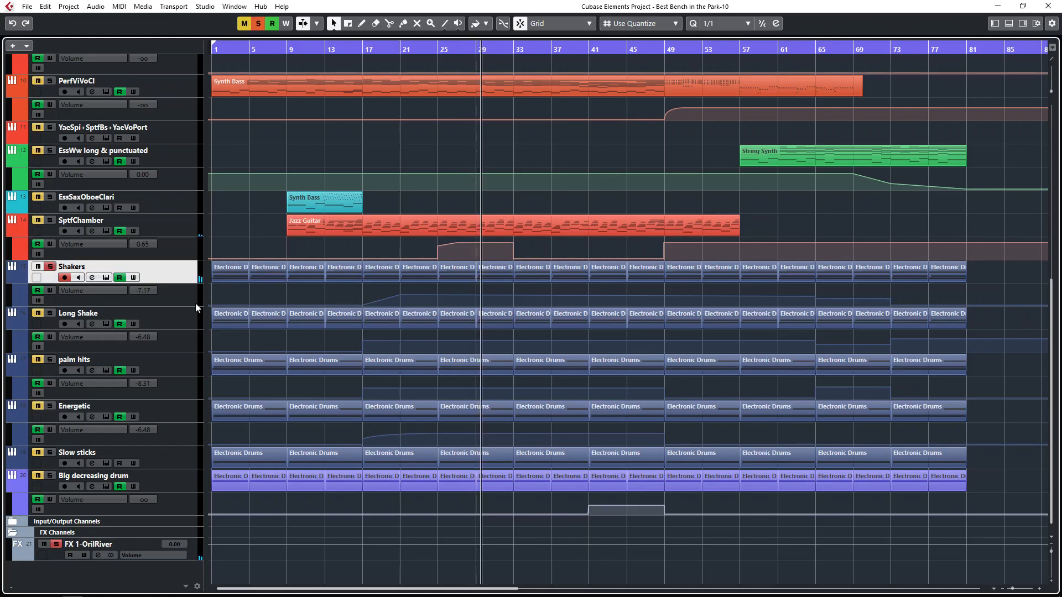
Step: Add the Long Shake track to the solo and view the Kontakt percussion instruments of Long Shake and Shakers
click(181, 321)
key(s)
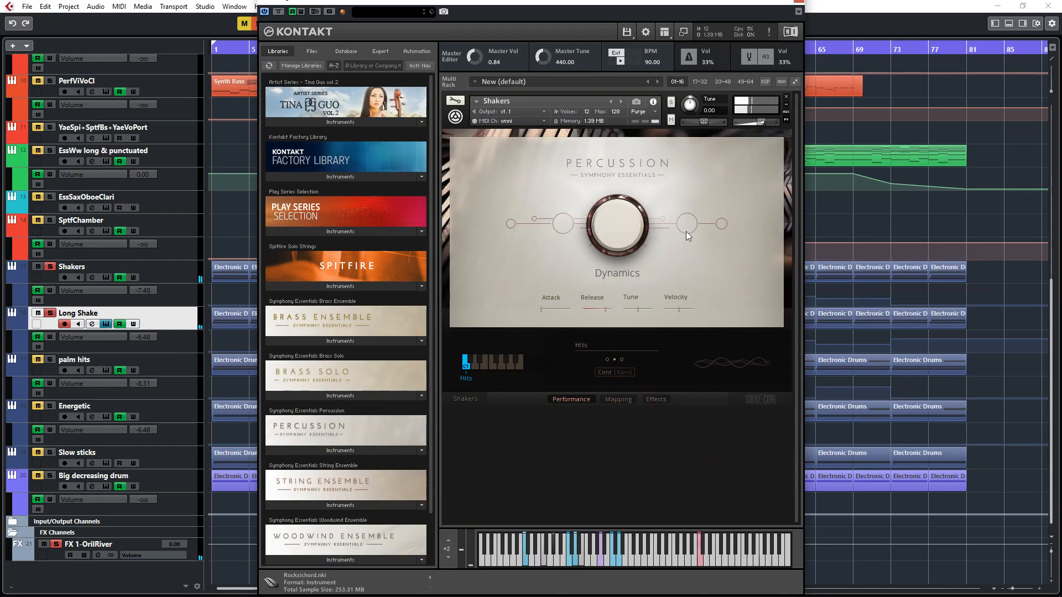
key(Escape)
click(105, 278)
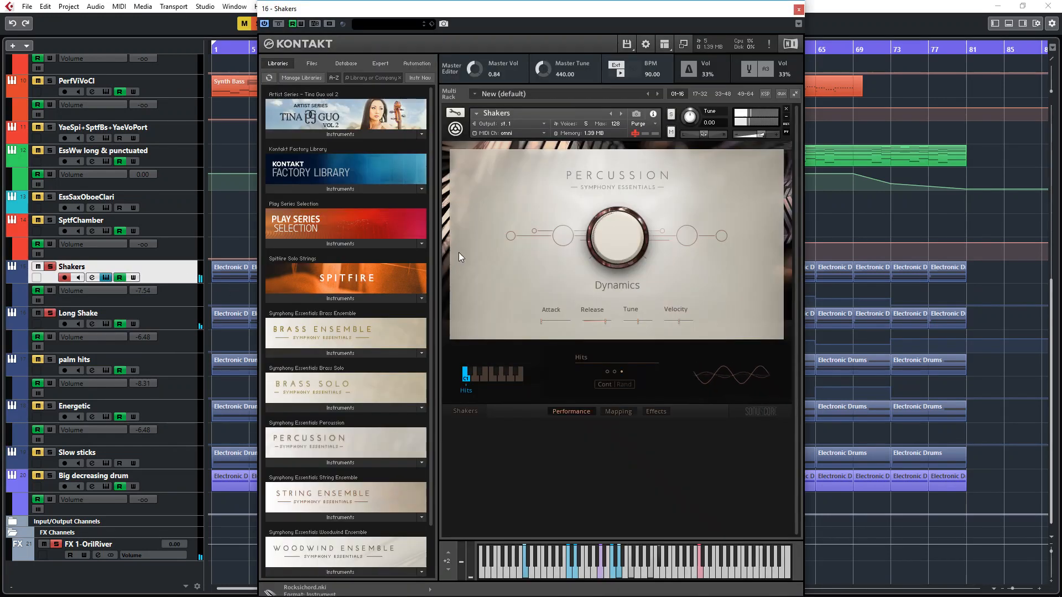
key(Escape)
Step: Add the palm hits and Energetic tracks to the solo and view Energetic's Jaeger percussion instrument in Kontakt
click(178, 383)
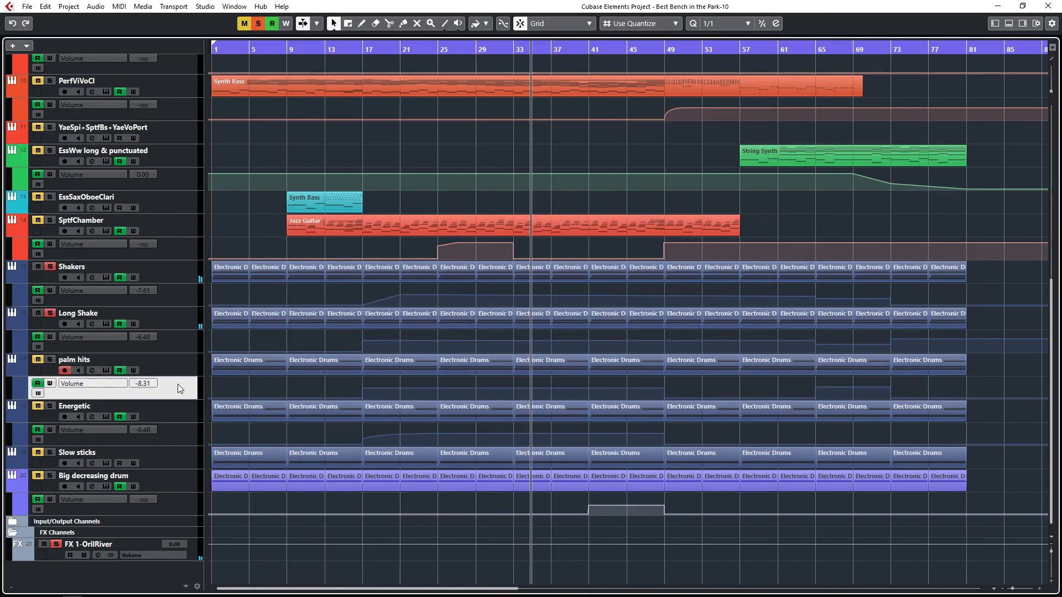
key(Escape)
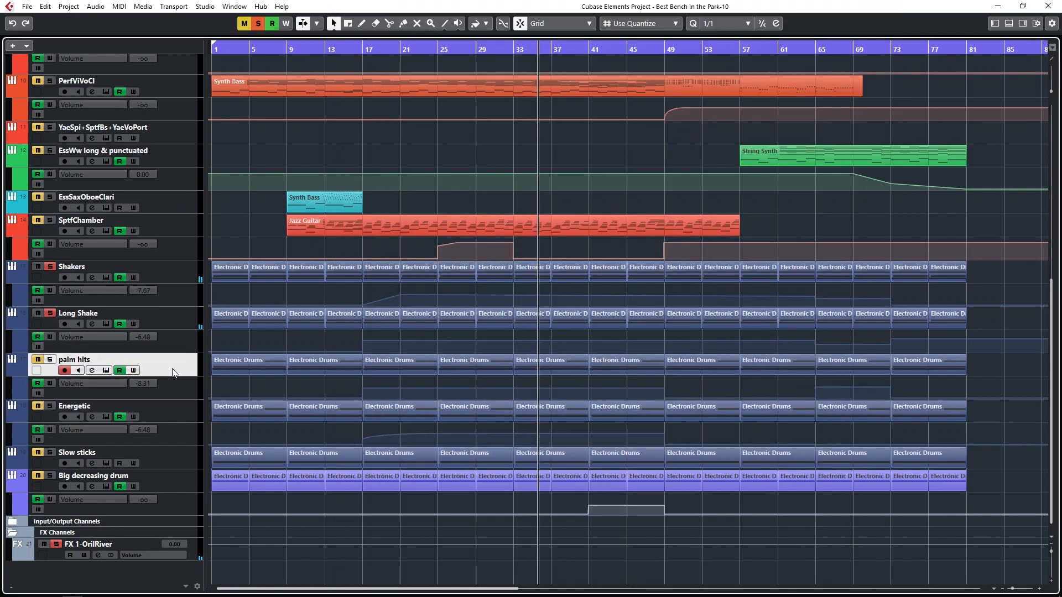
click(173, 419)
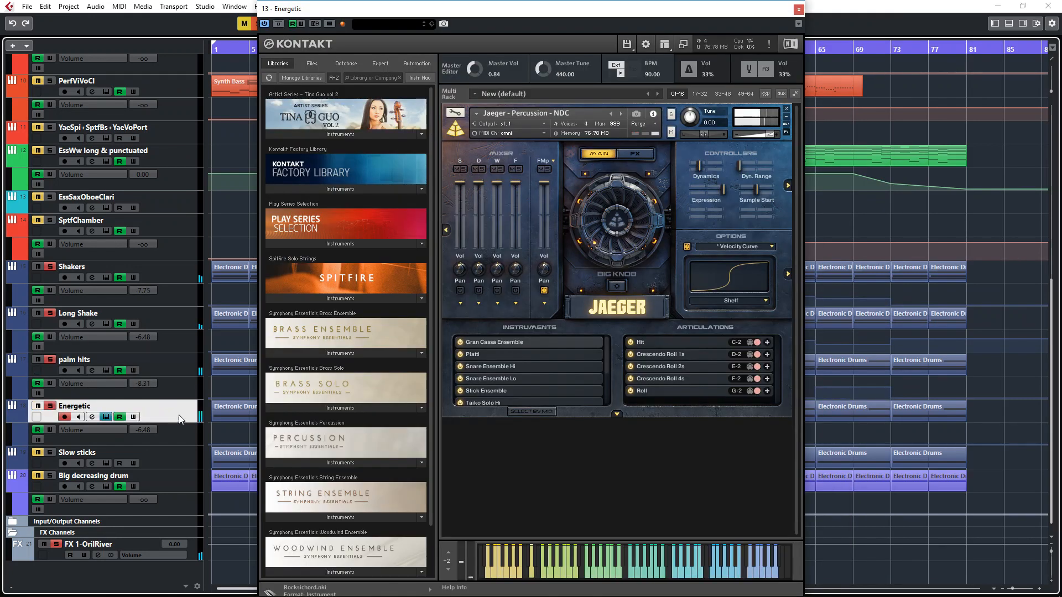
key(Escape)
Step: Add the Slow sticks and Big decreasing drum tracks to the solo to audition the full percussion section
click(170, 453)
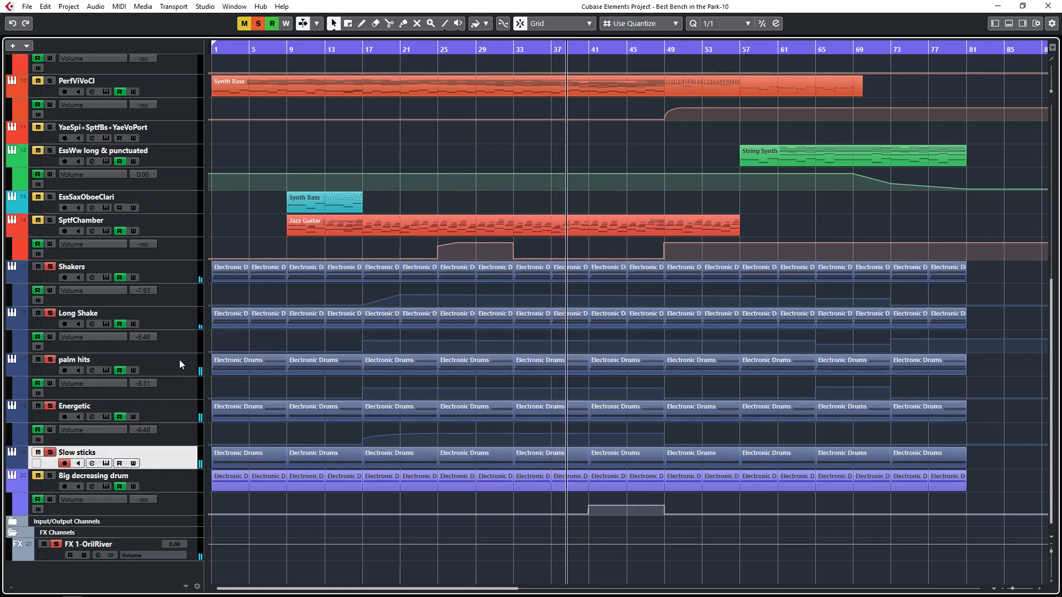
click(167, 479)
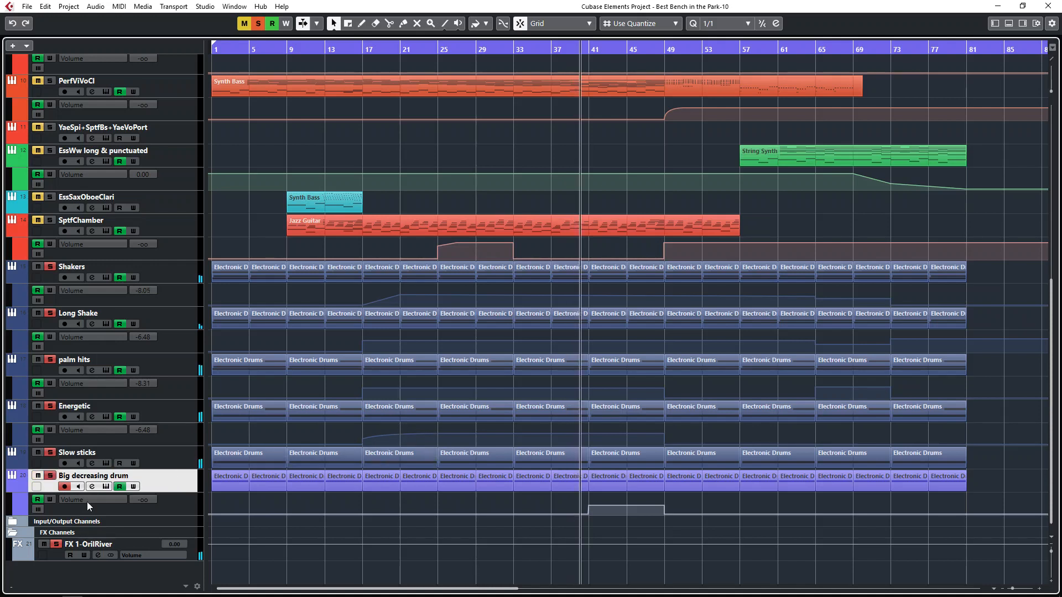
click(176, 393)
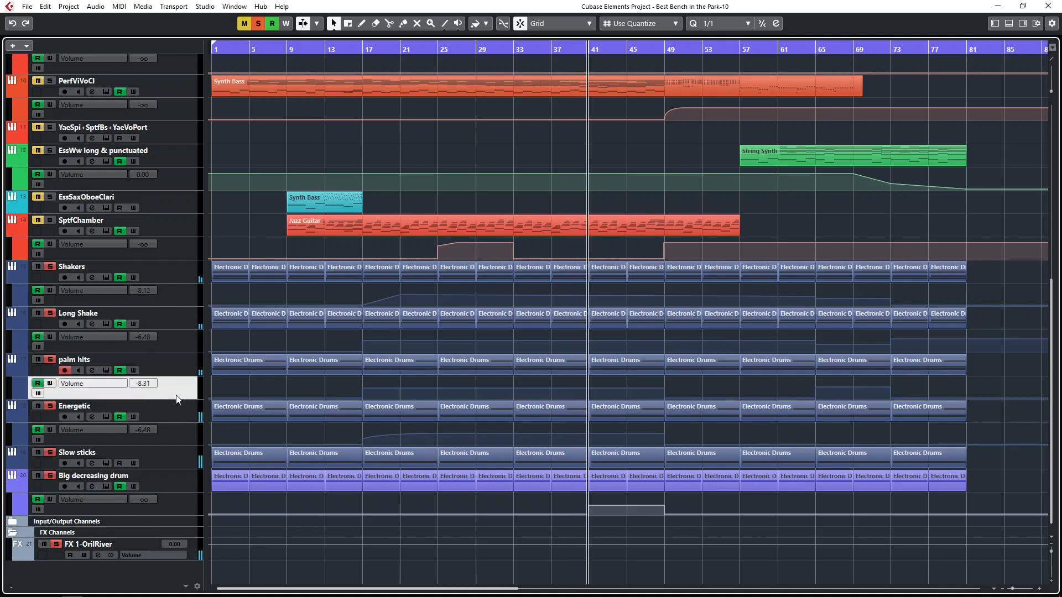
key(F11)
key(Escape)
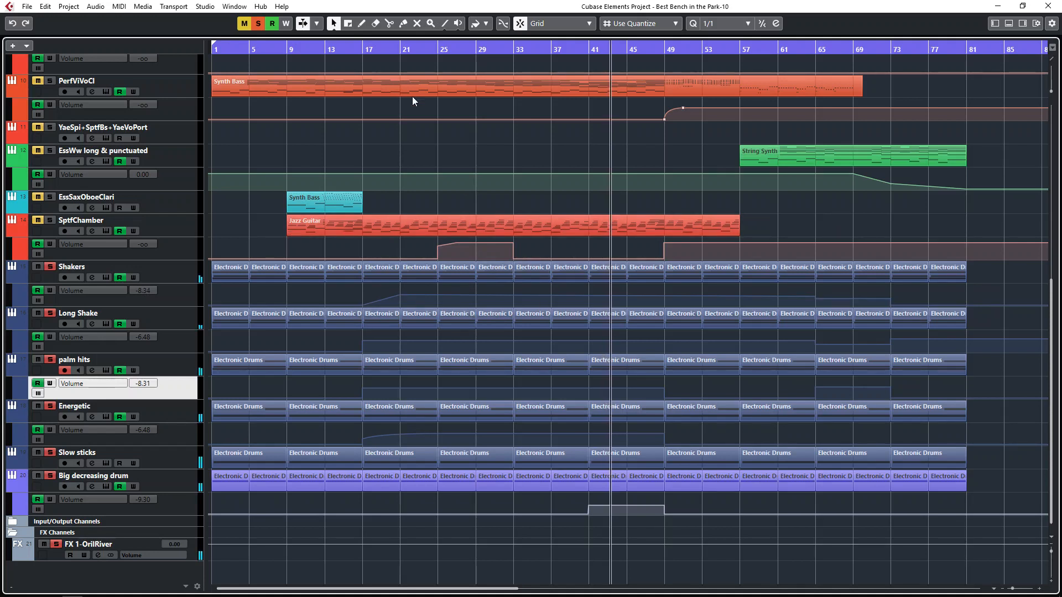
Step: Move the playback position back to about bar 18 and switch to OBS
click(374, 53)
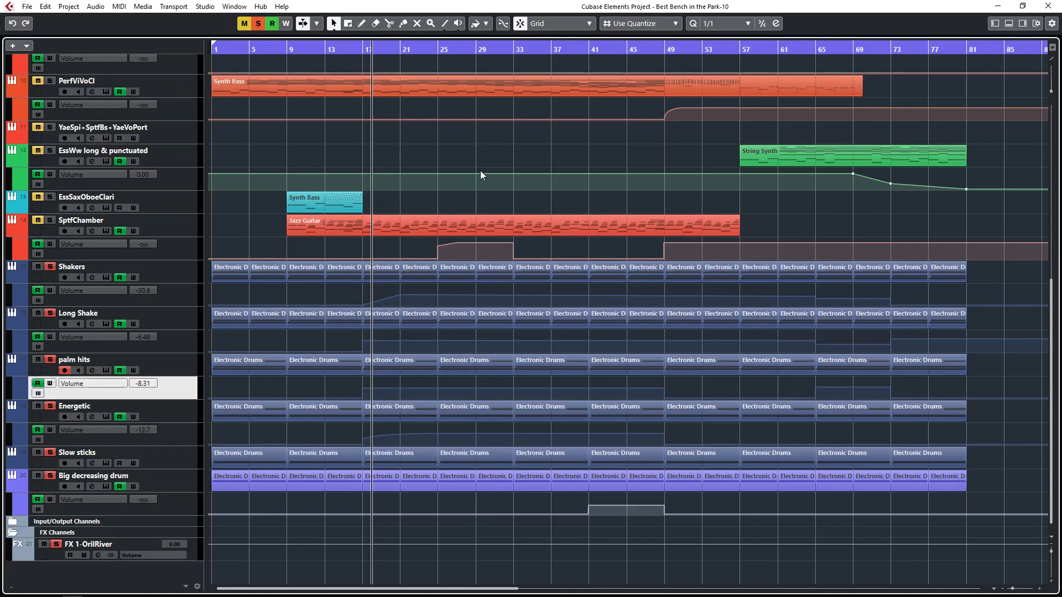
key(alt+Tab)
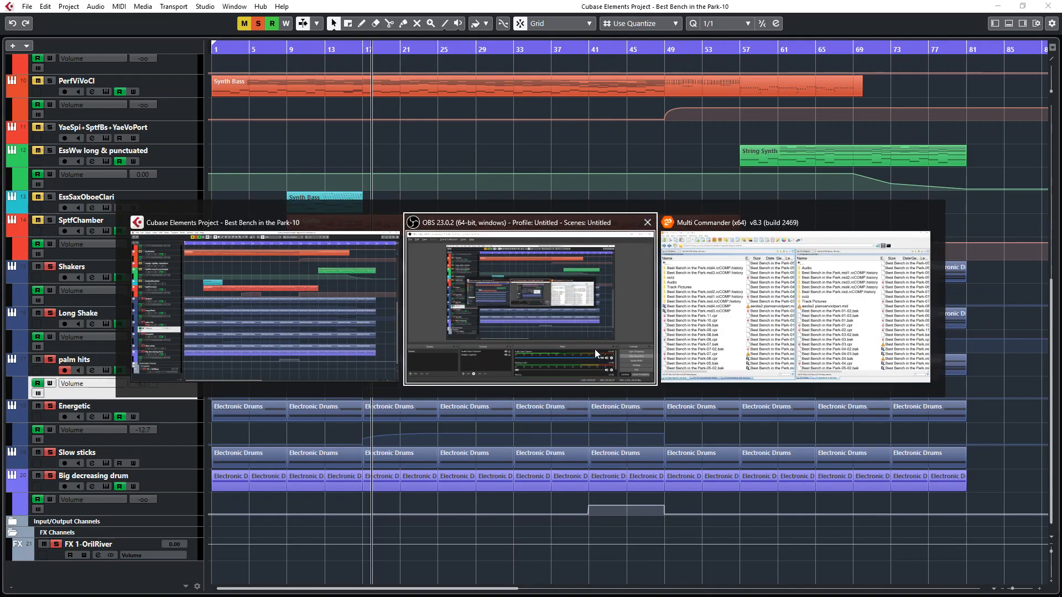